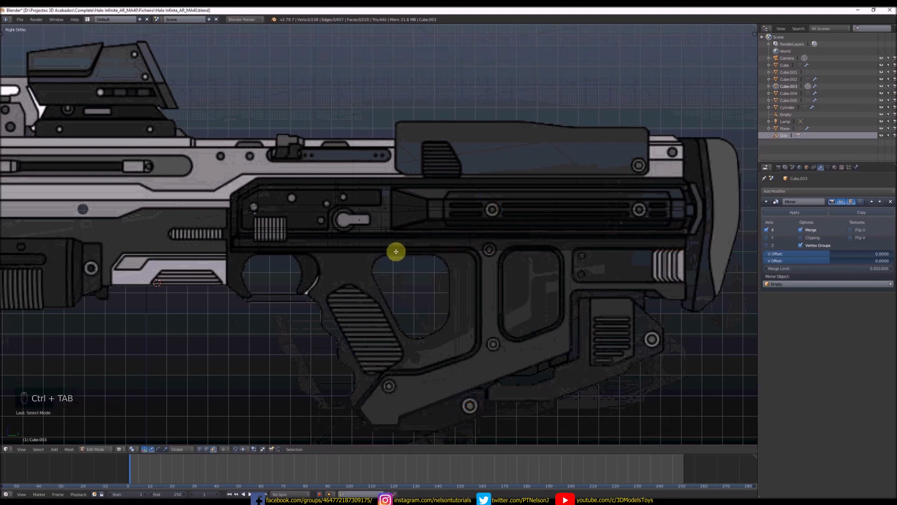
# - Select the receiver body's bottom faces and shift them vertically to match the lower edge in the reference
pyautogui.rightClick(392, 252)
pyautogui.press('b')
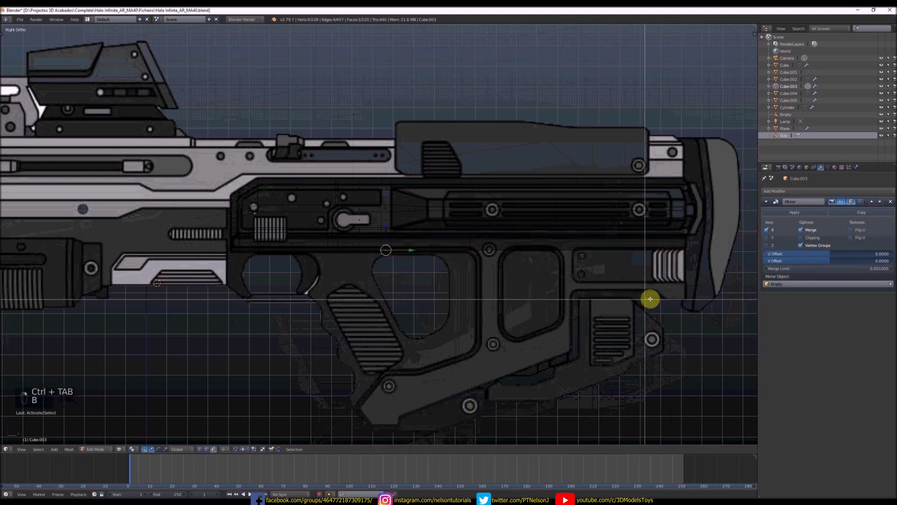
pyautogui.moveTo(713, 296); pyautogui.dragTo(173, 247)
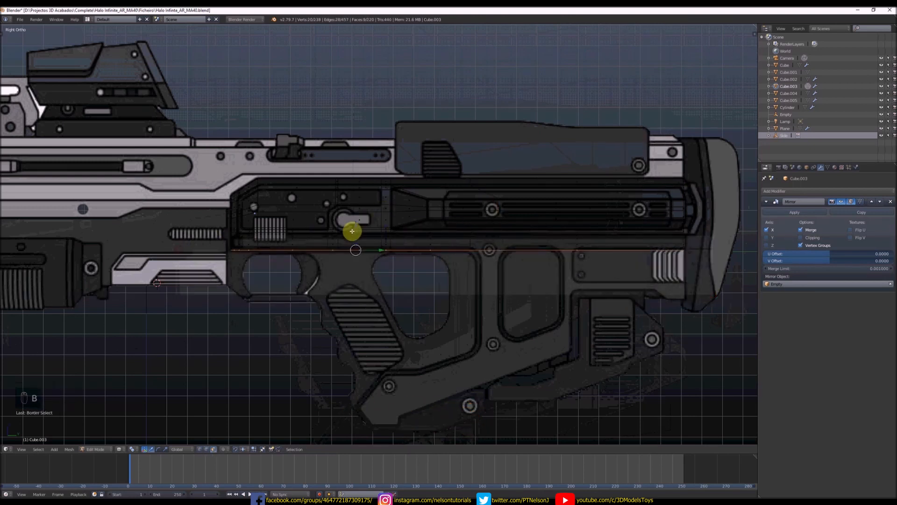
pyautogui.moveTo(355, 230); pyautogui.dragTo(358, 227)
pyautogui.scroll(1, 467, 248)
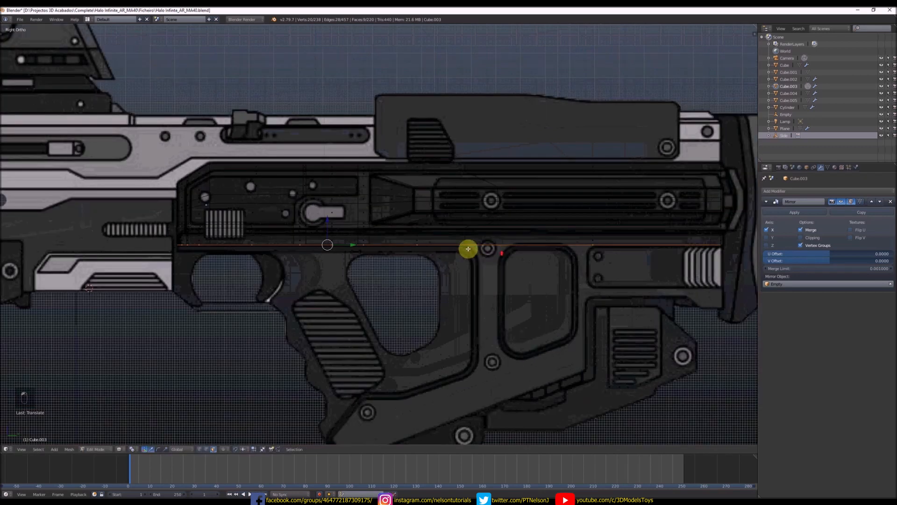
# - Add a vertical loop cut through the rear of the receiver body, near the front edge of the rear lower panel
pyautogui.rightClick(428, 246)
pyautogui.keyDown('shift'); pyautogui.moveTo(485, 246); pyautogui.dragTo(432, 250, button='middle'); pyautogui.keyUp('shift')
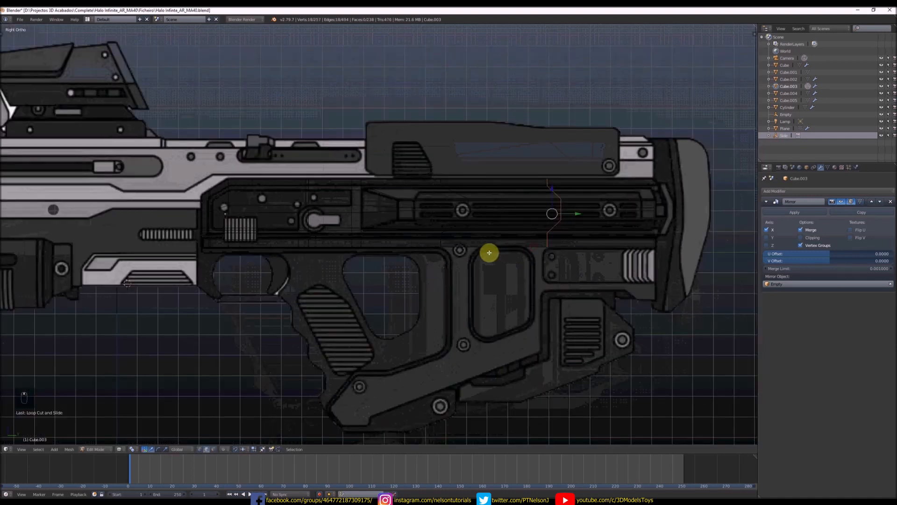
pyautogui.keyDown('shift'); pyautogui.moveTo(637, 238); pyautogui.dragTo(590, 243, button='middle'); pyautogui.keyUp('shift')
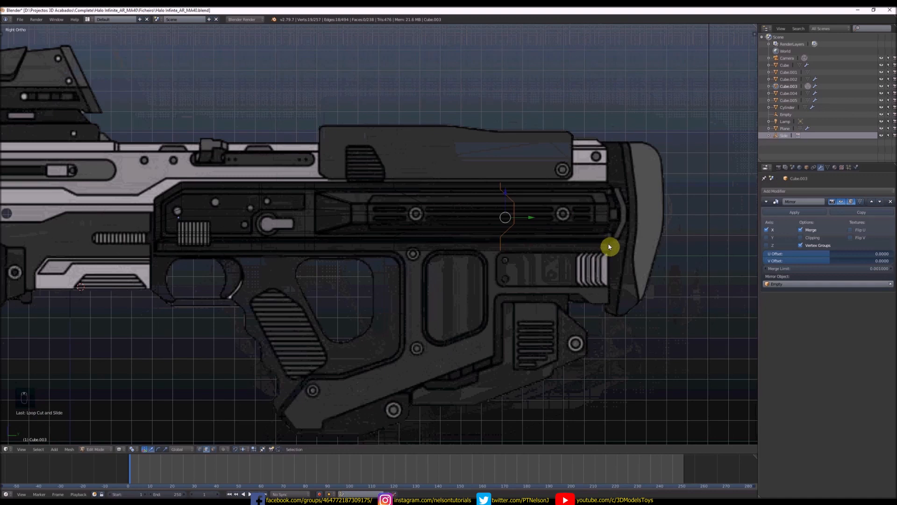
# - Select the two rear faces on the underside of the body and extrude them slightly downward
pyautogui.hotkey('ctrl', 'Tab')
pyautogui.click(607, 252)
pyautogui.rightClick(554, 253)
pyautogui.press('c')
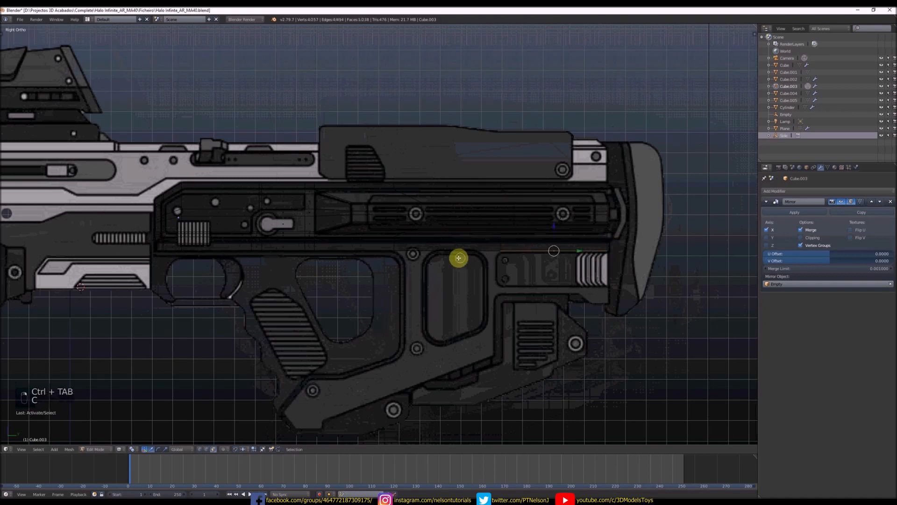
pyautogui.moveTo(444, 254); pyautogui.dragTo(314, 254)
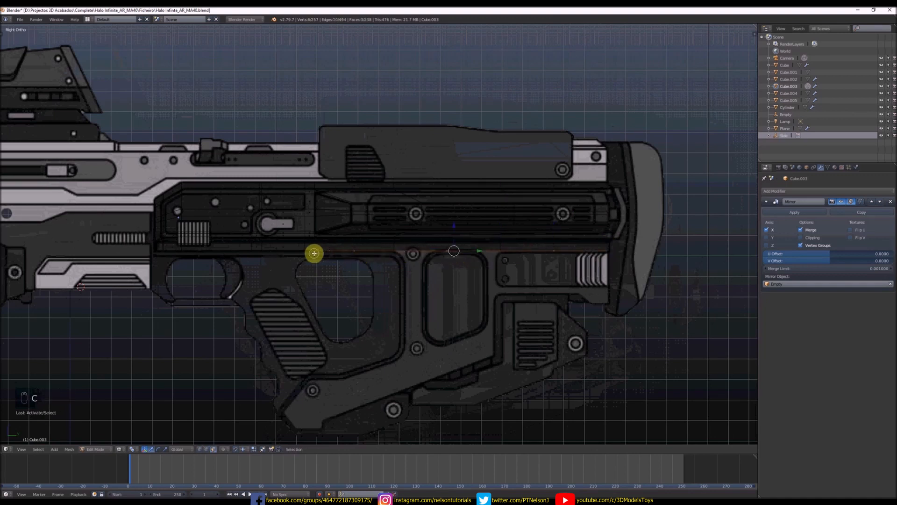
pyautogui.middleClick(356, 252)
pyautogui.rightClick(420, 253)
pyautogui.scroll(1, 544, 258)
pyautogui.press('e')
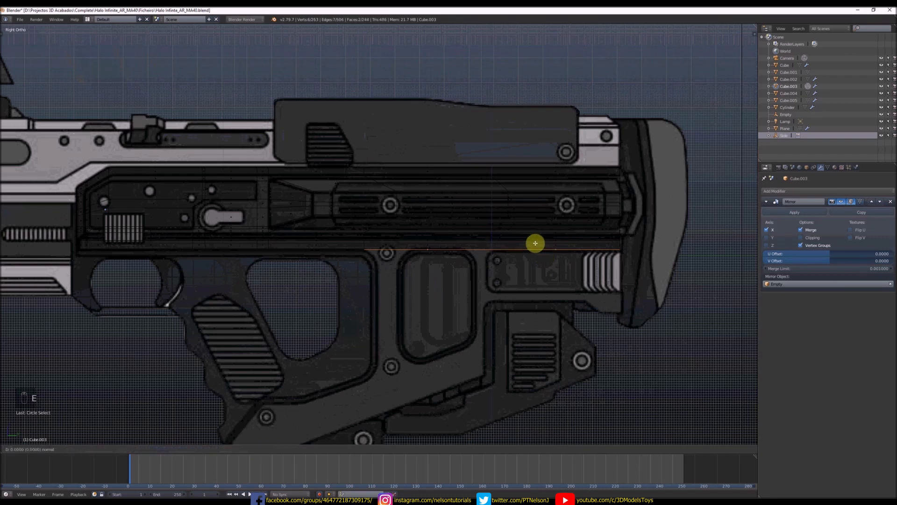
pyautogui.click(539, 256)
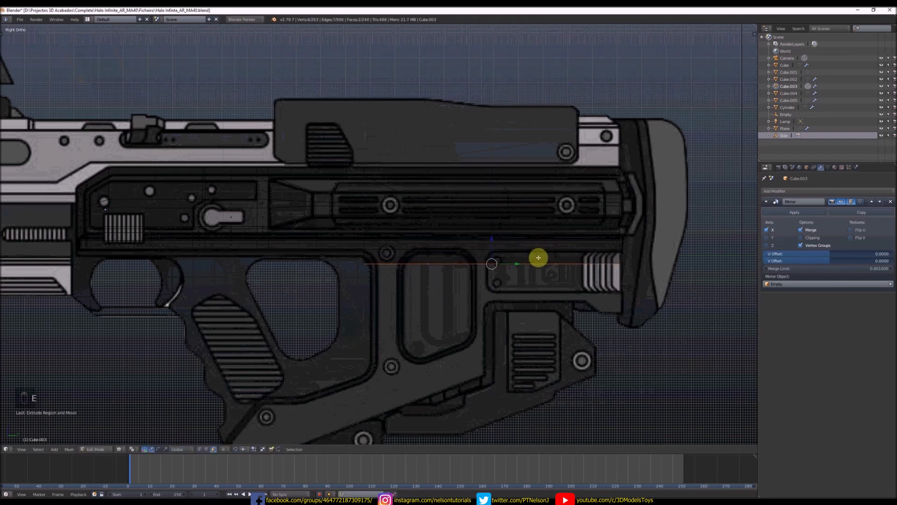
# - In vertex mode, extrude the rear block's bottom faces further down to the lower edge of the rear panel
pyautogui.hotkey('ctrl', 'Tab')
pyautogui.click(530, 244)
pyautogui.rightClick(365, 263)
pyautogui.scroll(2, 371, 262)
pyautogui.press('c')
pyautogui.click(361, 266)
pyautogui.rightClick(361, 265)
pyautogui.scroll(-2, 362, 264)
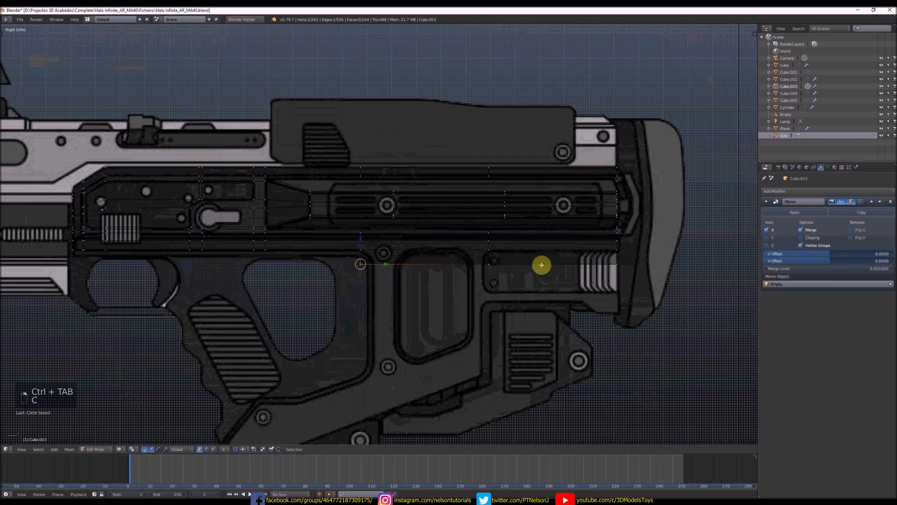
pyautogui.scroll(-2, 514, 266)
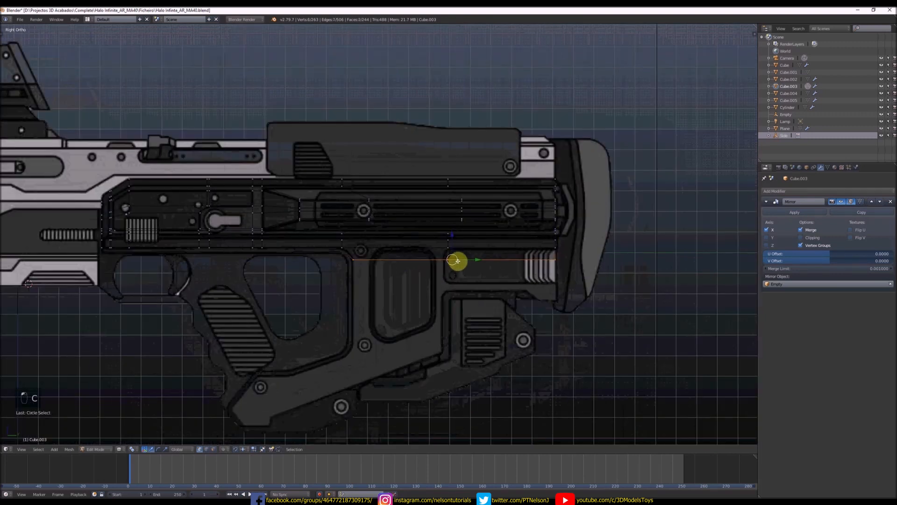
pyautogui.press('e')
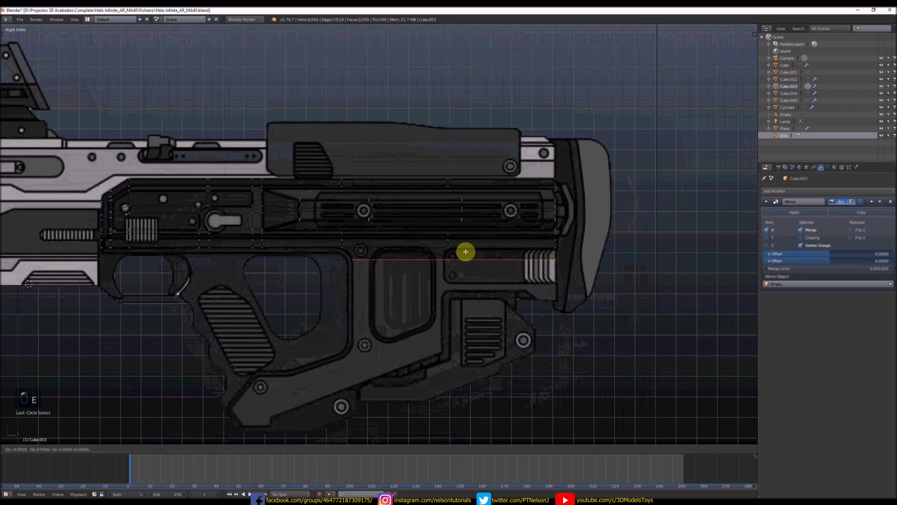
pyautogui.click(467, 280)
pyautogui.scroll(1, 487, 278)
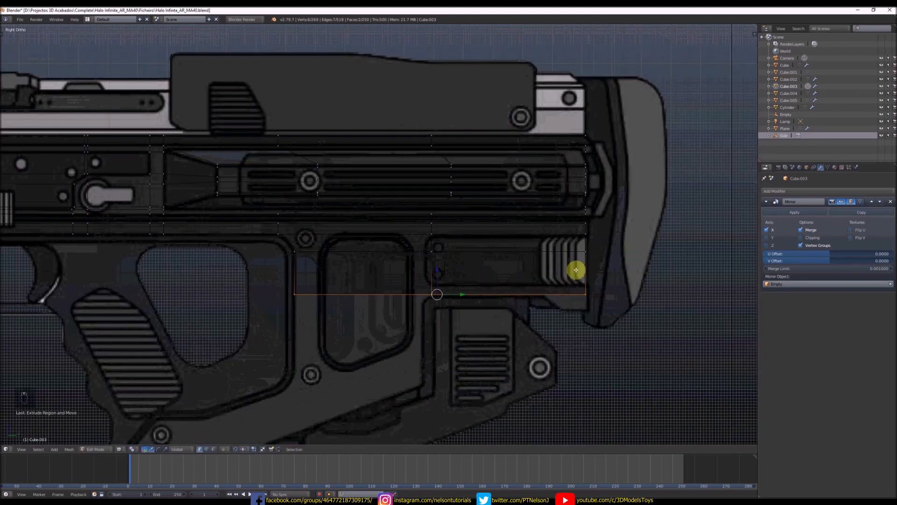
# - Select the middle column of vertices on the extruded block and align it with the edge behind the window opening
pyautogui.scroll(1, 484, 286)
pyautogui.press('a')
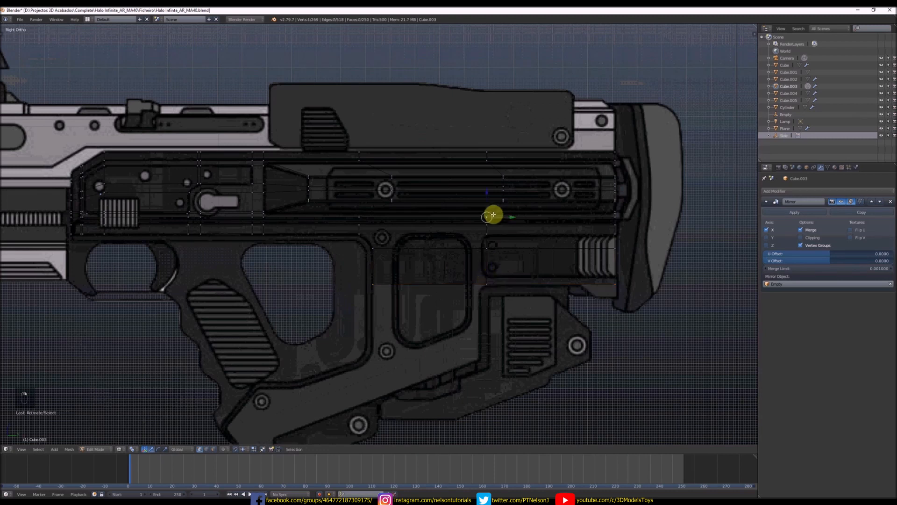
pyautogui.press('c')
pyautogui.moveTo(489, 213); pyautogui.dragTo(488, 285)
pyautogui.rightClick(496, 251)
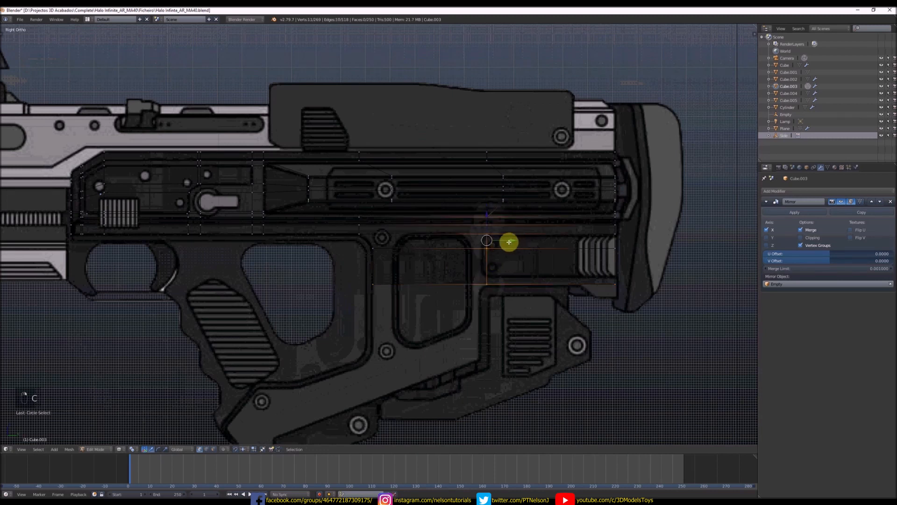
pyautogui.scroll(-1, 493, 267)
# - Extrude the front bottom face of the rear block straight down along Z to below the window opening
pyautogui.rightClick(492, 267)
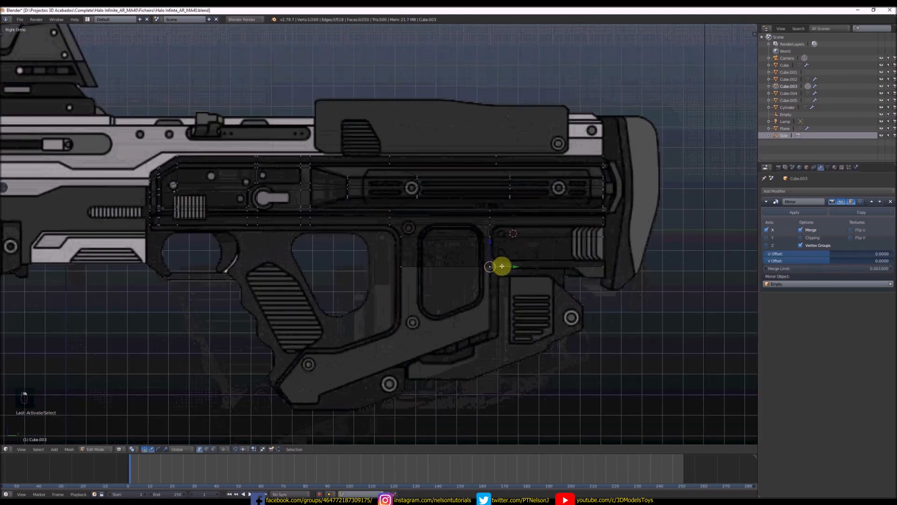
pyautogui.press('c')
pyautogui.moveTo(502, 266); pyautogui.dragTo(413, 266)
pyautogui.rightClick(413, 266)
pyautogui.press('e')
pyautogui.middleClick(435, 246)
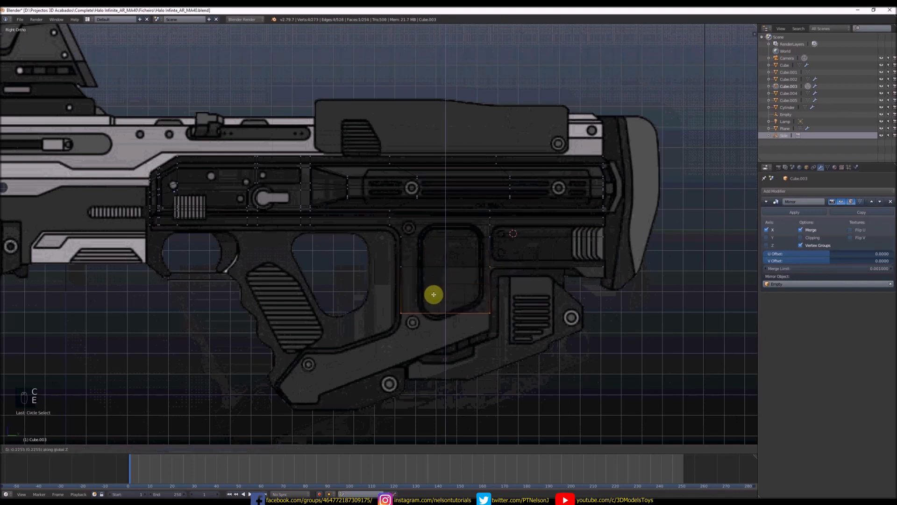
pyautogui.click(435, 307)
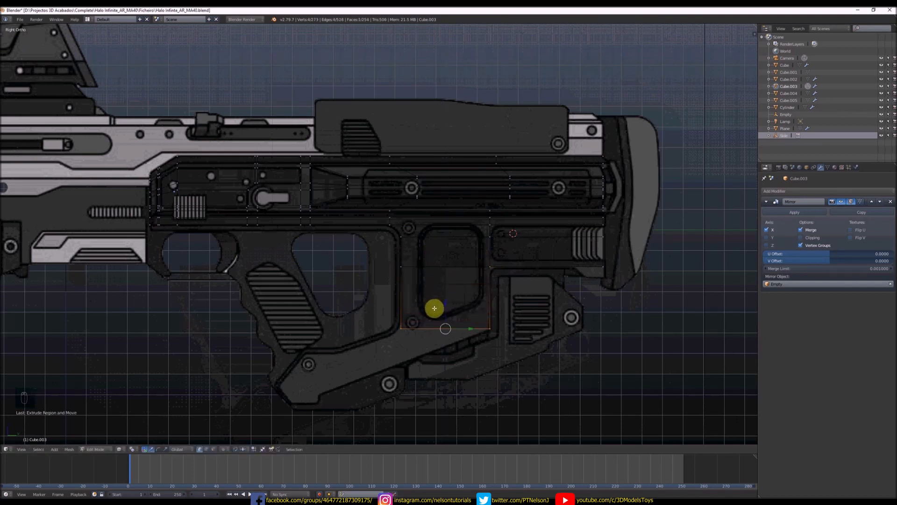
# - Extrude the bottom face down again and move the new edge forward and up to follow the slanted lower frame
pyautogui.press('e')
pyautogui.middleClick(452, 309)
pyautogui.click(446, 344)
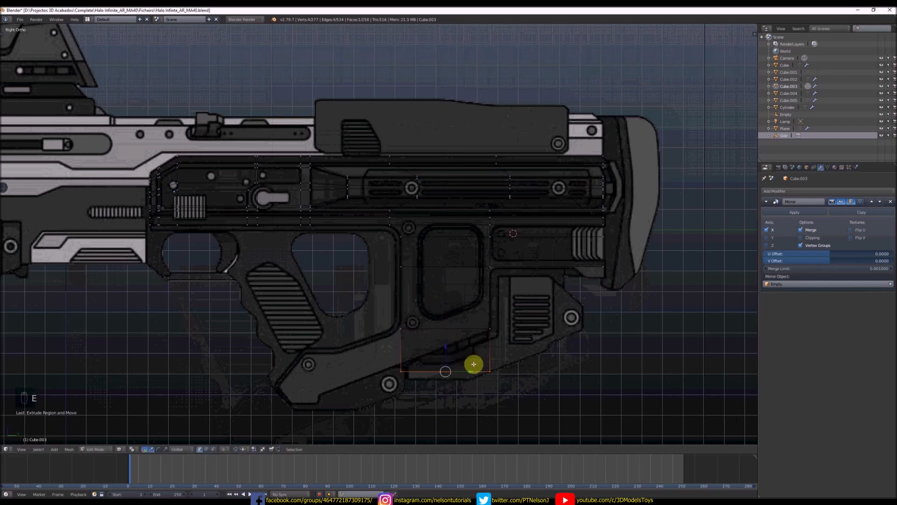
pyautogui.moveTo(474, 370)
pyautogui.mouseDown()
pyautogui.moveTo(410, 367)
pyautogui.moveTo(394, 328)
pyautogui.mouseUp()
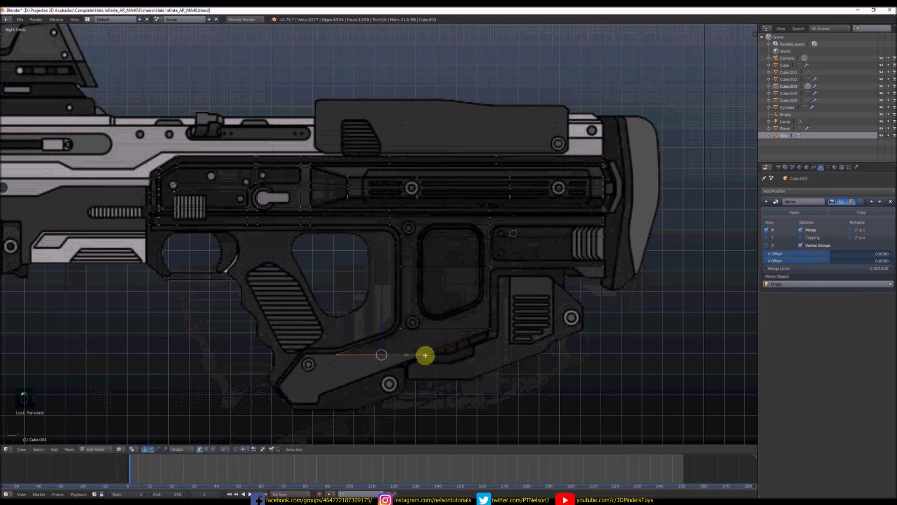
# - Move the rear vertices of the slanted section beneath its front vertices, matching the frame's lower outline
pyautogui.press('a')
pyautogui.press('c')
pyautogui.click(430, 364)
pyautogui.rightClick(430, 364)
pyautogui.moveTo(451, 354); pyautogui.dragTo(337, 363)
pyautogui.scroll(-3, 363, 324)
pyautogui.scroll(2, 333, 355)
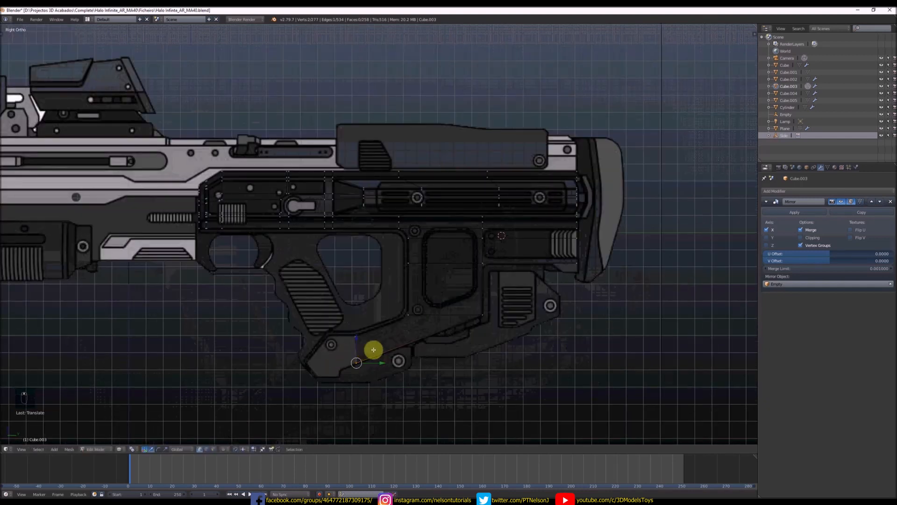
pyautogui.scroll(6, 371, 351)
pyautogui.moveTo(388, 383); pyautogui.dragTo(385, 386)
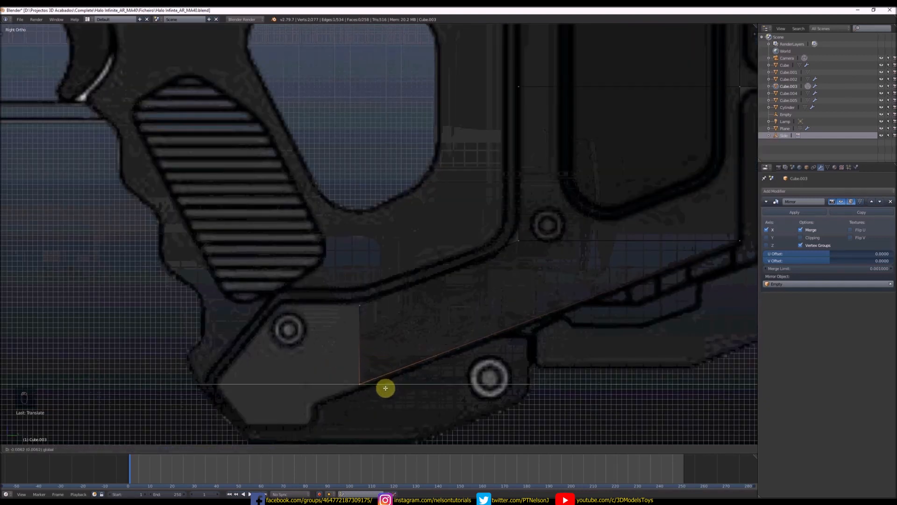
# - Select the front end of the slanted section and extrude it forward along Y toward the base of the grip
pyautogui.scroll(-4, 368, 314)
pyautogui.press('a')
pyautogui.press('c')
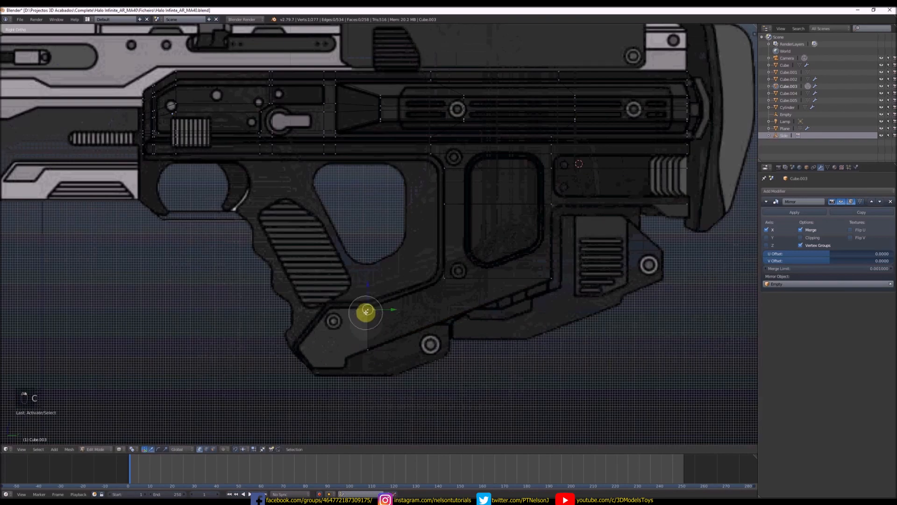
pyautogui.moveTo(365, 312); pyautogui.dragTo(368, 335)
pyautogui.rightClick(367, 336)
pyautogui.scroll(1, 357, 320)
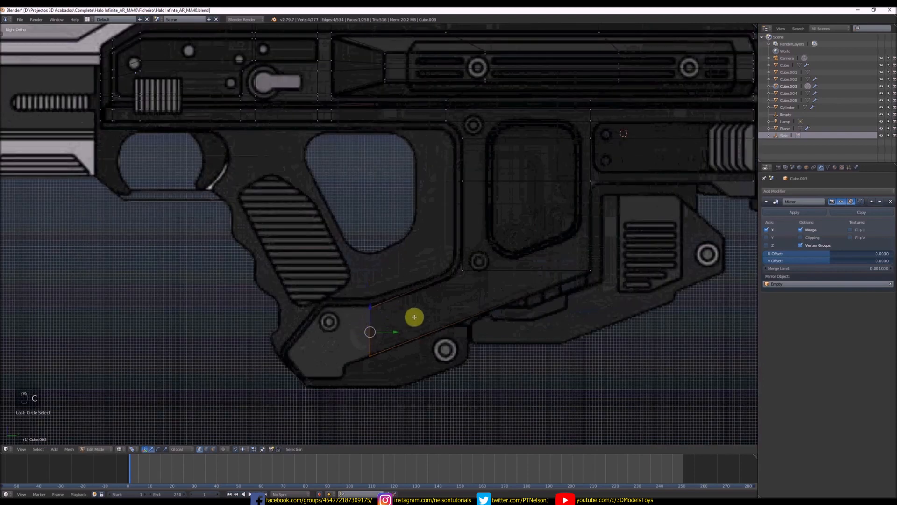
pyautogui.press('e')
pyautogui.press('y')
pyautogui.click(389, 319)
# - Fit the front end's vertices to the reference, then extrude that end forward along Y again past the grip's lower screw
pyautogui.scroll(1, 347, 352)
pyautogui.rightClick(346, 354)
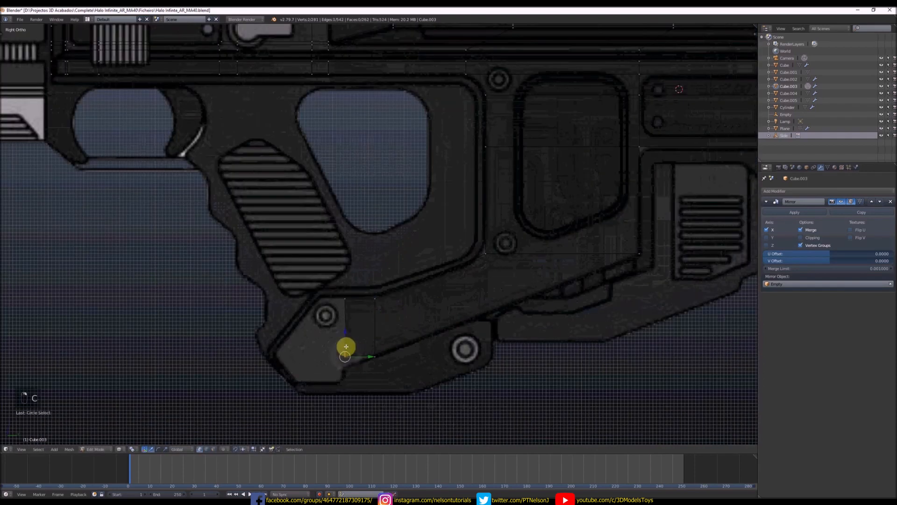
pyautogui.scroll(-3, 345, 341)
pyautogui.rightClick(345, 311)
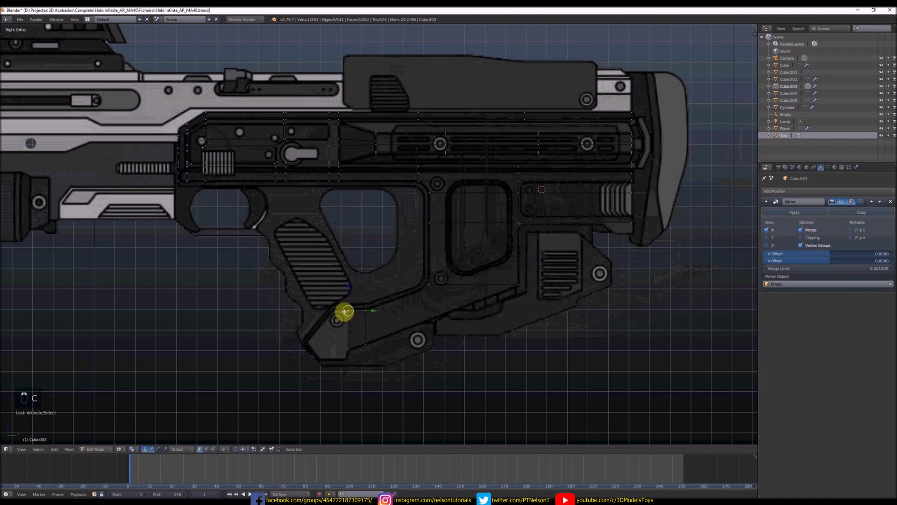
pyautogui.press('c')
pyautogui.click(348, 350)
pyautogui.rightClick(349, 343)
pyautogui.scroll(4, 350, 328)
pyautogui.moveTo(374, 329); pyautogui.dragTo(372, 328)
pyautogui.press('e')
pyautogui.press('y')
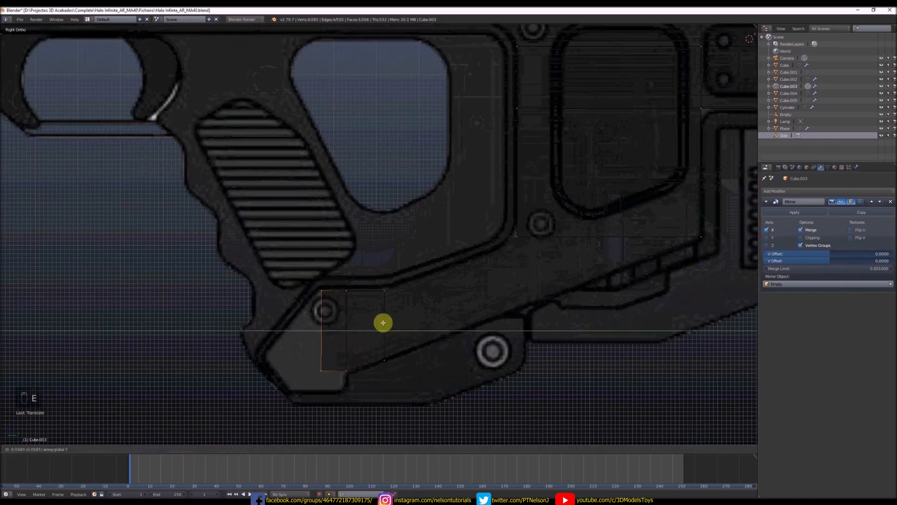
pyautogui.click(383, 323)
# - Move the new end's lower vertices forward and up to the pointed front corner at the base of the grip
pyautogui.scroll(-1, 377, 320)
pyautogui.scroll(-2, 350, 336)
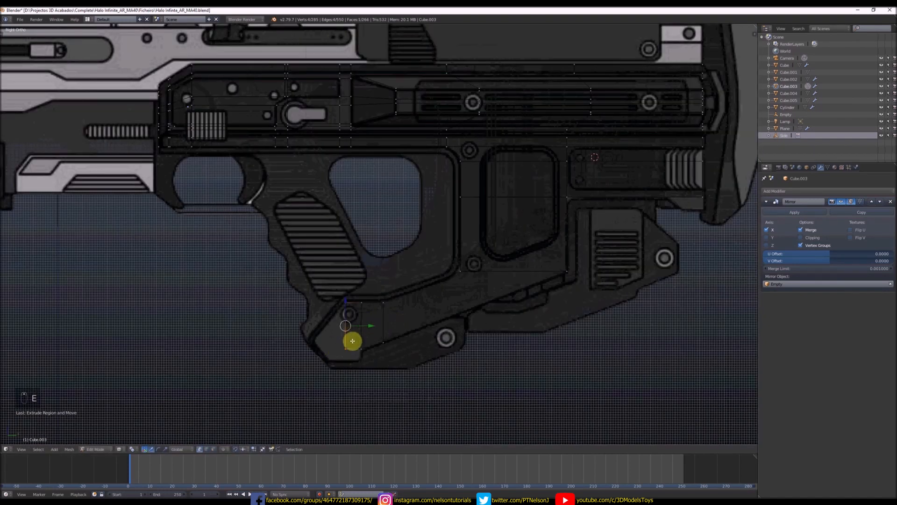
pyautogui.scroll(2, 353, 341)
pyautogui.rightClick(351, 343)
pyautogui.moveTo(375, 349); pyautogui.dragTo(330, 340)
pyautogui.moveTo(305, 326); pyautogui.dragTo(331, 339)
# - Select the lower face of the pointed front section and extrude it downward
pyautogui.rightClick(365, 355)
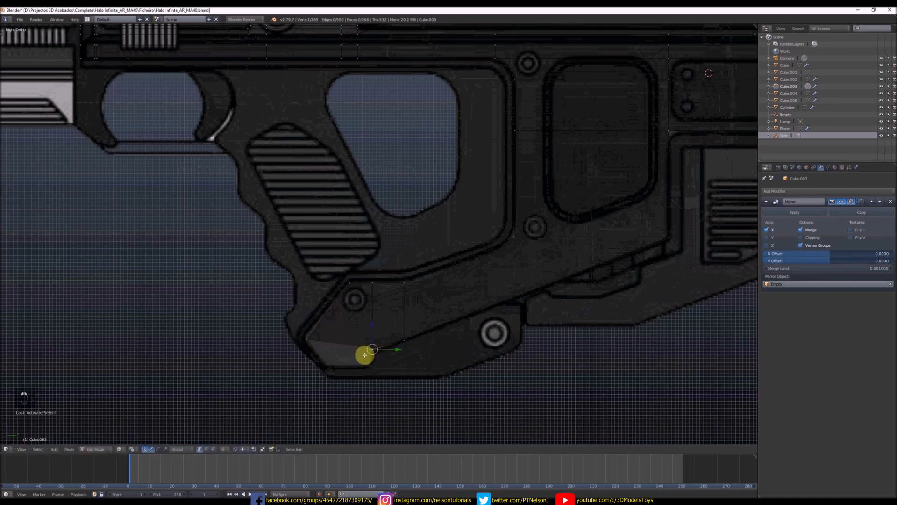
pyautogui.press('c')
pyautogui.click(326, 335)
pyautogui.press('e')
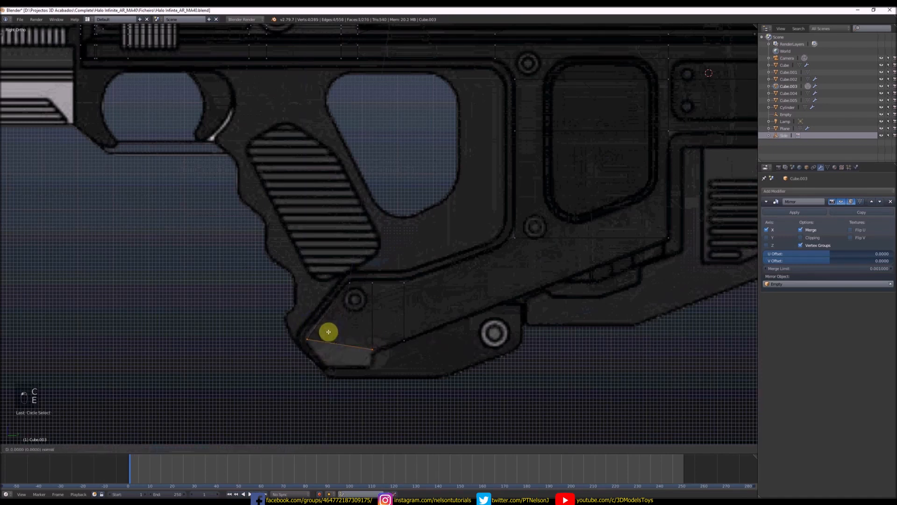
pyautogui.click(333, 347)
# - Move the extruded section's front vertices back and down onto the bottom corner of the frame outline
pyautogui.rightClick(311, 360)
pyautogui.press('c')
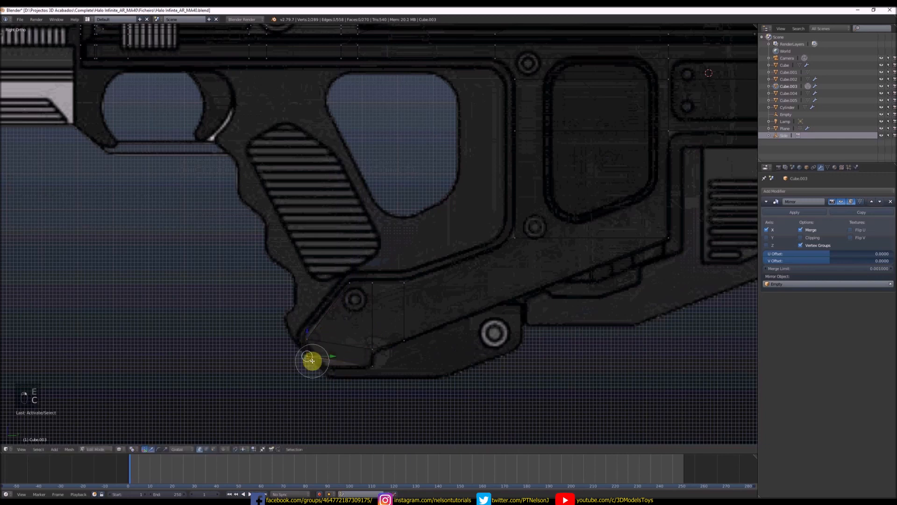
pyautogui.click(312, 360)
pyautogui.rightClick(313, 360)
pyautogui.moveTo(330, 355)
pyautogui.mouseDown()
pyautogui.moveTo(349, 355)
pyautogui.moveTo(329, 342)
pyautogui.mouseUp()
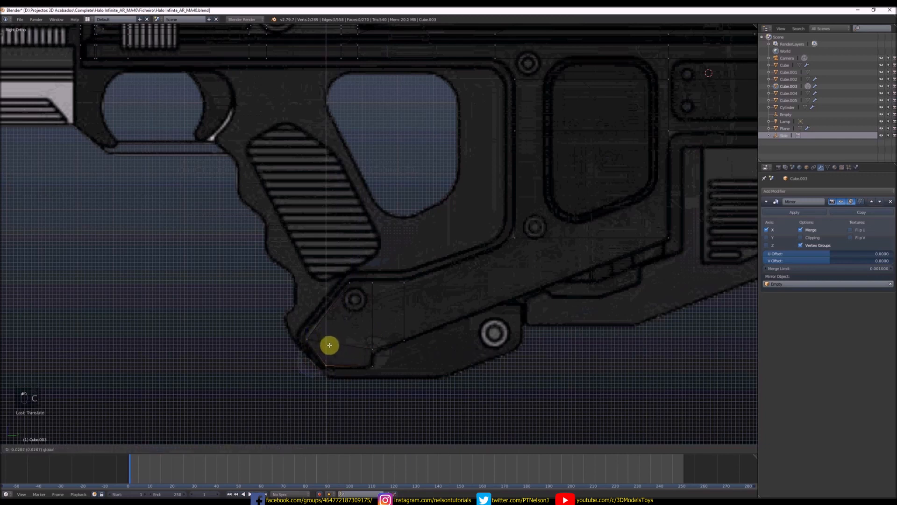
pyautogui.click(330, 345)
# - Switch to solid shading in Object Mode and inspect the rifle's new lower frame from an angled view
pyautogui.scroll(-5, 343, 307)
pyautogui.press('z')
pyautogui.press('Tab')
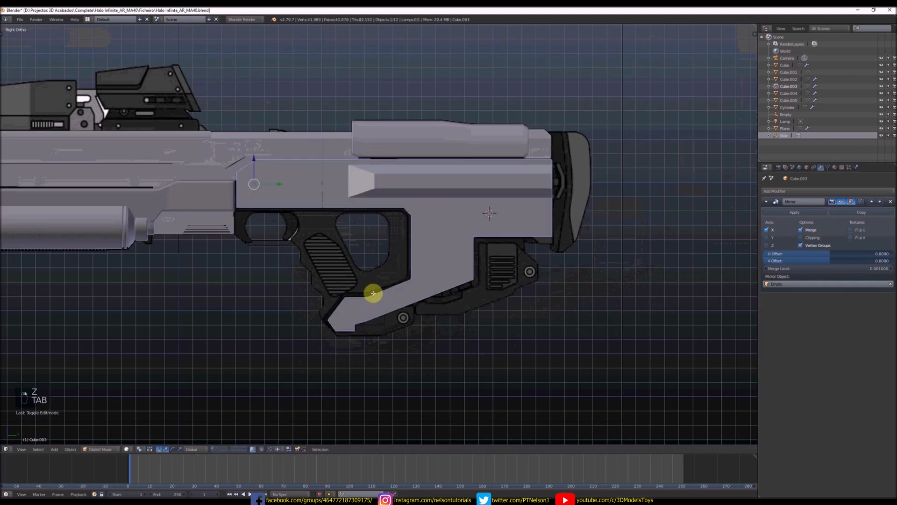
pyautogui.moveTo(373, 294); pyautogui.dragTo(405, 304, button='middle')
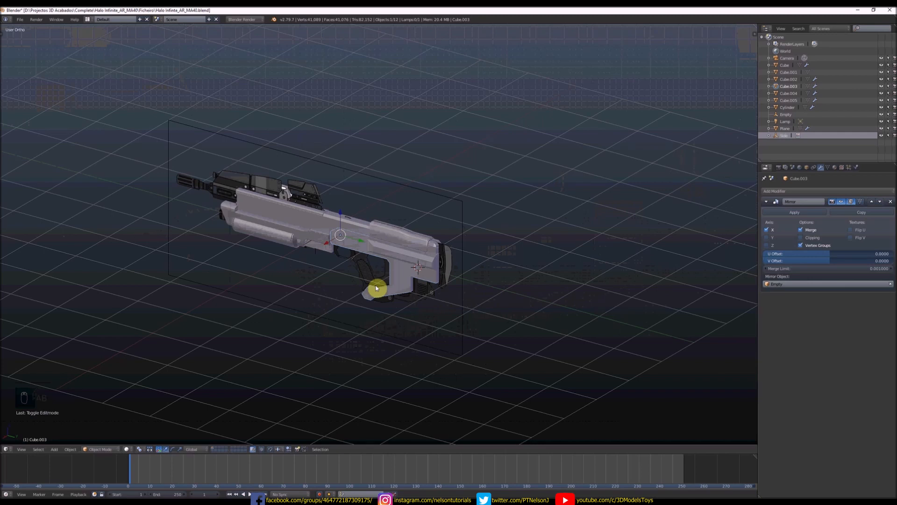
pyautogui.moveTo(390, 316); pyautogui.dragTo(361, 254, button='middle')
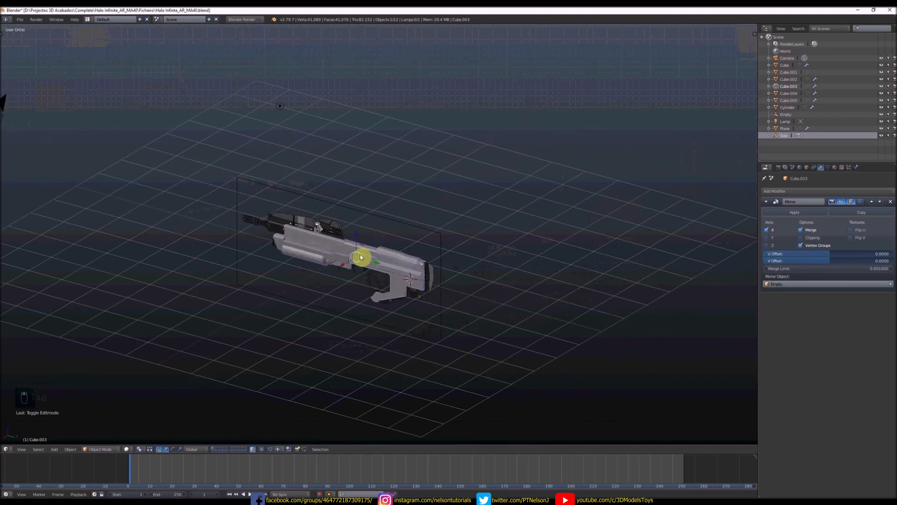
# - Return to the side view and compare the new lower frame with the reference grip in wireframe and solid shading
pyautogui.press('KP_3')
pyautogui.scroll(2, 264, 265)
pyautogui.press('z')
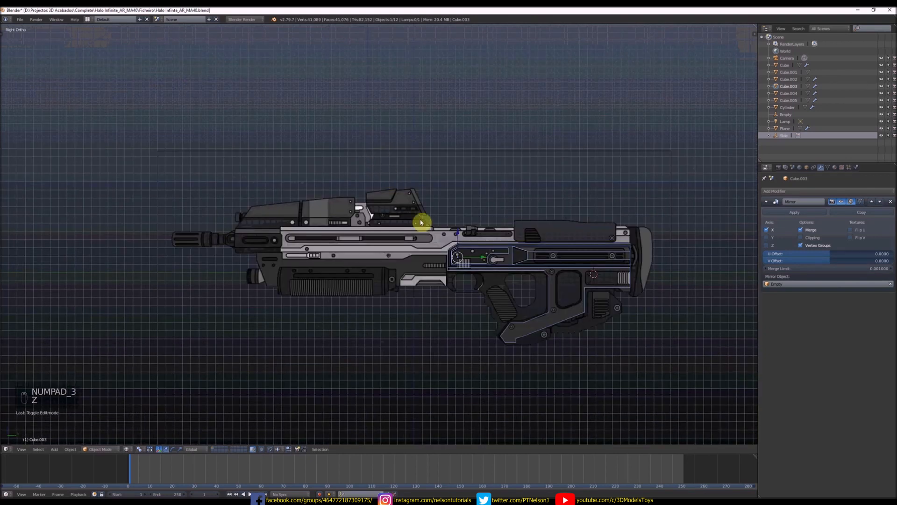
pyautogui.scroll(2, 545, 324)
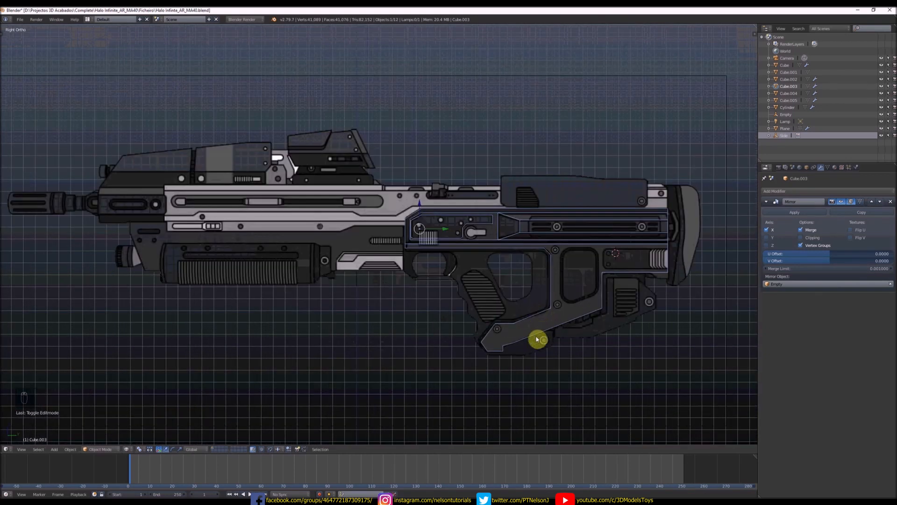
pyautogui.scroll(2, 533, 342)
pyautogui.scroll(-1, 540, 337)
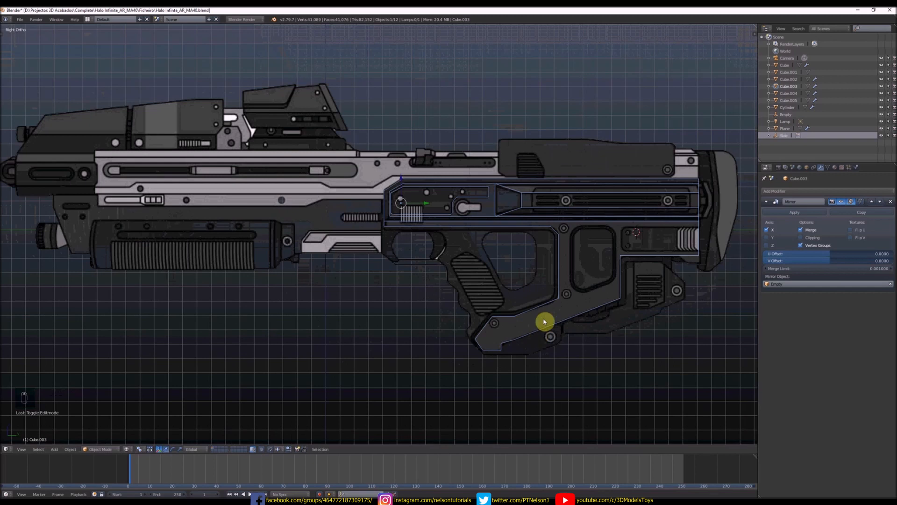
pyautogui.press('z')
pyautogui.press('z')
pyautogui.press('z')
pyautogui.press('z')
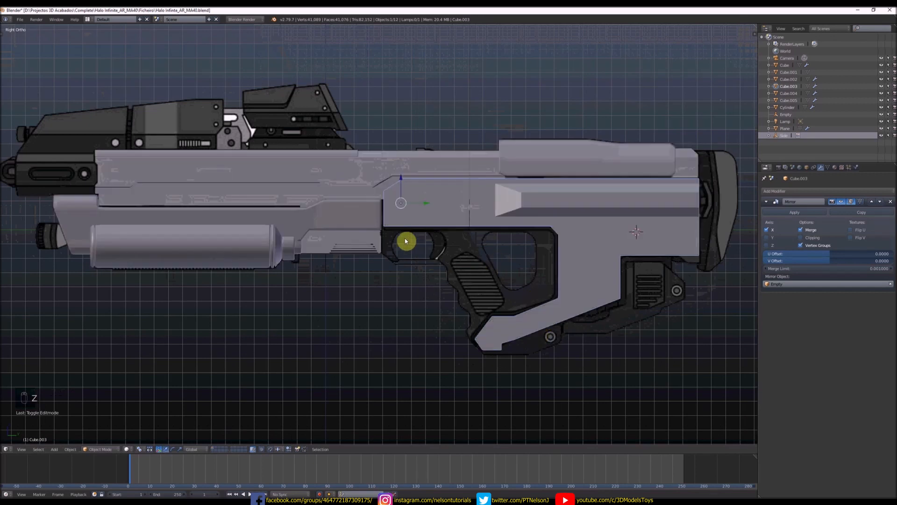
pyautogui.scroll(1, 506, 252)
pyautogui.press('z')
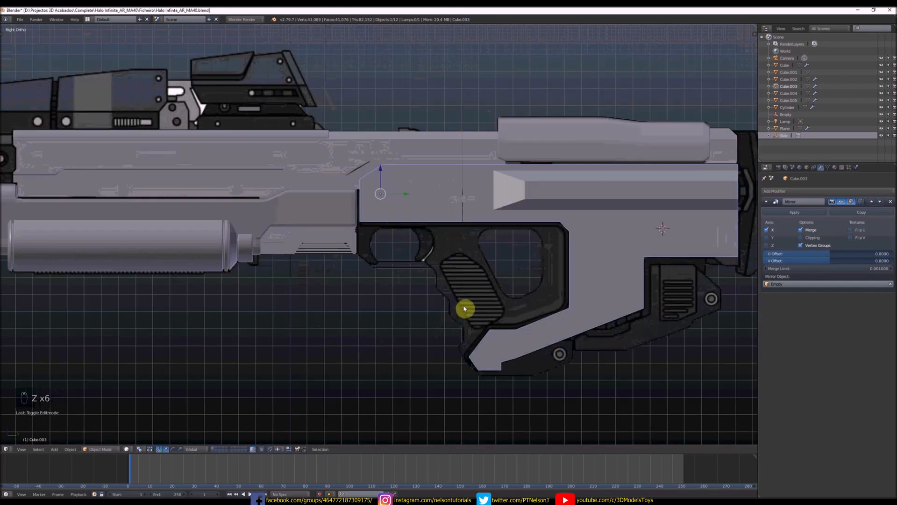
# - Add a cube at the grip and scale it down to roughly the size of the grip's ribbed area
pyautogui.hotkey('shift', 'a')
pyautogui.click(505, 289)
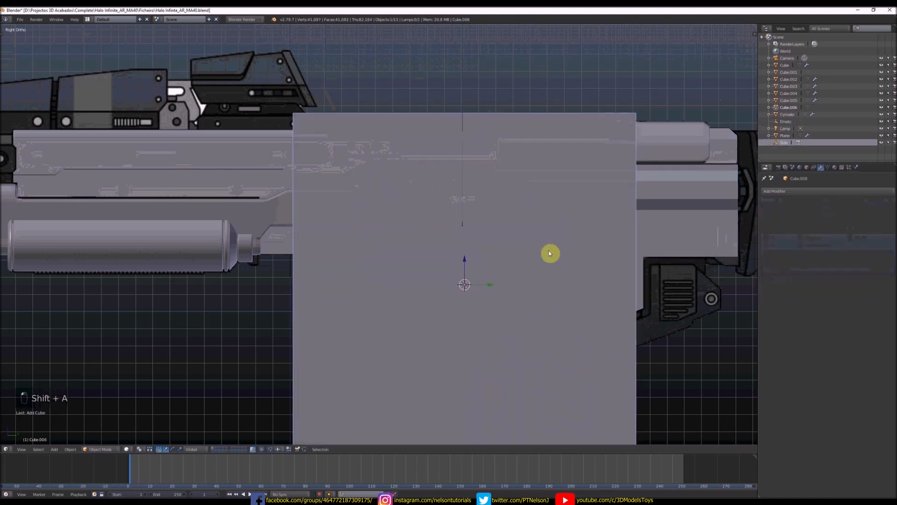
pyautogui.press('s')
pyautogui.click(541, 252)
pyautogui.press('z')
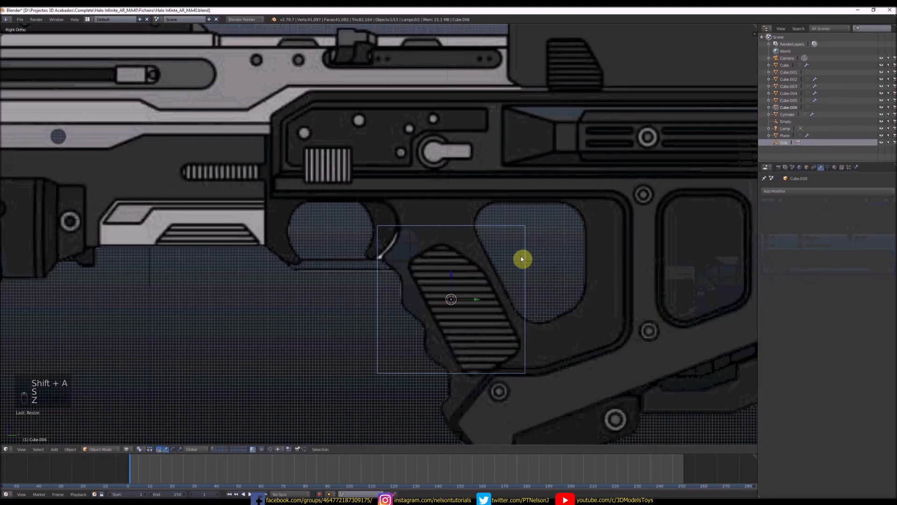
# - Enter mesh editing and raise the cube's top face to the upper edge of the grip's ribbed panel
pyautogui.press('Tab')
pyautogui.hotkey('ctrl', 'Tab')
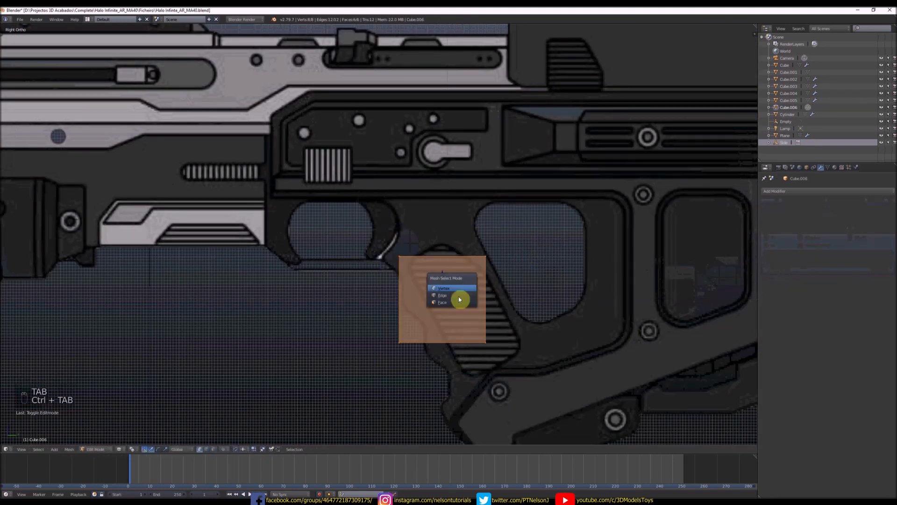
pyautogui.click(458, 297)
pyautogui.rightClick(441, 256)
pyautogui.moveTo(442, 237); pyautogui.dragTo(443, 228)
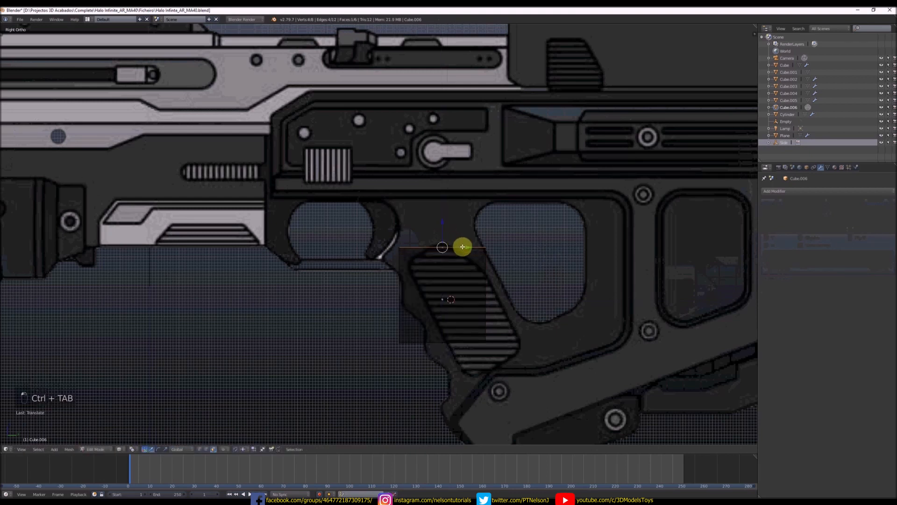
# - Select the cube's upper rear vertices and align them with the rear edge of the grip
pyautogui.hotkey('ctrl', 'Tab')
pyautogui.click(475, 231)
pyautogui.rightClick(482, 247)
pyautogui.press('c')
pyautogui.click(491, 247)
pyautogui.rightClick(492, 247)
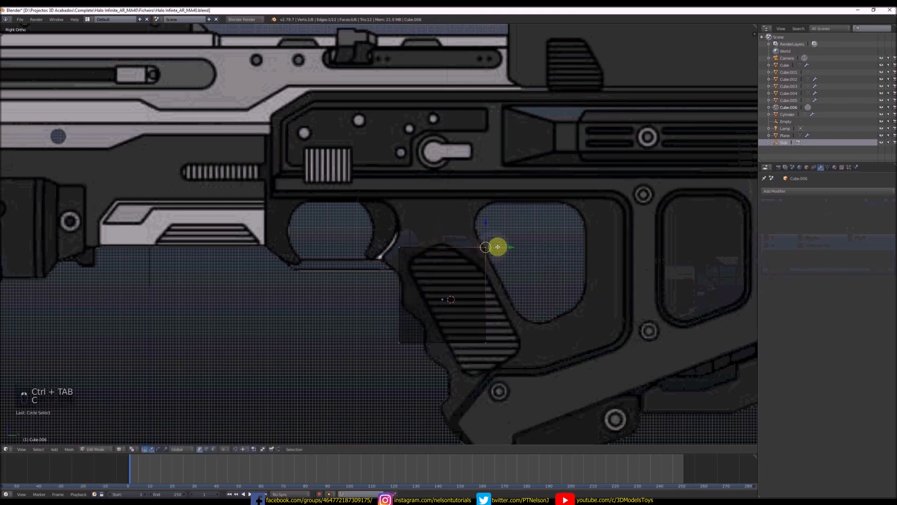
pyautogui.moveTo(513, 248); pyautogui.dragTo(510, 250)
# - Move the cube's lower rear vertices back and up to the bottom of the opening behind the grip
pyautogui.rightClick(482, 342)
pyautogui.press('c')
pyautogui.click(484, 345)
pyautogui.rightClick(488, 344)
pyautogui.moveTo(509, 343); pyautogui.dragTo(520, 300)
pyautogui.scroll(-2, 476, 323)
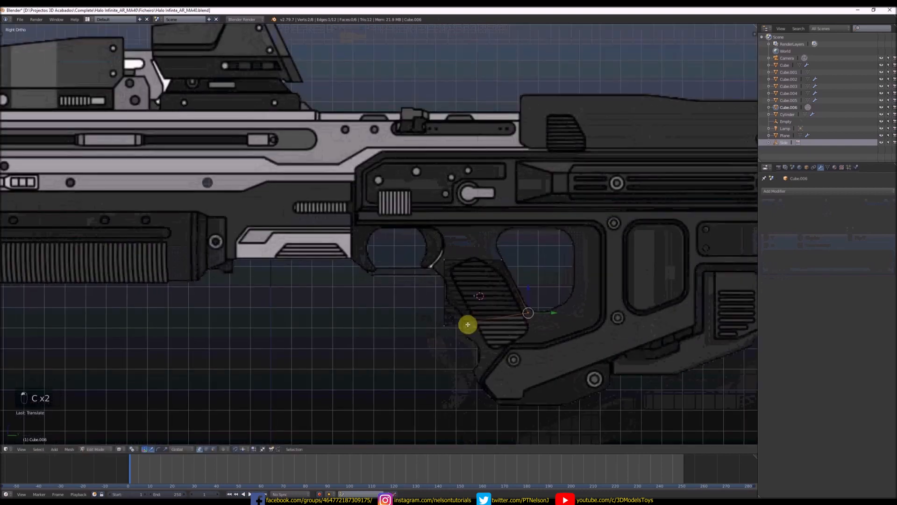
# - Move the cube's lower front vertices back and down to the front edge of the grip's base
pyautogui.rightClick(443, 327)
pyautogui.press('c')
pyautogui.click(443, 328)
pyautogui.rightClick(449, 329)
pyautogui.scroll(1, 469, 332)
pyautogui.click(465, 330)
pyautogui.moveTo(461, 326)
pyautogui.mouseDown()
pyautogui.moveTo(503, 320)
pyautogui.moveTo(482, 355)
pyautogui.moveTo(501, 367)
pyautogui.moveTo(477, 358)
pyautogui.mouseUp()
pyautogui.moveTo(477, 354); pyautogui.dragTo(474, 358)
pyautogui.scroll(-2, 468, 348)
pyautogui.scroll(4, 444, 286)
# - Move the upper front vertices up and forward to the top of the grip beside the trigger guard
pyautogui.rightClick(446, 271)
pyautogui.press('c')
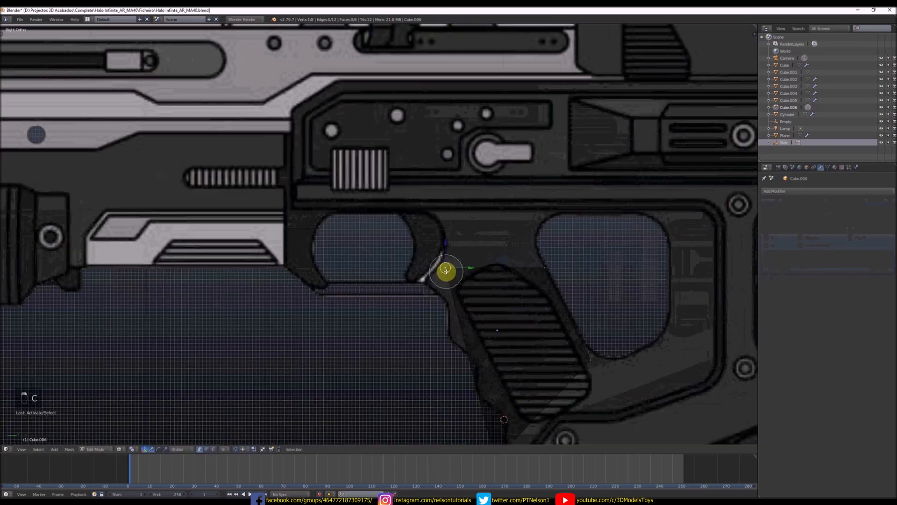
pyautogui.click(446, 270)
pyautogui.rightClick(446, 270)
pyautogui.moveTo(470, 268); pyautogui.dragTo(452, 211)
pyautogui.scroll(-2, 445, 220)
# - Move the upper rear vertices up and forward so the grip block meets the underside of the body
pyautogui.rightClick(507, 250)
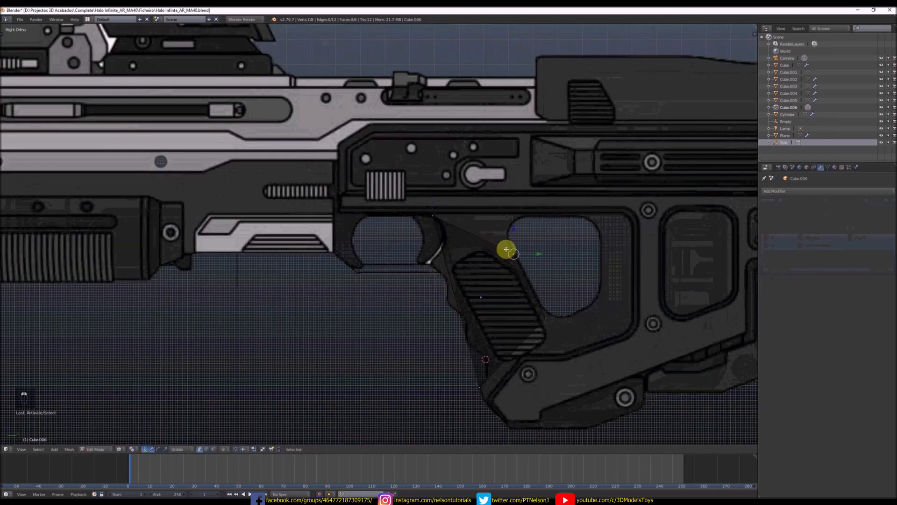
pyautogui.press('c')
pyautogui.click(513, 253)
pyautogui.rightClick(514, 253)
pyautogui.moveTo(519, 237)
pyautogui.mouseDown()
pyautogui.moveTo(517, 193)
pyautogui.moveTo(536, 220)
pyautogui.moveTo(513, 220)
pyautogui.mouseUp()
pyautogui.scroll(1, 543, 205)
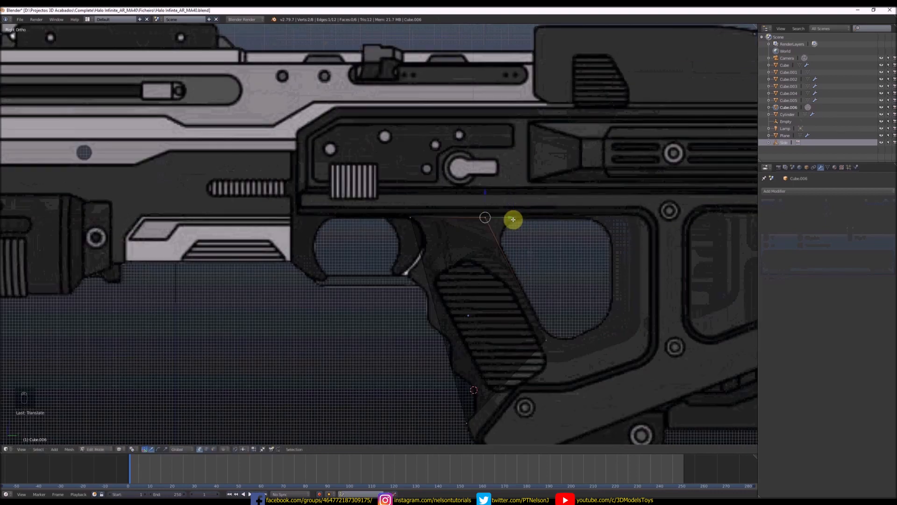
pyautogui.scroll(-3, 490, 293)
# - Extrude the grip's lower face and move its front vertices down to the bottom corner of the frame outline
pyautogui.rightClick(525, 319)
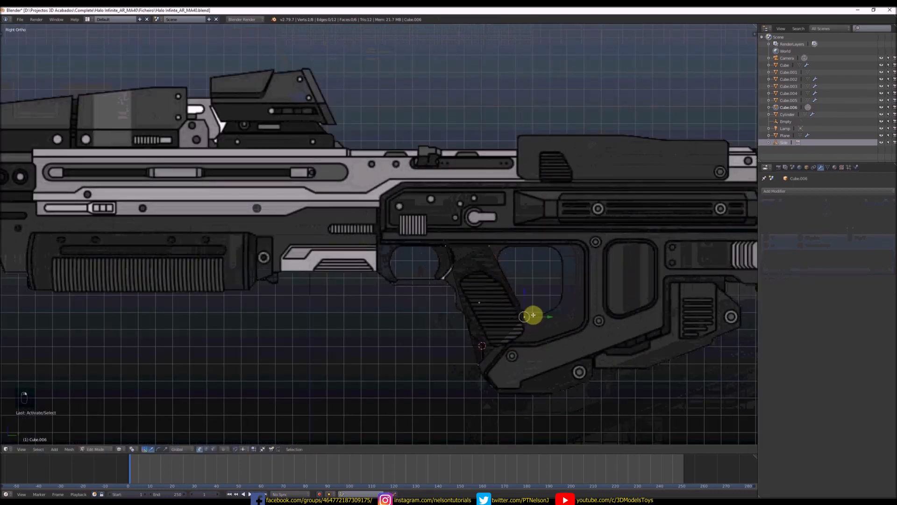
pyautogui.press('c')
pyautogui.moveTo(532, 313); pyautogui.dragTo(483, 370)
pyautogui.rightClick(491, 354)
pyautogui.press('e')
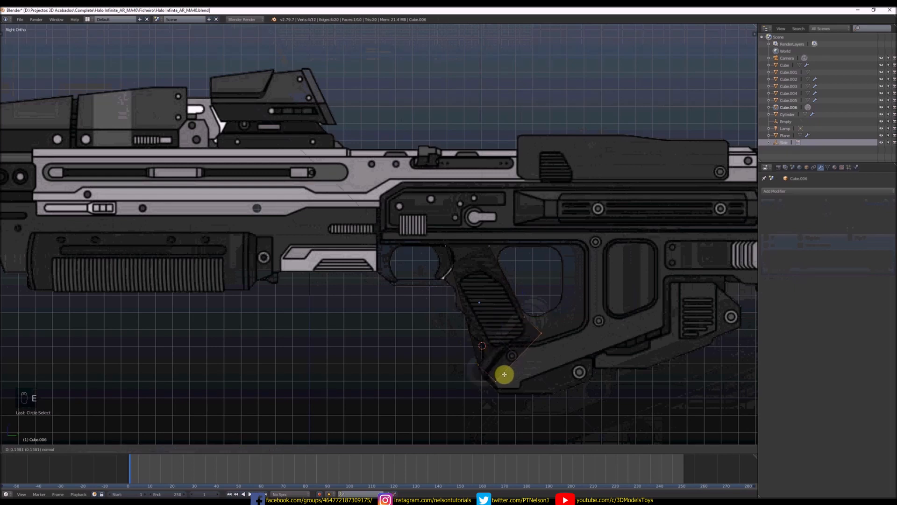
pyautogui.moveTo(498, 361); pyautogui.dragTo(524, 398)
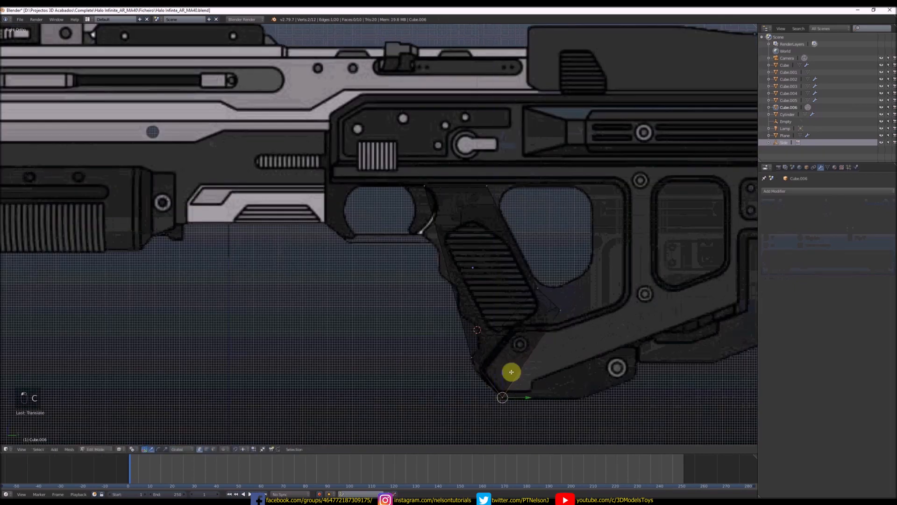
pyautogui.scroll(-2, 512, 369)
pyautogui.scroll(2, 536, 327)
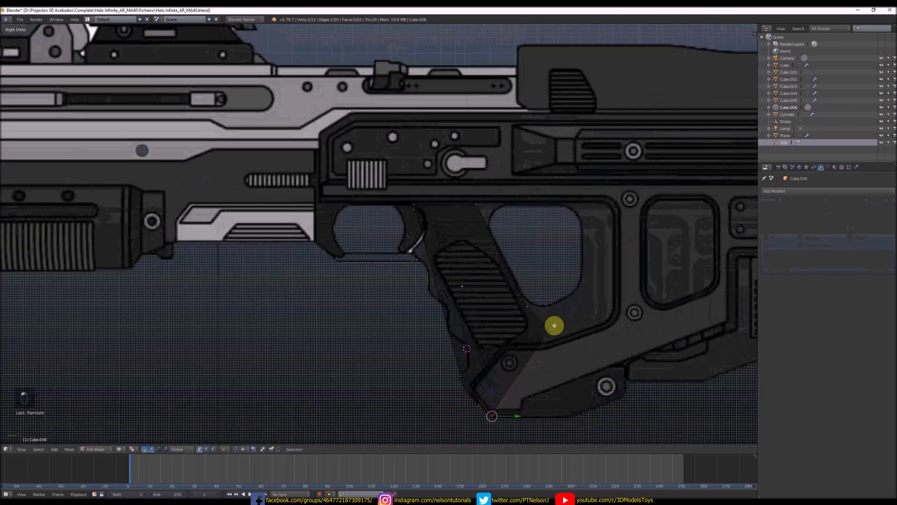
# - Move the extruded section's rear vertices up and forward onto the lower edge of the opening behind the grip
pyautogui.press('c')
pyautogui.click(555, 327)
pyautogui.rightClick(554, 327)
pyautogui.moveTo(553, 312)
pyautogui.mouseDown()
pyautogui.moveTo(550, 293)
pyautogui.moveTo(568, 310)
pyautogui.moveTo(559, 309)
pyautogui.mouseUp()
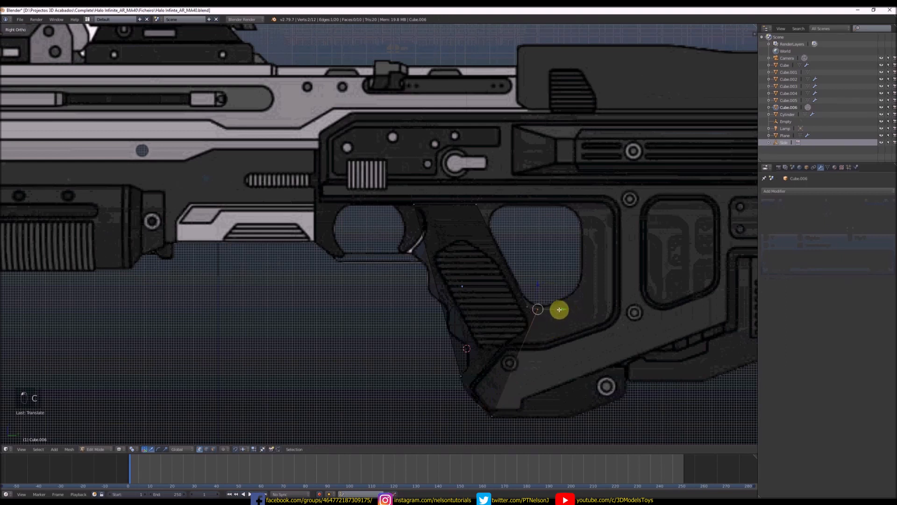
# - Select the full end face of the lower section and extrude it backward along the Y axis
pyautogui.click(507, 409)
pyautogui.rightClick(507, 409)
pyautogui.press('e')
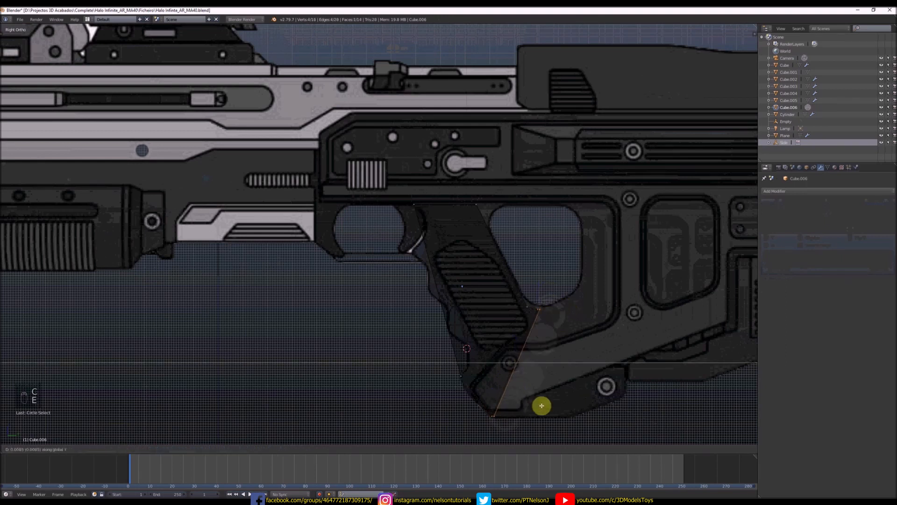
pyautogui.click(579, 396)
# - Pull the new end's upper vertices forward along the bottom edge of the opening
pyautogui.press('a')
pyautogui.press('c')
pyautogui.click(613, 305)
pyautogui.rightClick(613, 306)
pyautogui.moveTo(637, 311); pyautogui.dragTo(569, 312)
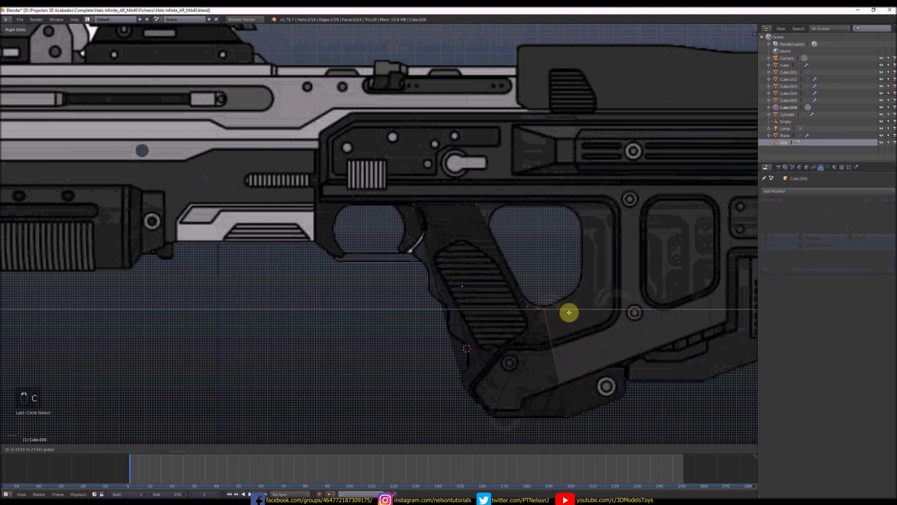
pyautogui.click(572, 311)
# - Extrude the whole end face further back, shift it up and rotate it to follow the opening's curve
pyautogui.press('c')
pyautogui.click(581, 413)
pyautogui.rightClick(581, 412)
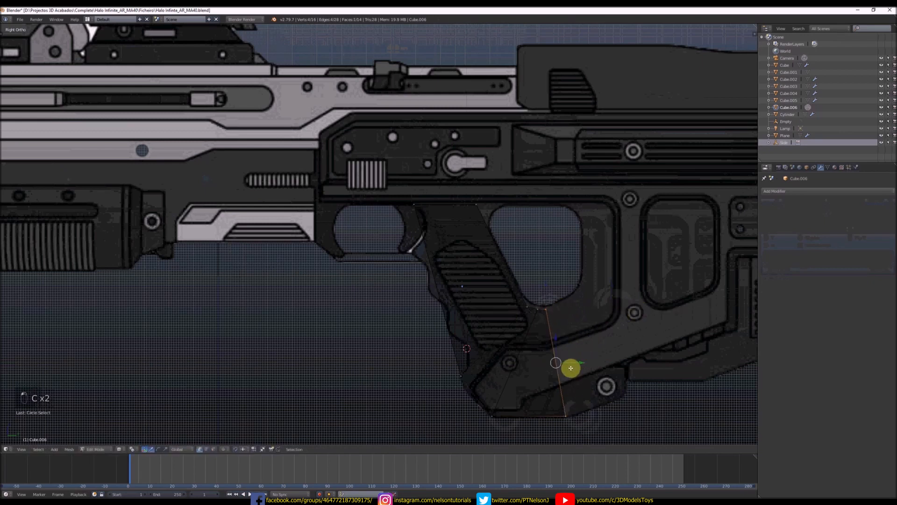
pyautogui.press('e')
pyautogui.click(613, 346)
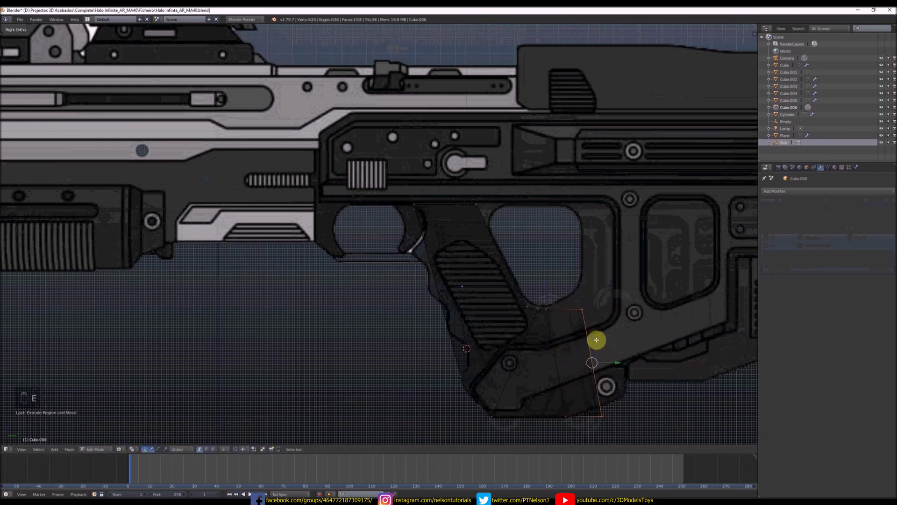
pyautogui.moveTo(594, 340); pyautogui.dragTo(594, 326)
pyautogui.press('r')
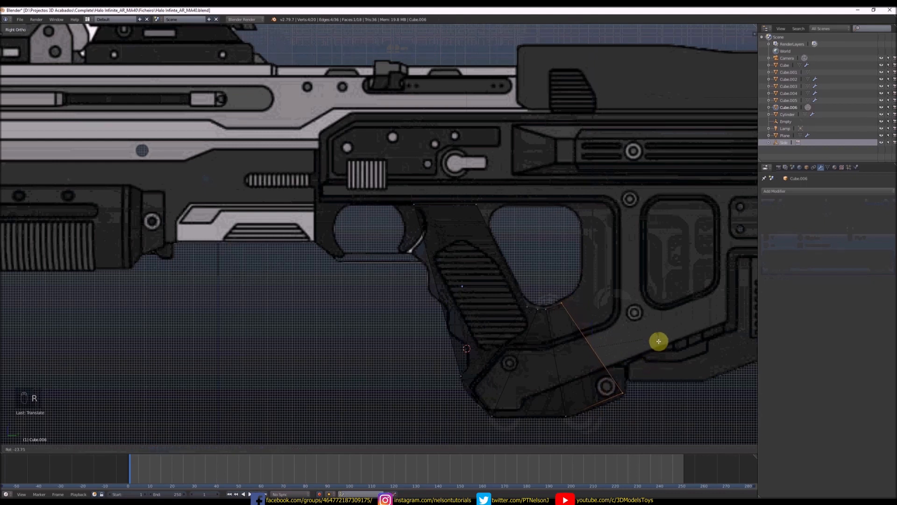
pyautogui.click(610, 346)
# - Extrude the end face upward and fit its inner vertices to the lower rear curve of the opening
pyautogui.press('e')
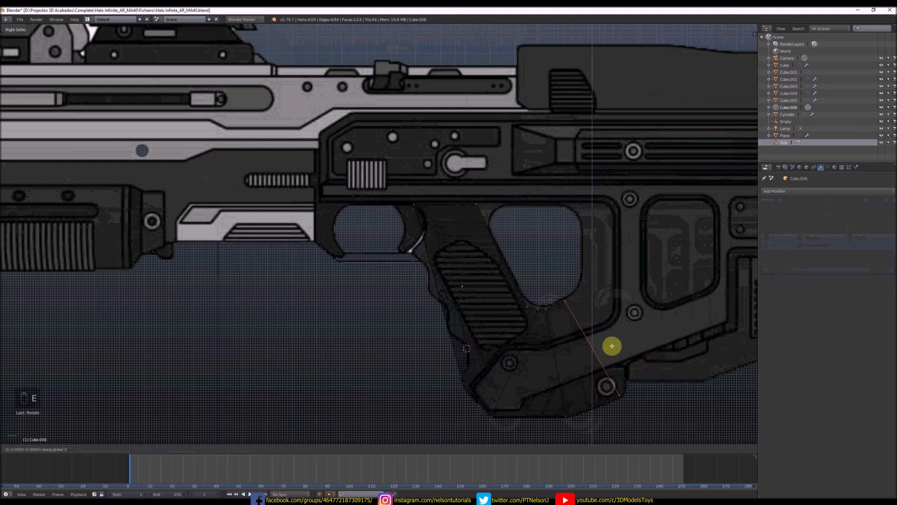
pyautogui.click(625, 312)
pyautogui.moveTo(617, 313); pyautogui.dragTo(623, 314)
pyautogui.press('c')
pyautogui.middleClick(626, 348)
pyautogui.rightClick(625, 347)
pyautogui.moveTo(594, 266)
pyautogui.mouseDown()
pyautogui.moveTo(581, 260)
pyautogui.moveTo(584, 268)
pyautogui.mouseUp()
# - Reselect the complete end face and extrude another short section upward around the opening's rear corner
pyautogui.press('c')
pyautogui.click(628, 352)
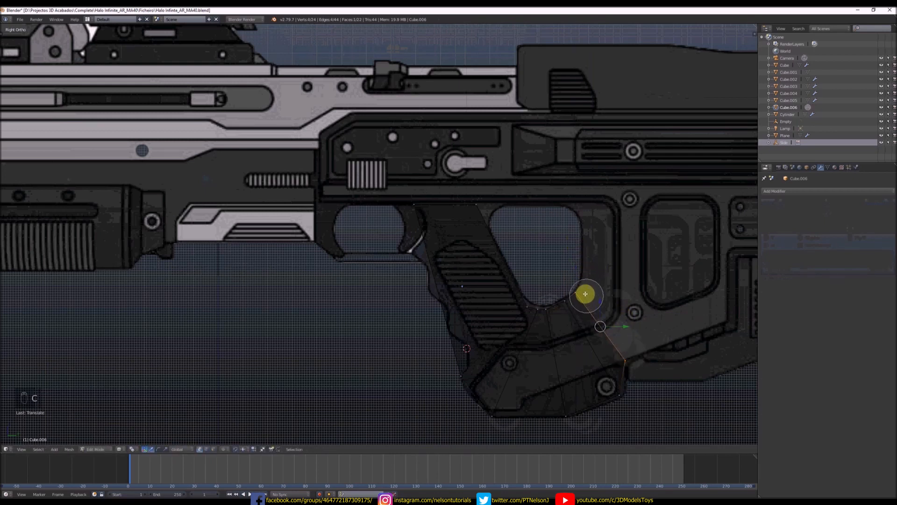
pyautogui.rightClick(586, 296)
pyautogui.scroll(-3, 594, 312)
pyautogui.scroll(1, 596, 294)
pyautogui.press('e')
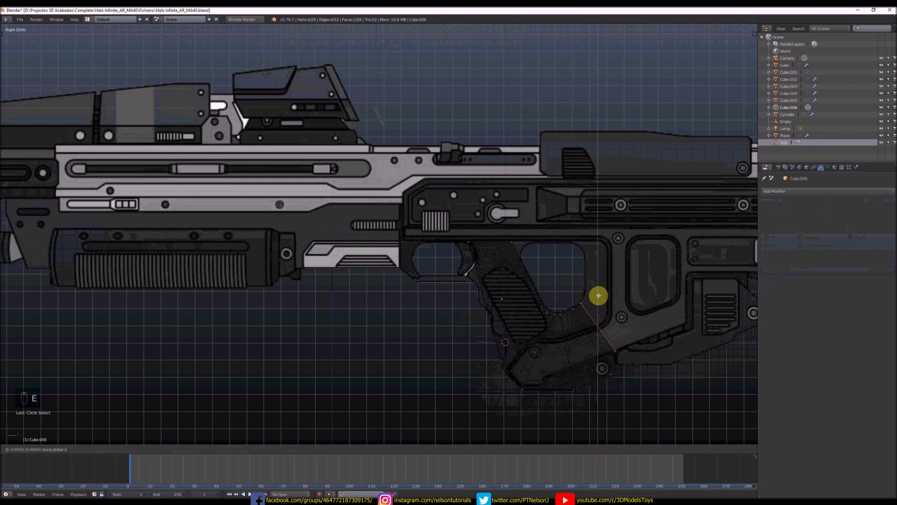
pyautogui.scroll(5, 599, 295)
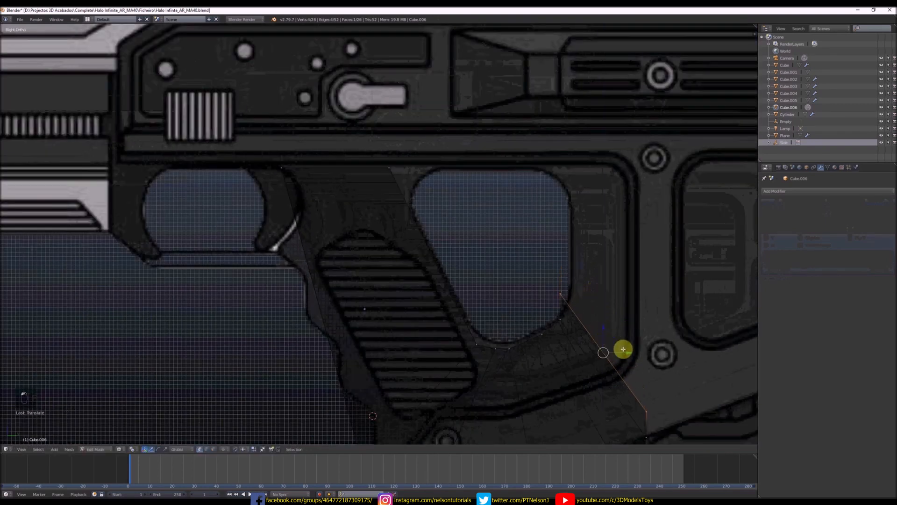
pyautogui.click(613, 335)
# - Select only the new section's outer vertices and move them up to the rear screw
pyautogui.press('c')
pyautogui.middleClick(569, 302)
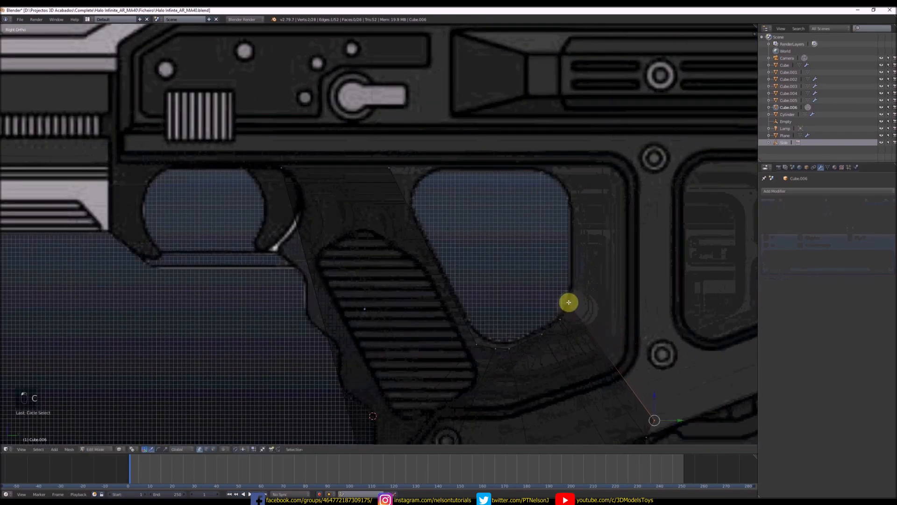
pyautogui.rightClick(569, 302)
pyautogui.moveTo(654, 398); pyautogui.dragTo(660, 334)
pyautogui.scroll(-3, 595, 325)
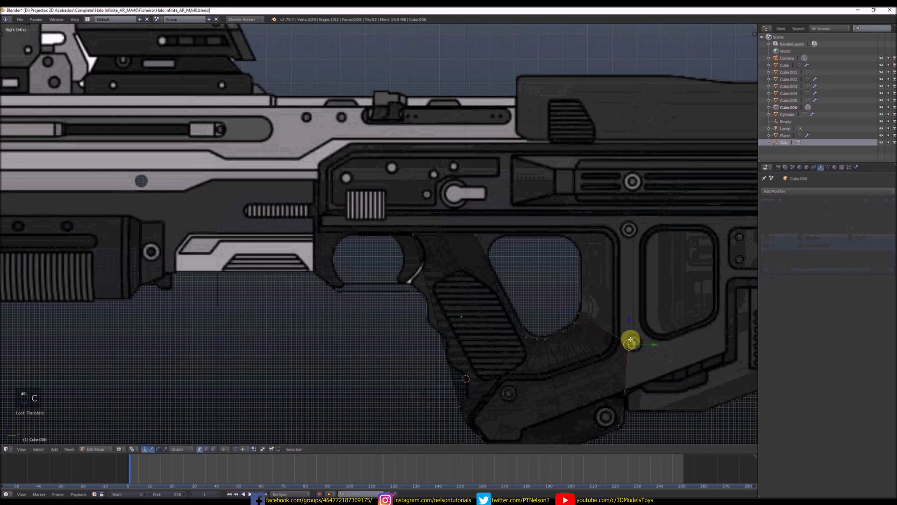
# - Extrude the end face up the rear side of the opening and raise its outer vertices level with the inner ones
pyautogui.press('e')
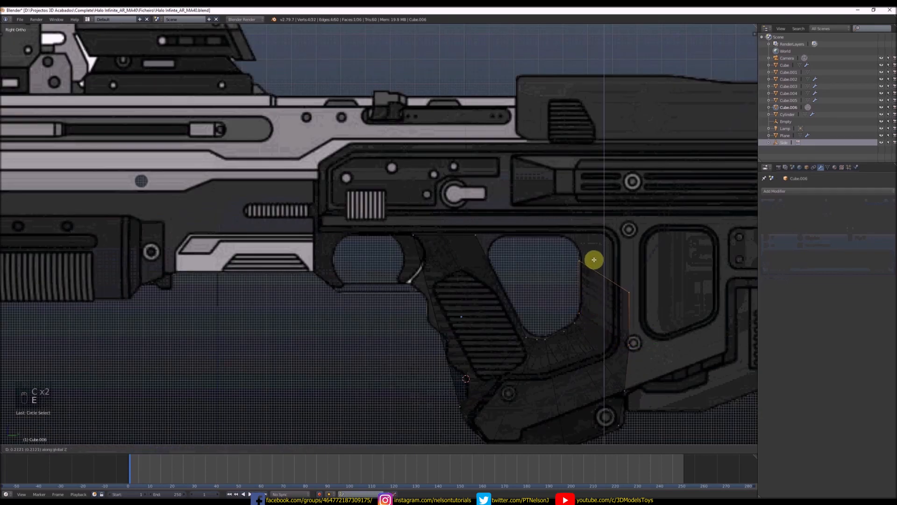
pyautogui.click(595, 258)
pyautogui.press('c')
pyautogui.middleClick(588, 262)
pyautogui.rightClick(588, 261)
pyautogui.moveTo(629, 265); pyautogui.dragTo(630, 238)
pyautogui.scroll(-3, 630, 237)
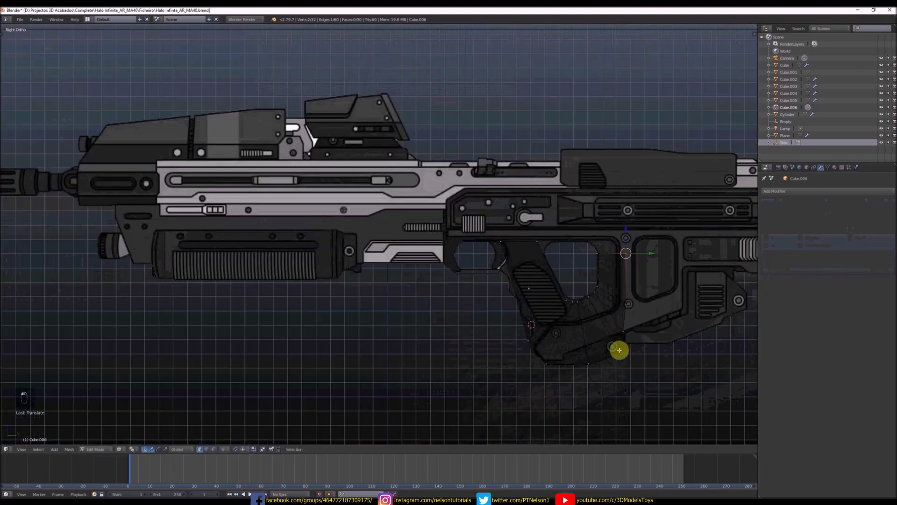
# - Select the vertices at the lower rear of the frame and move them down toward the outline's corner
pyautogui.scroll(5, 625, 332)
pyautogui.press('a')
pyautogui.press('c')
pyautogui.click(621, 327)
pyautogui.rightClick(620, 323)
pyautogui.moveTo(617, 311); pyautogui.dragTo(624, 335)
# - Add a centred loop cut across the lower section, just ahead of the bottom rear screw
pyautogui.hotkey('ctrl', 'r')
pyautogui.click(518, 251)
pyautogui.rightClick(518, 250)
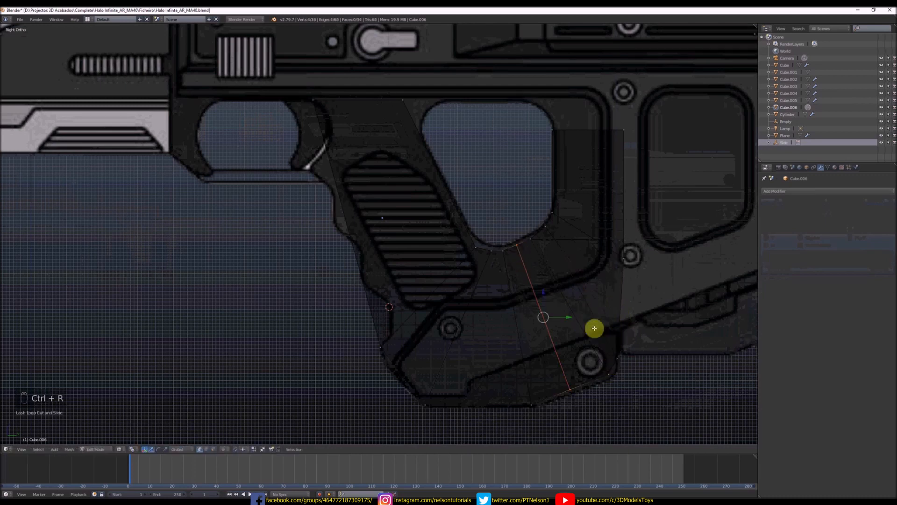
# - Select the bottom vertices beneath the lower rear screw and move them slightly down onto the frame outline
pyautogui.scroll(1, 595, 328)
pyautogui.rightClick(611, 376)
pyautogui.press('a')
pyautogui.press('c')
pyautogui.moveTo(610, 387); pyautogui.dragTo(559, 411)
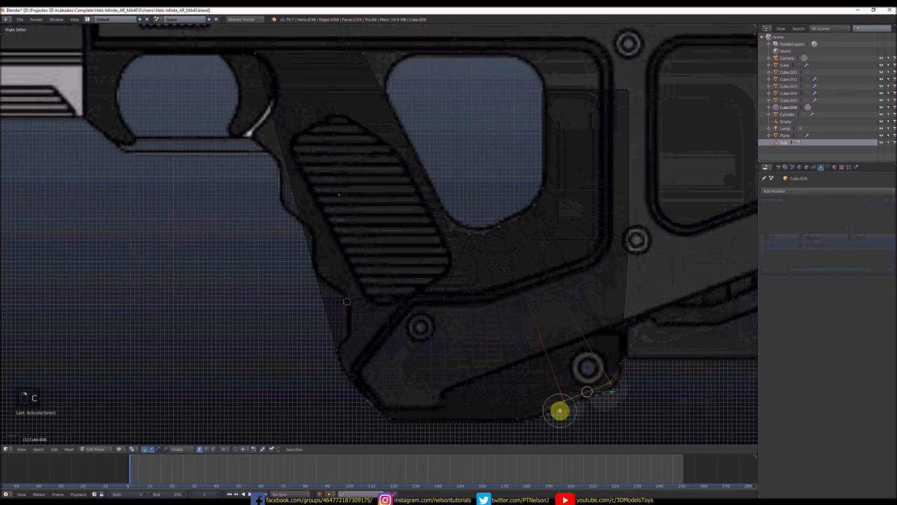
pyautogui.rightClick(559, 410)
pyautogui.moveTo(587, 365); pyautogui.dragTo(588, 369)
pyautogui.moveTo(613, 394); pyautogui.dragTo(614, 392)
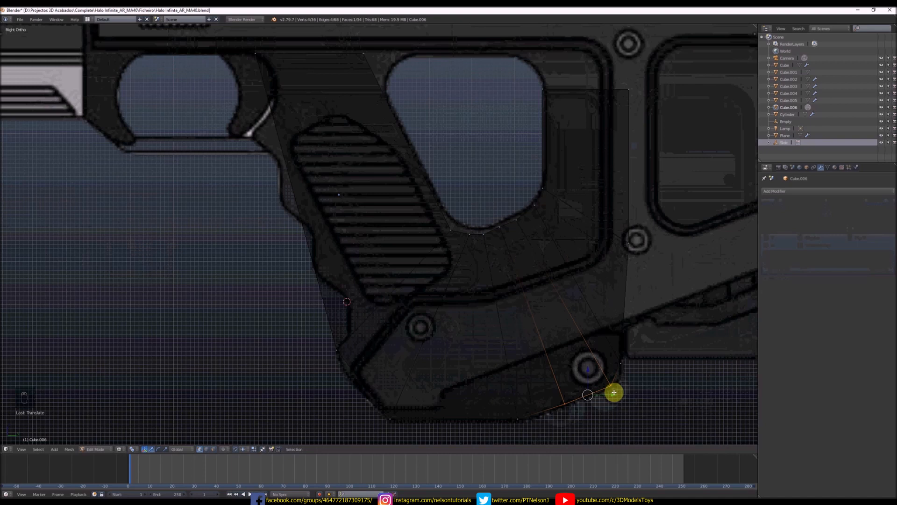
# - Select the end face at the top of the opening's rear side and extrude it slightly upward
pyautogui.rightClick(614, 390)
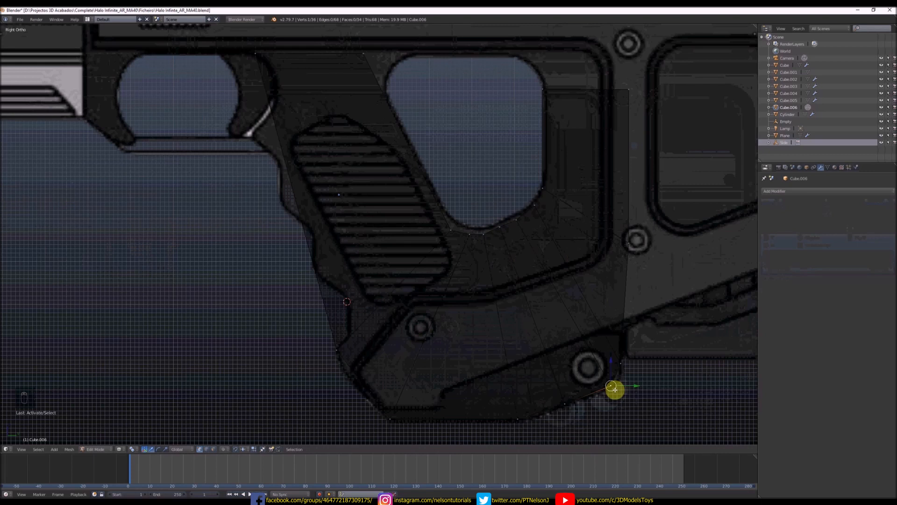
pyautogui.scroll(-4, 615, 389)
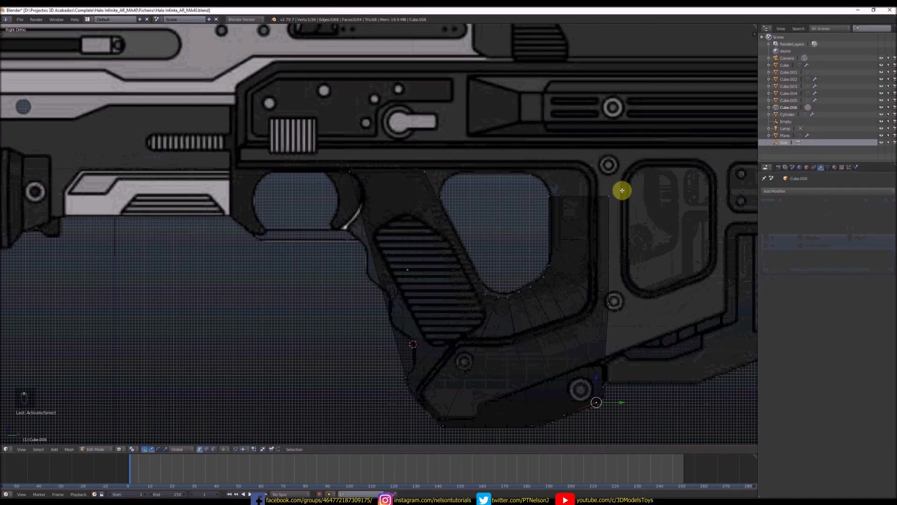
pyautogui.scroll(1, 600, 191)
pyautogui.press('a')
pyautogui.press('c')
pyautogui.moveTo(609, 197); pyautogui.dragTo(521, 198)
pyautogui.rightClick(529, 195)
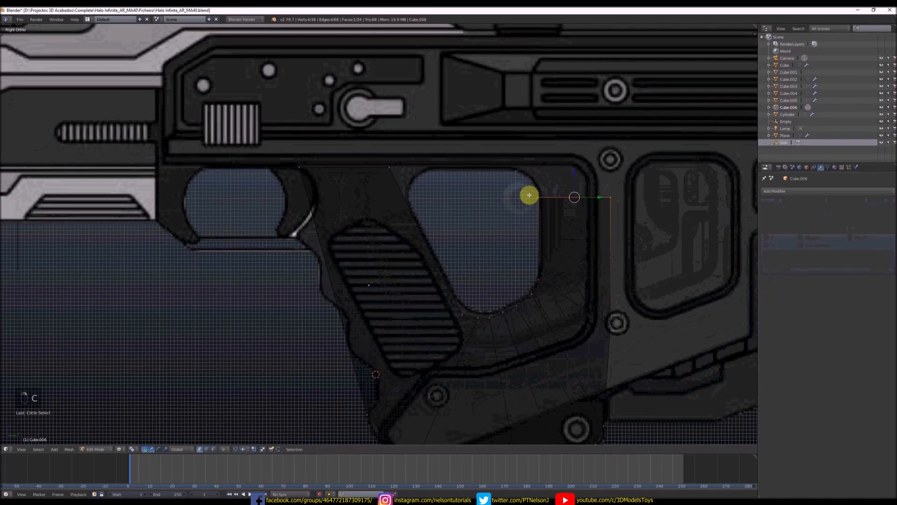
pyautogui.press('e')
pyautogui.click(567, 175)
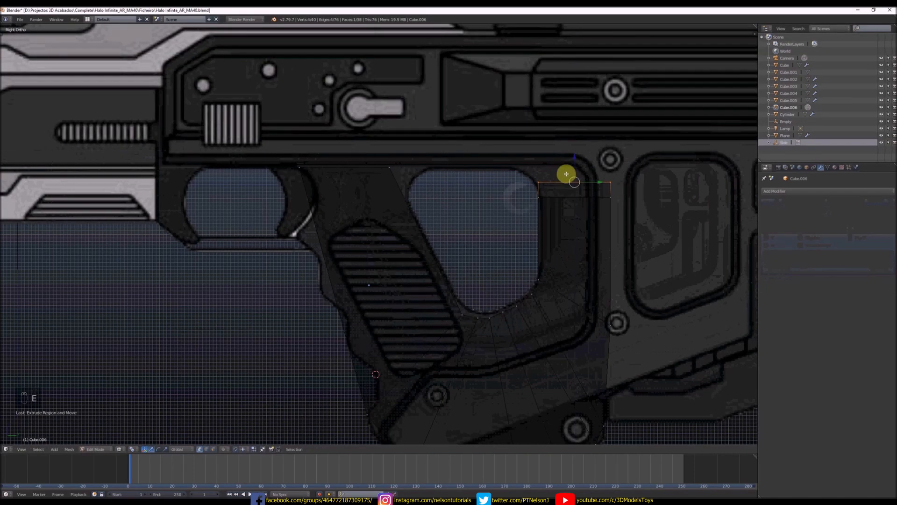
# - Move the new end's inner vertices slightly forward to follow the opening's curve and extrude the end face up again
pyautogui.scroll(2, 545, 180)
pyautogui.rightClick(545, 178)
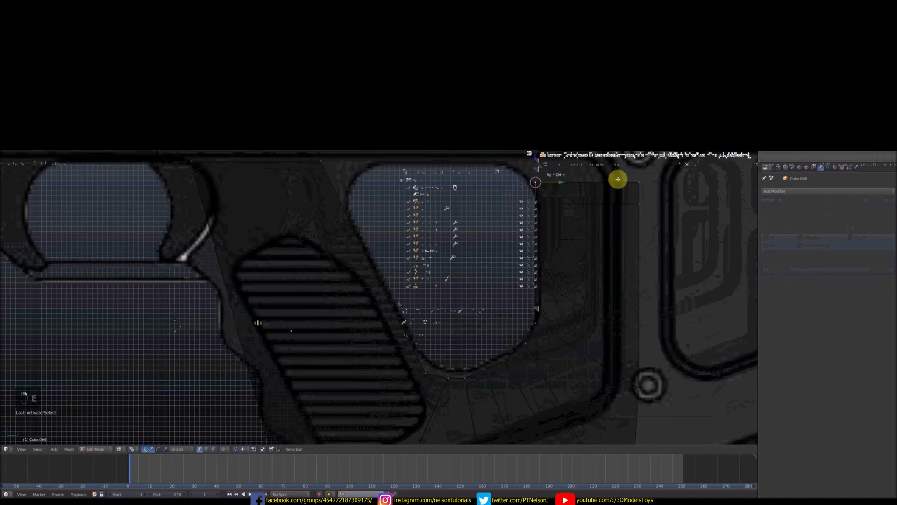
pyautogui.keyDown('ctrl'); pyautogui.click(637, 181); pyautogui.keyUp('ctrl')
pyautogui.click(541, 176)
pyautogui.rightClick(542, 176)
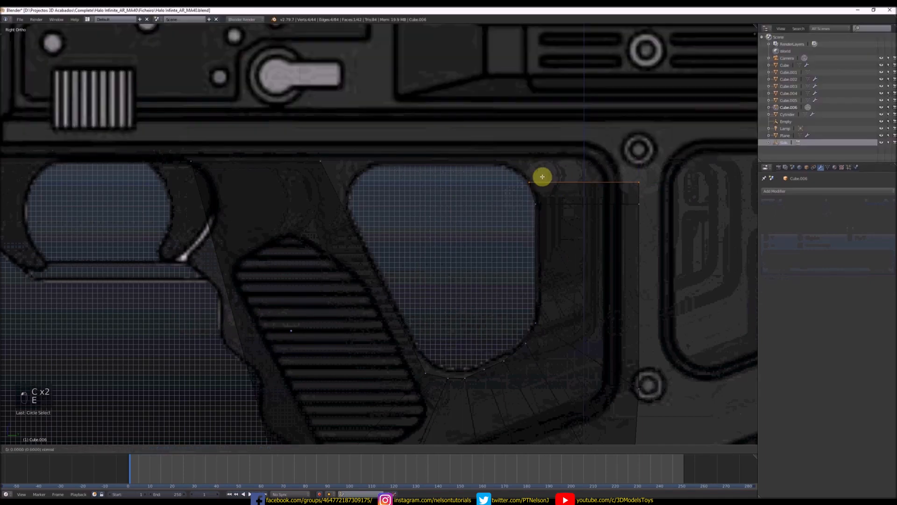
pyautogui.press('e')
pyautogui.click(539, 160)
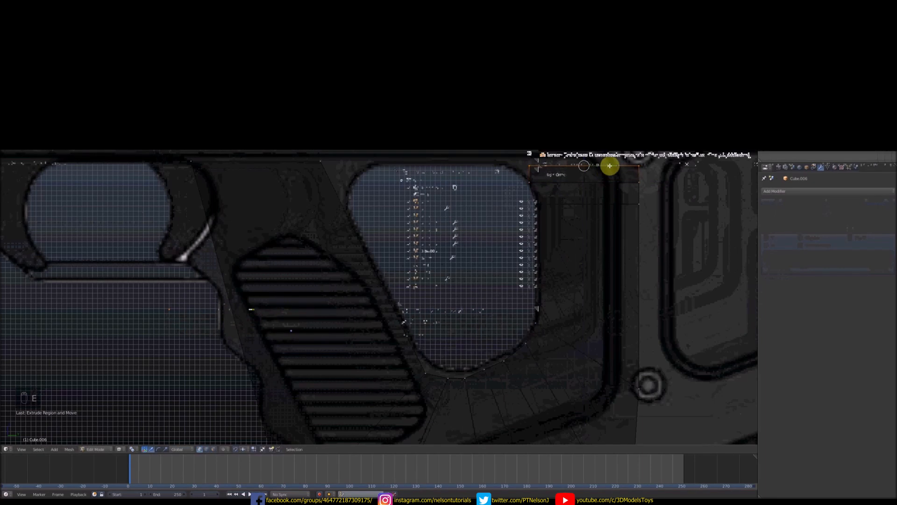
# - Shift the inner end vertices forward onto the opening's upper rear corner and extrude the end face up to the receiver's lower edge
pyautogui.press('c')
pyautogui.middleClick(640, 163)
pyautogui.moveTo(551, 166); pyautogui.dragTo(530, 166)
pyautogui.rightClick(517, 166)
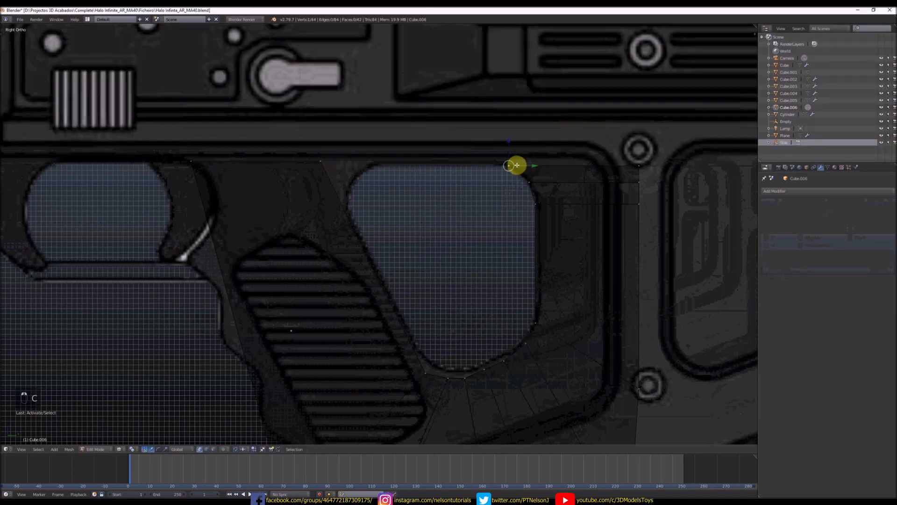
pyautogui.press('c')
pyautogui.press('e')
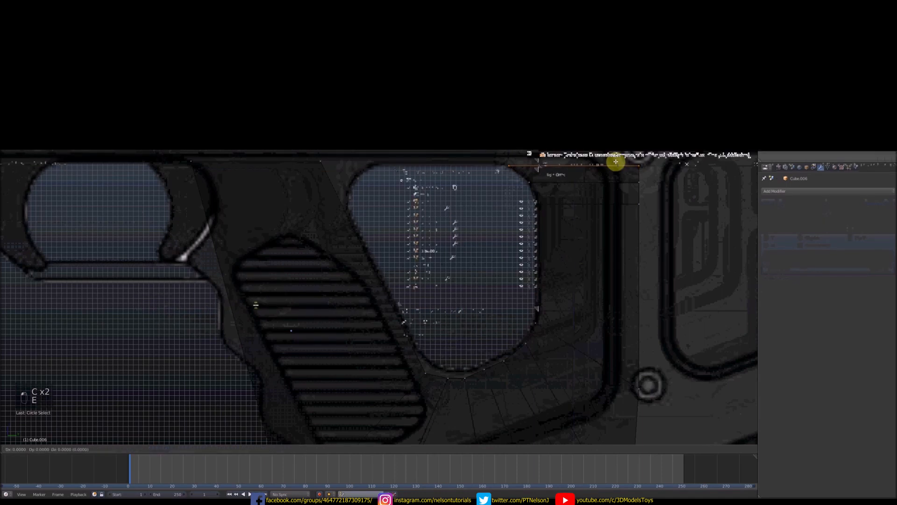
pyautogui.click(615, 142)
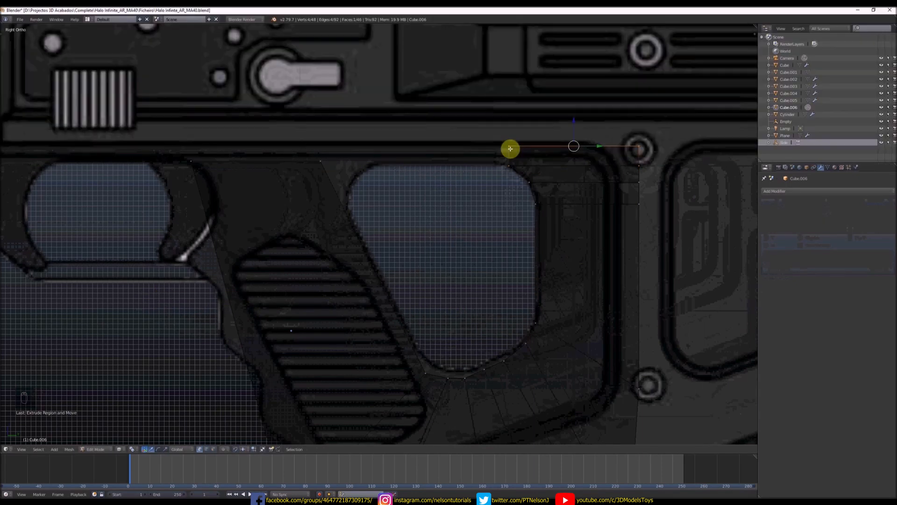
# - Adjust the segment's upper front vertices slightly forward and extrude its front face along Y across the top of the opening
pyautogui.scroll(1, 508, 149)
pyautogui.rightClick(509, 148)
pyautogui.press('c')
pyautogui.click(510, 148)
pyautogui.rightClick(510, 148)
pyautogui.moveTo(533, 146); pyautogui.dragTo(498, 153)
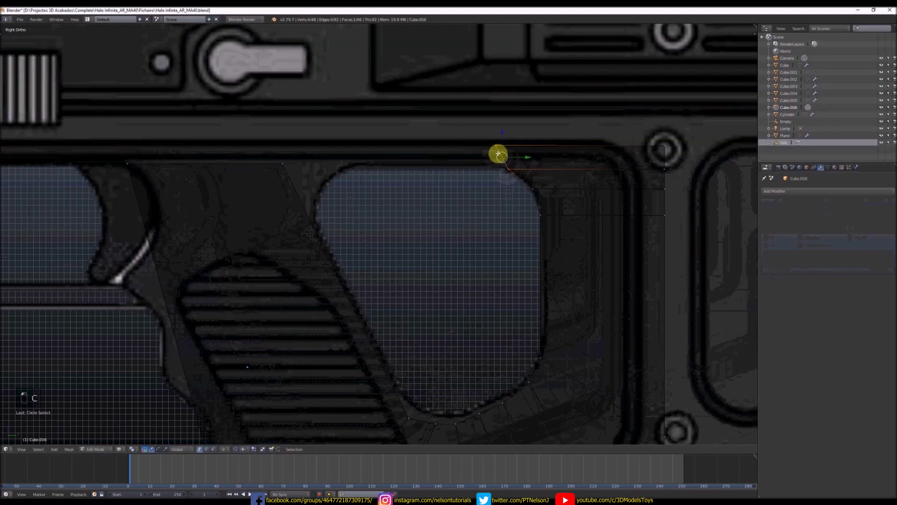
pyautogui.press('e')
pyautogui.press('y')
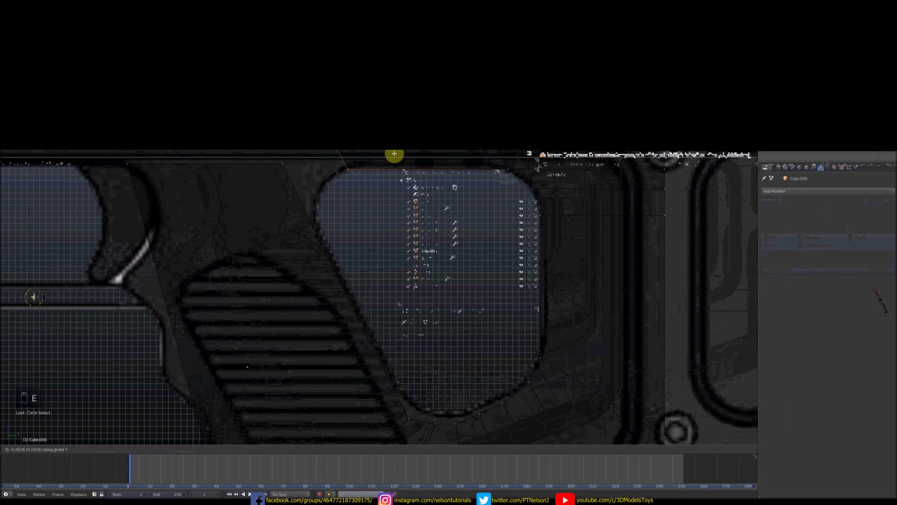
pyautogui.click(392, 155)
# - Add a loop cut across the upper grip and bridge its rear face with the front end of the bar above the opening
pyautogui.scroll(-4, 398, 175)
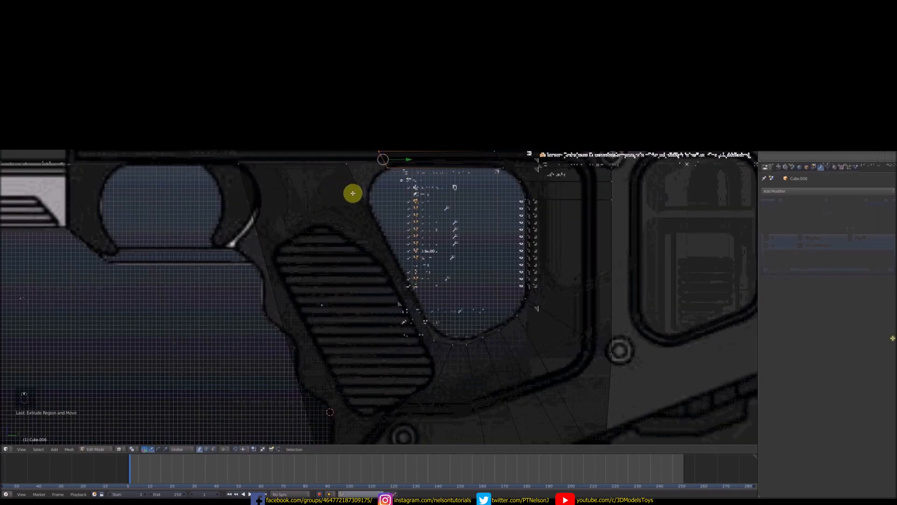
pyautogui.hotkey('ctrl', 'r')
pyautogui.press('c')
pyautogui.press('w')
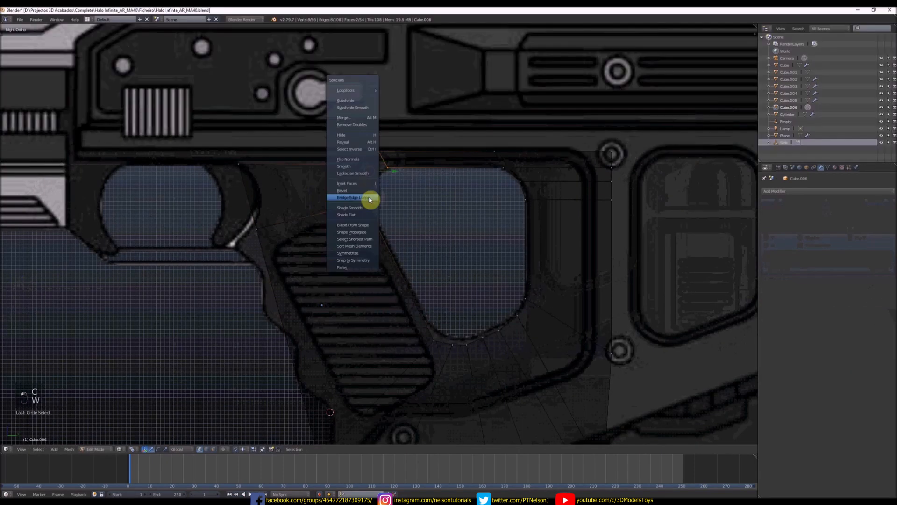
pyautogui.click(370, 198)
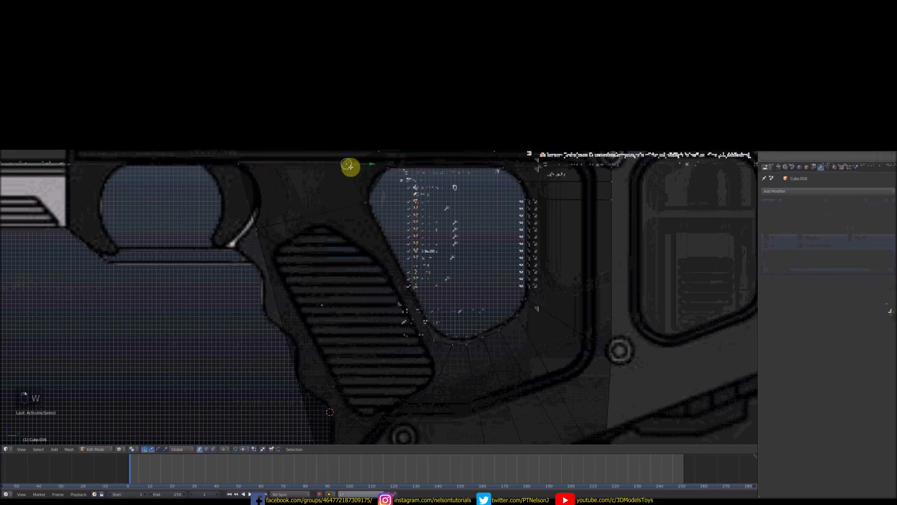
# - Select the vertices at the top of the grip and raise them level with the top of the bar above the opening
pyautogui.press('c')
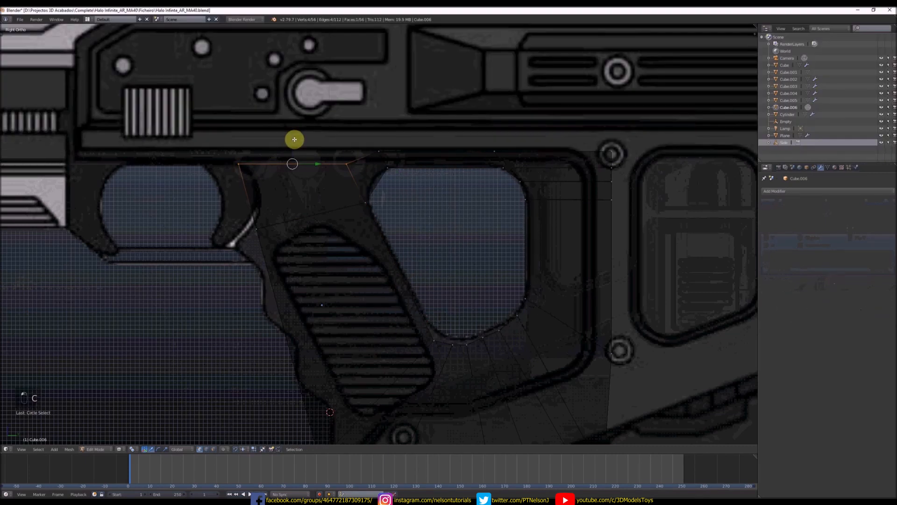
pyautogui.press('g')
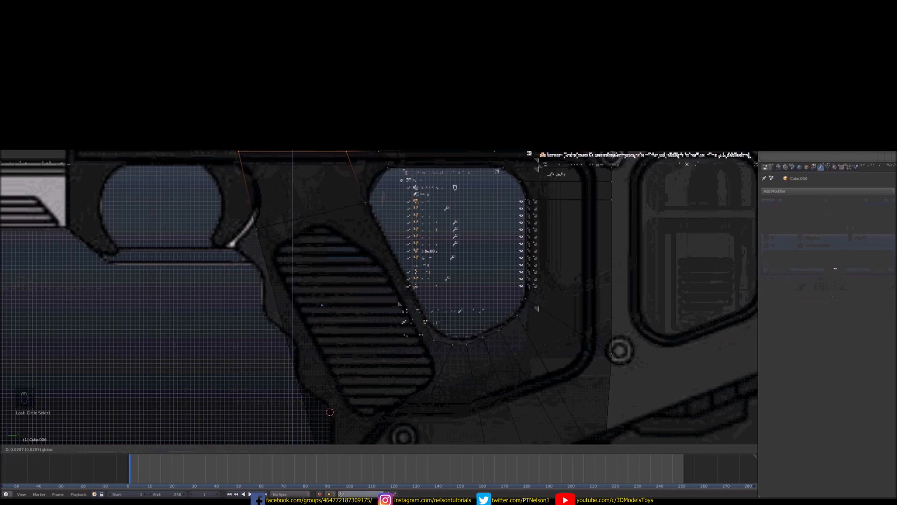
pyautogui.click(324, 160)
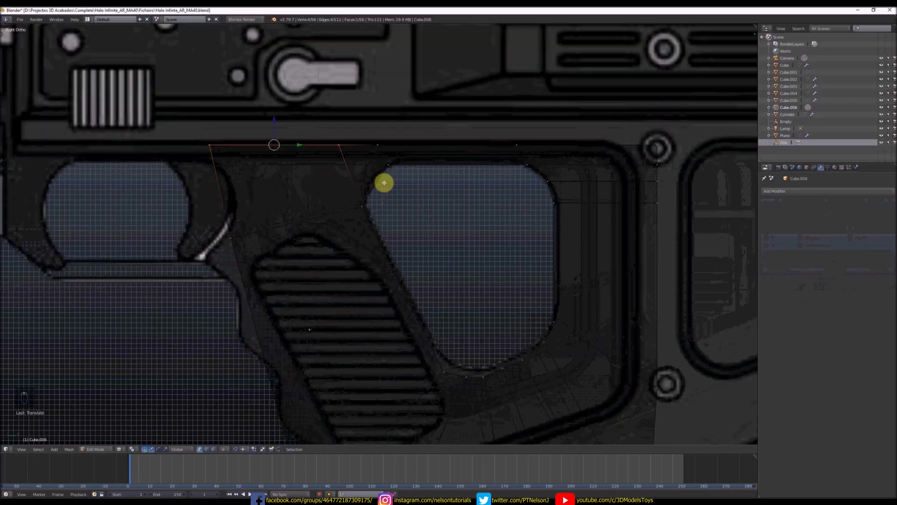
# - Add a centred loop cut through the bridged section at the opening's upper front corner and bevel it into two edges
pyautogui.hotkey('ctrl', 'r')
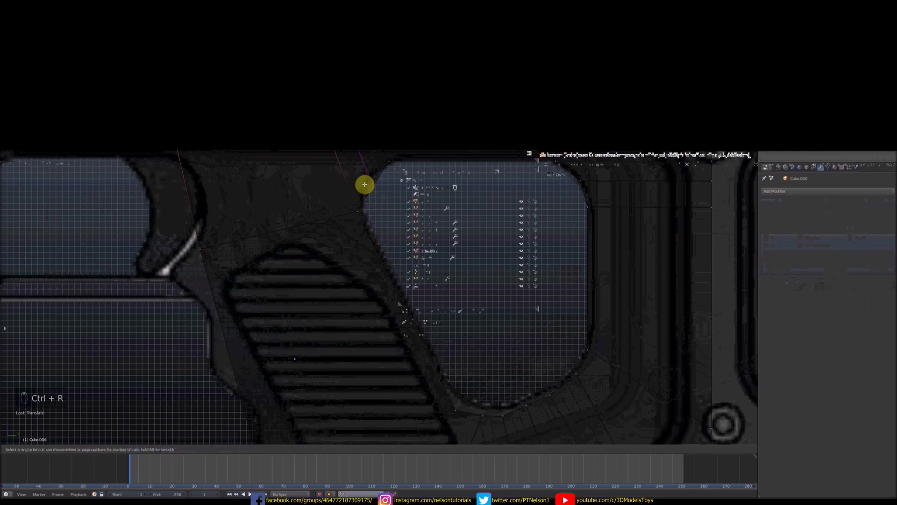
pyautogui.click(365, 184)
pyautogui.rightClick(364, 184)
pyautogui.hotkey('ctrl', 'b')
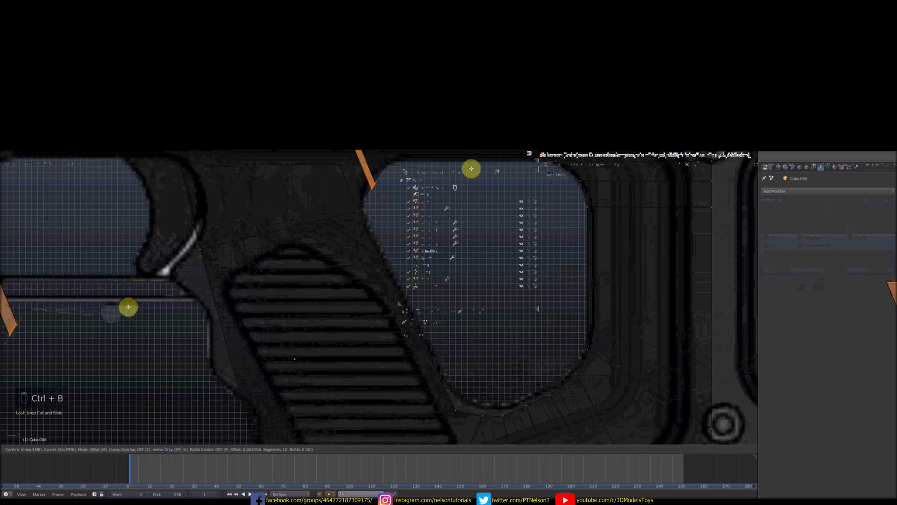
pyautogui.click(502, 159)
# - Select the inner vertices at the opening's upper front corner and move them onto the reference outline
pyautogui.scroll(1, 369, 184)
pyautogui.press('a')
pyautogui.press('c')
pyautogui.click(389, 184)
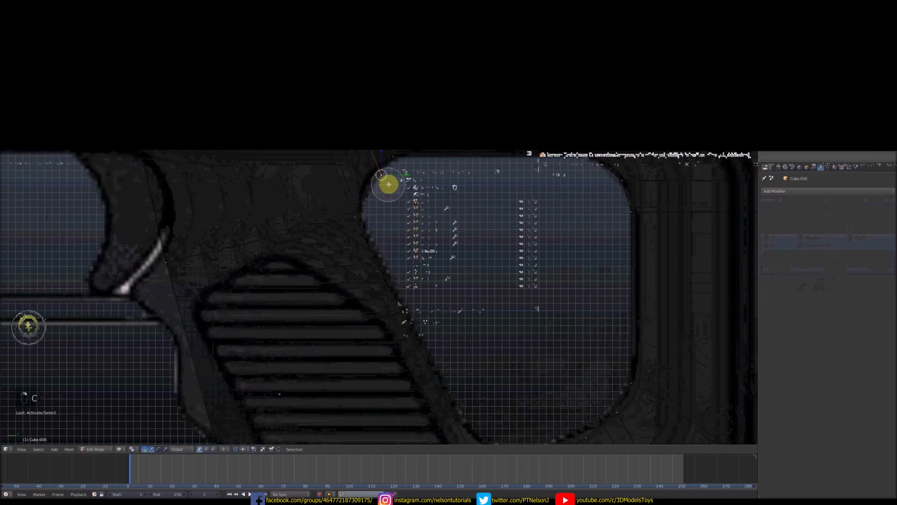
pyautogui.moveTo(374, 166); pyautogui.dragTo(374, 161)
pyautogui.scroll(-3, 388, 184)
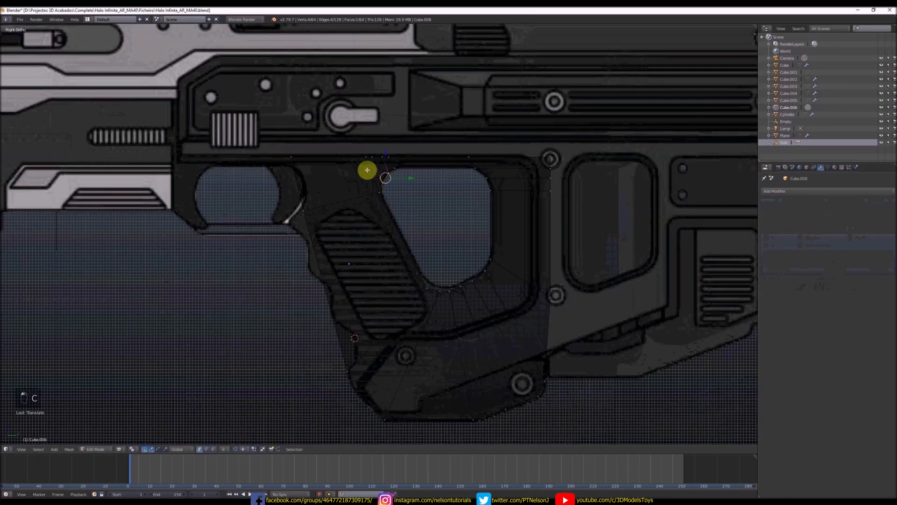
# - Leave mesh editing, show the model in solid shading and scale the grip frame narrower along X
pyautogui.press('Tab')
pyautogui.scroll(-5, 394, 218)
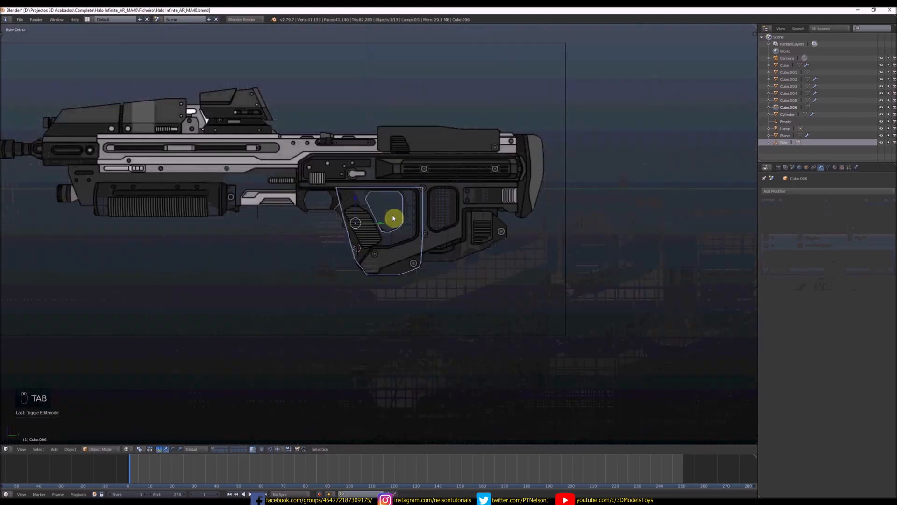
pyautogui.press('z')
pyautogui.press('s')
pyautogui.press('x')
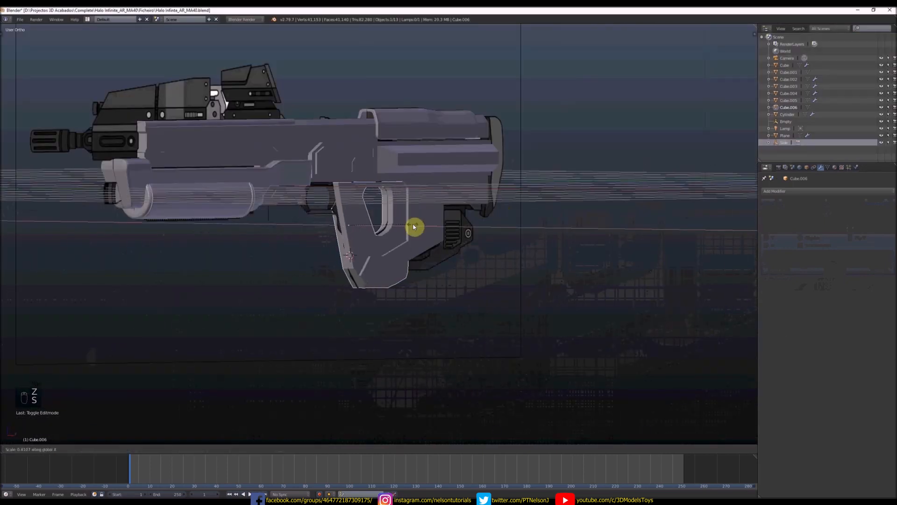
pyautogui.click(423, 225)
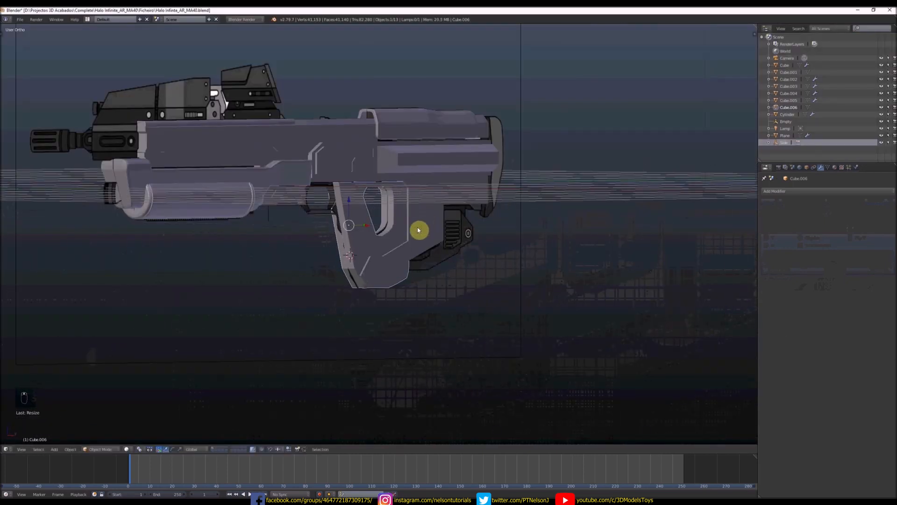
# - Add a Subdivision Surface modifier to the grip frame
pyautogui.press('KP_Decimal')
pyautogui.click(796, 191)
pyautogui.click(746, 309)
pyautogui.scroll(-5, 435, 187)
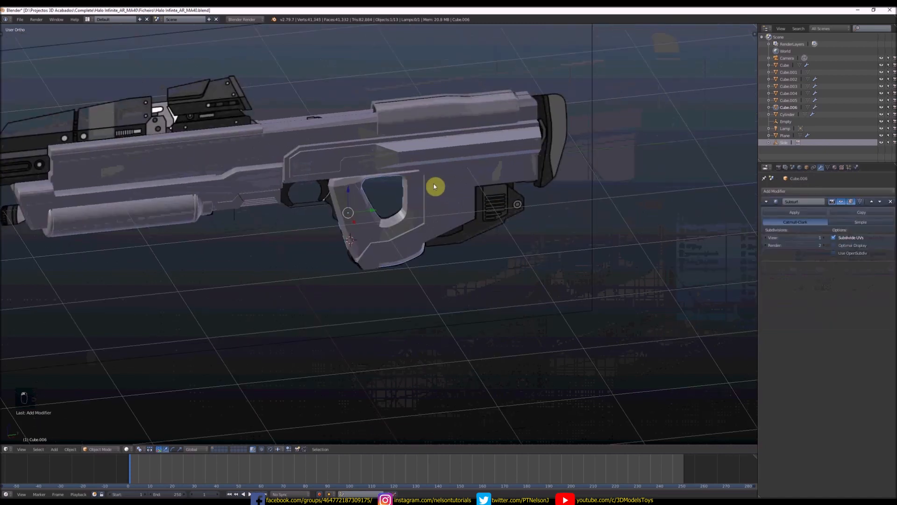
# - Edit the grip frame in wireframe side view and move the front vertices beside the trigger forward and down to the trigger guard's rear corner
pyautogui.press('KP_3')
pyautogui.scroll(5, 365, 183)
pyautogui.press('Tab')
pyautogui.press('z')
pyautogui.scroll(2, 341, 161)
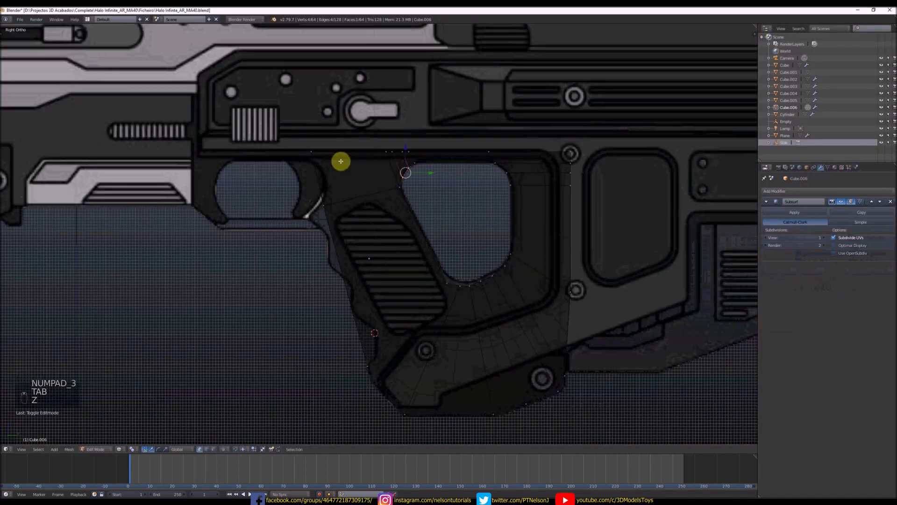
pyautogui.rightClick(326, 205)
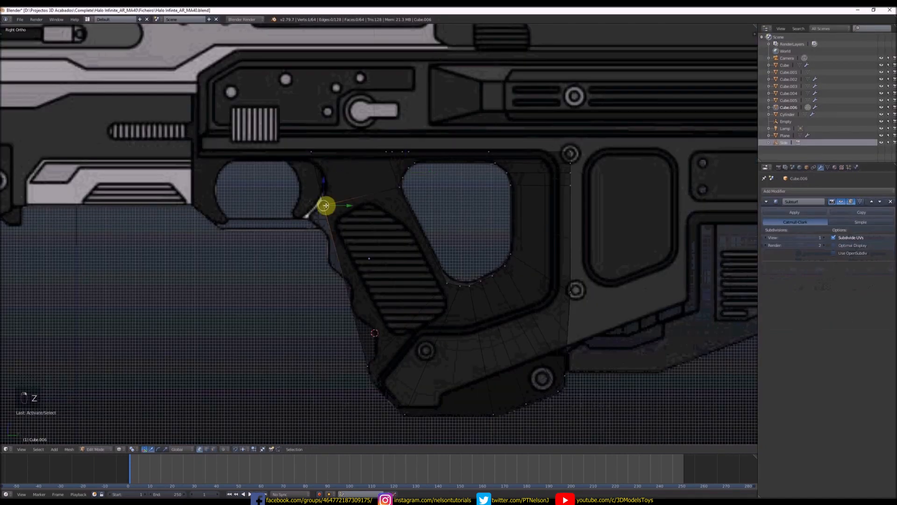
pyautogui.moveTo(348, 206); pyautogui.dragTo(335, 212)
pyautogui.moveTo(310, 183); pyautogui.dragTo(314, 198)
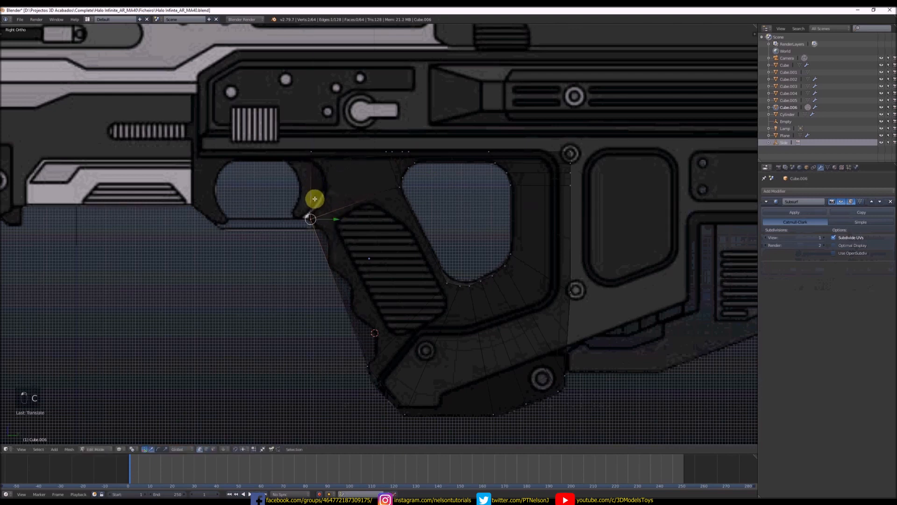
# - Add two loop cuts through the upper grip and bar, and move the front vertices behind the trigger rearward along its curve
pyautogui.hotkey('ctrl', 'r')
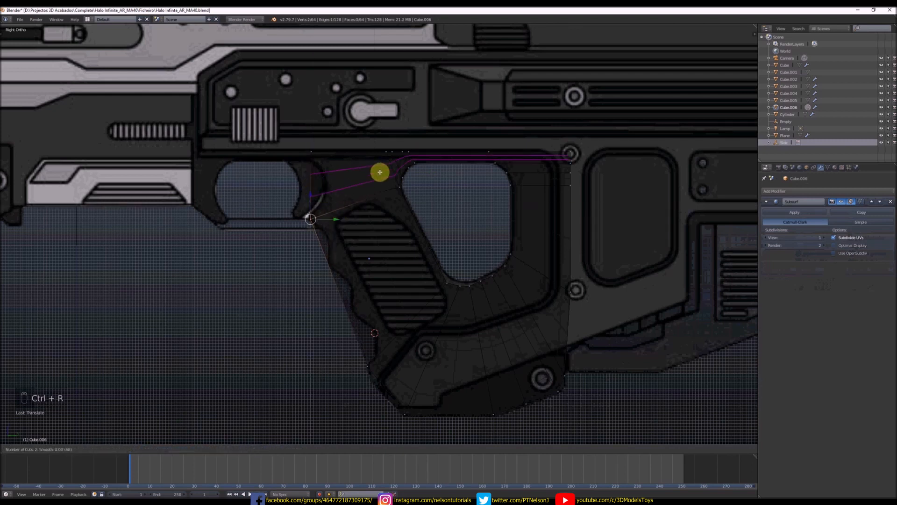
pyautogui.click(380, 172)
pyautogui.rightClick(312, 190)
pyautogui.press('c')
pyautogui.click(313, 188)
pyautogui.rightClick(313, 189)
pyautogui.moveTo(338, 185); pyautogui.dragTo(356, 188)
# - Add two loop cuts across the grip, one slid toward its upper part and one through its lower part
pyautogui.scroll(-2, 357, 188)
pyautogui.scroll(1, 350, 239)
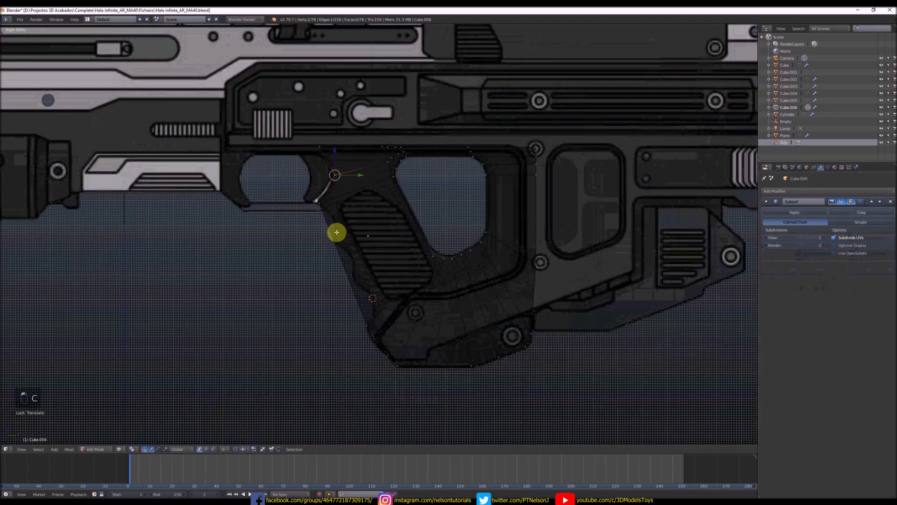
pyautogui.scroll(1, 336, 232)
pyautogui.hotkey('ctrl', 'r')
pyautogui.click(394, 206)
pyautogui.click(418, 183)
pyautogui.hotkey('ctrl', 'r')
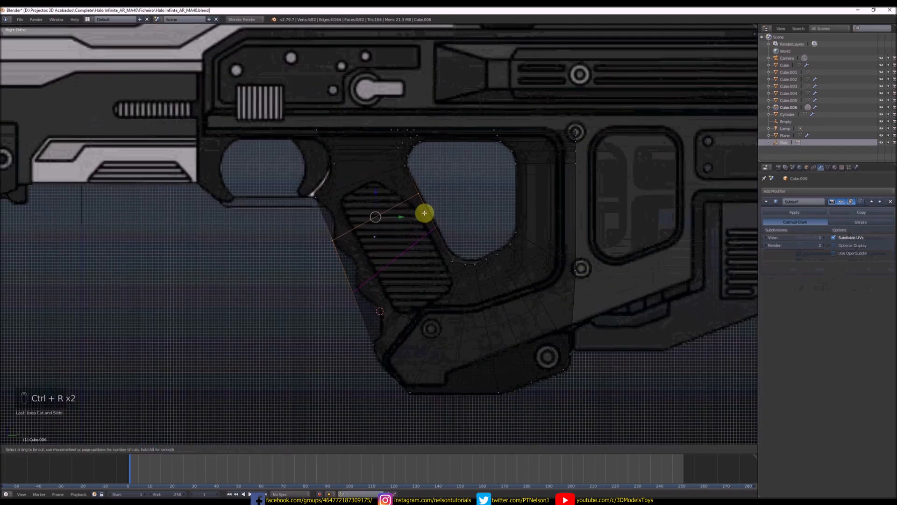
pyautogui.click(424, 213)
pyautogui.click(425, 215)
# - Select the front vertices of the lower grip loop and move them slightly rearward and up onto the grip's outline
pyautogui.rightClick(354, 296)
pyautogui.press('c')
pyautogui.click(354, 294)
pyautogui.rightClick(355, 294)
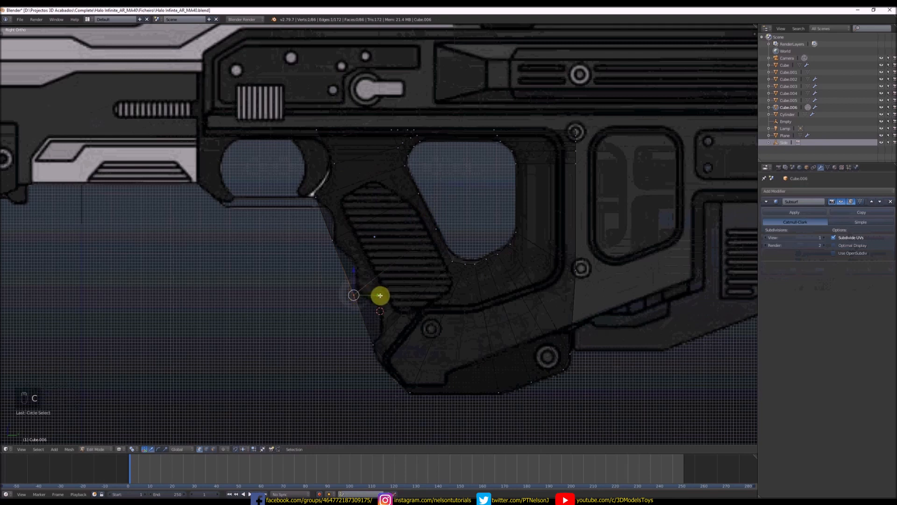
pyautogui.moveTo(380, 295); pyautogui.dragTo(386, 294)
pyautogui.moveTo(362, 273); pyautogui.dragTo(362, 271)
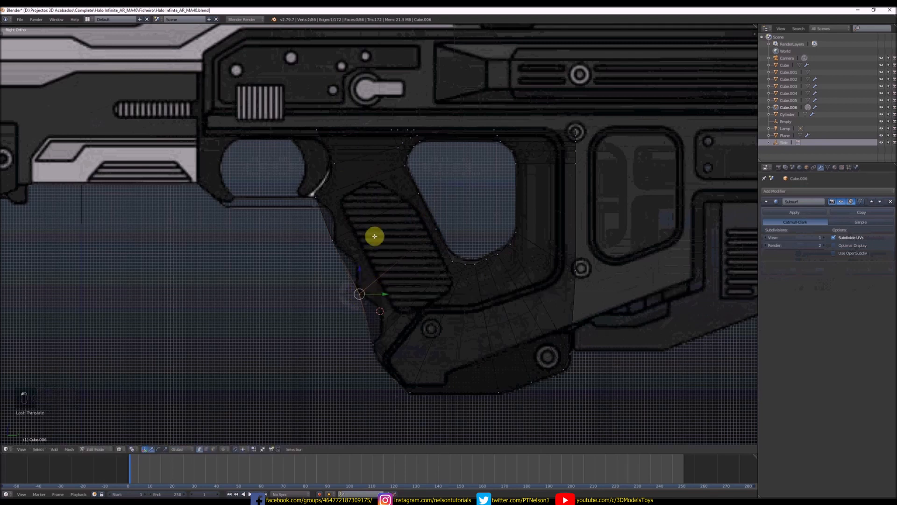
# - Add another loop cut across the middle of the grip, between the upper and lower loops
pyautogui.hotkey('ctrl', 'r')
pyautogui.click(427, 207)
pyautogui.click(421, 202)
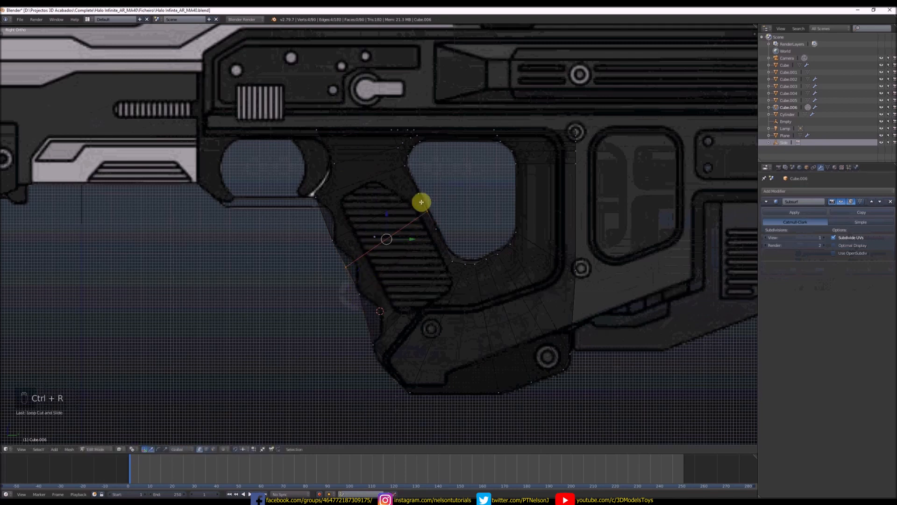
# - Add two loop cuts across the grip, one through its upper part and one near its lower end
pyautogui.hotkey('ctrl', 'r')
pyautogui.click(407, 183)
pyautogui.click(407, 182)
pyautogui.hotkey('ctrl', 'r')
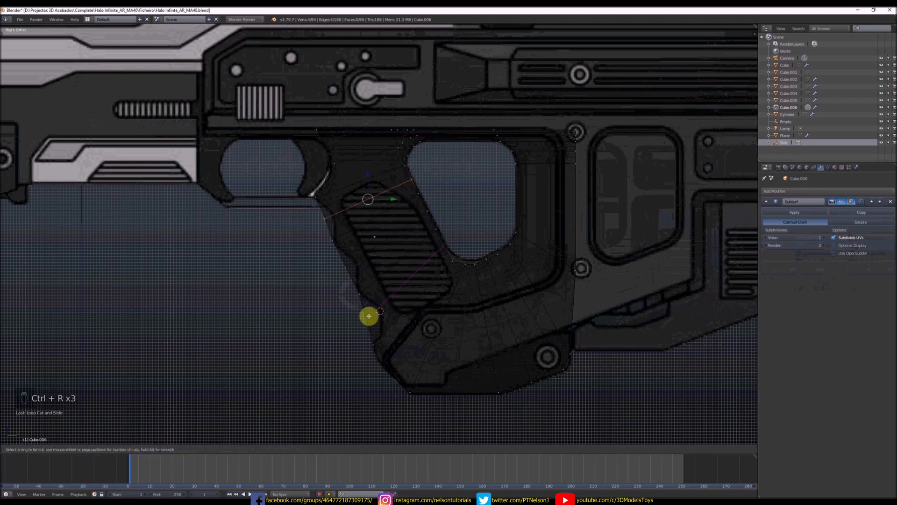
pyautogui.click(369, 317)
pyautogui.click(369, 316)
# - Select the front vertices of the lowest grip loop and move them rearward onto the grip's outline
pyautogui.rightClick(361, 320)
pyautogui.press('c')
pyautogui.click(364, 317)
pyautogui.rightClick(364, 317)
pyautogui.moveTo(390, 319); pyautogui.dragTo(400, 319)
pyautogui.moveTo(381, 300); pyautogui.dragTo(381, 299)
# - Select the front vertices of the upper and middle grip loops and shift them slightly onto the grip's outline
pyautogui.rightClick(351, 269)
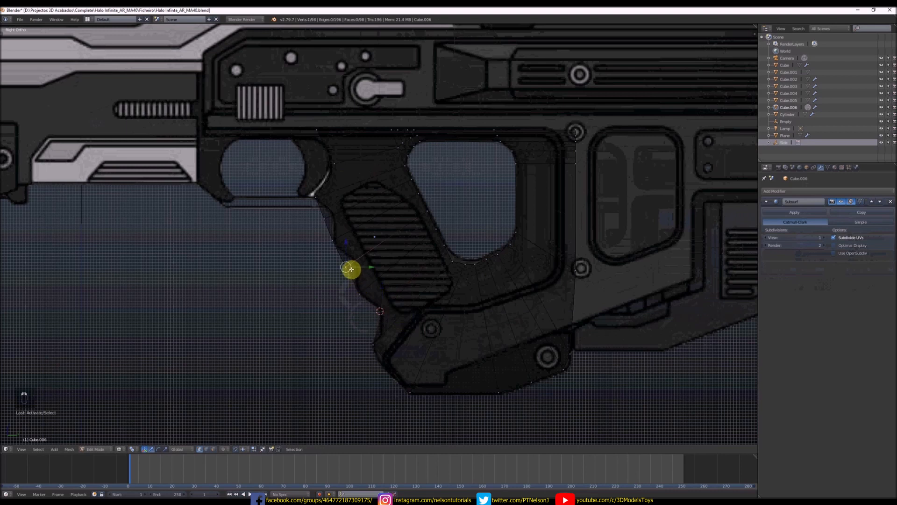
pyautogui.click(329, 220)
pyautogui.rightClick(328, 220)
pyautogui.press('g')
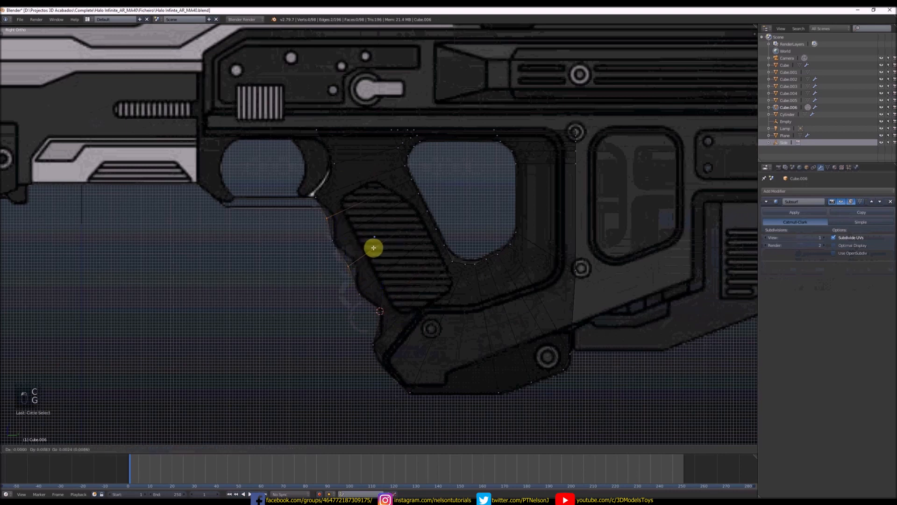
pyautogui.click(380, 243)
# - Examine the shaded grip in the context of the whole rifle from an angle and from the side
pyautogui.press('z')
pyautogui.scroll(-5, 353, 177)
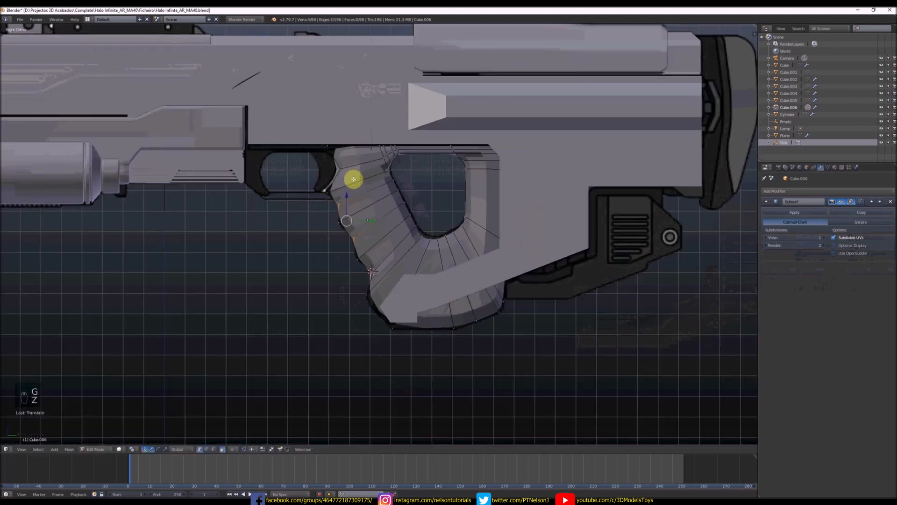
pyautogui.press('Tab')
pyautogui.moveTo(354, 179); pyautogui.dragTo(396, 196, button='middle')
pyautogui.moveTo(464, 182); pyautogui.dragTo(462, 195, button='middle')
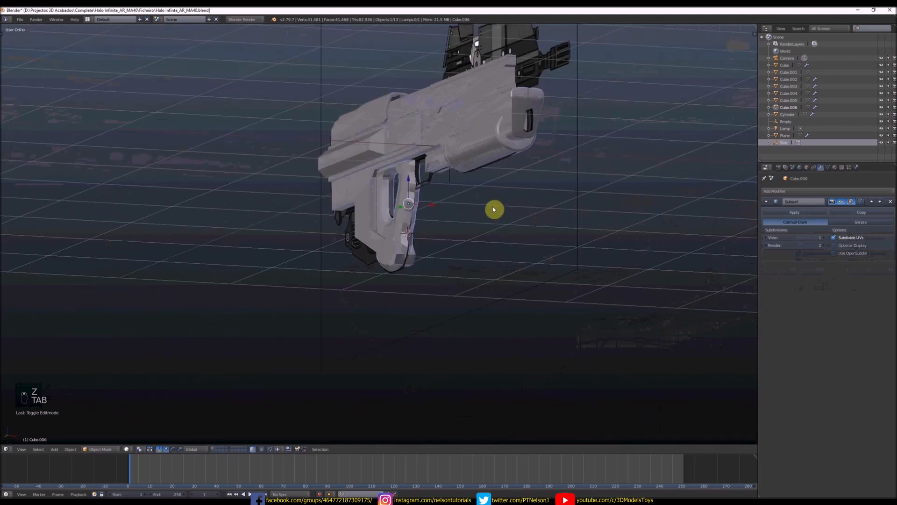
pyautogui.scroll(-3, 437, 187)
pyautogui.press('KP_3')
pyautogui.scroll(8, 464, 197)
# - Add a lengthwise loop cut along the bar above the grip opening and slide it close to the bar's upper edge
pyautogui.press('Tab')
pyautogui.press('z')
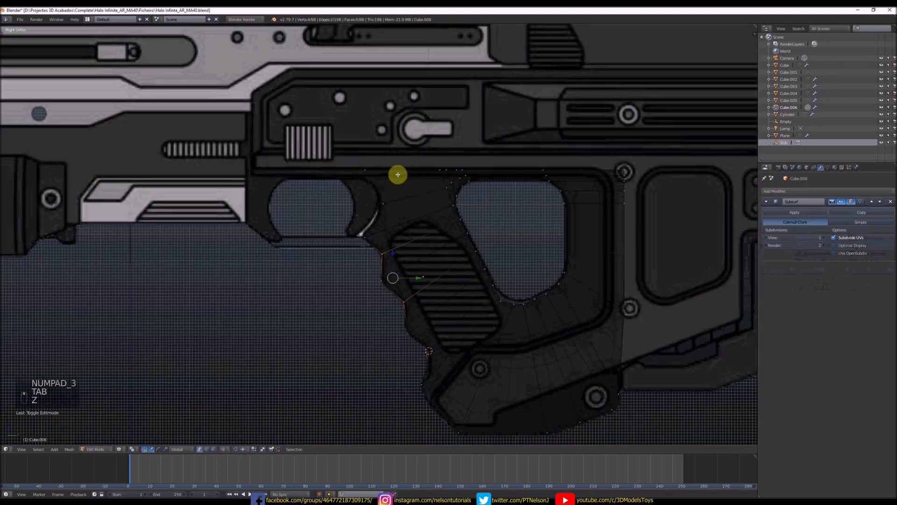
pyautogui.scroll(2, 389, 174)
pyautogui.hotkey('ctrl', 'r')
pyautogui.click(371, 182)
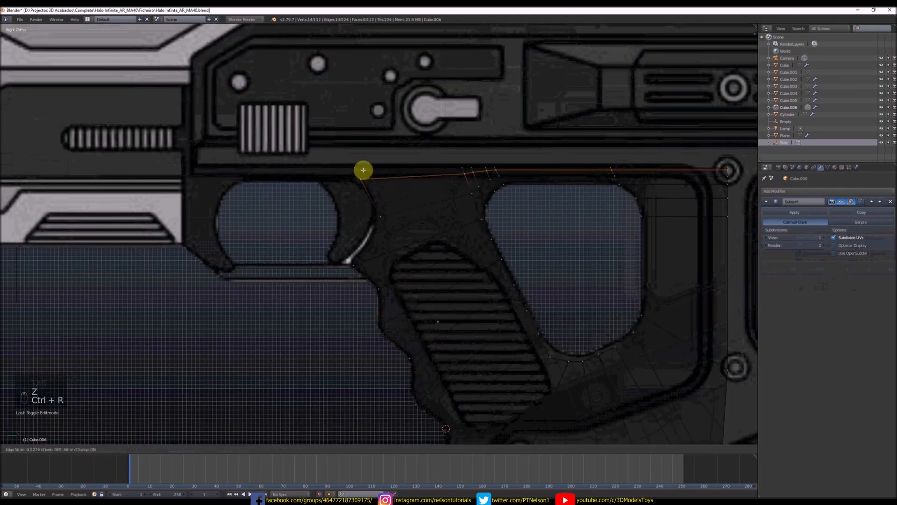
pyautogui.click(361, 171)
# - Extrude the front end of the narrow top strip forward along the Y axis to the front of the trigger opening
pyautogui.rightClick(353, 171)
pyautogui.press('e')
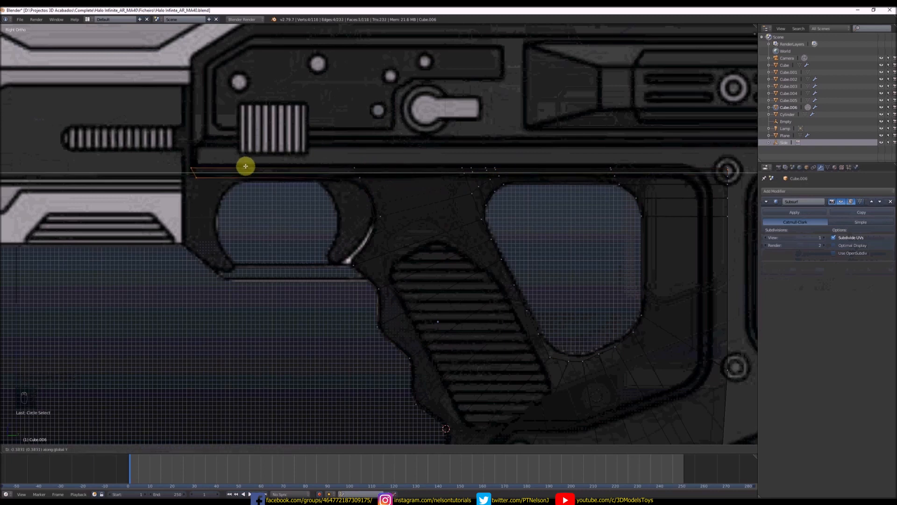
pyautogui.click(198, 179)
pyautogui.scroll(2, 197, 179)
pyautogui.press('c')
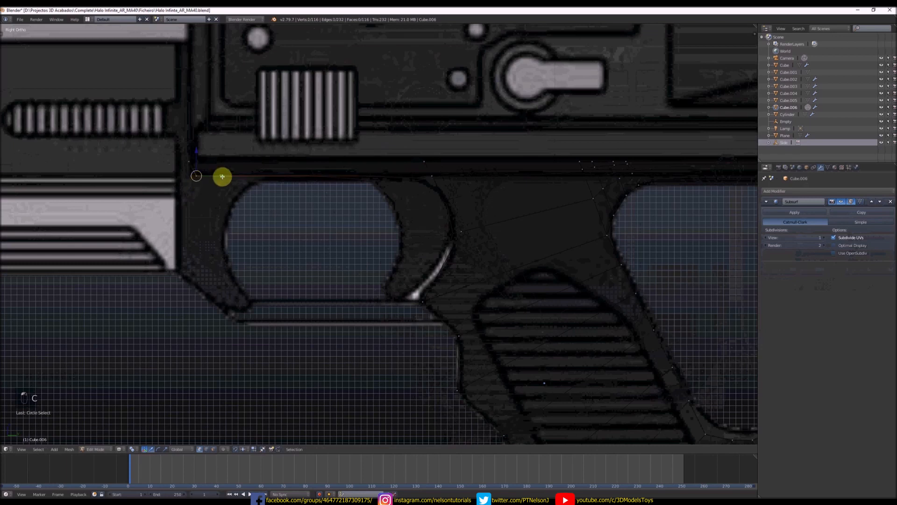
pyautogui.press('z')
pyautogui.press('Tab')
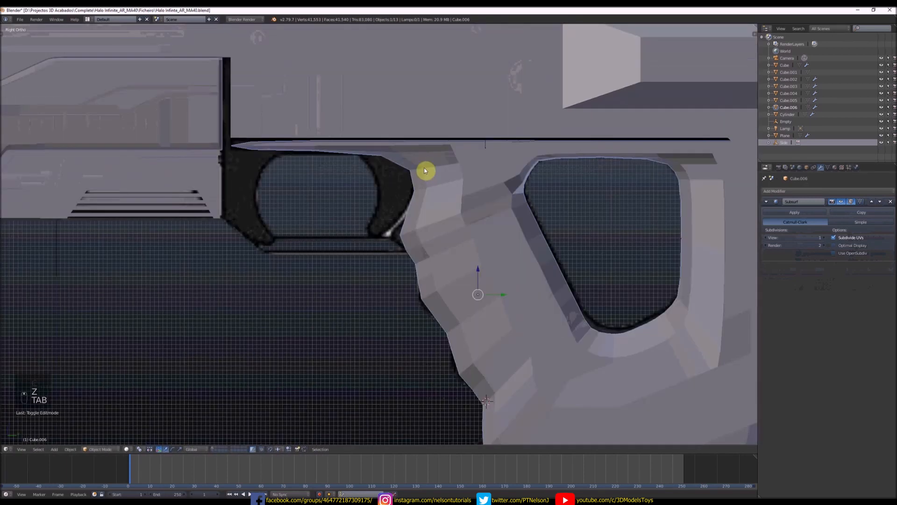
# - Add a loop cut across the upper grip behind the trigger and move its front vertices slightly rearward
pyautogui.press('Tab')
pyautogui.hotkey('ctrl', 'r')
pyautogui.click(413, 170)
pyautogui.rightClick(412, 169)
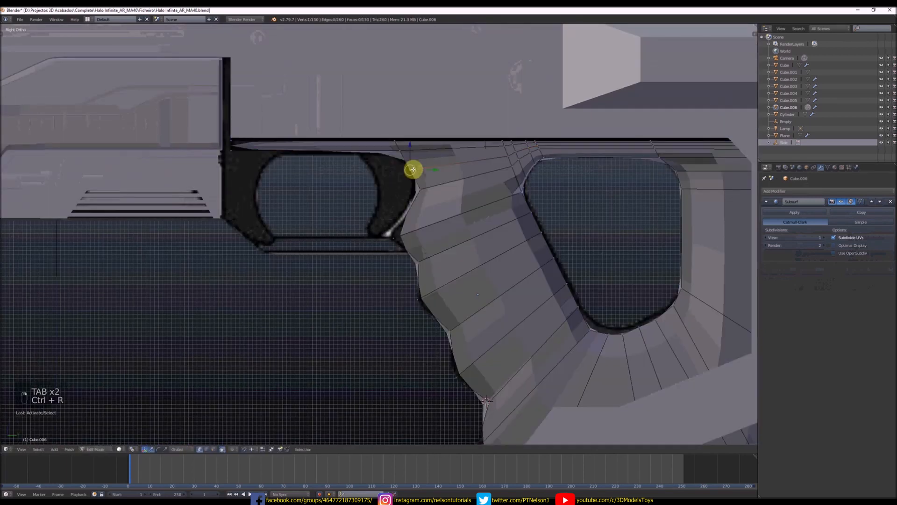
pyautogui.press('z')
pyautogui.press('c')
pyautogui.click(413, 170)
pyautogui.rightClick(414, 169)
pyautogui.moveTo(435, 170); pyautogui.dragTo(442, 169)
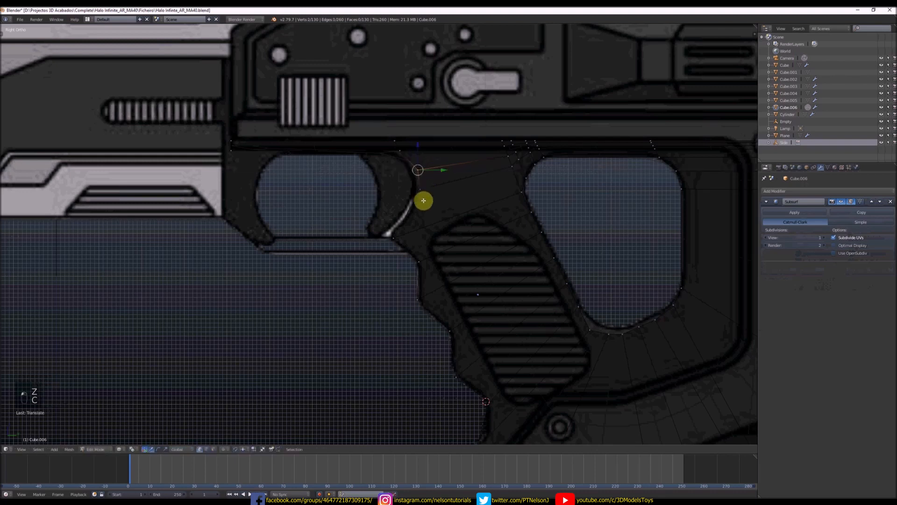
# - Add another loop cut across the grip at the trigger's lower curve and select its front vertices
pyautogui.hotkey('ctrl', 'r')
pyautogui.click(418, 210)
pyautogui.rightClick(417, 210)
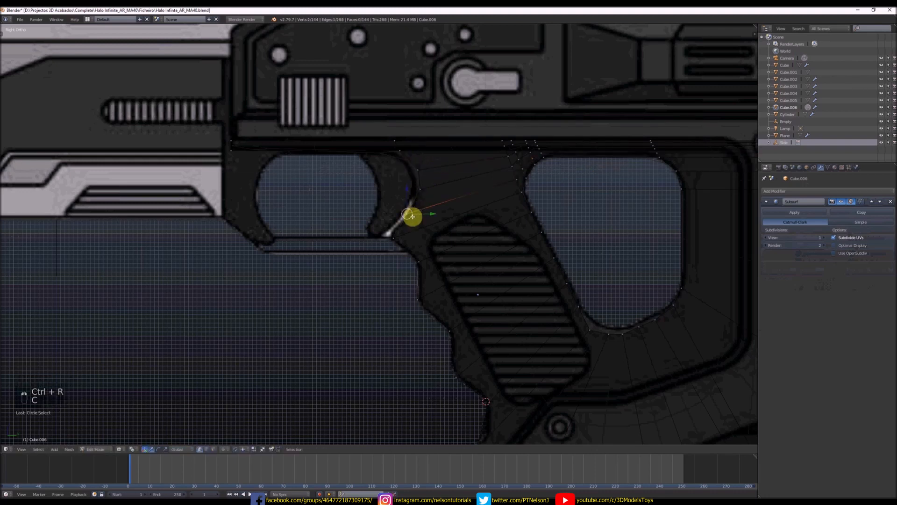
pyautogui.rightClick(539, 150)
# - Set the grip's Subsurf viewport subdivisions to 2 and check the smoothed shape in shaded view
pyautogui.press('z')
pyautogui.moveTo(539, 150)
pyautogui.mouseDown(button='middle')
pyautogui.moveTo(563, 160)
pyautogui.moveTo(584, 147)
pyautogui.moveTo(601, 168)
pyautogui.mouseUp(button='middle')
pyautogui.scroll(2, 594, 174)
pyautogui.press('Tab')
pyautogui.click(823, 239)
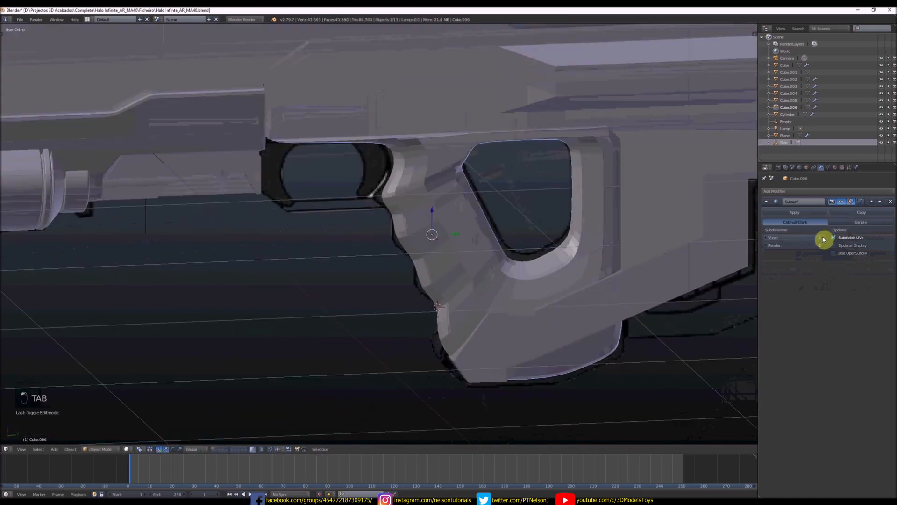
pyautogui.scroll(-4, 480, 161)
pyautogui.moveTo(480, 160)
pyautogui.mouseDown(button='middle')
pyautogui.moveTo(564, 157)
pyautogui.moveTo(486, 166)
pyautogui.mouseUp(button='middle')
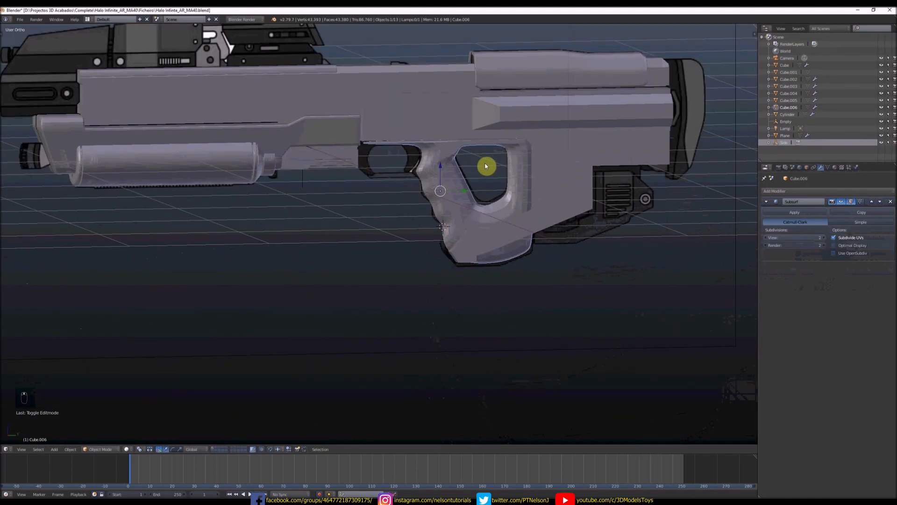
# - Compare the smoothed grip's lower outline with the reference image in side view
pyautogui.press('KP_3')
pyautogui.press('z')
pyautogui.scroll(3, 541, 278)
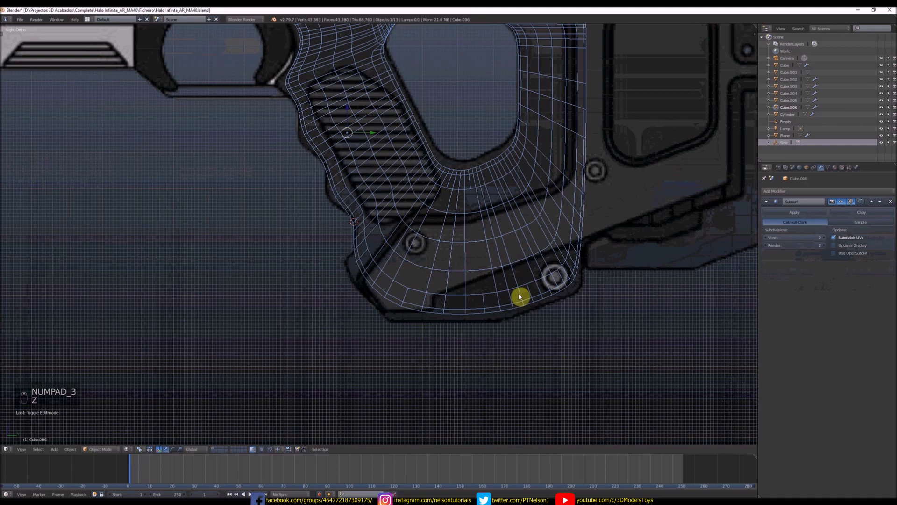
pyautogui.press('z')
pyautogui.press('z')
pyautogui.press('z')
pyautogui.scroll(-4, 500, 196)
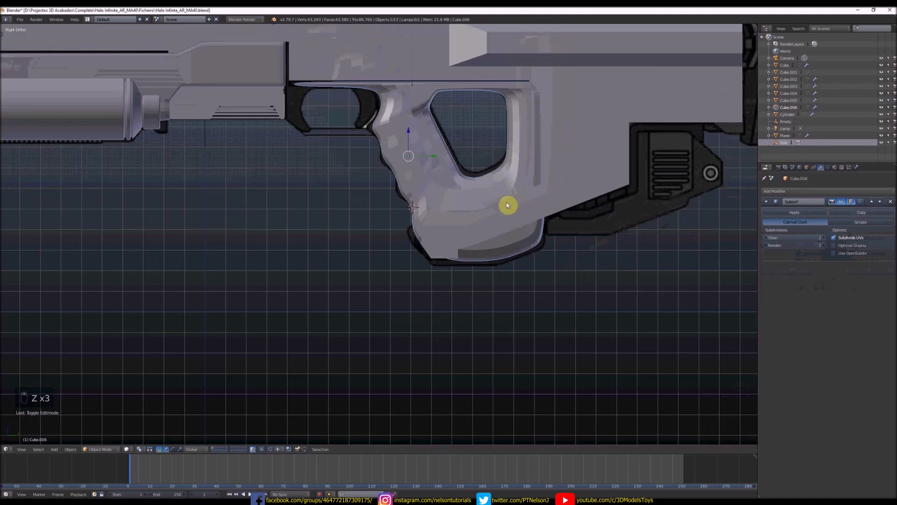
# - Add a loop cut running around the side of the grip frame, slid toward the opening
pyautogui.moveTo(509, 202); pyautogui.dragTo(546, 209, button='middle')
pyautogui.scroll(2, 547, 203)
pyautogui.press('Tab')
pyautogui.scroll(2, 476, 194)
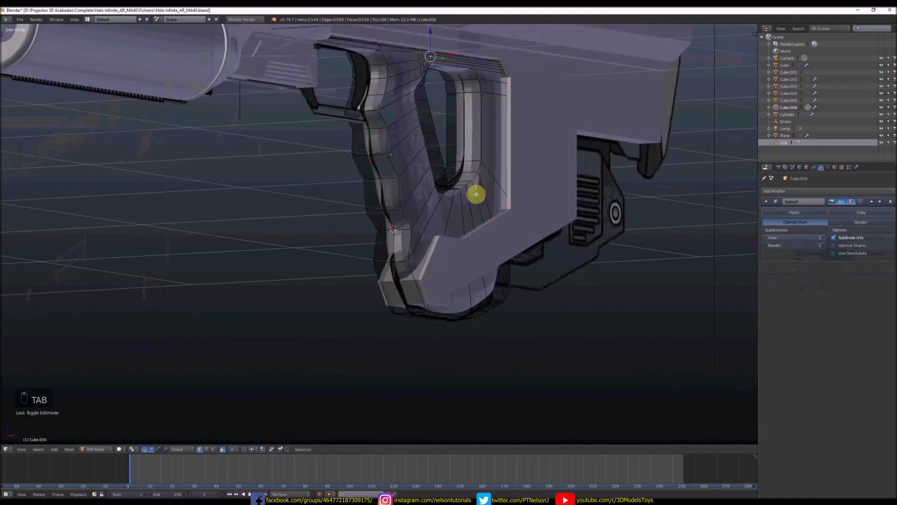
pyautogui.hotkey('ctrl', 'r')
pyautogui.click(476, 194)
pyautogui.click(463, 164)
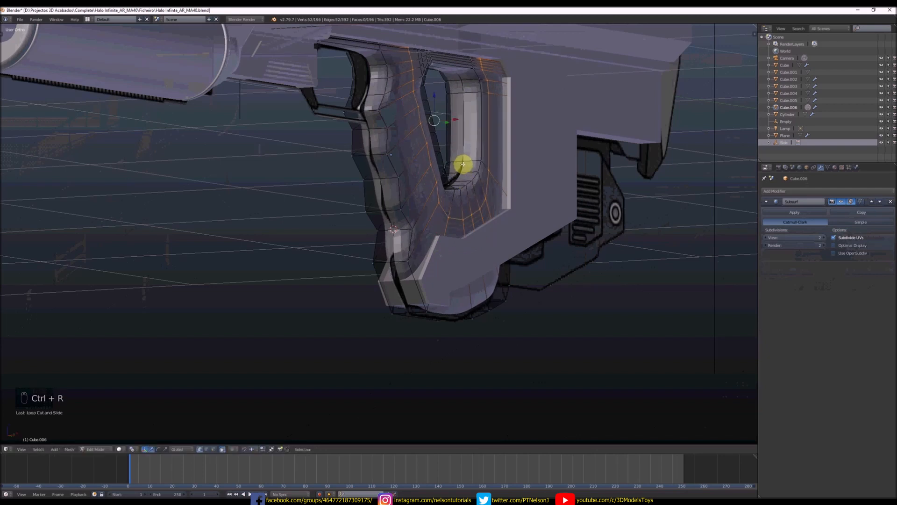
# - Add a second loop cut around the side of the grip frame and slide it toward the outer rim
pyautogui.press('Tab')
pyautogui.scroll(-5, 492, 190)
pyautogui.press('KP_3')
pyautogui.scroll(3, 468, 219)
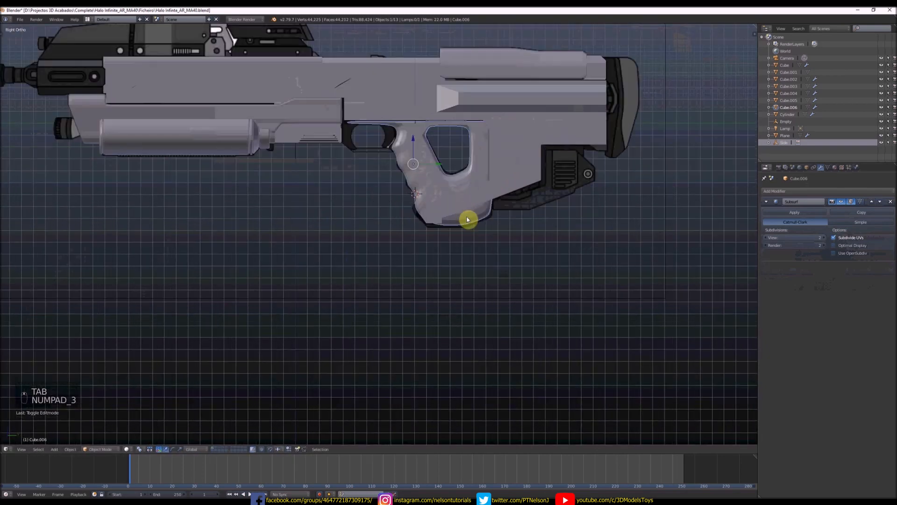
pyautogui.press('Tab')
pyautogui.scroll(2, 468, 220)
pyautogui.press('z')
pyautogui.press('z')
pyautogui.scroll(2, 475, 216)
pyautogui.hotkey('ctrl', 'r')
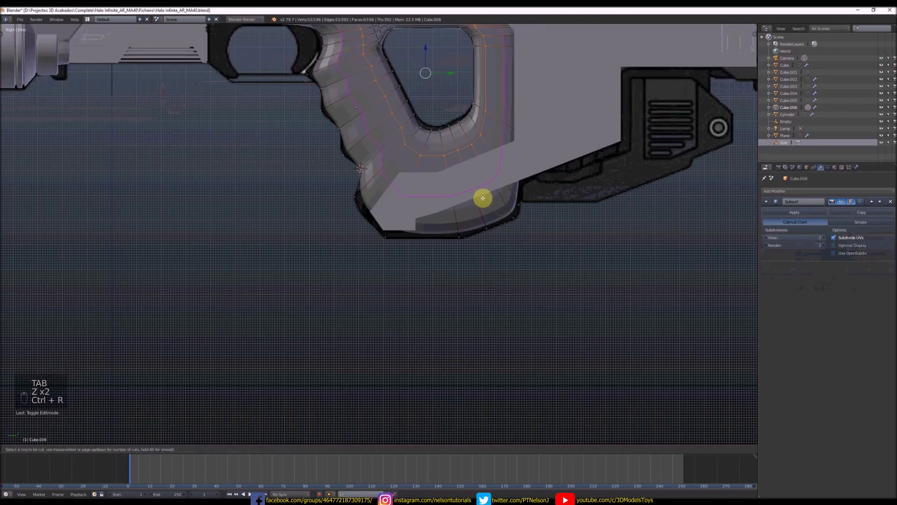
pyautogui.click(483, 200)
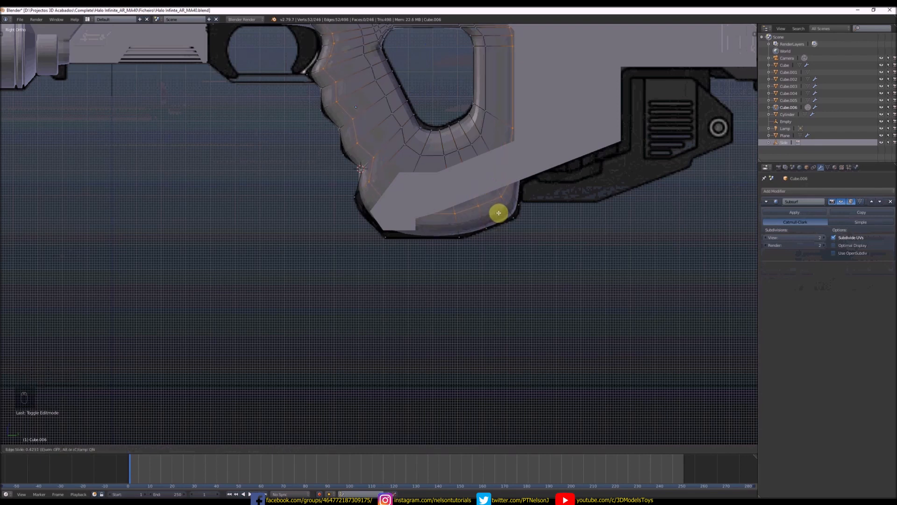
pyautogui.click(499, 212)
# - Select the front vertices of the lower finger ridge and move them forward to sharpen the ridge
pyautogui.scroll(-5, 388, 168)
pyautogui.scroll(6, 400, 183)
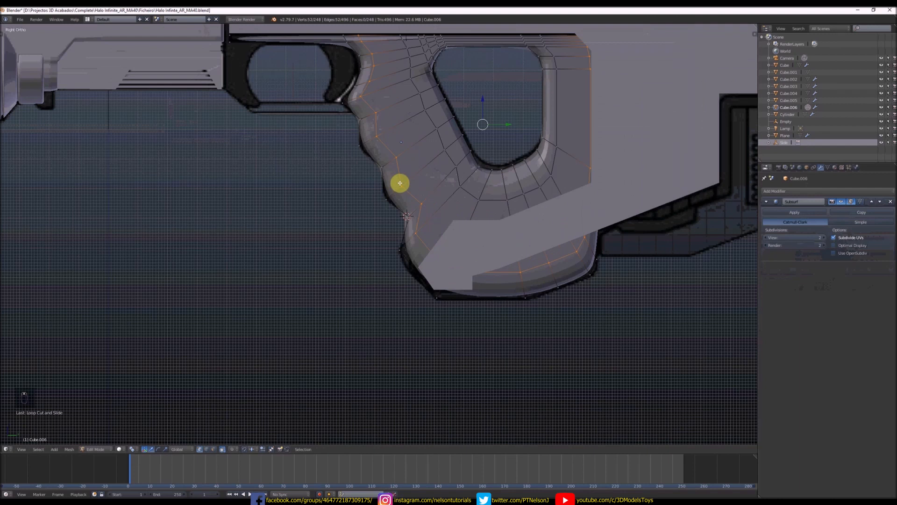
pyautogui.scroll(3, 400, 182)
pyautogui.rightClick(403, 185)
pyautogui.press('z')
pyautogui.press('c')
pyautogui.moveTo(405, 184); pyautogui.dragTo(382, 187)
pyautogui.rightClick(374, 210)
pyautogui.press('z')
pyautogui.scroll(-3, 398, 202)
pyautogui.scroll(2, 372, 139)
# - Select the front vertices of the upper finger ridge and pull them forward to the reference outline
pyautogui.rightClick(375, 143)
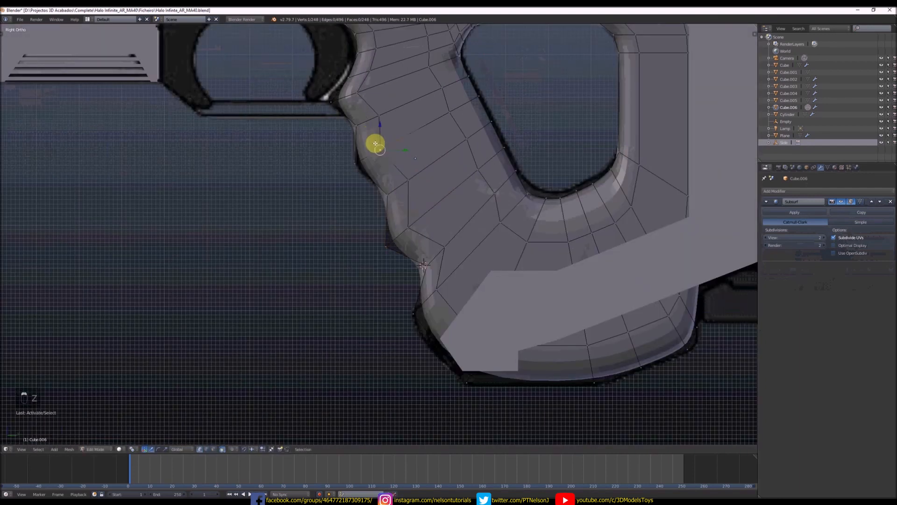
pyautogui.press('z')
pyautogui.press('c')
pyautogui.press('z')
pyautogui.scroll(2, 369, 134)
pyautogui.moveTo(377, 149)
pyautogui.mouseDown()
pyautogui.moveTo(357, 162)
pyautogui.moveTo(366, 143)
pyautogui.moveTo(383, 165)
pyautogui.moveTo(365, 154)
pyautogui.mouseUp()
pyautogui.scroll(-2, 385, 175)
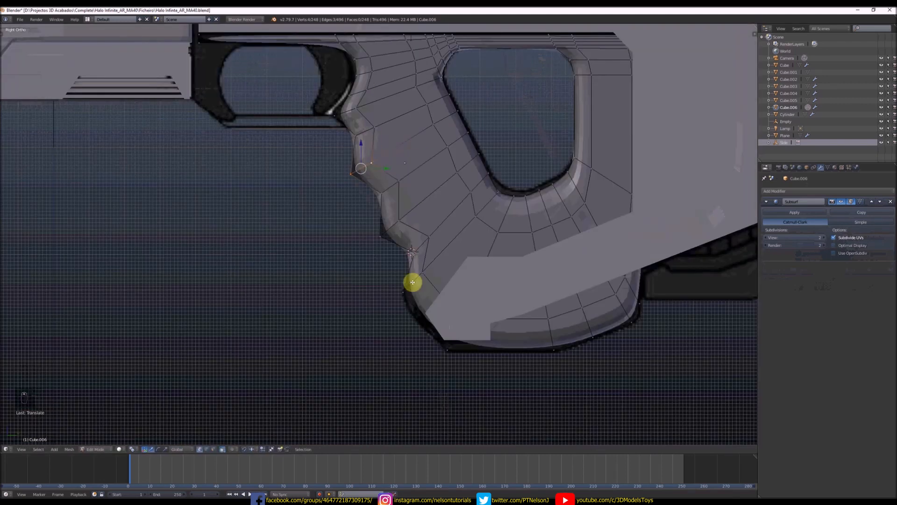
# - Select the vertices at the grip's lower front corner and move them down toward the reference outline
pyautogui.scroll(2, 412, 282)
pyautogui.press('c')
pyautogui.press('z')
pyautogui.click(410, 279)
pyautogui.press('z')
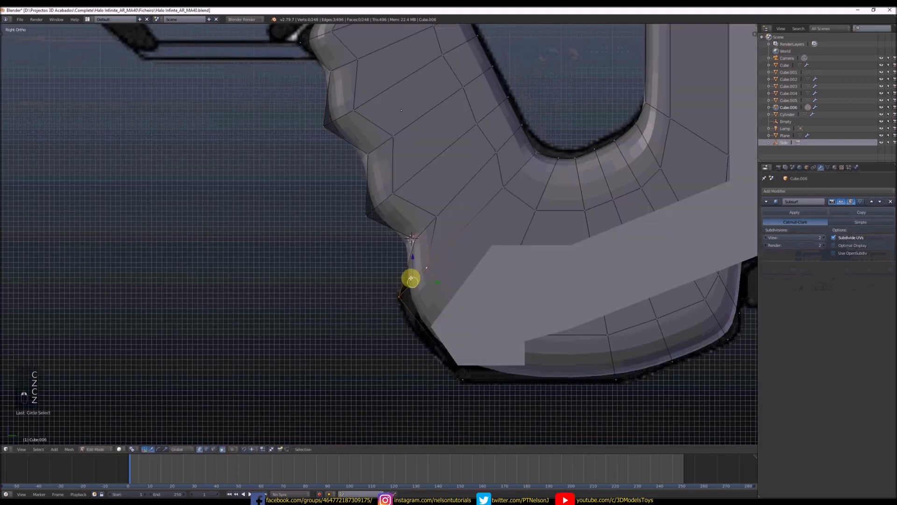
pyautogui.moveTo(414, 259); pyautogui.dragTo(429, 299)
pyautogui.scroll(-2, 418, 284)
pyautogui.press('z')
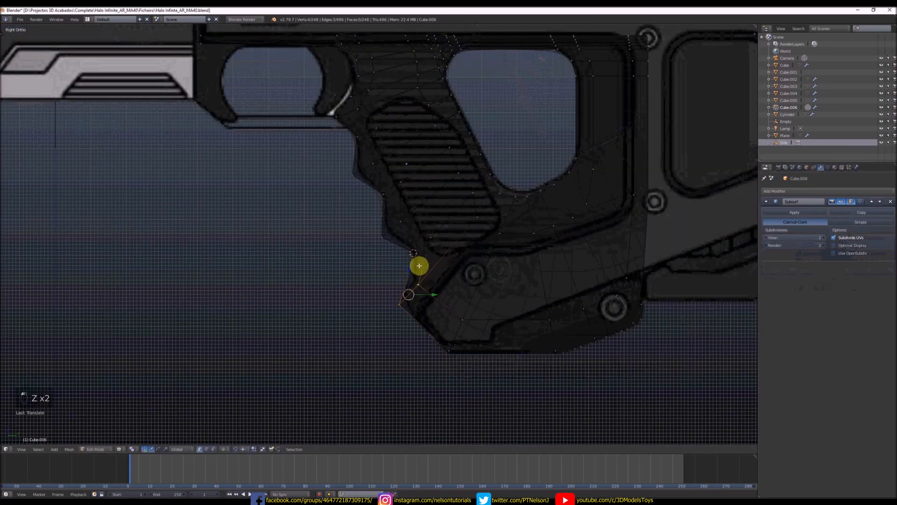
# - Select the edge loop bordering the grip opening on the near side
pyautogui.press('Tab')
pyautogui.scroll(-1, 420, 262)
pyautogui.press('z')
pyautogui.scroll(-5, 420, 258)
pyautogui.moveTo(420, 259)
pyautogui.mouseDown(button='middle')
pyautogui.moveTo(453, 244)
pyautogui.moveTo(435, 254)
pyautogui.mouseUp(button='middle')
pyautogui.scroll(4, 435, 255)
pyautogui.press('Tab')
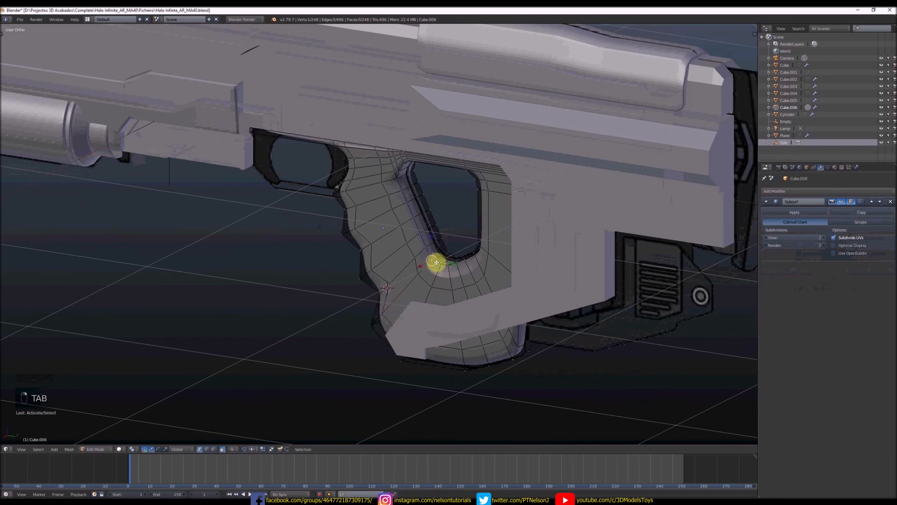
pyautogui.keyDown('alt'); pyautogui.rightClick(430, 254); pyautogui.keyUp('alt')
pyautogui.scroll(3, 408, 161)
pyautogui.keyDown('alt'); pyautogui.keyDown('shift'); pyautogui.rightClick(399, 171); pyautogui.keyUp('shift'); pyautogui.keyUp('alt')
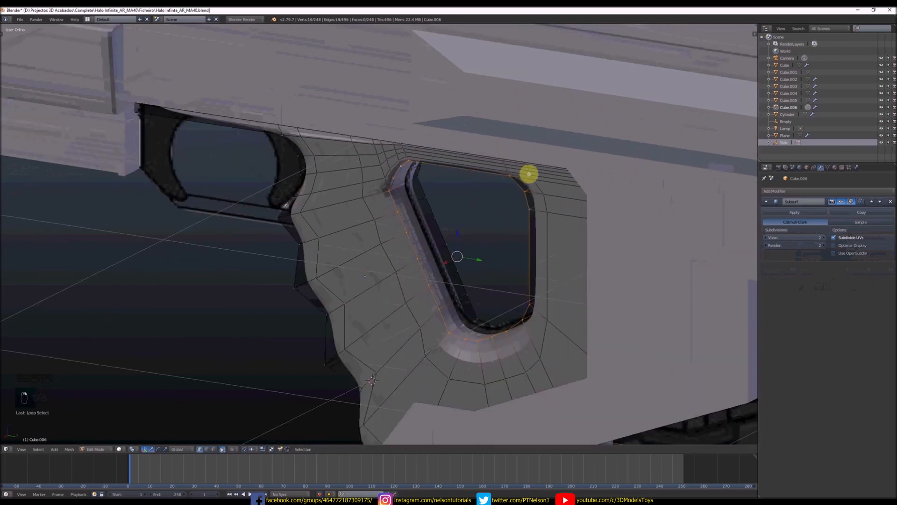
# - Try moving the selected opening edge loop along one axis, and undo the move
pyautogui.moveTo(532, 185); pyautogui.dragTo(444, 265, button='middle')
pyautogui.press('g')
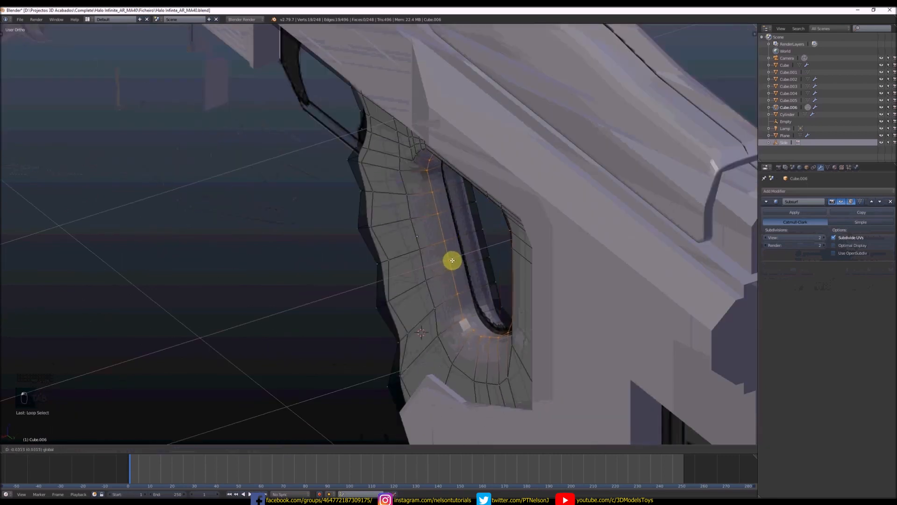
pyautogui.click(454, 260)
pyautogui.hotkey('ctrl', 'z')
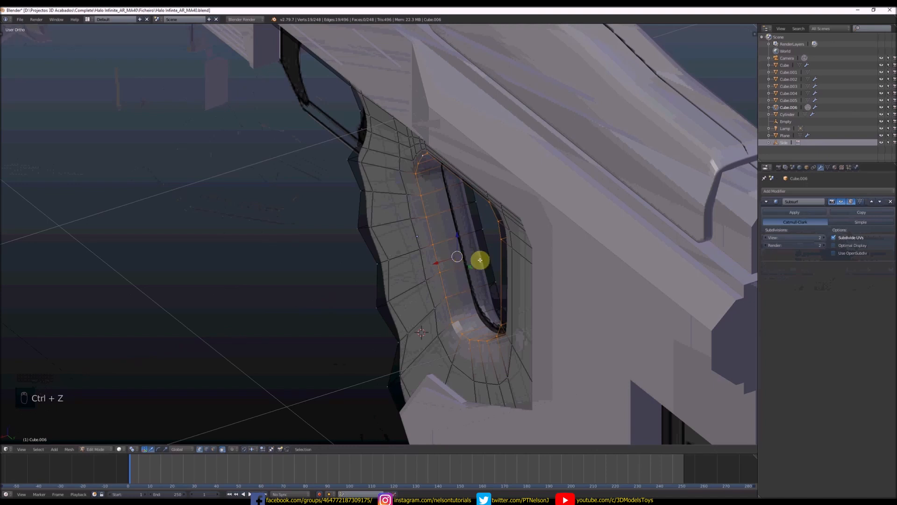
# - Add the opposite edge loop of the grip opening to the selection and scale both loops together
pyautogui.keyDown('alt'); pyautogui.keyDown('shift'); pyautogui.rightClick(479, 260); pyautogui.keyUp('shift'); pyautogui.keyUp('alt')
pyautogui.moveTo(485, 244); pyautogui.dragTo(547, 236, button='middle')
pyautogui.press('s')
pyautogui.click(512, 253)
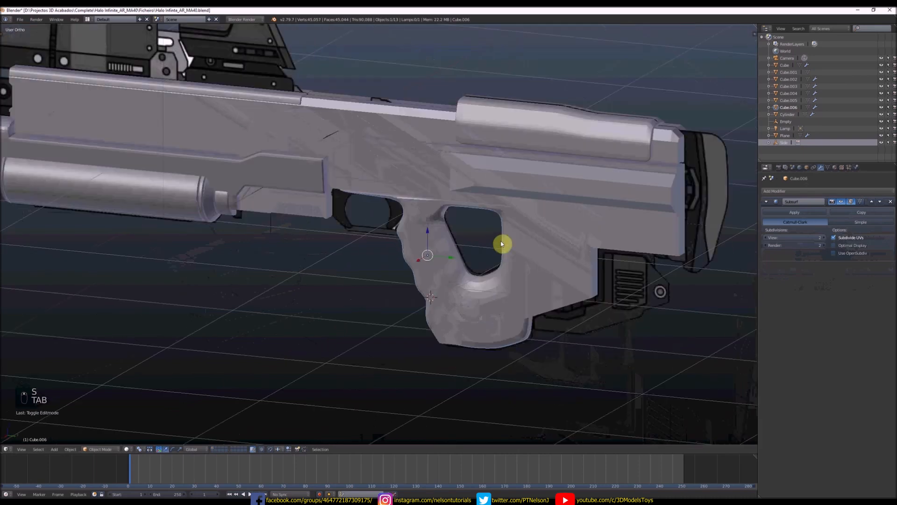
# - Add a loop cut across the bottom section of the grip frame and slide it beside the existing bottom edge loop
pyautogui.press('Tab')
pyautogui.scroll(-4, 511, 254)
pyautogui.moveTo(510, 255); pyautogui.dragTo(540, 237, button='middle')
pyautogui.scroll(4, 517, 285)
pyautogui.press('KP_3')
pyautogui.press('Tab')
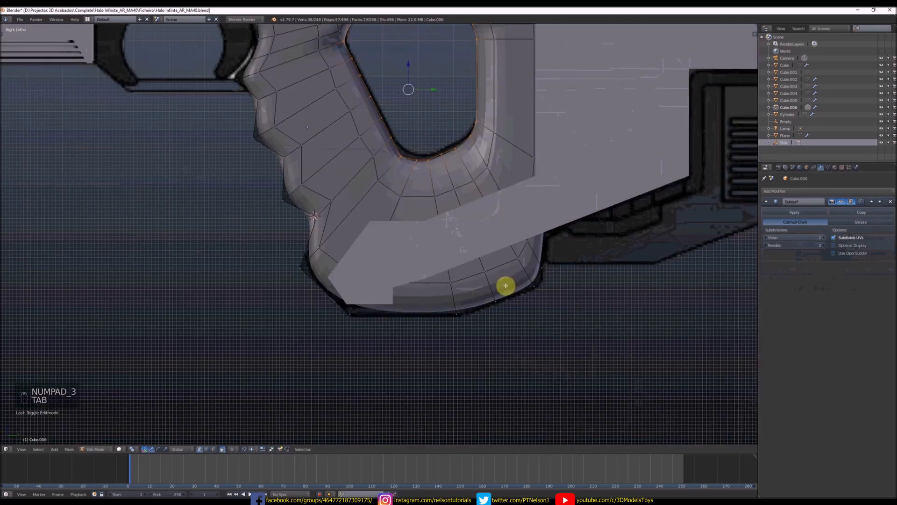
pyautogui.hotkey('ctrl', 'r')
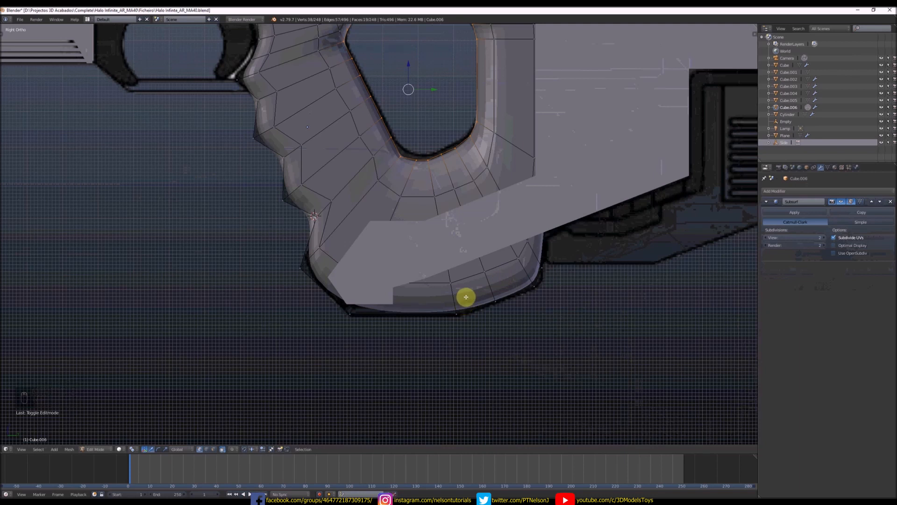
pyautogui.click(465, 297)
pyautogui.click(452, 306)
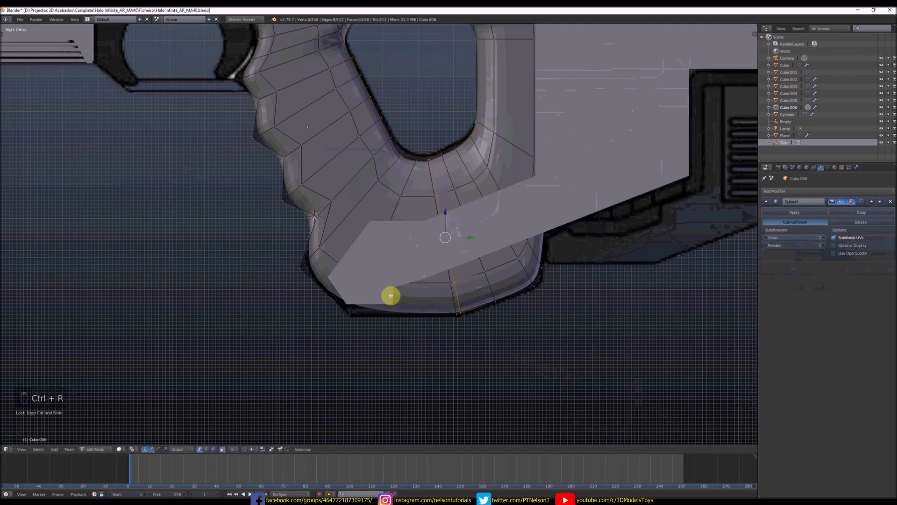
# - Add another loop cut through the lower front section of the grip frame and leave mesh editing
pyautogui.hotkey('ctrl', 'r')
pyautogui.click(353, 302)
pyautogui.click(380, 249)
pyautogui.press('Tab')
pyautogui.scroll(-8, 387, 227)
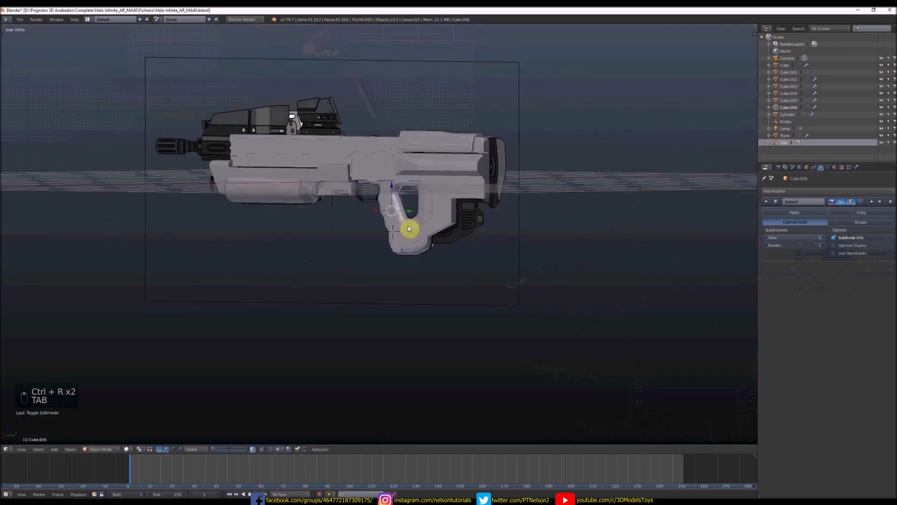
# - Add a cube beside the grip's lower rear corner in the side view, scaled down to fit the start of the reference's rear bracket
pyautogui.moveTo(408, 226); pyautogui.dragTo(434, 234, button='middle')
pyautogui.press('KP_3')
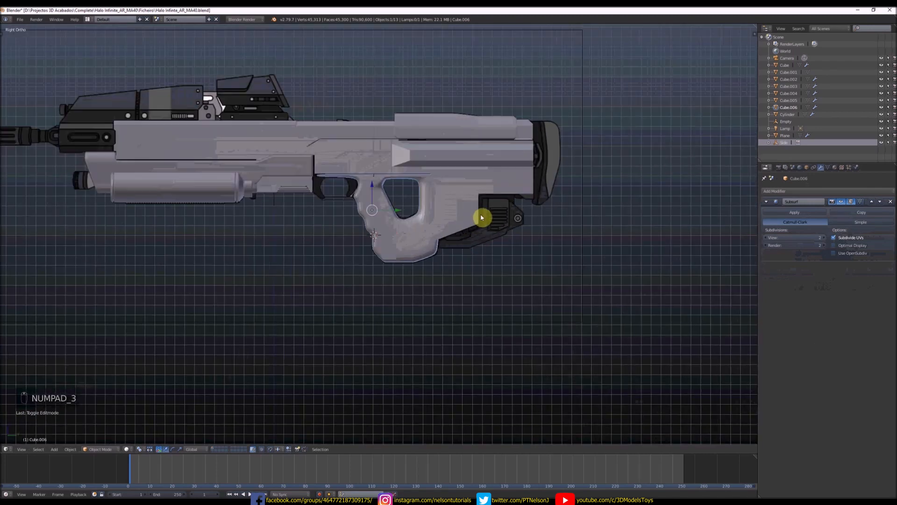
pyautogui.scroll(5, 483, 218)
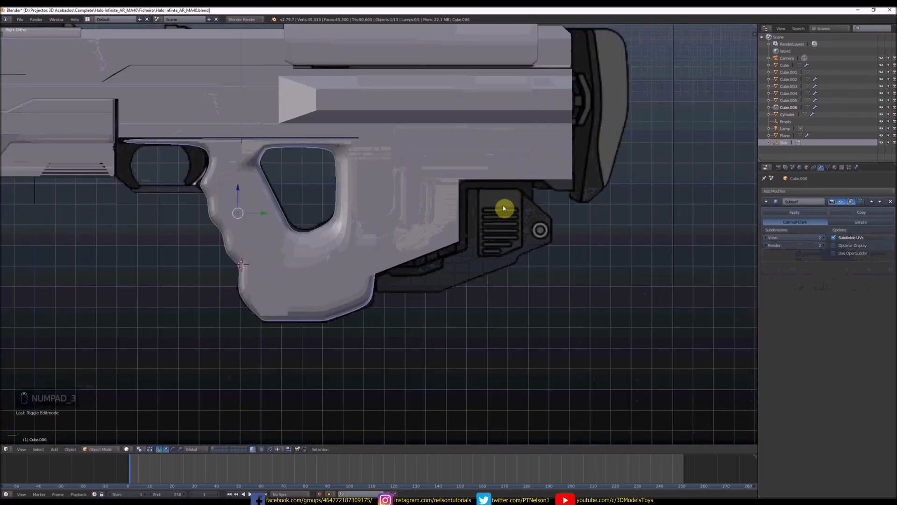
pyautogui.scroll(-3, 475, 254)
pyautogui.scroll(6, 435, 274)
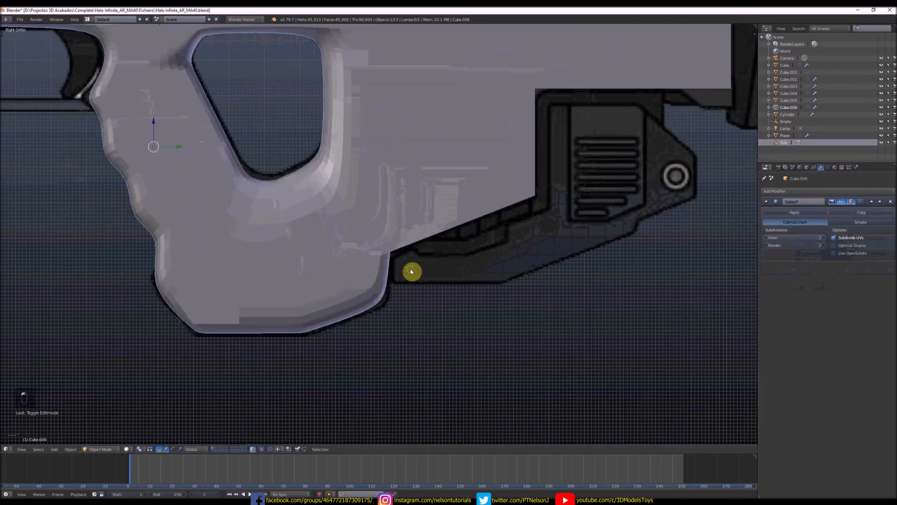
pyautogui.hotkey('shift', 'a')
pyautogui.click(428, 277)
pyautogui.press('s')
pyautogui.click(457, 257)
pyautogui.press('z')
pyautogui.press('s')
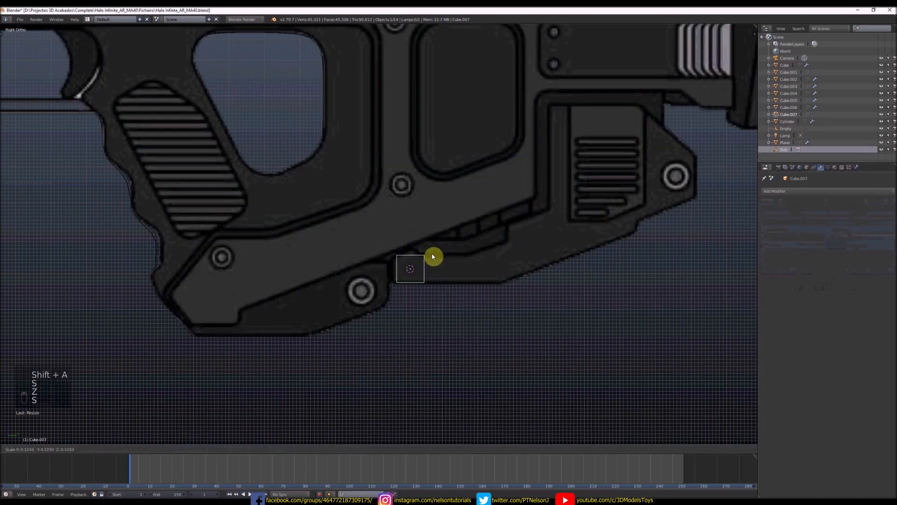
pyautogui.click(433, 256)
pyautogui.scroll(2, 421, 269)
pyautogui.moveTo(435, 269); pyautogui.dragTo(430, 269)
# - Extrude the small cube's rear-facing face backward along Y, following the bracket in the reference
pyautogui.press('Tab')
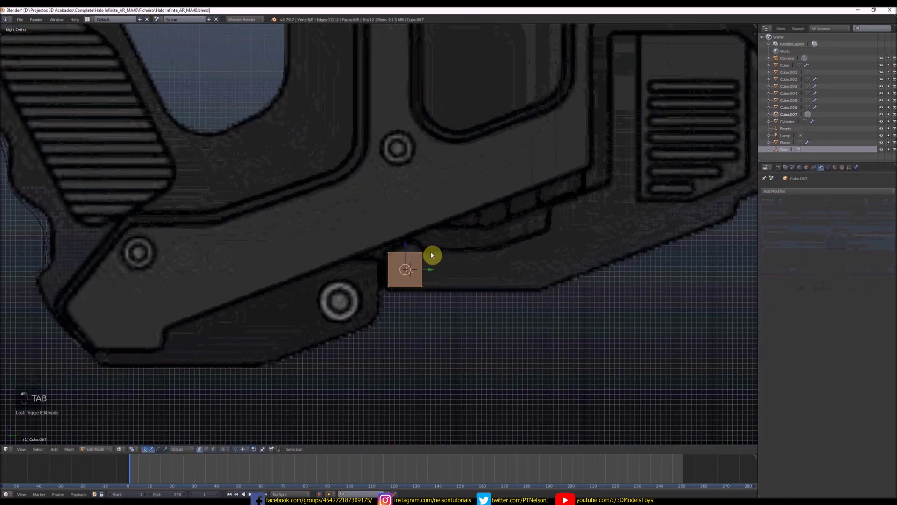
pyautogui.hotkey('ctrl', 'Tab')
pyautogui.click(418, 268)
pyautogui.rightClick(407, 253)
pyautogui.moveTo(407, 232); pyautogui.dragTo(422, 266)
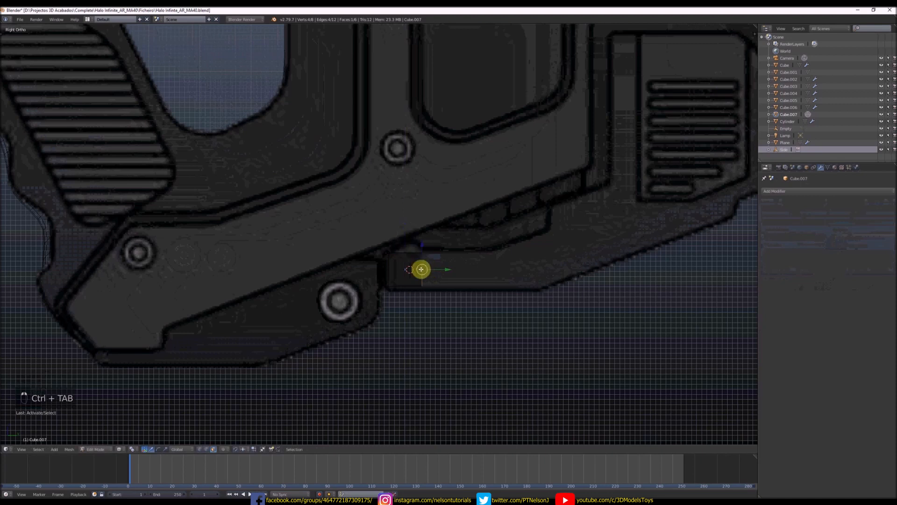
pyautogui.scroll(-1, 464, 266)
pyautogui.press('e')
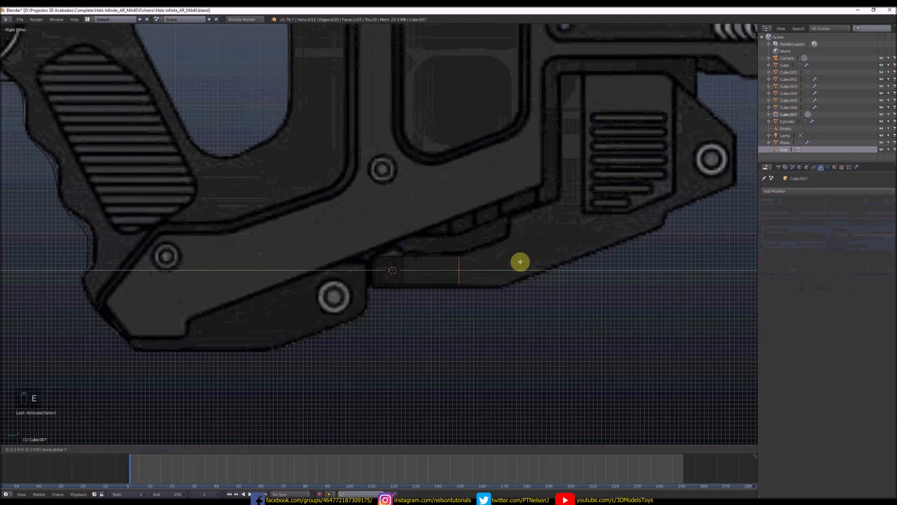
pyautogui.click(520, 262)
# - Extrude the top face of the bracket's front block slightly upward along Z
pyautogui.hotkey('ctrl', 'Tab')
pyautogui.click(467, 263)
pyautogui.rightClick(395, 253)
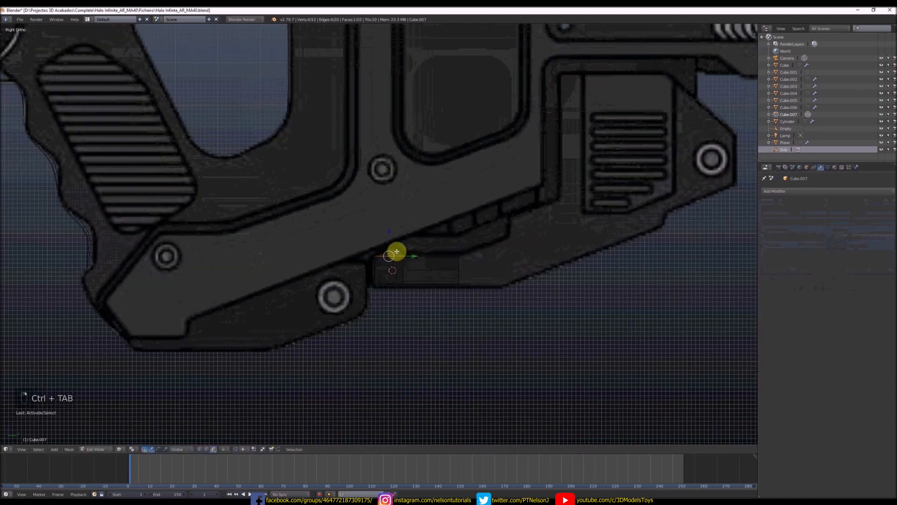
pyautogui.scroll(3, 391, 264)
pyautogui.press('e')
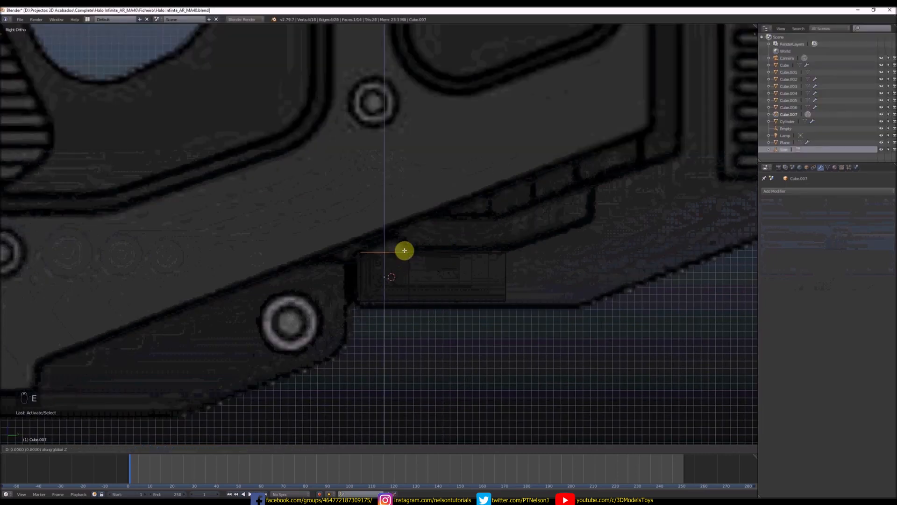
pyautogui.click(405, 239)
# - Reposition the raised block's top front and rear vertices to form the narrow slanted tip in the reference
pyautogui.hotkey('ctrl', 'Tab')
pyautogui.click(438, 212)
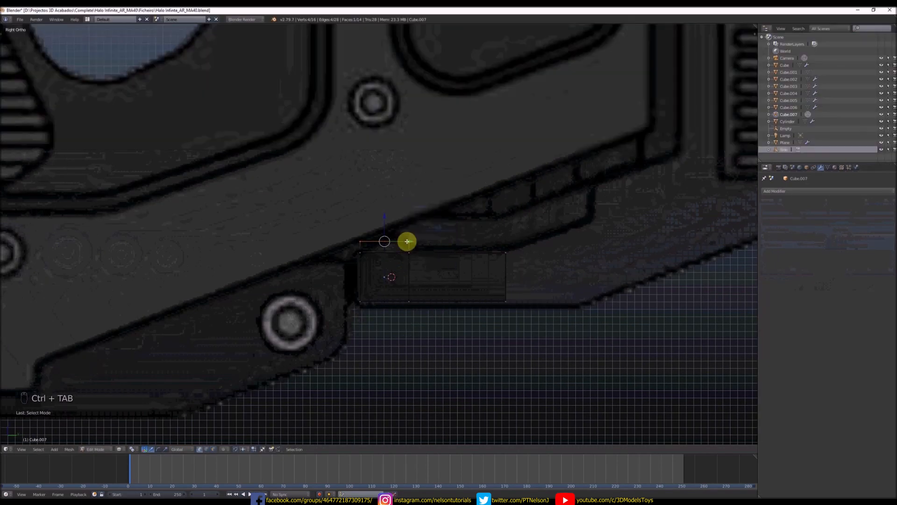
pyautogui.rightClick(407, 241)
pyautogui.press('z')
pyautogui.press('z')
pyautogui.scroll(2, 407, 241)
pyautogui.click(407, 241)
pyautogui.rightClick(412, 241)
pyautogui.moveTo(434, 242); pyautogui.dragTo(398, 212)
pyautogui.rightClick(341, 242)
pyautogui.press('c')
pyautogui.moveTo(365, 242); pyautogui.dragTo(385, 214)
pyautogui.scroll(-3, 362, 231)
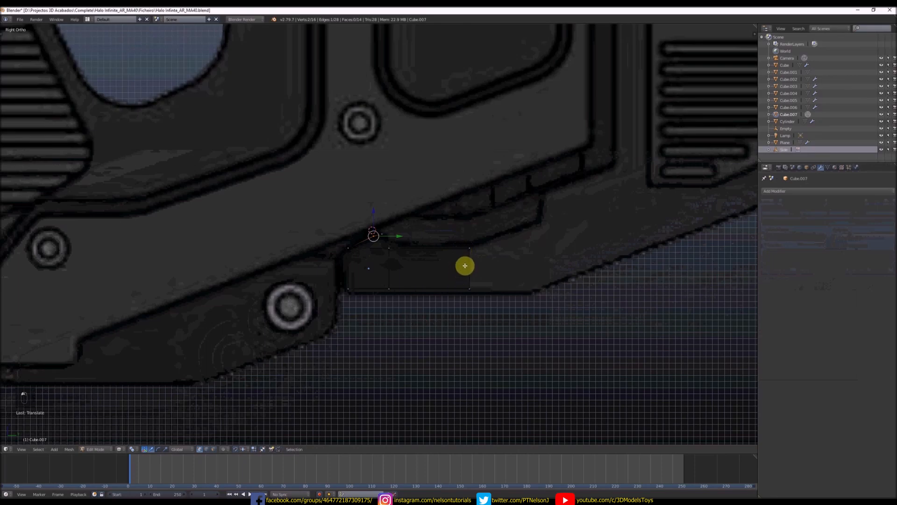
# - Extrude the bracket's rear end vertices backward along Y to the bend in the reference's lower edge
pyautogui.scroll(-4, 465, 262)
pyautogui.press('c')
pyautogui.click(465, 258)
pyautogui.rightClick(465, 259)
pyautogui.press('z')
pyautogui.press('z')
pyautogui.press('z')
pyautogui.press('e')
pyautogui.press('y')
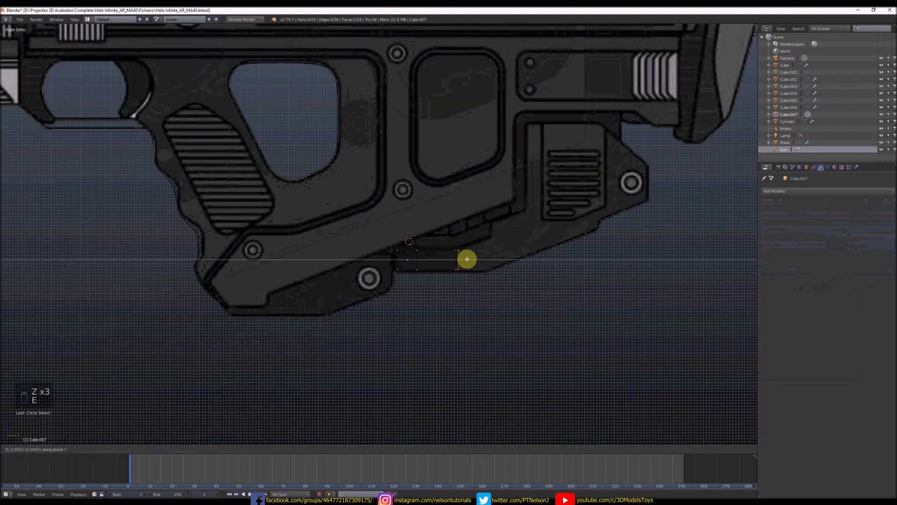
pyautogui.click(492, 256)
# - Raise the upper vertices of the bracket's rear end to the corner of the reference's upper contour
pyautogui.scroll(2, 485, 254)
pyautogui.rightClick(485, 249)
pyautogui.press('c')
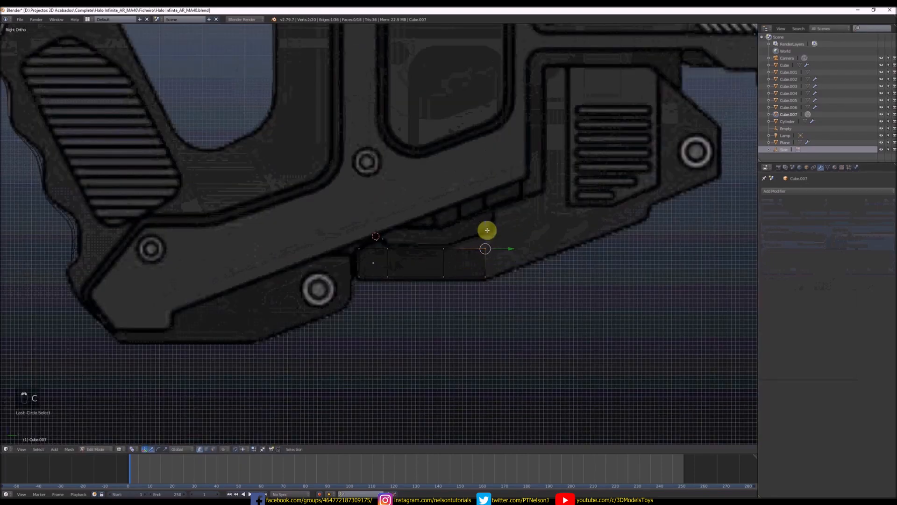
# - Extrude the slanted rear end backward along Y and raise the new section to follow the sloping lower edge
pyautogui.press('c')
pyautogui.moveTo(503, 228); pyautogui.dragTo(482, 291)
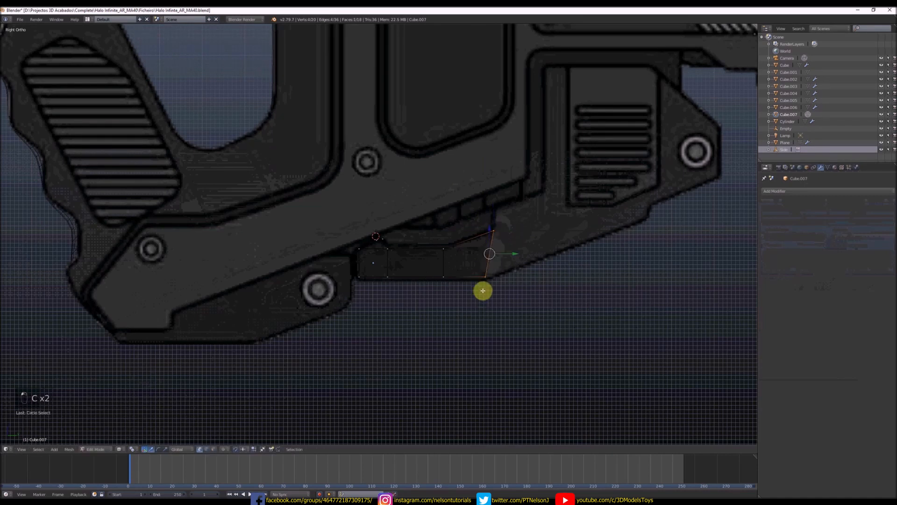
pyautogui.press('e')
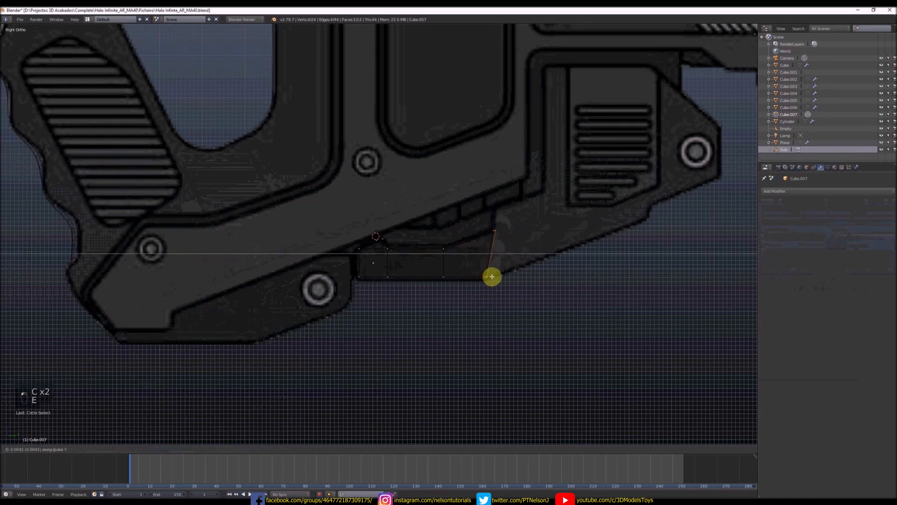
pyautogui.click(554, 261)
pyautogui.moveTo(553, 229); pyautogui.dragTo(552, 220)
pyautogui.click(554, 209)
pyautogui.scroll(1, 560, 207)
# - Move the upper vertices of the new rear end so that its end edge stands vertical
pyautogui.press('a')
pyautogui.press('c')
pyautogui.click(561, 207)
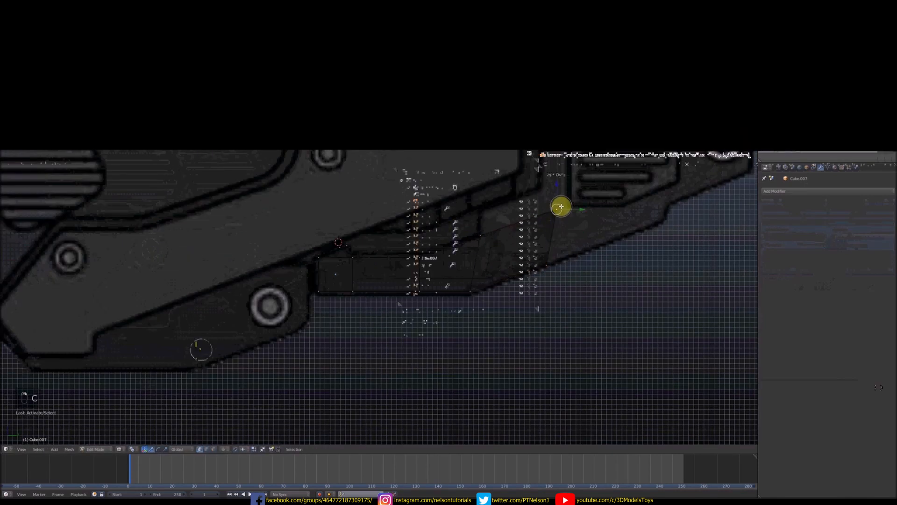
pyautogui.rightClick(561, 206)
pyautogui.press('g')
pyautogui.press('g')
pyautogui.click(583, 202)
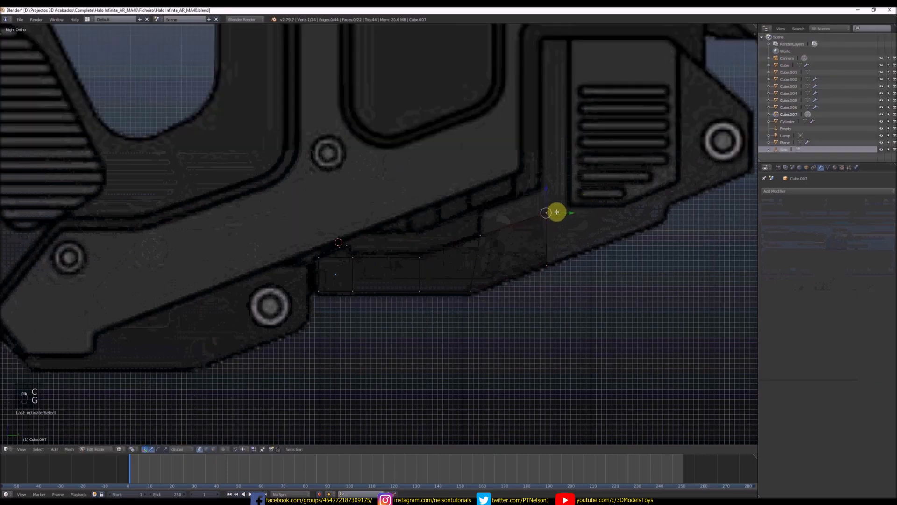
# - Extrude the sloped top face of the rearmost section upward along Z to the reference outline
pyautogui.press('c')
pyautogui.click(548, 210)
pyautogui.click(483, 236)
pyautogui.rightClick(503, 226)
pyautogui.press('e')
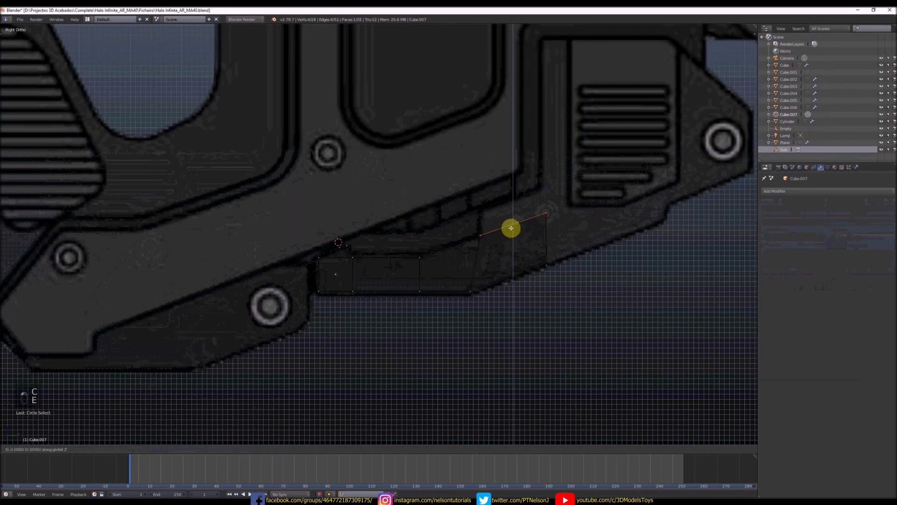
pyautogui.click(516, 204)
# - Extrude the whole rear end of the bracket backward beneath the vented block and raise it to the stepped lower contour
pyautogui.scroll(-4, 519, 215)
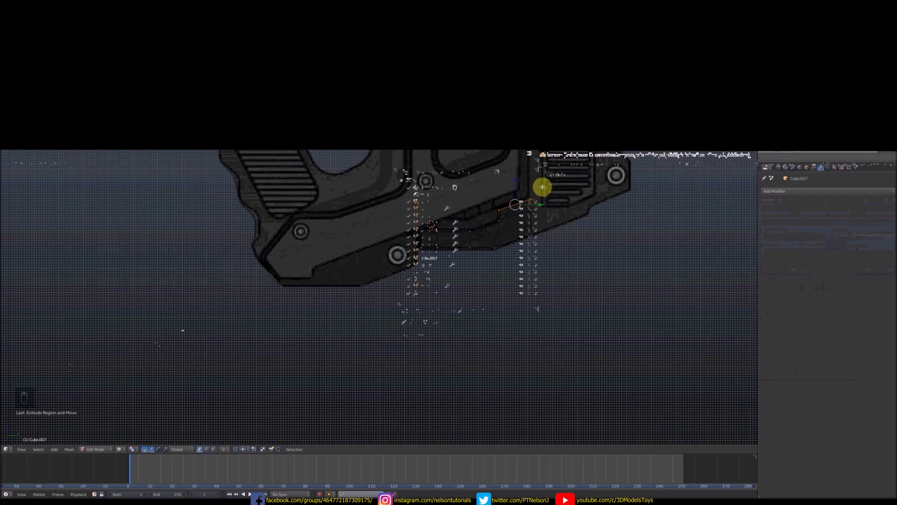
pyautogui.scroll(1, 540, 192)
pyautogui.press('a')
pyautogui.press('c')
pyautogui.moveTo(539, 193); pyautogui.dragTo(531, 250)
pyautogui.rightClick(531, 250)
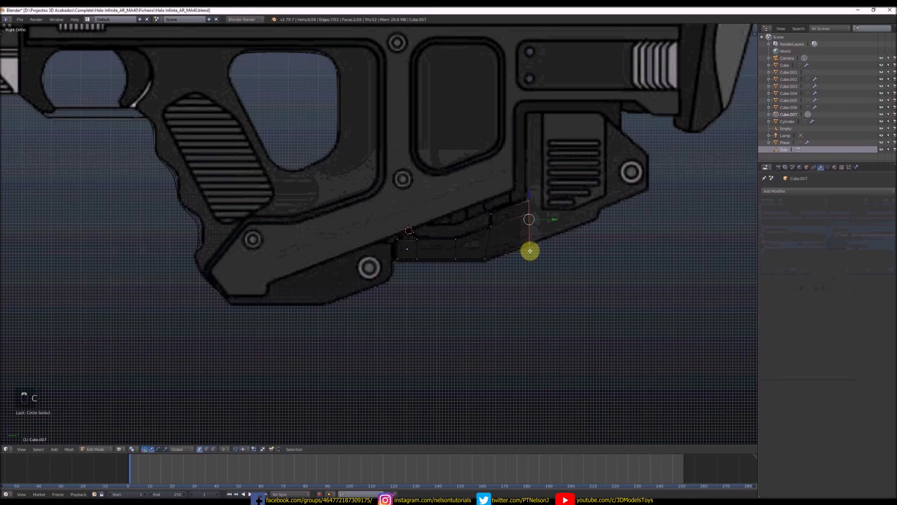
pyautogui.press('e')
pyautogui.click(611, 186)
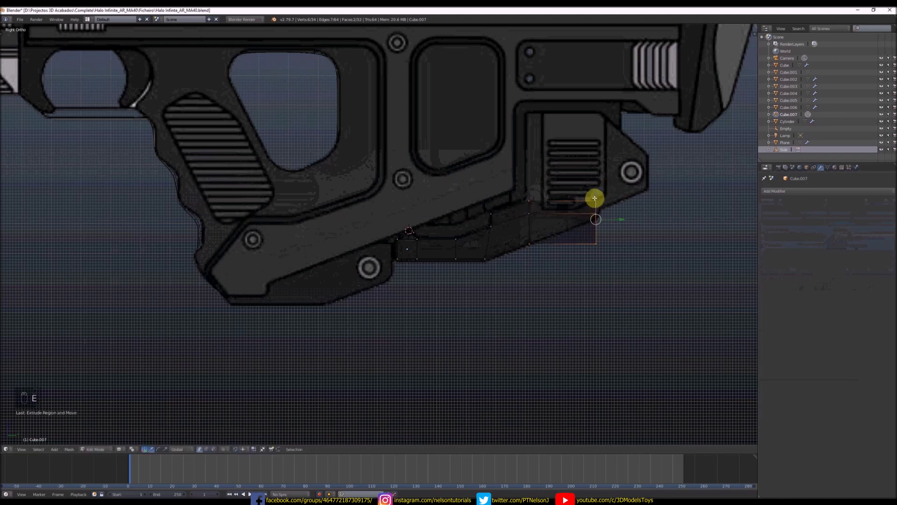
pyautogui.moveTo(595, 197); pyautogui.dragTo(605, 169)
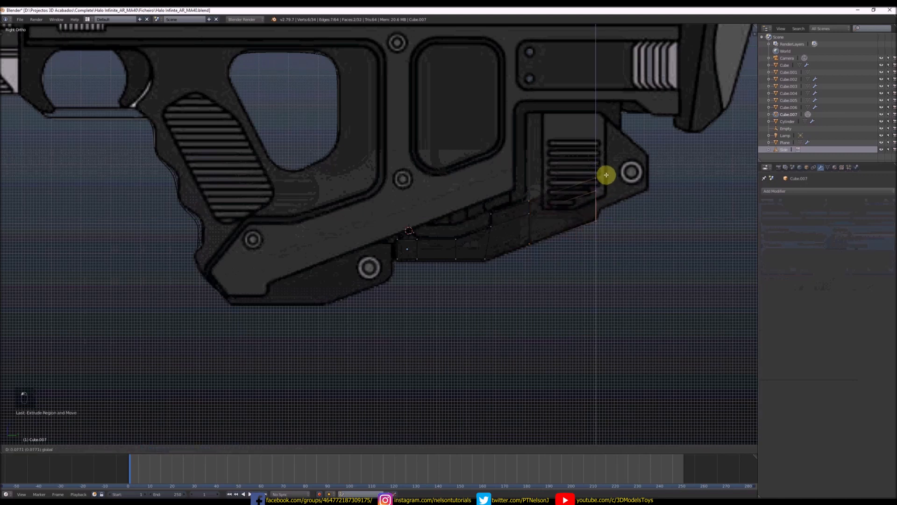
pyautogui.click(606, 175)
# - Add a lengthwise loop cut through the bracket and slide it to the height of the step in the lower contour
pyautogui.scroll(2, 598, 201)
pyautogui.hotkey('ctrl', 'r')
pyautogui.click(599, 201)
pyautogui.click(599, 189)
# - Extrude the rear end vertices above the new loop backward to the bracket's tip and raise them to the reference
pyautogui.rightClick(596, 173)
pyautogui.press('c')
pyautogui.moveTo(595, 171); pyautogui.dragTo(595, 205)
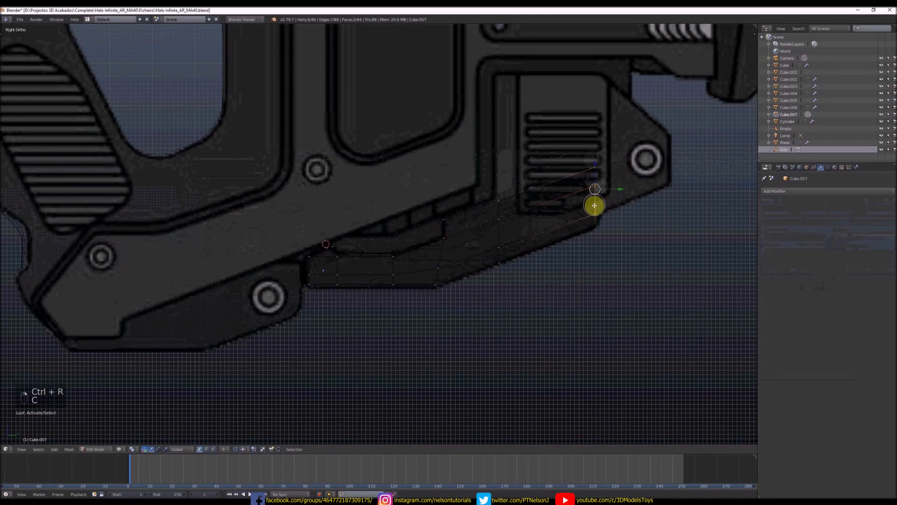
pyautogui.press('e')
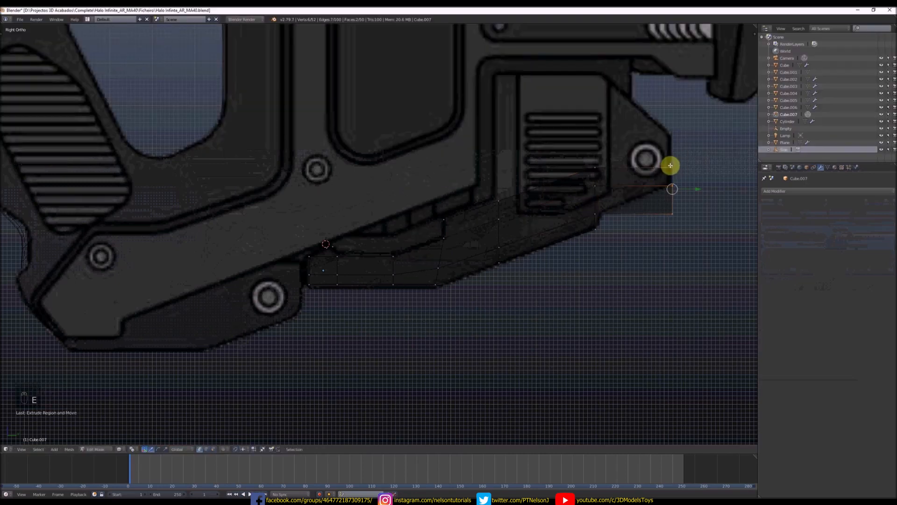
pyautogui.click(685, 159)
pyautogui.scroll(1, 690, 162)
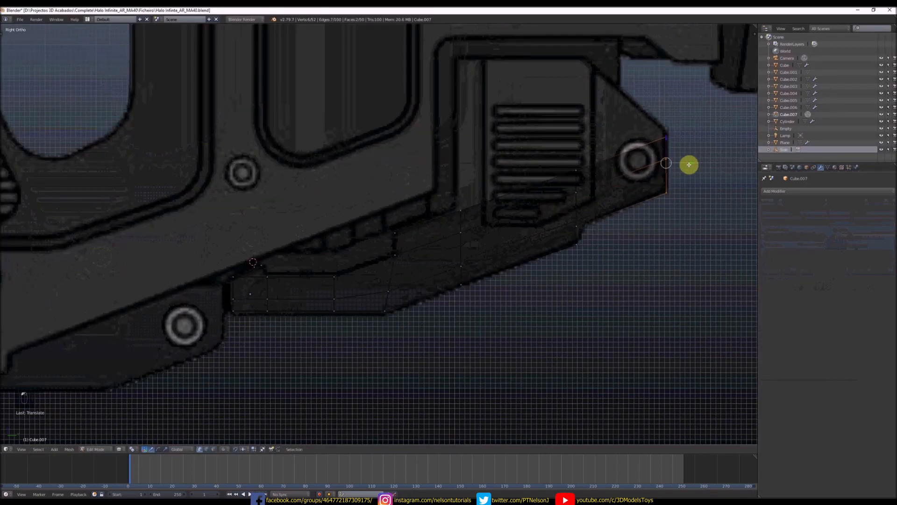
# - Lower the upper vertices of the bracket's rear tip to just below the round bolt's centre
pyautogui.scroll(2, 674, 156)
pyautogui.rightClick(665, 159)
pyautogui.press('c')
pyautogui.moveTo(666, 159)
pyautogui.mouseDown()
pyautogui.moveTo(665, 128)
pyautogui.moveTo(671, 157)
pyautogui.mouseUp()
pyautogui.rightClick(665, 165)
# - Extrude the top faces of the bracket's two rear sections upward along Z around the vented block
pyautogui.scroll(-4, 663, 147)
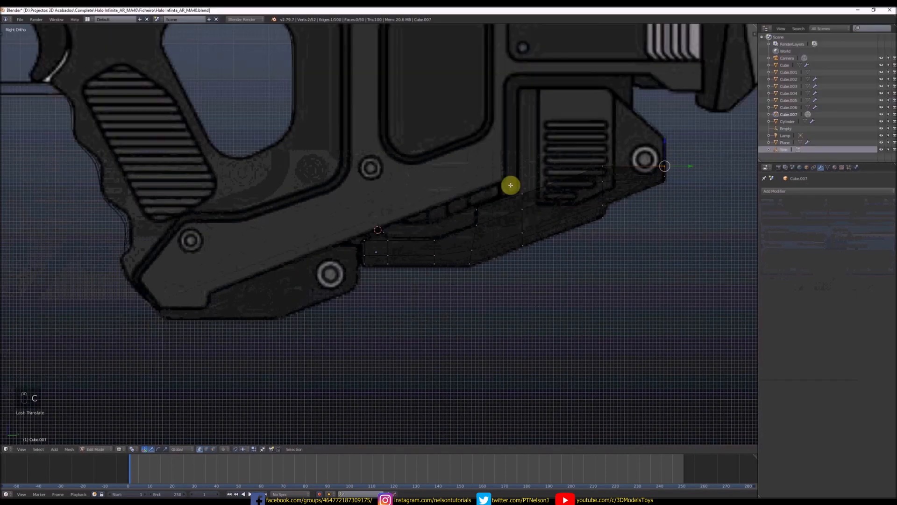
pyautogui.click(517, 187)
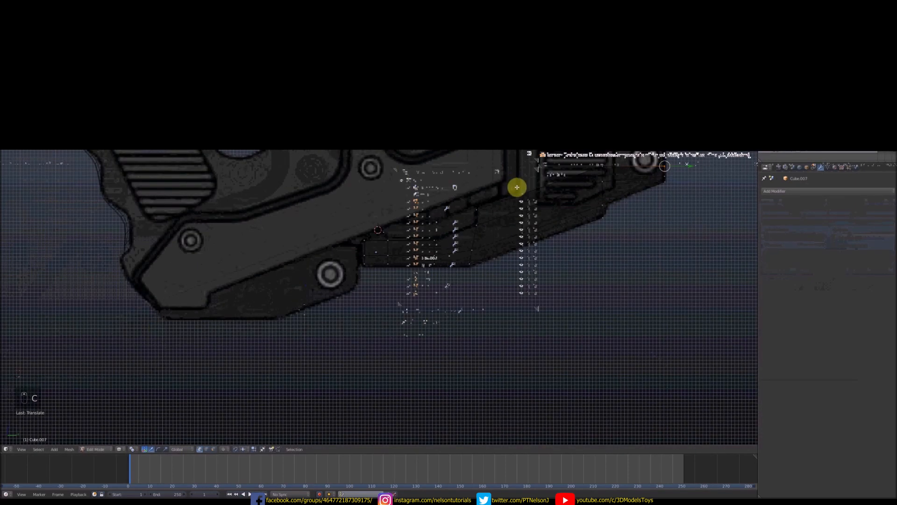
pyautogui.click(596, 159)
pyautogui.rightClick(643, 159)
pyautogui.press('e')
pyautogui.middleClick(661, 157)
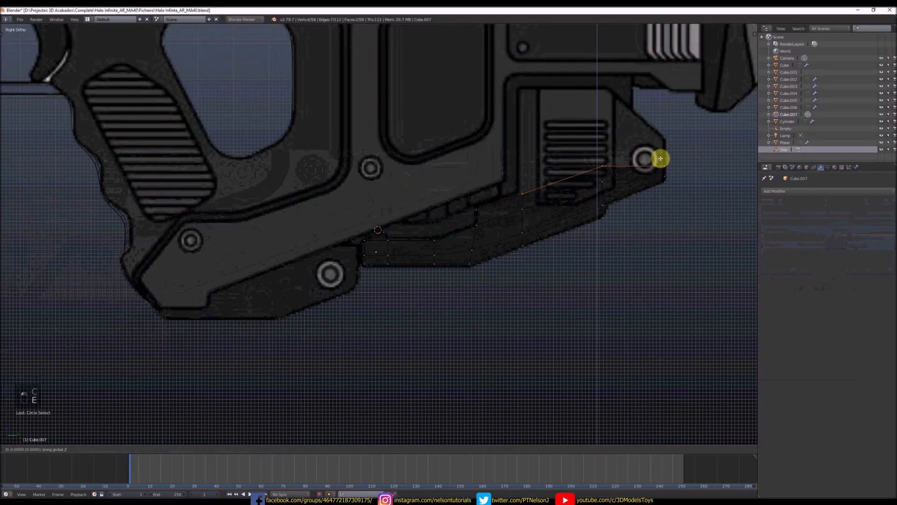
pyautogui.click(660, 56)
# - Fit the extruded top vertices to the vented block's upper outline and lower the rear corner to form the sloped back edge
pyautogui.keyDown('shift'); pyautogui.moveTo(598, 90); pyautogui.dragTo(594, 156, button='middle'); pyautogui.keyUp('shift')
pyautogui.scroll(-2, 595, 156)
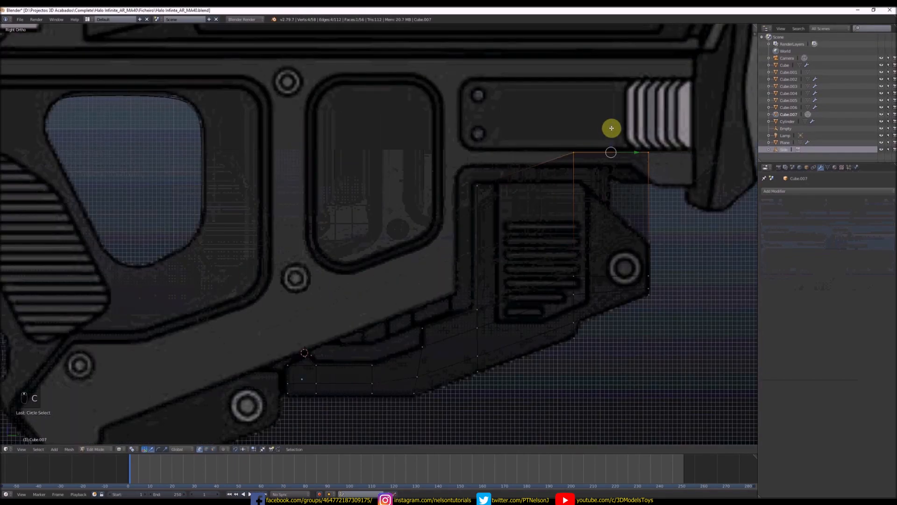
pyautogui.moveTo(611, 128); pyautogui.dragTo(645, 194)
pyautogui.scroll(-5, 625, 162)
pyautogui.scroll(4, 631, 175)
pyautogui.press('c')
pyautogui.middleClick(579, 169)
pyautogui.rightClick(594, 166)
pyautogui.scroll(-3, 576, 164)
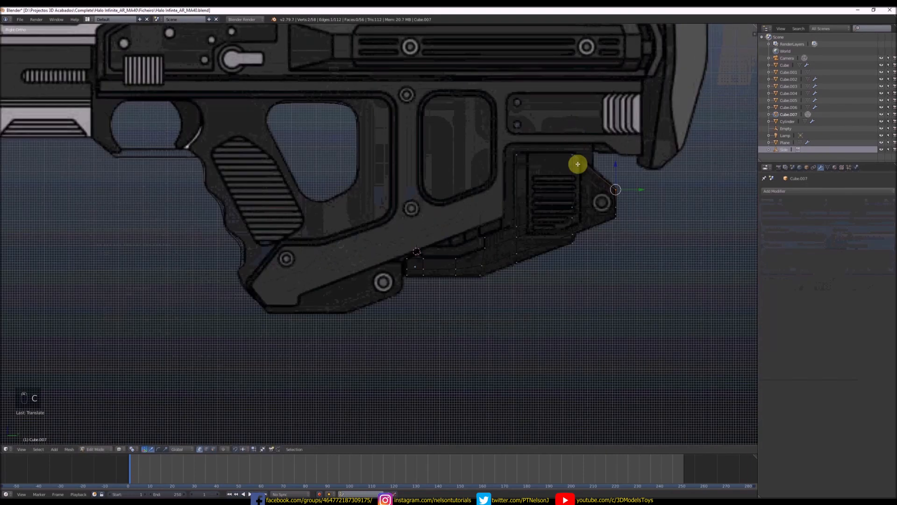
pyautogui.scroll(3, 568, 134)
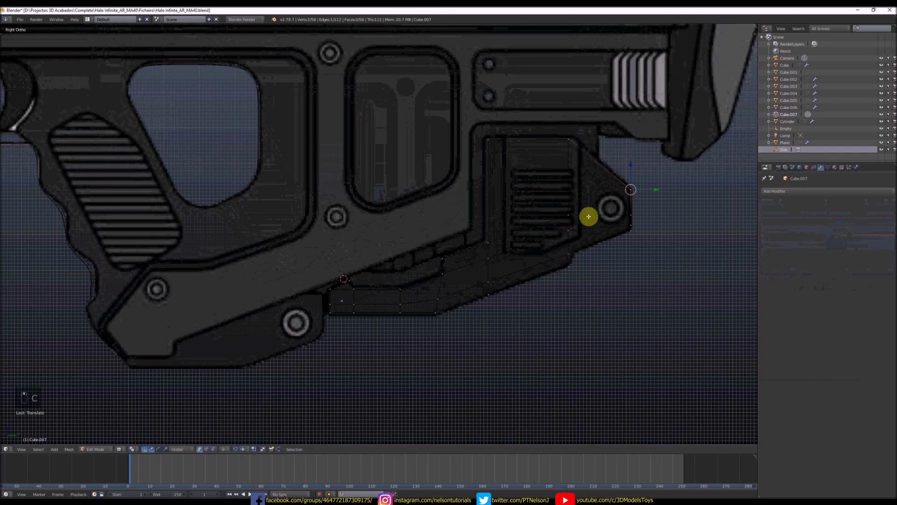
# - Inspect the rear bracket's outline against the reference and its shape in solid shading from an angled view
pyautogui.press('Tab')
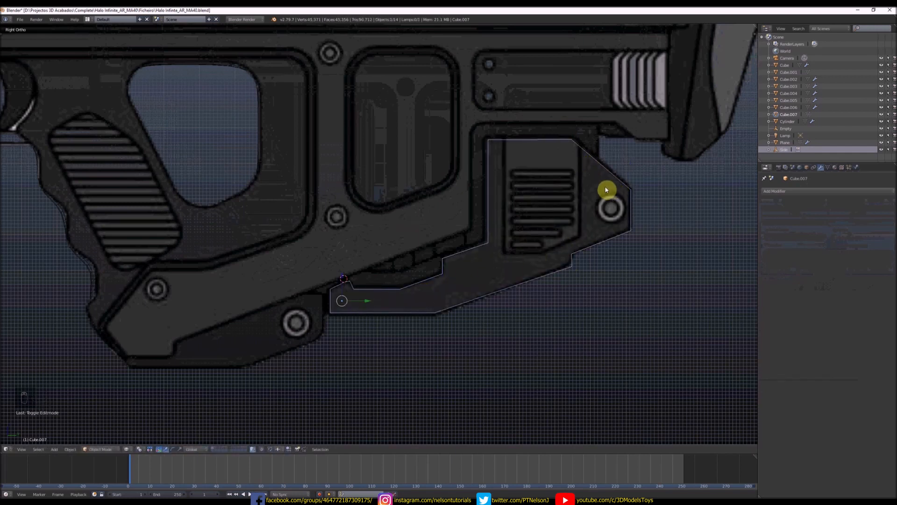
pyautogui.press('Tab')
pyautogui.press('z')
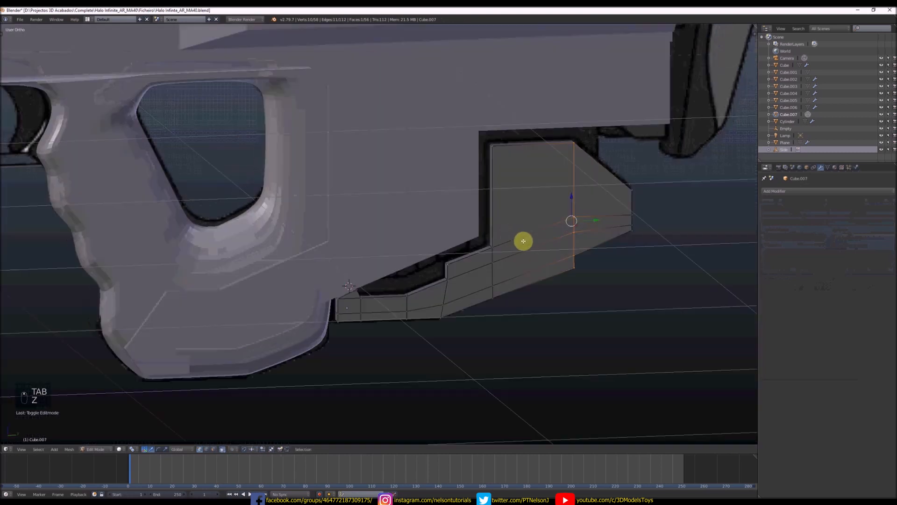
pyautogui.moveTo(523, 240)
pyautogui.mouseDown(button='middle')
pyautogui.moveTo(575, 200)
pyautogui.moveTo(679, 162)
pyautogui.moveTo(634, 200)
pyautogui.moveTo(622, 177)
pyautogui.moveTo(652, 206)
pyautogui.mouseUp(button='middle')
pyautogui.scroll(3, 565, 160)
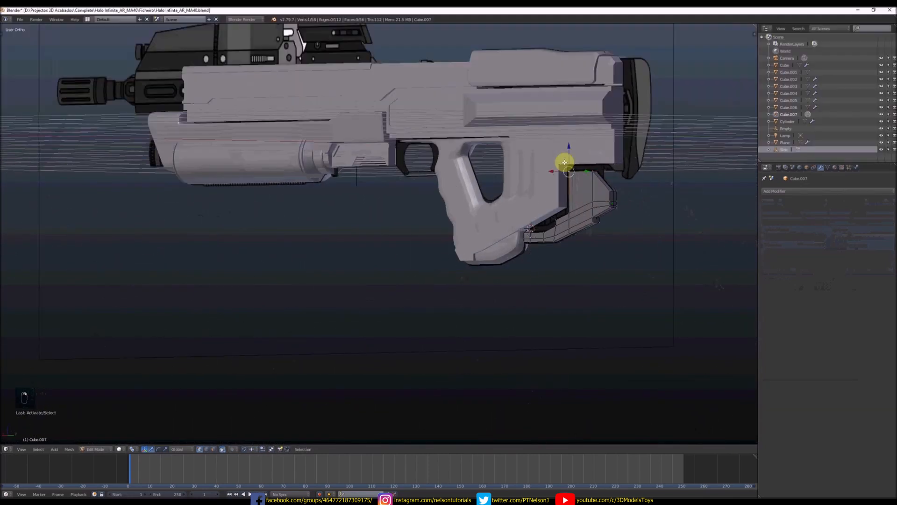
# - Add an edge loop to the side body's rear face, running down its length close to the outer edge
pyautogui.press('Tab')
pyautogui.rightClick(563, 160)
pyautogui.scroll(3, 575, 182)
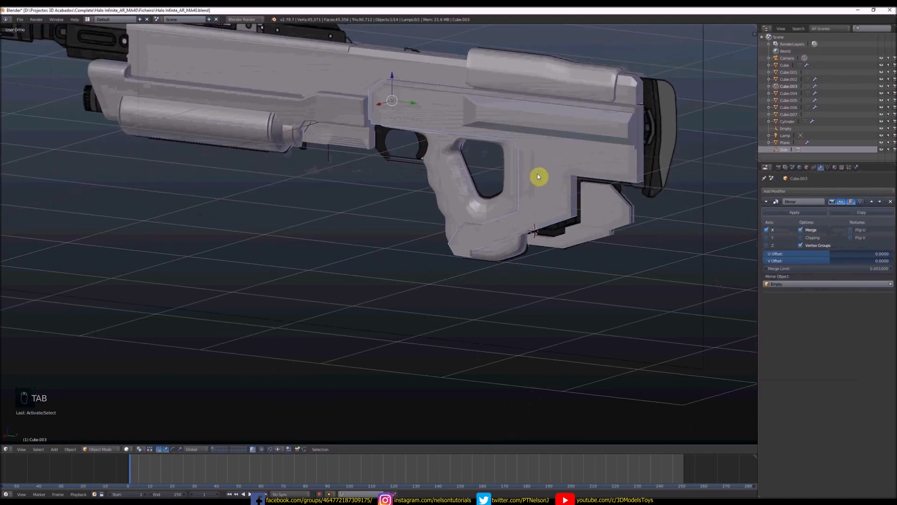
pyautogui.scroll(3, 538, 176)
pyautogui.press('Tab')
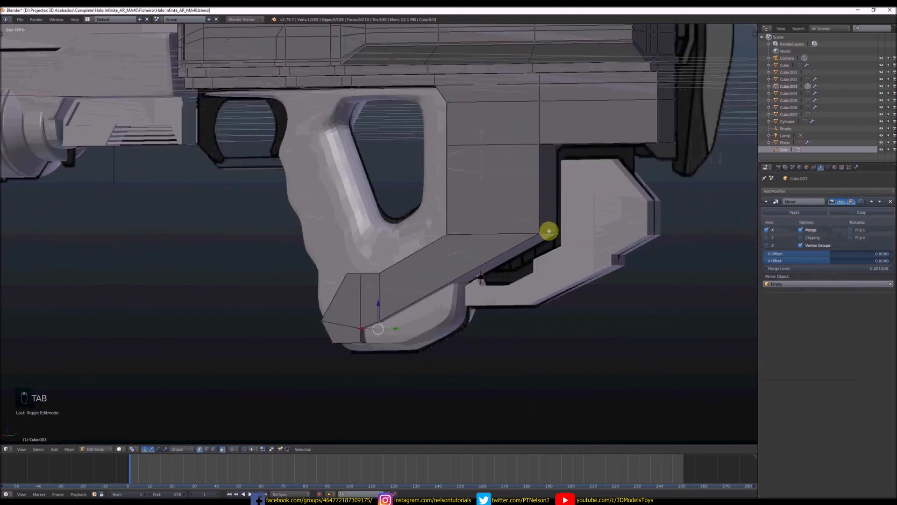
pyautogui.scroll(-4, 549, 231)
pyautogui.moveTo(594, 207); pyautogui.dragTo(446, 143, button='middle')
pyautogui.scroll(3, 446, 144)
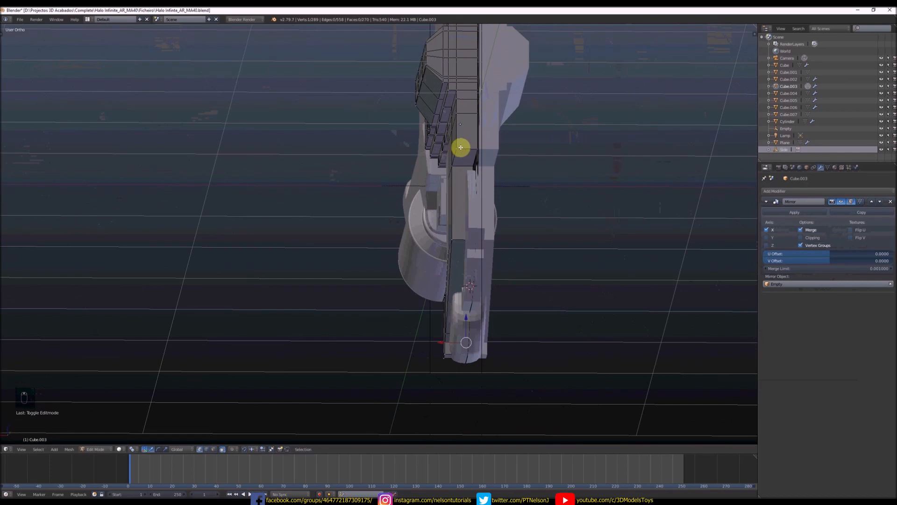
pyautogui.hotkey('ctrl', 'r')
pyautogui.click(461, 147)
pyautogui.click(456, 148)
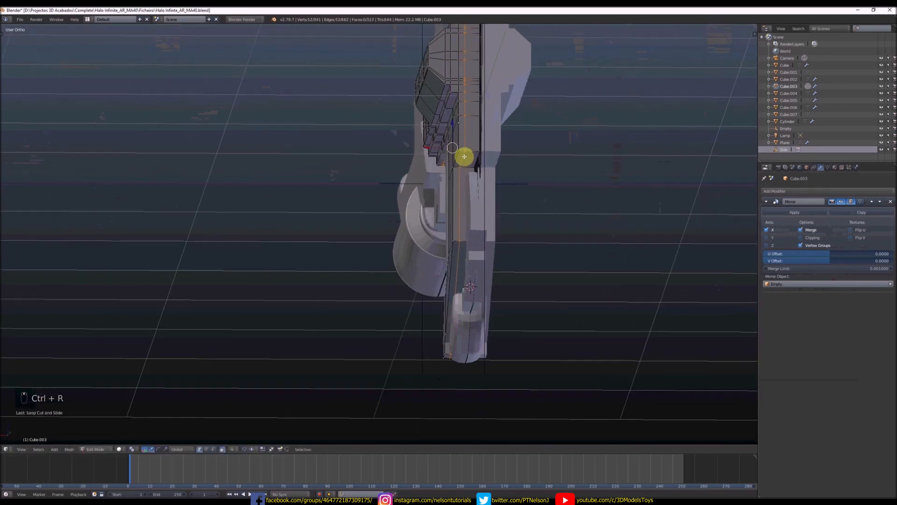
pyautogui.moveTo(463, 156); pyautogui.dragTo(542, 227, button='middle')
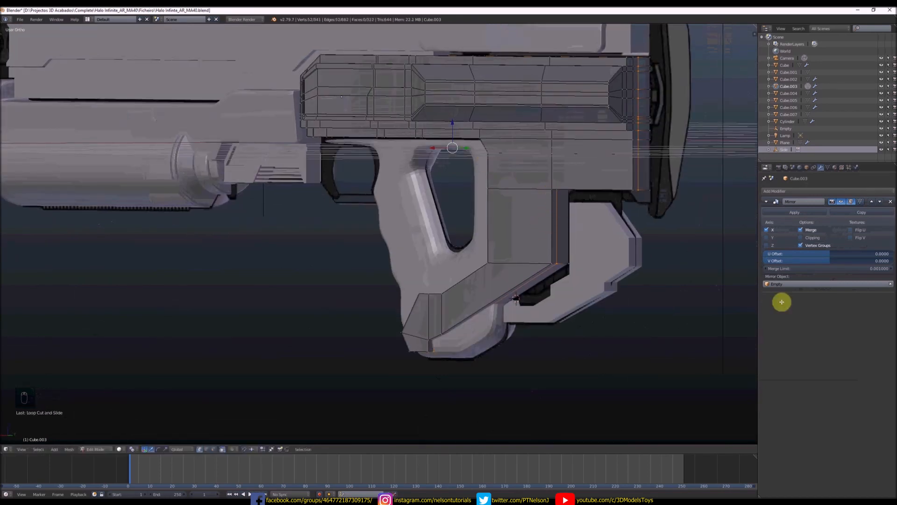
# - Add a Subdivision Surface modifier to the side body and check how its edges smooth
pyautogui.click(789, 191)
pyautogui.click(777, 304)
pyautogui.scroll(-4, 511, 198)
pyautogui.press('Tab')
pyautogui.moveTo(511, 199); pyautogui.dragTo(507, 287, button='middle')
pyautogui.scroll(-5, 568, 220)
pyautogui.scroll(5, 581, 213)
pyautogui.scroll(3, 581, 212)
pyautogui.press('Tab')
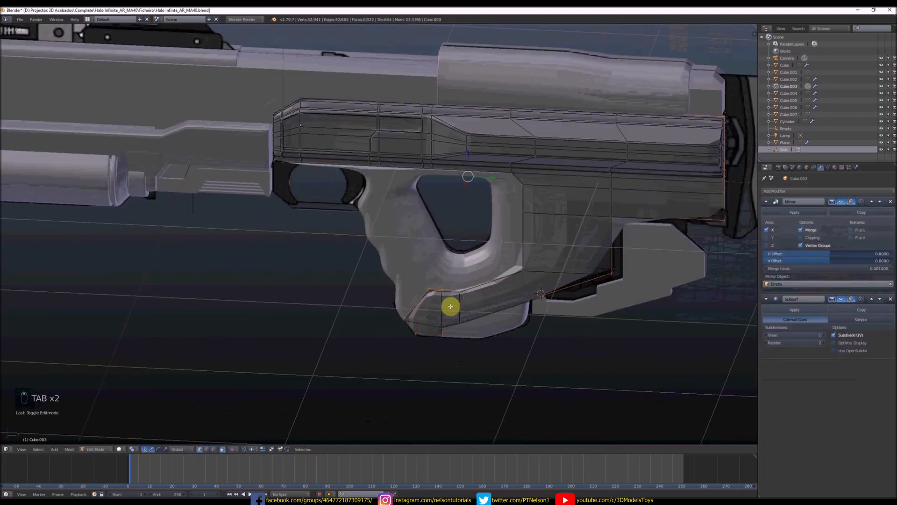
# - Add three edge loops near the outline and crease of the frame's lower front tip to sharpen its edges
pyautogui.scroll(3, 450, 306)
pyautogui.hotkey('ctrl', 'r')
pyautogui.click(398, 348)
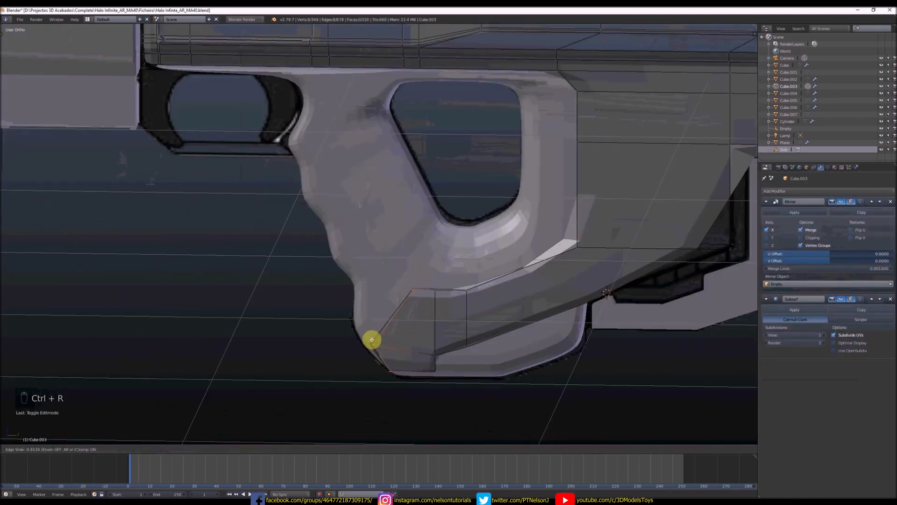
pyautogui.click(430, 363)
pyautogui.hotkey('ctrl', 'r')
pyautogui.click(434, 365)
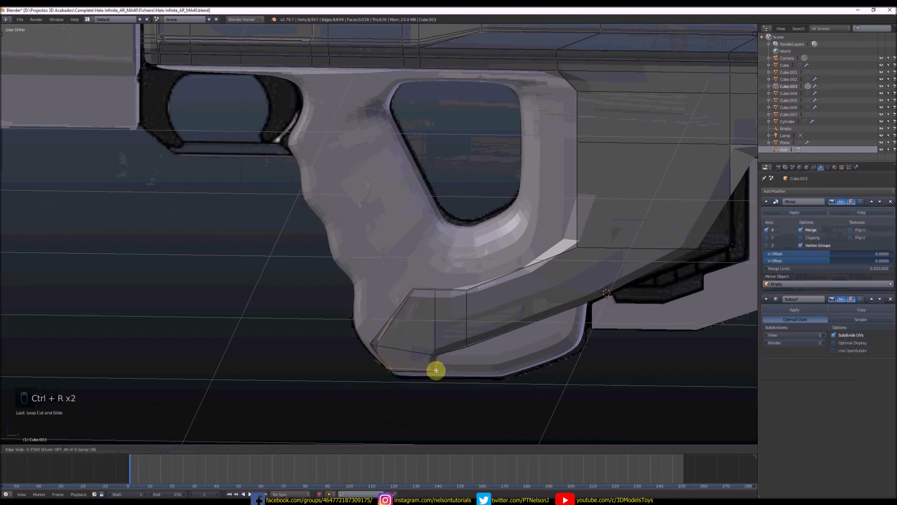
pyautogui.click(436, 367)
pyautogui.hotkey('ctrl', 'r')
pyautogui.click(434, 362)
pyautogui.click(431, 357)
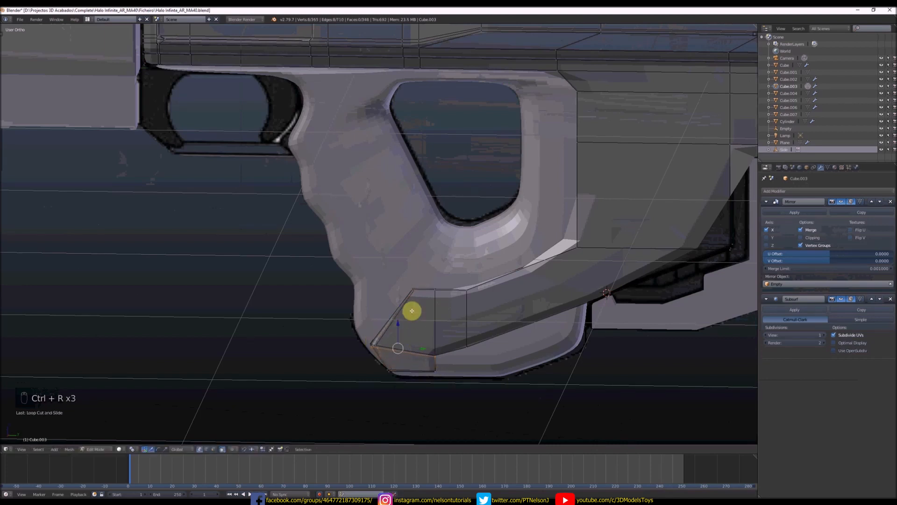
# - Add edge loops beside the frame's upper front border and along the crease where the block meets the slanted lower arm
pyautogui.hotkey('ctrl', 'r')
pyautogui.click(544, 259)
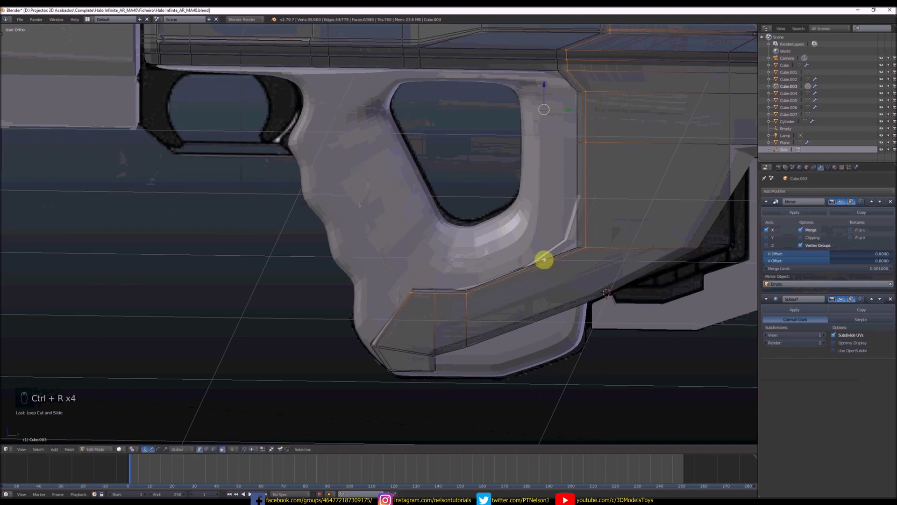
pyautogui.hotkey('ctrl', 'r')
pyautogui.click(603, 255)
pyautogui.click(604, 254)
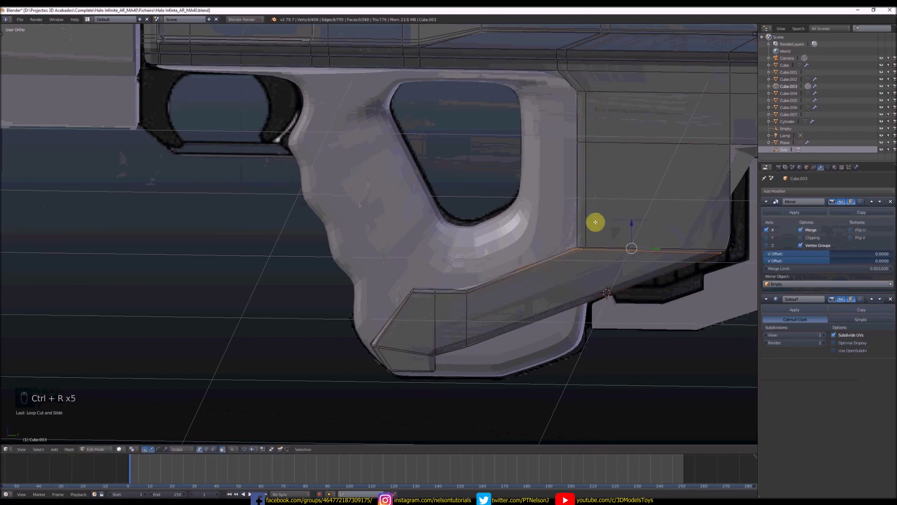
# - Insert two horizontal edge loops across the block behind the grip opening, plus another close to its lower crease
pyautogui.hotkey('ctrl', 'r')
pyautogui.scroll(1, 584, 201)
pyautogui.click(584, 201)
pyautogui.hotkey('ctrl', 'r')
pyautogui.click(587, 228)
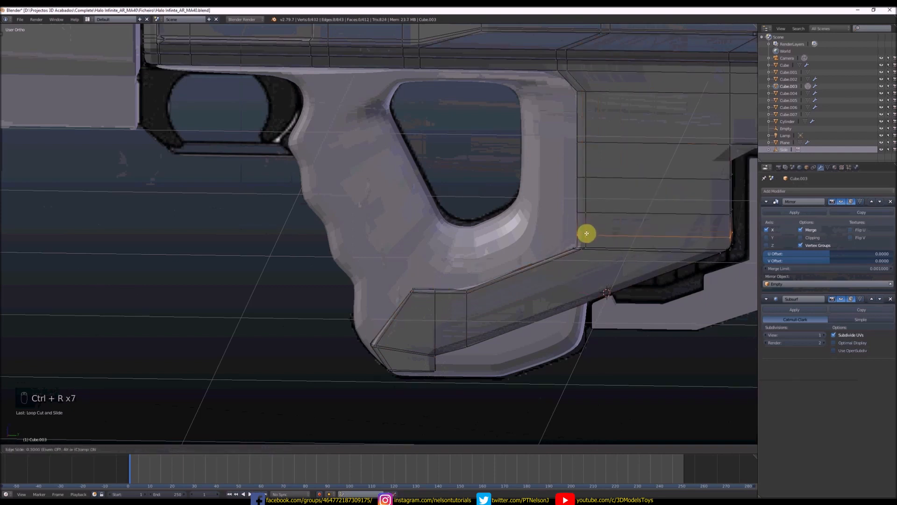
pyautogui.click(588, 241)
# - Add an edge loop beside the lower arm's bend and another following the frame's bottom and rear edges
pyautogui.hotkey('ctrl', 'r')
pyautogui.click(483, 290)
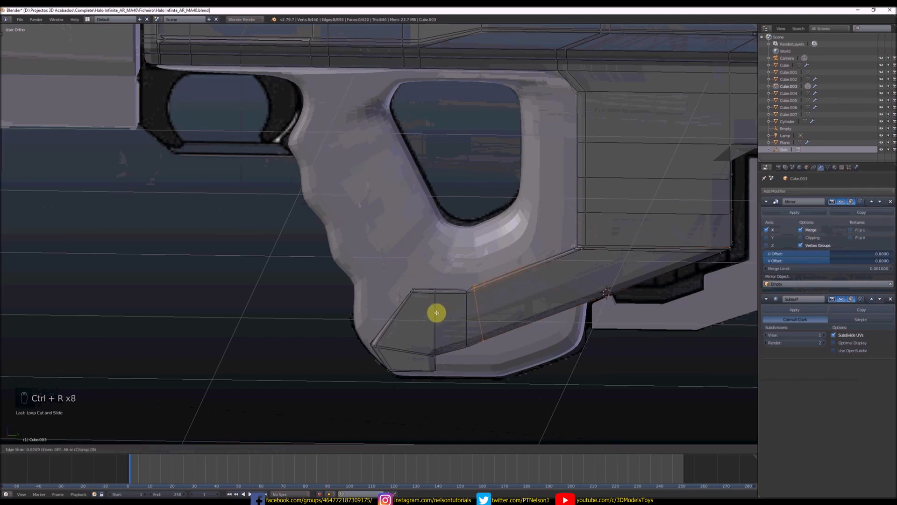
pyautogui.click(481, 322)
pyautogui.hotkey('ctrl', 'r')
pyautogui.click(478, 318)
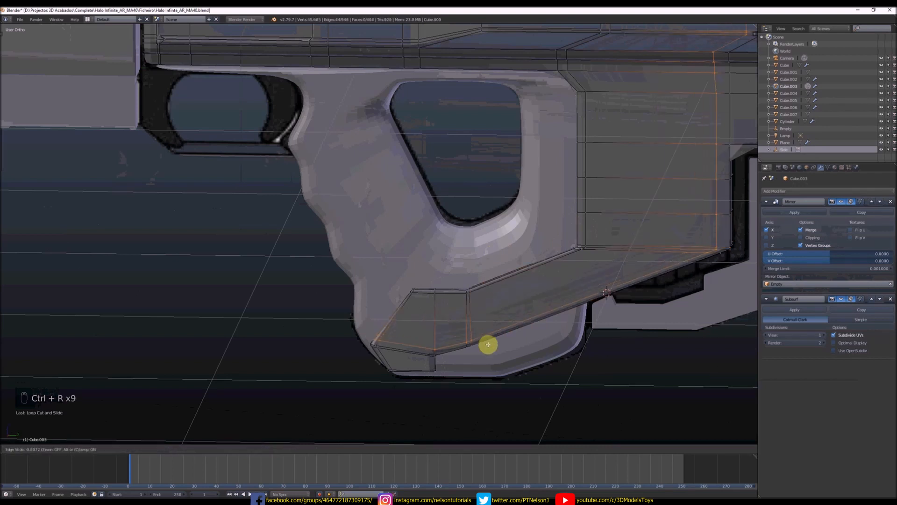
pyautogui.click(489, 346)
# - Add an edge loop beside the vertical crease of the lower front tip and check the smoothed frame
pyautogui.scroll(-3, 464, 310)
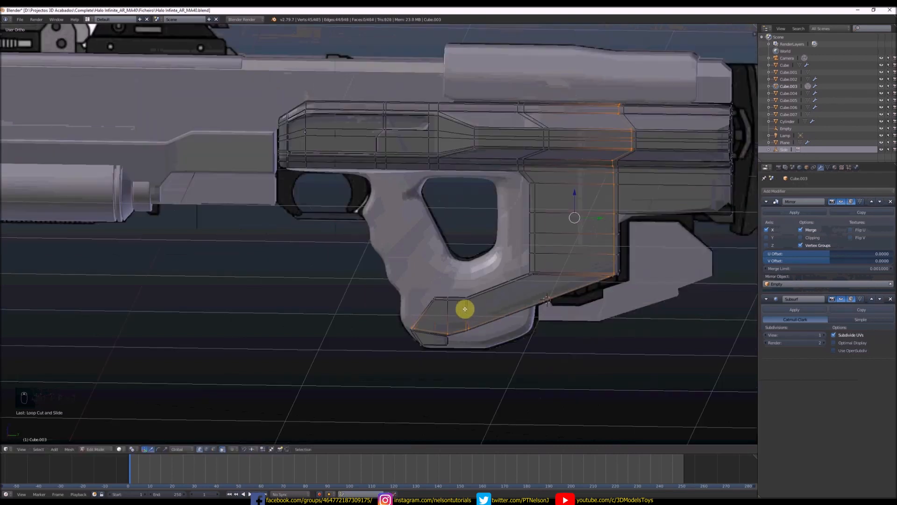
pyautogui.scroll(2, 503, 301)
pyautogui.scroll(3, 504, 302)
pyautogui.hotkey('ctrl', 'r')
pyautogui.click(444, 331)
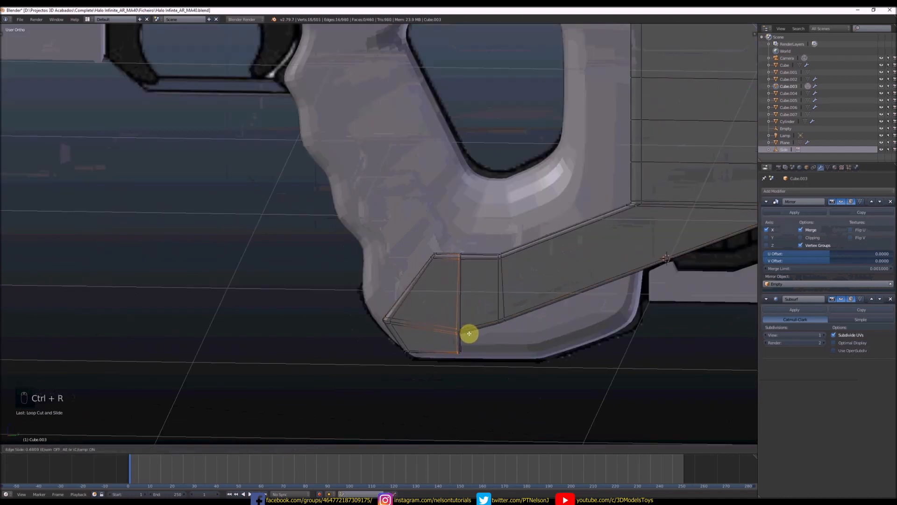
pyautogui.click(470, 333)
pyautogui.scroll(-4, 436, 296)
pyautogui.press('Tab')
pyautogui.press('Tab')
pyautogui.scroll(4, 508, 250)
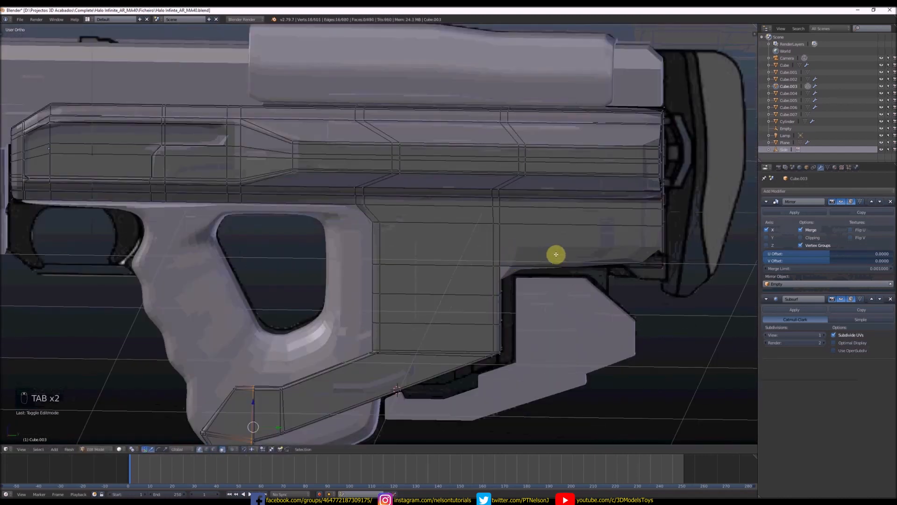
# - Add vertical edge loops just behind the body's stepped lower corner and close to its rear end
pyautogui.hotkey('ctrl', 'r')
pyautogui.click(502, 251)
pyautogui.click(481, 244)
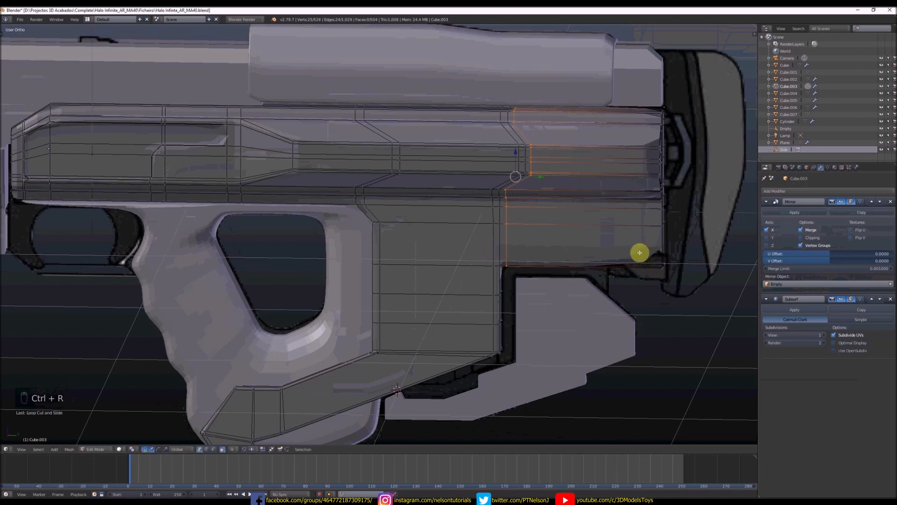
pyautogui.hotkey('ctrl', 'r')
pyautogui.click(626, 249)
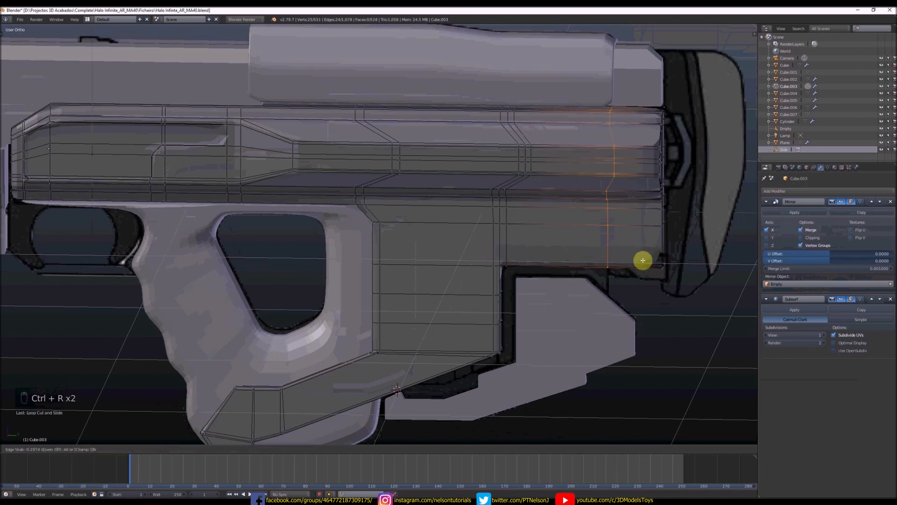
pyautogui.click(678, 260)
# - Set the side body's viewport subdivisions to 2 and inspect the smoothed rifle from several angles
pyautogui.scroll(-3, 612, 235)
pyautogui.press('Tab')
pyautogui.moveTo(606, 222); pyautogui.dragTo(581, 204, button='middle')
pyautogui.scroll(-4, 581, 204)
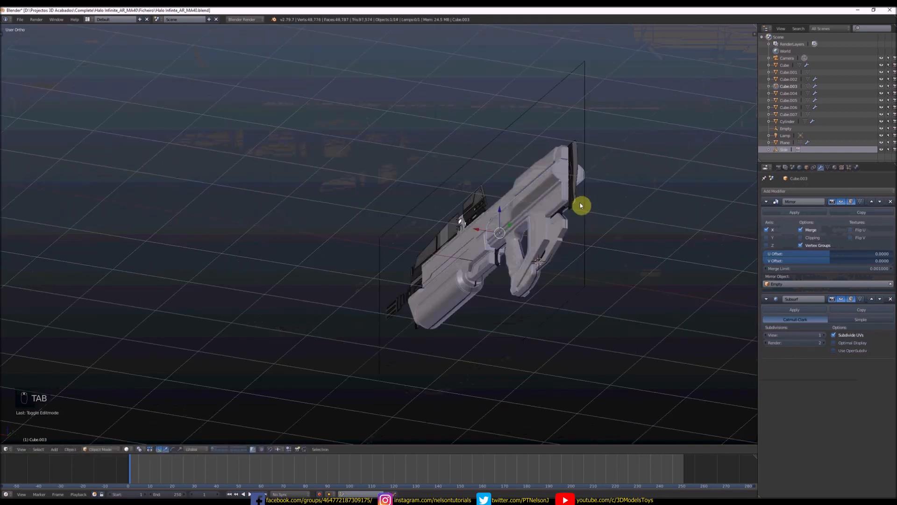
pyautogui.scroll(6, 547, 235)
pyautogui.click(826, 334)
pyautogui.scroll(-4, 543, 200)
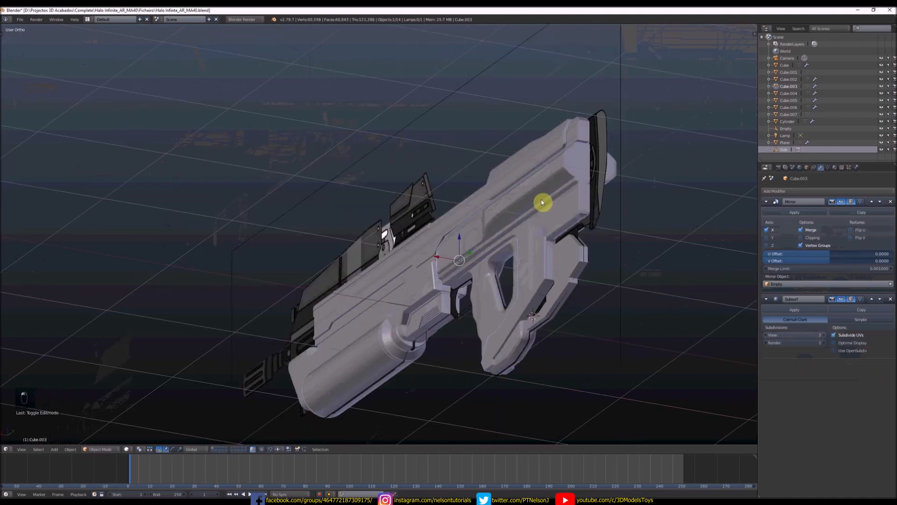
pyautogui.scroll(5, 552, 196)
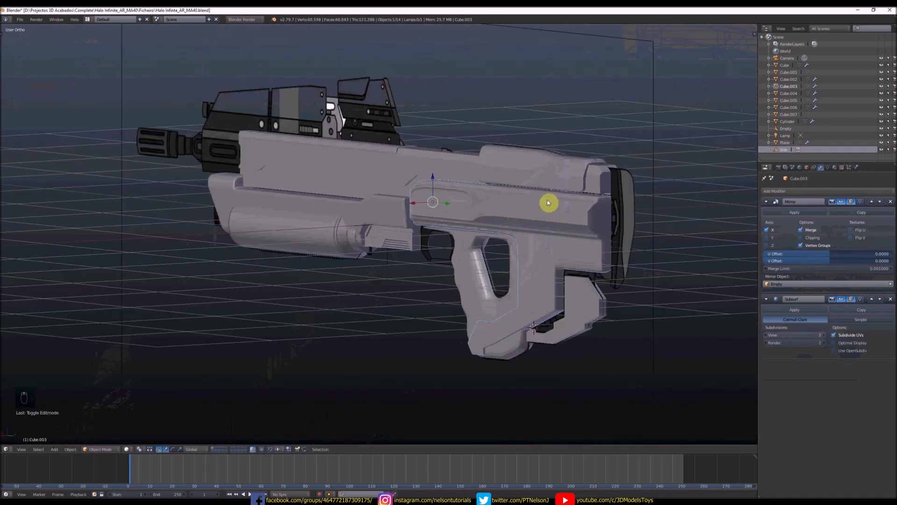
pyautogui.scroll(2, 586, 198)
pyautogui.scroll(-2, 420, 207)
pyautogui.moveTo(429, 206); pyautogui.dragTo(393, 203, button='middle')
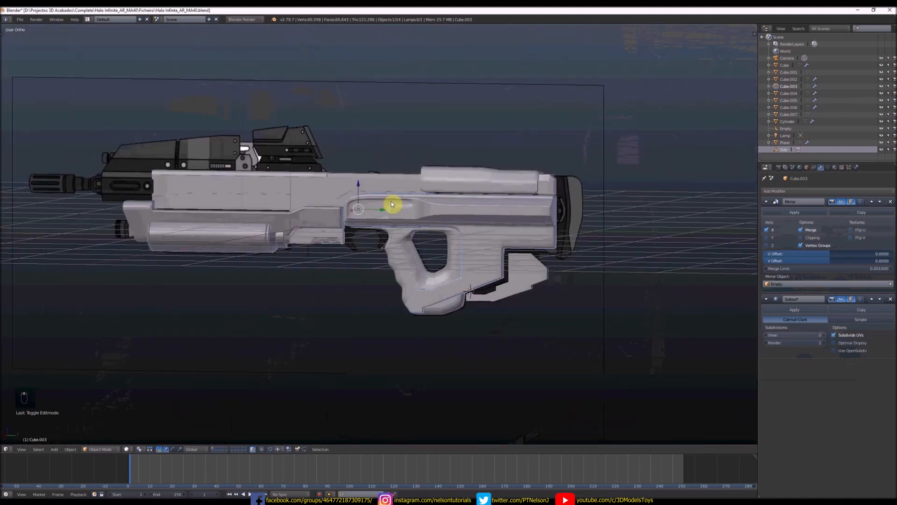
# - Add edge loops behind the body's front edge and on both sides of its upper front corner
pyautogui.scroll(3, 389, 202)
pyautogui.press('Tab')
pyautogui.scroll(3, 323, 201)
pyautogui.hotkey('ctrl', 'r')
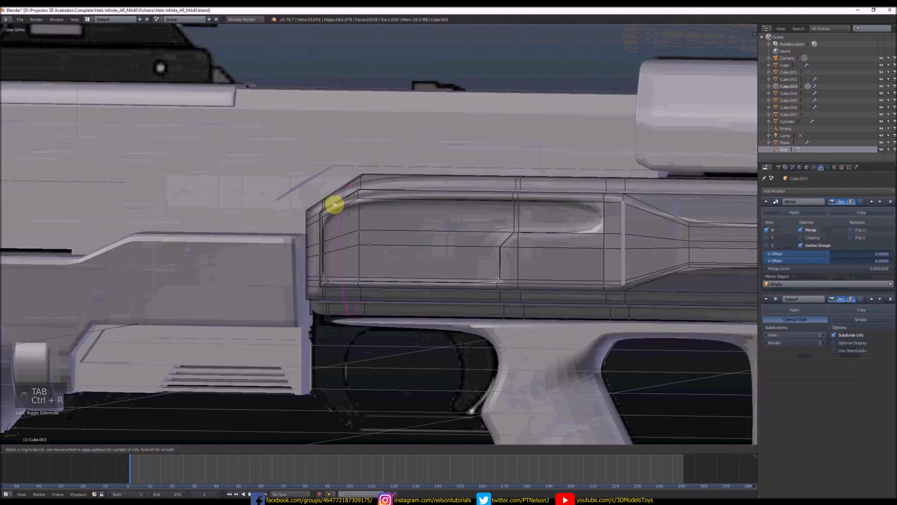
pyautogui.click(335, 210)
pyautogui.click(317, 215)
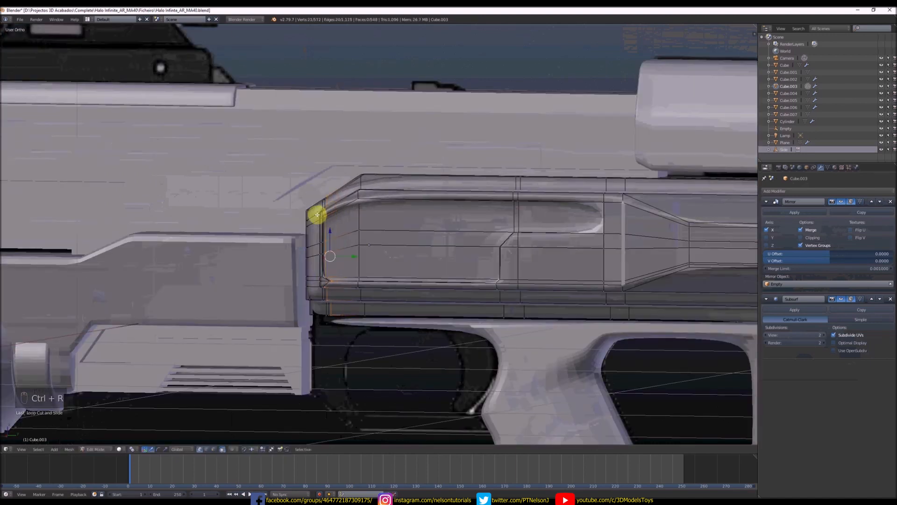
pyautogui.hotkey('ctrl', 'r')
pyautogui.click(350, 198)
pyautogui.click(365, 192)
pyautogui.hotkey('ctrl', 'r')
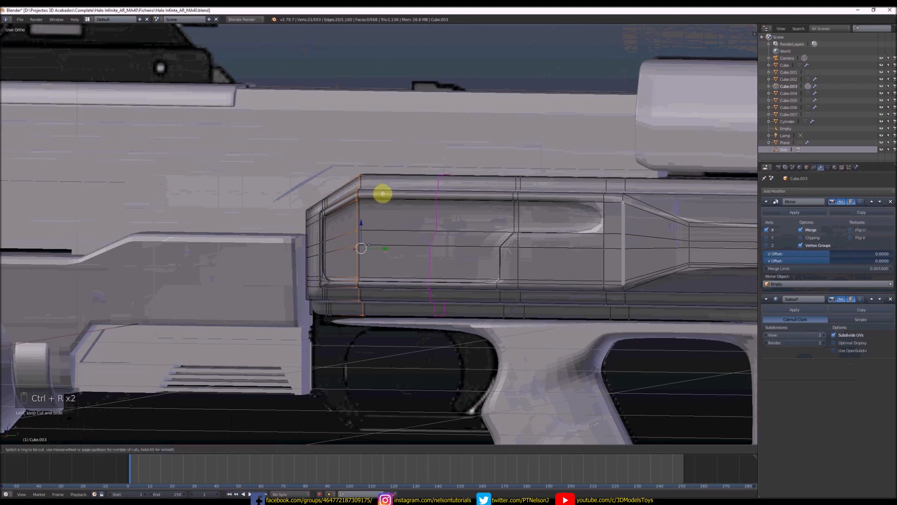
pyautogui.click(383, 194)
pyautogui.click(309, 190)
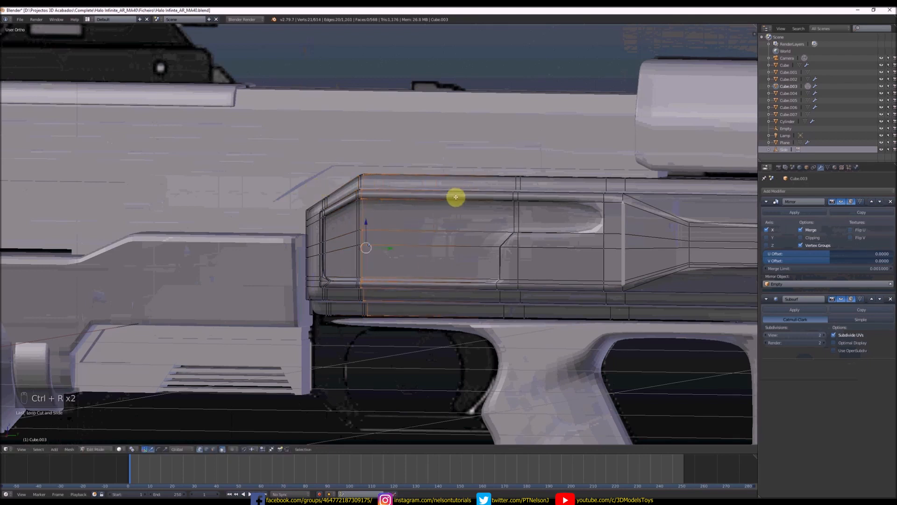
# - Add a vertical edge loop just in front of the stepped edge in the body's front panel
pyautogui.hotkey('ctrl', 'r')
pyautogui.click(495, 196)
pyautogui.click(538, 236)
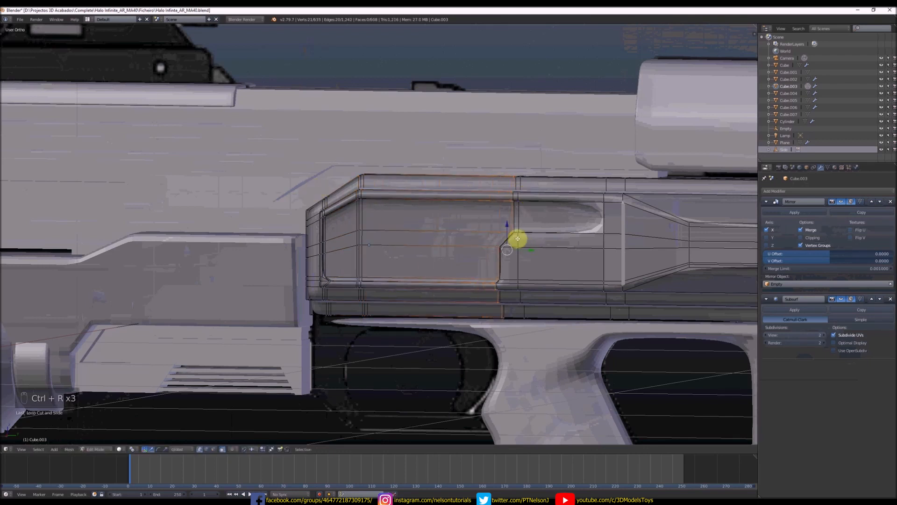
# - Add horizontal edge loops along the front panel's bottom and top edges and around the height of its step
pyautogui.hotkey('ctrl', 'r')
pyautogui.click(519, 239)
pyautogui.click(521, 246)
pyautogui.hotkey('ctrl', 'r')
pyautogui.click(519, 263)
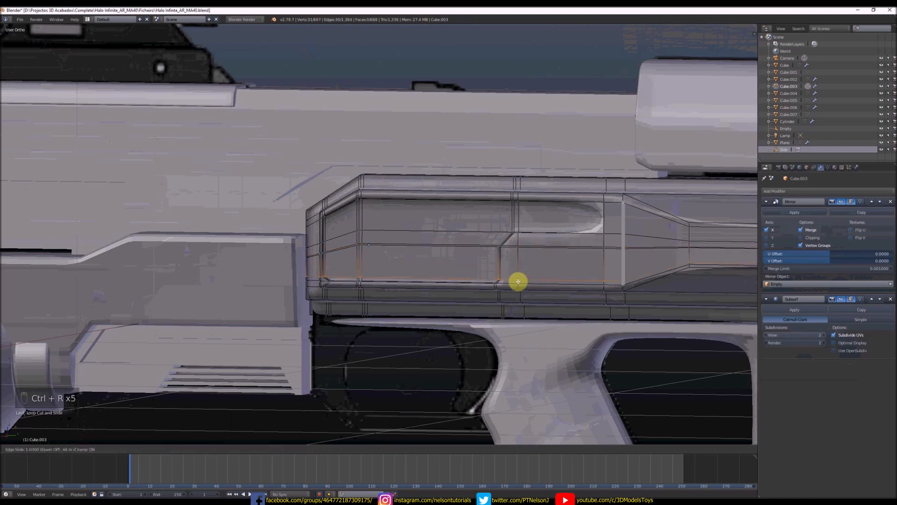
pyautogui.click(519, 278)
pyautogui.hotkey('ctrl', 'r')
pyautogui.hotkey('ctrl', 'r')
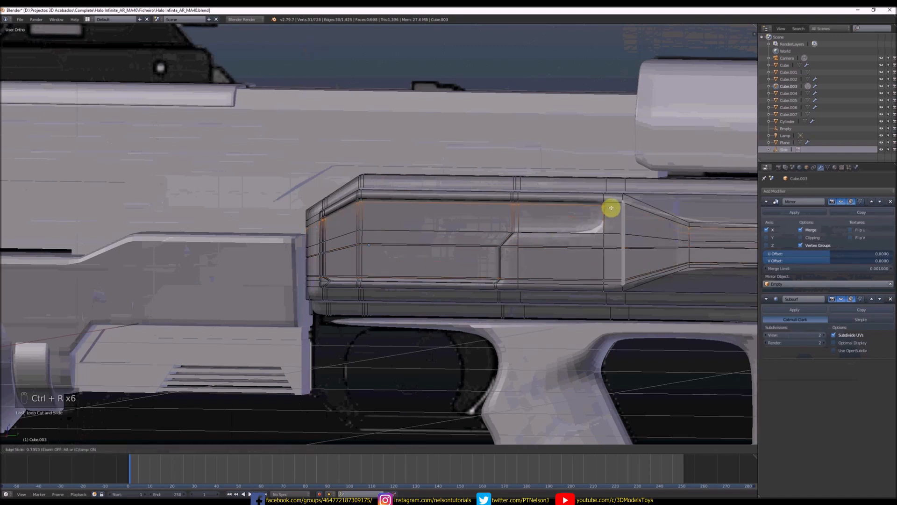
pyautogui.click(609, 206)
pyautogui.click(610, 231)
# - Add vertical edge loops around the narrow strip between the front panel's rear end and the tapered section
pyautogui.hotkey('ctrl', 'r')
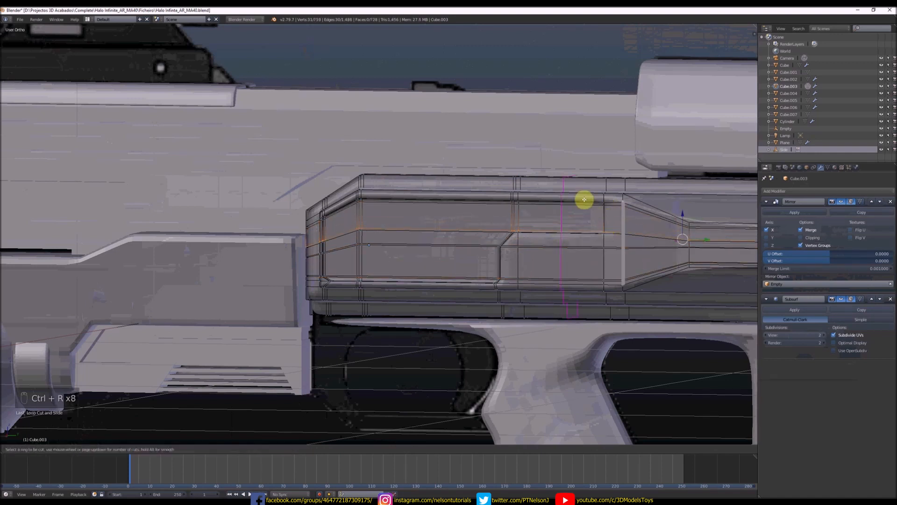
pyautogui.click(621, 200)
pyautogui.click(625, 200)
pyautogui.hotkey('ctrl', 'r')
pyautogui.hotkey('ctrl', 'r')
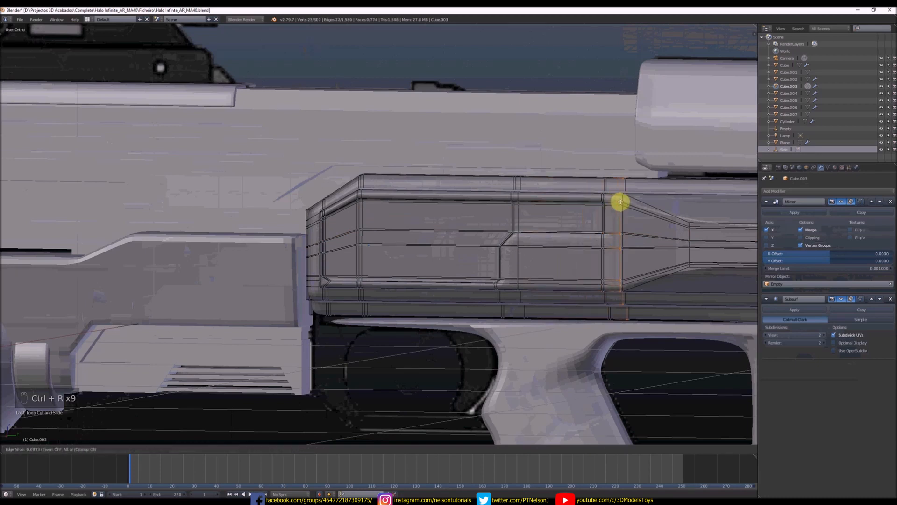
pyautogui.click(612, 201)
pyautogui.click(608, 201)
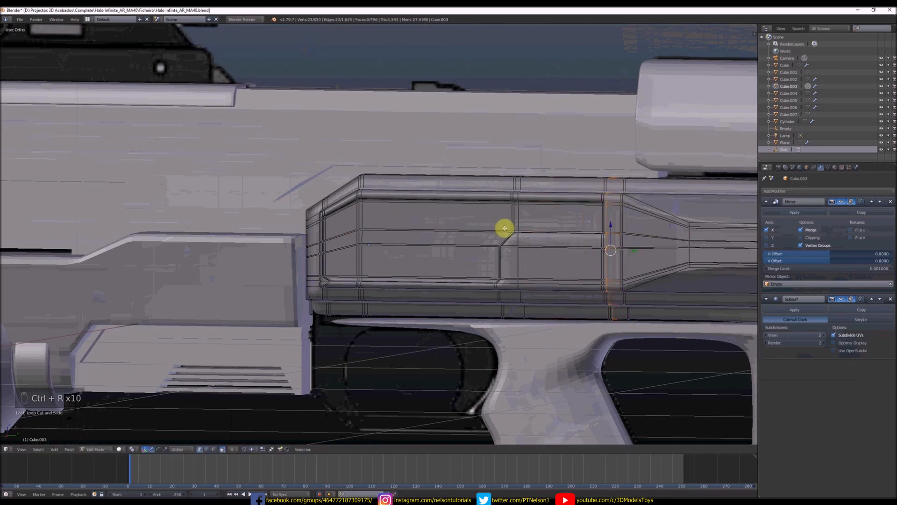
# - Add a supporting edge loop just behind the front panel's stepped edge
pyautogui.hotkey('ctrl', 'r')
pyautogui.click(508, 245)
pyautogui.click(507, 246)
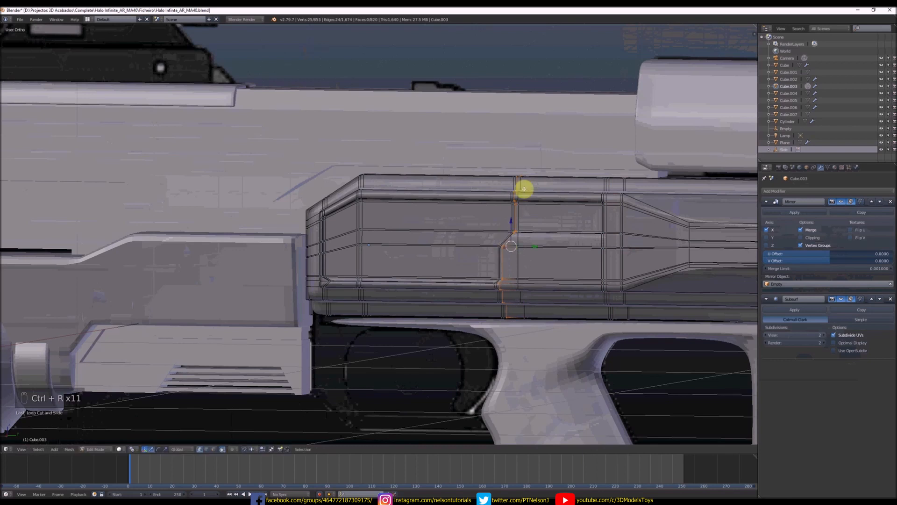
# - Add a supporting edge loop in the tapered section behind the front panel and leave mesh editing
pyautogui.keyDown('shift'); pyautogui.moveTo(657, 222); pyautogui.dragTo(565, 218, button='middle'); pyautogui.keyUp('shift')
pyautogui.hotkey('ctrl', 'r')
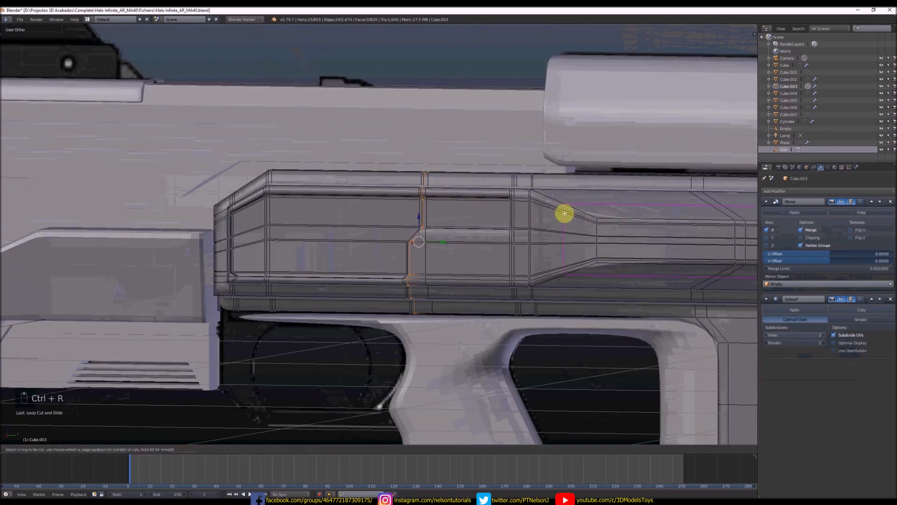
pyautogui.click(565, 213)
pyautogui.scroll(-3, 536, 212)
pyautogui.rightClick(579, 222)
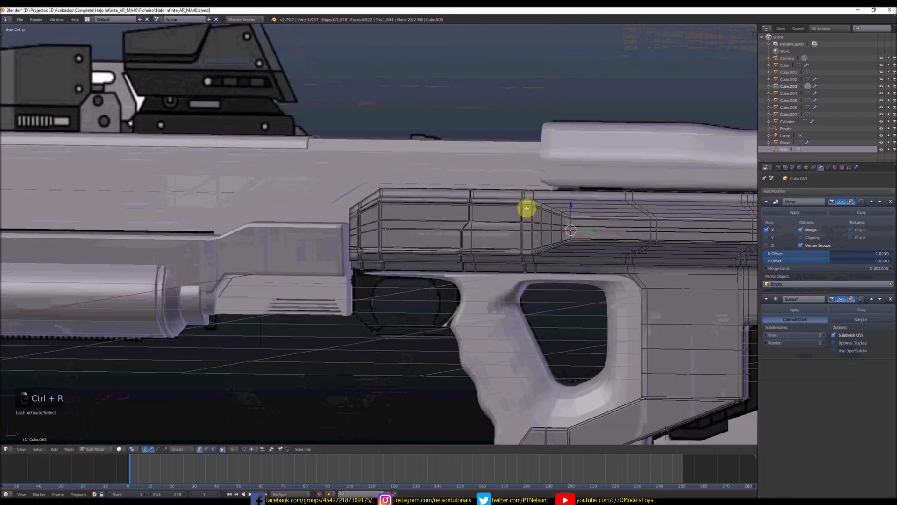
pyautogui.scroll(-4, 503, 216)
pyautogui.press('Tab')
pyautogui.moveTo(499, 221); pyautogui.dragTo(545, 218, button='middle')
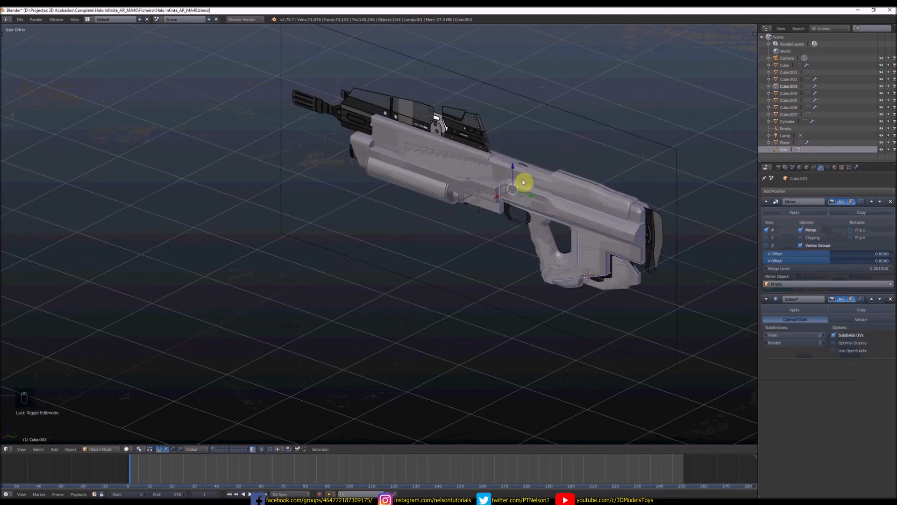
# - Add a plane mesh beside the rear body and rotate it upright so it faces the rifle's side
pyautogui.moveTo(521, 178); pyautogui.dragTo(615, 202, button='middle')
pyautogui.press('KP_3')
pyautogui.scroll(4, 568, 214)
pyautogui.hotkey('shift', 'a')
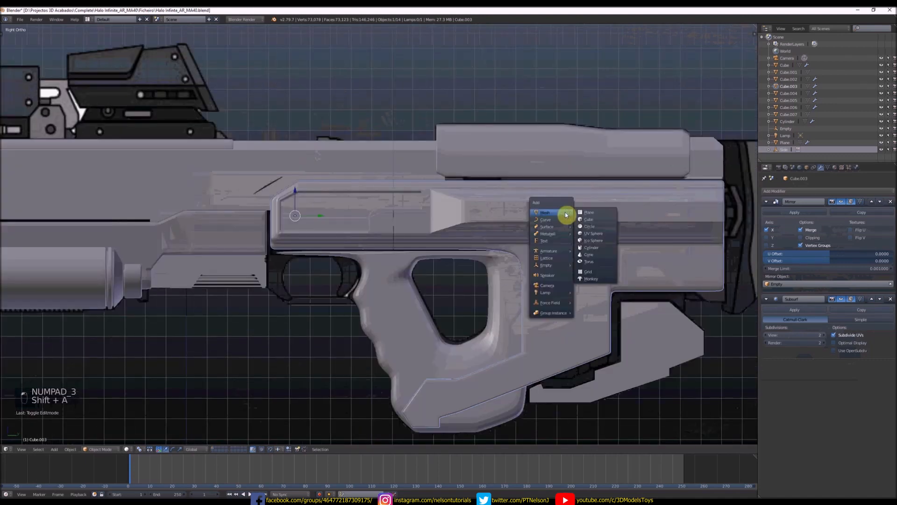
pyautogui.click(583, 215)
pyautogui.press('KP_1')
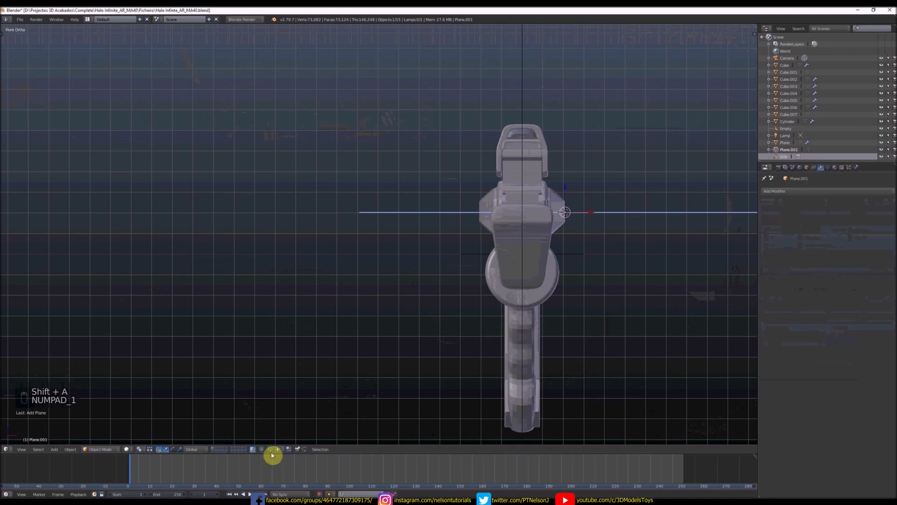
pyautogui.press('r')
pyautogui.click(612, 252)
pyautogui.moveTo(613, 252); pyautogui.dragTo(604, 263, button='middle')
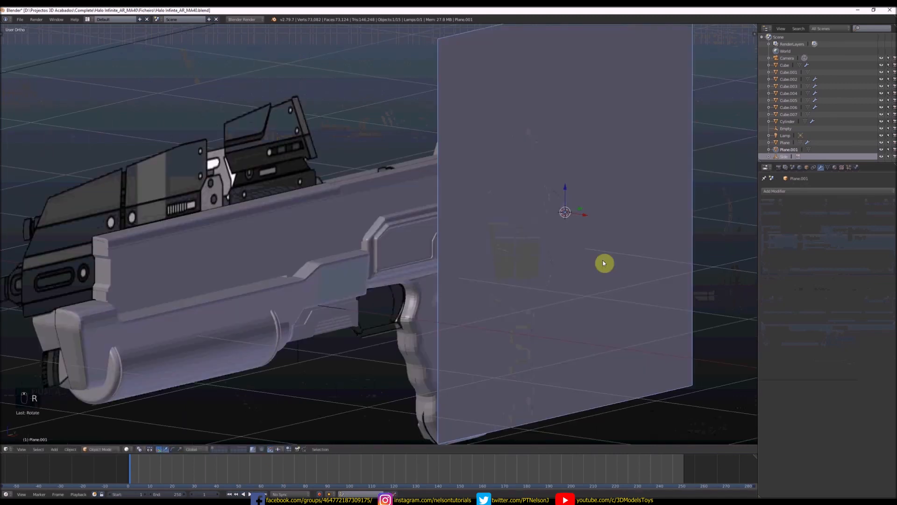
# - Scale the plane down to a small square and move it to the front end of the rear body's slotted strip
pyautogui.press('KP_3')
pyautogui.press('z')
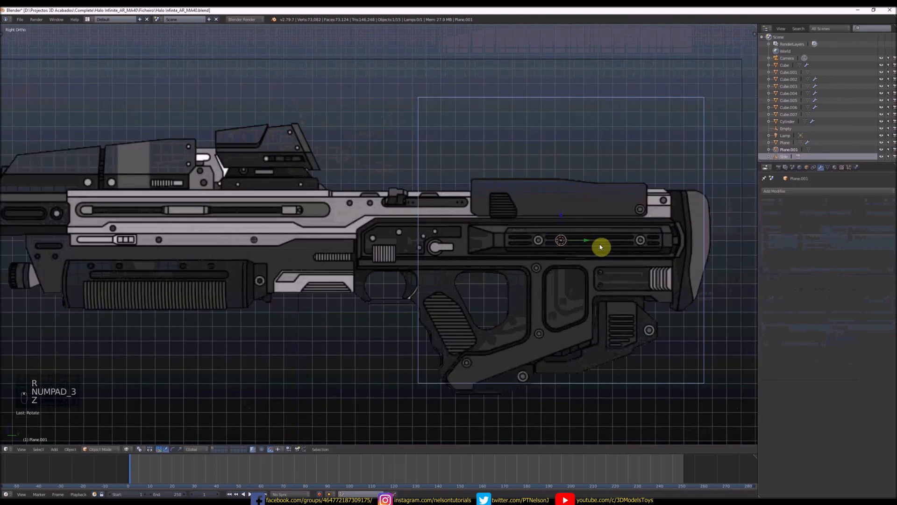
pyautogui.press('s')
pyautogui.click(572, 243)
pyautogui.scroll(3, 558, 237)
pyautogui.click(271, 450)
pyautogui.scroll(3, 520, 238)
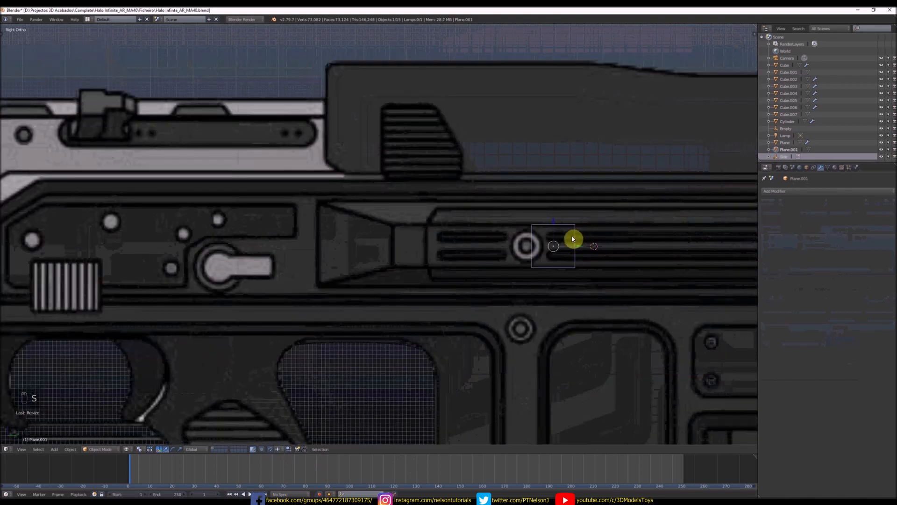
pyautogui.moveTo(583, 247); pyautogui.dragTo(475, 248)
# - Stretch the plane's rear edge along Y to the back end of the slotted strip and select its two long edges
pyautogui.press('Tab')
pyautogui.scroll(-5, 485, 261)
pyautogui.hotkey('ctrl', 'Tab')
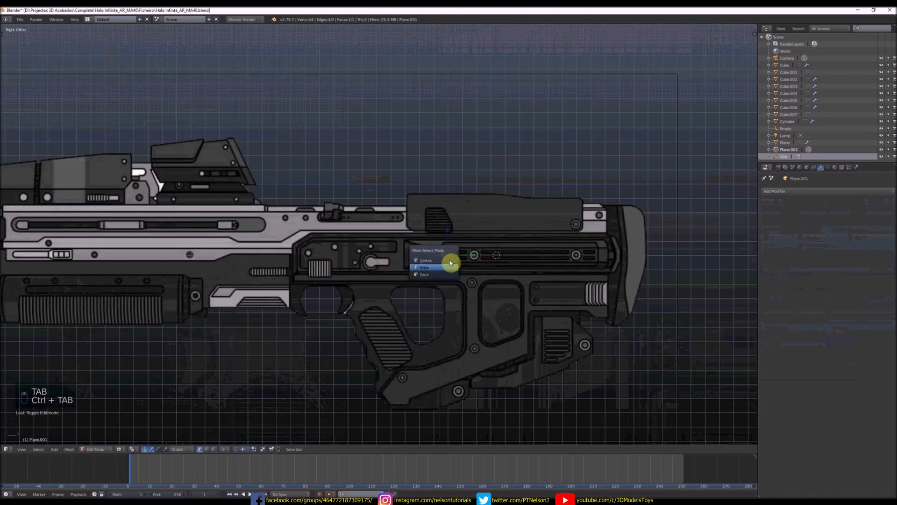
pyautogui.click(451, 267)
pyautogui.rightClick(582, 256)
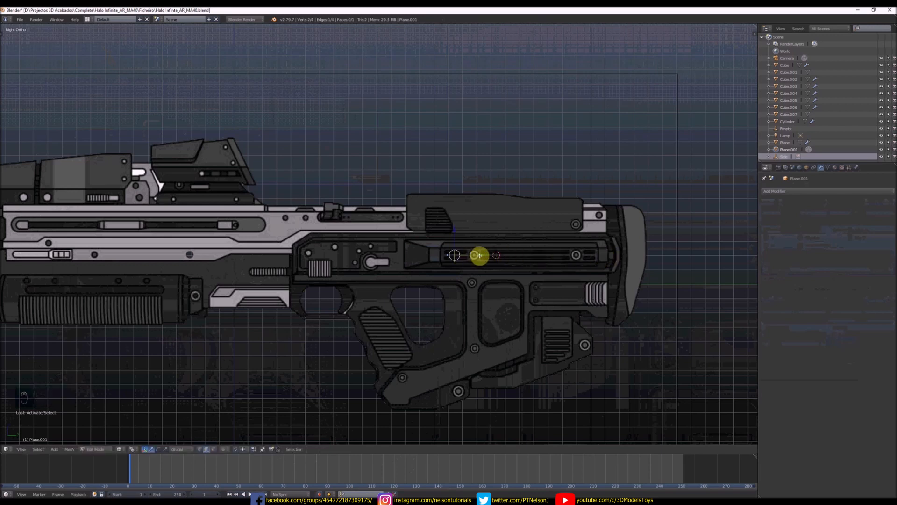
pyautogui.press('g')
pyautogui.press('y')
pyautogui.click(623, 245)
pyautogui.keyDown('shift'); pyautogui.rightClick(506, 264); pyautogui.keyUp('shift')
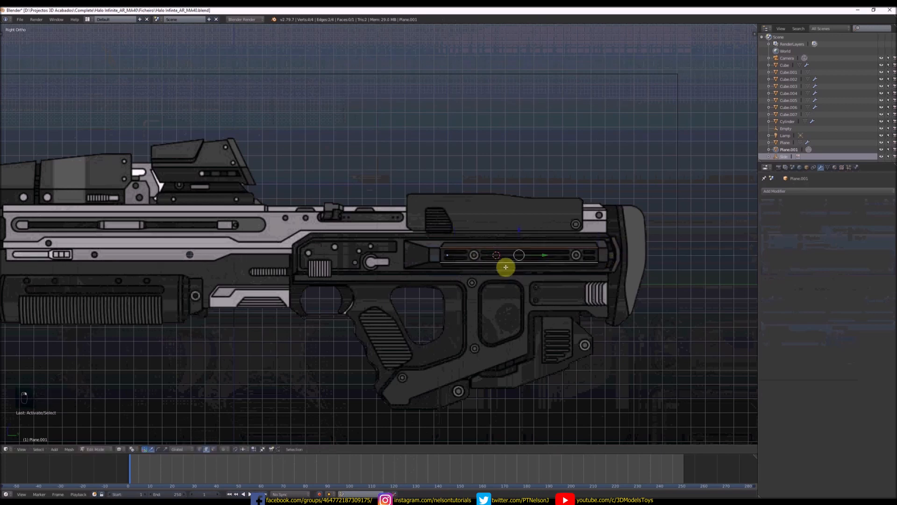
pyautogui.press('e')
pyautogui.rightClick(517, 243)
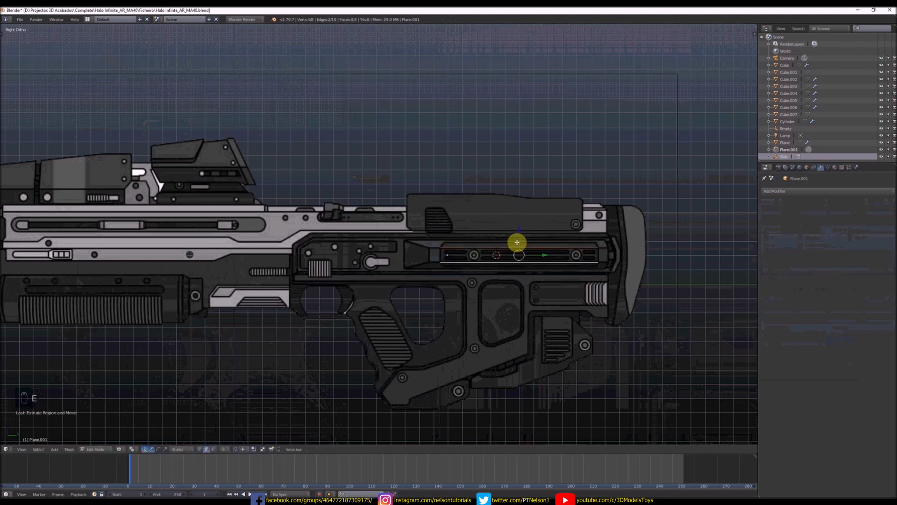
pyautogui.press('e')
pyautogui.rightClick(528, 227)
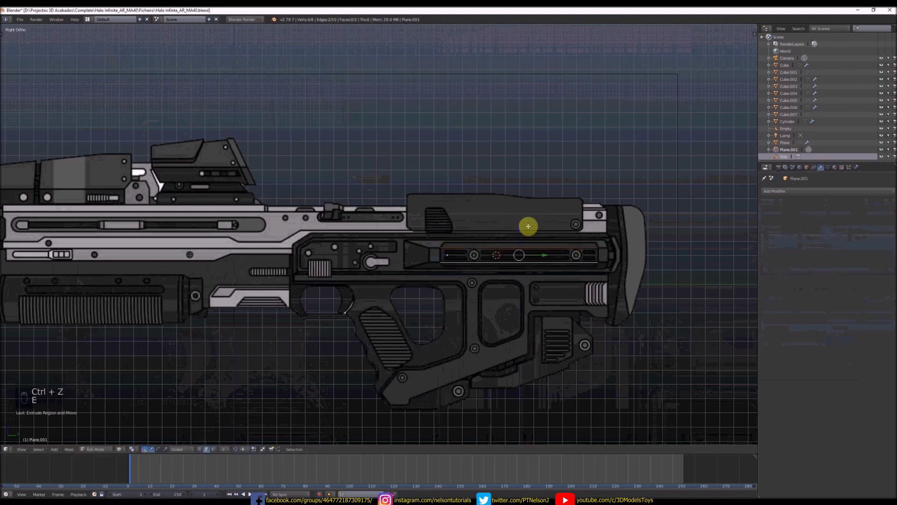
pyautogui.hotkey('ctrl', 'z')
# - Change the pivot point, extrude the two long edges and shorten the new edges along Y by a factor of about 0.95
pyautogui.click(134, 450)
pyautogui.click(144, 419)
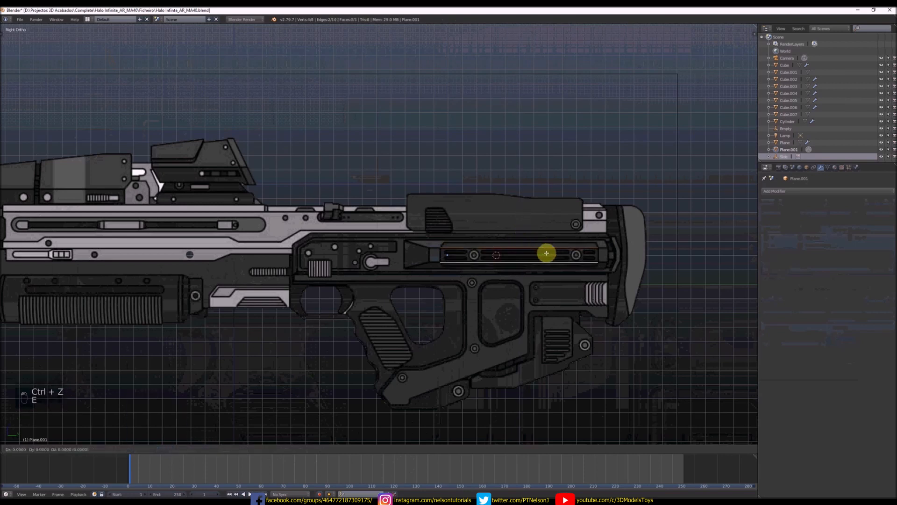
pyautogui.press('e')
pyautogui.click(562, 232)
pyautogui.scroll(3, 599, 235)
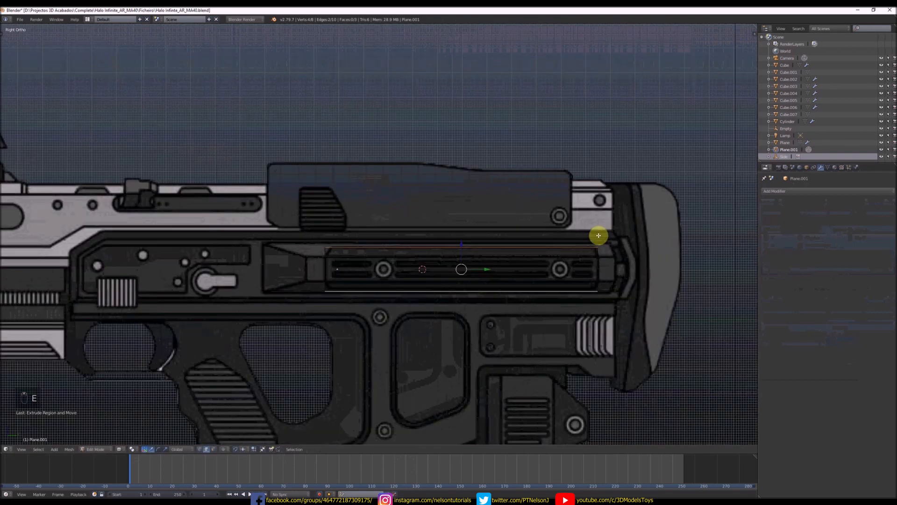
pyautogui.press('s')
pyautogui.press('y')
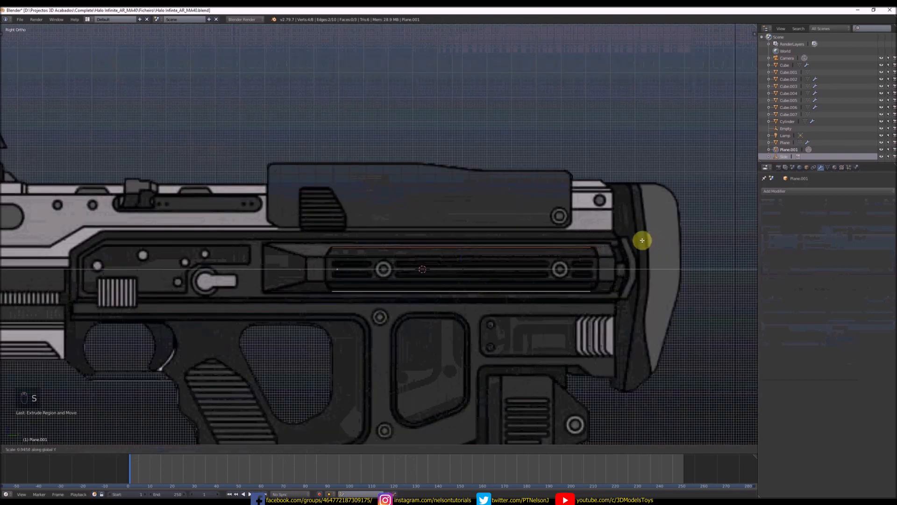
pyautogui.click(643, 240)
# - Push the extruded upper and lower edges inward toward the rifle body along X to slope the strip's borders
pyautogui.press('z')
pyautogui.scroll(-1, 612, 261)
pyautogui.moveTo(603, 268)
pyautogui.mouseDown(button='middle')
pyautogui.moveTo(539, 293)
pyautogui.moveTo(500, 281)
pyautogui.mouseUp(button='middle')
pyautogui.scroll(1, 495, 278)
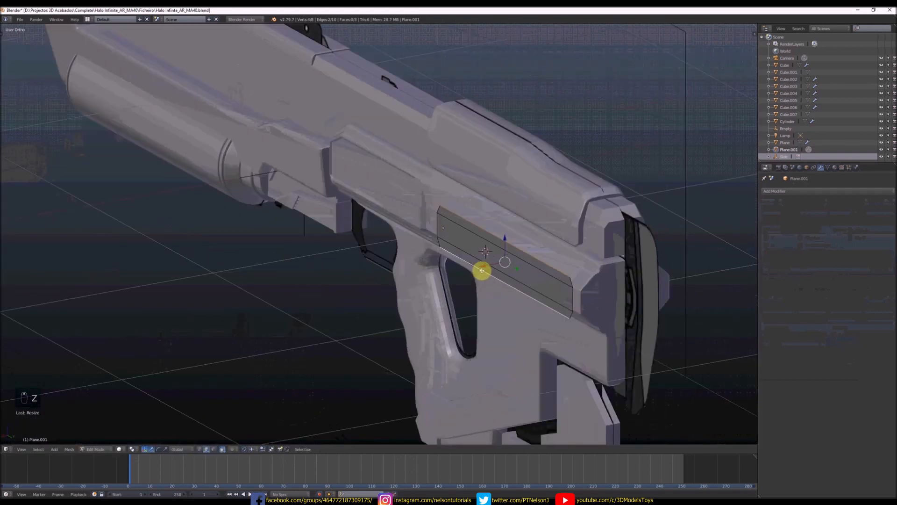
pyautogui.moveTo(483, 270); pyautogui.dragTo(491, 265)
# - Add a Subdivision Surface modifier to the strip and check its shape outside mesh editing
pyautogui.click(804, 192)
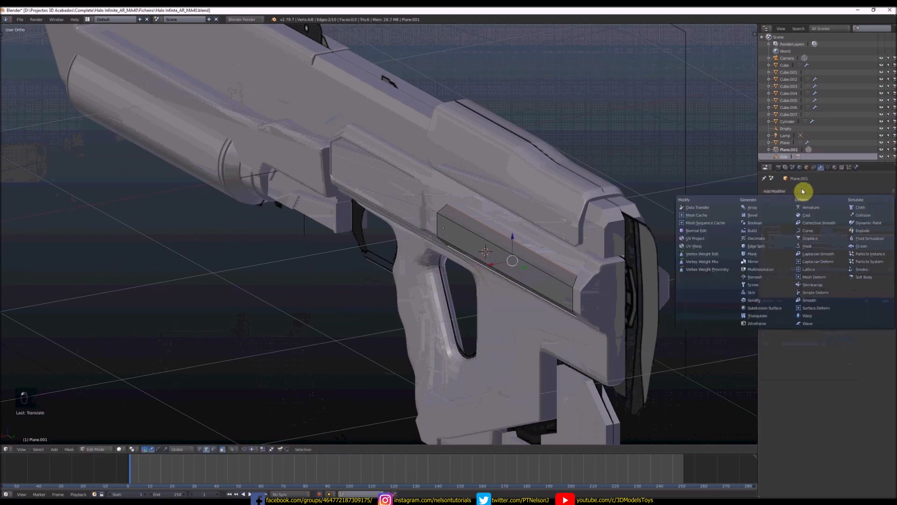
pyautogui.click(775, 310)
pyautogui.moveTo(483, 261); pyautogui.dragTo(524, 234, button='middle')
pyautogui.press('Tab')
pyautogui.scroll(-3, 531, 251)
pyautogui.scroll(3, 576, 251)
pyautogui.press('Tab')
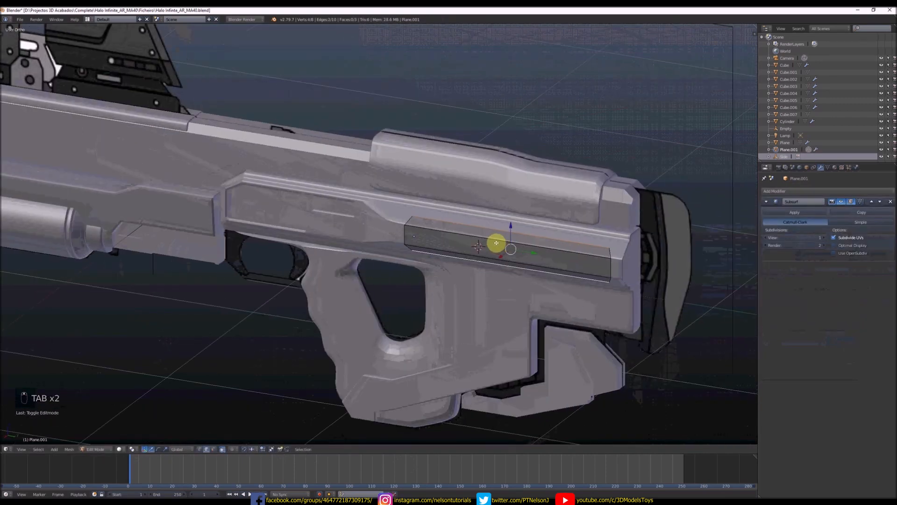
# - Extrude all of the strip's faces slightly outward to give it thickness
pyautogui.hotkey('ctrl', 'r')
pyautogui.rightClick(496, 242)
pyautogui.press('a')
pyautogui.press('a')
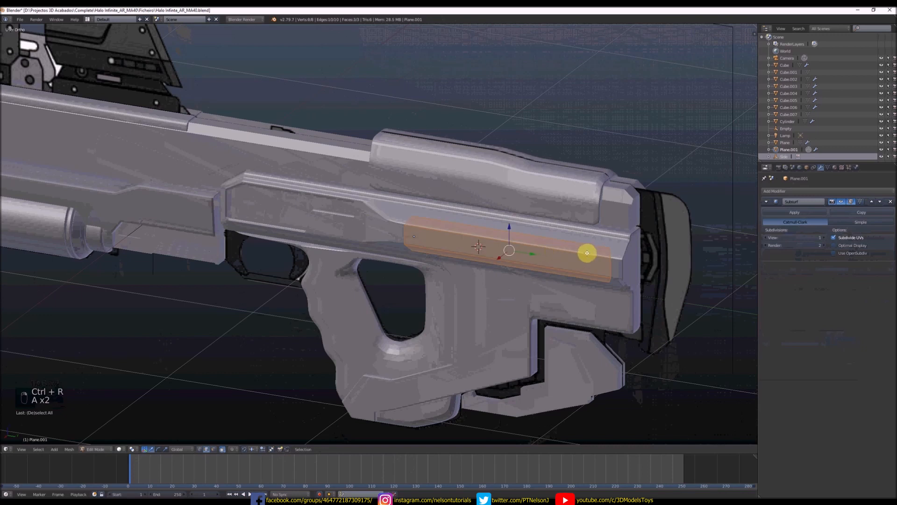
pyautogui.moveTo(606, 255); pyautogui.dragTo(574, 257, button='middle')
pyautogui.scroll(2, 574, 257)
pyautogui.press('e')
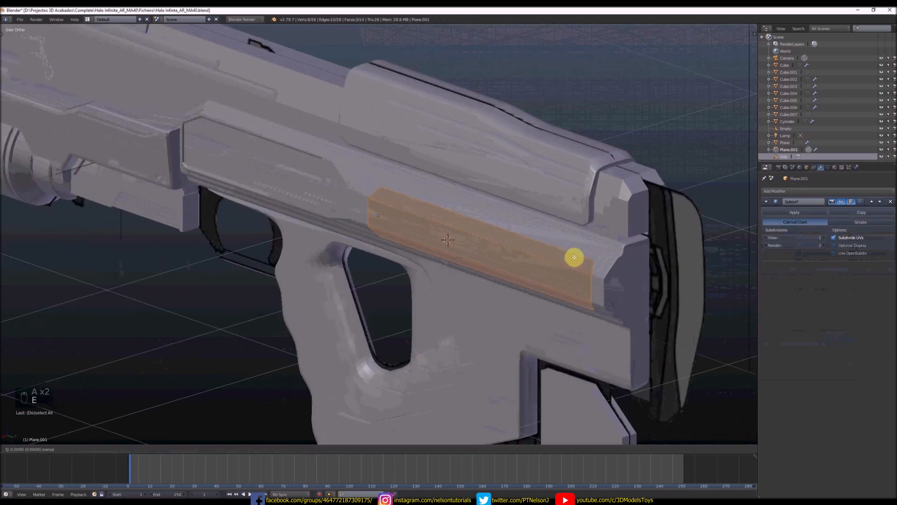
pyautogui.click(576, 257)
pyautogui.press('Tab')
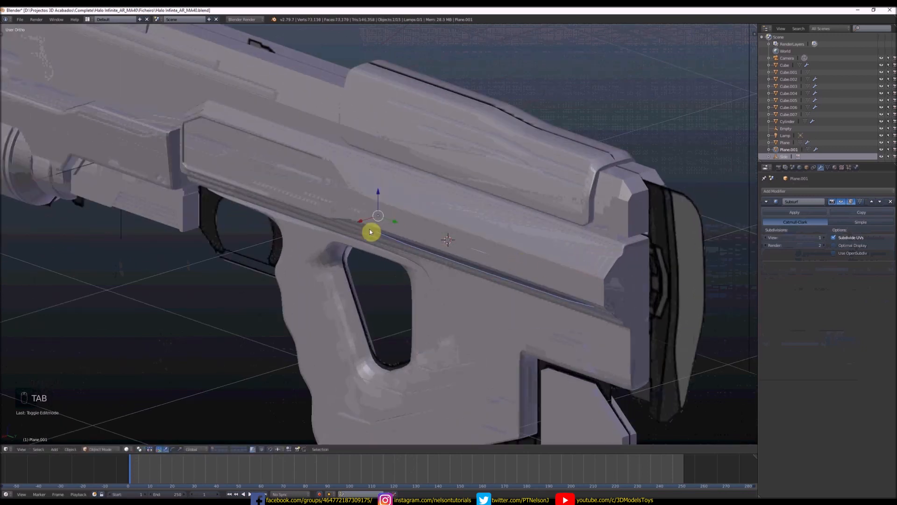
# - Select the strip's whole mesh and make its normals consistent
pyautogui.press('Tab')
pyautogui.press('a')
pyautogui.press('a')
pyautogui.press('a')
pyautogui.press('a')
pyautogui.press('a')
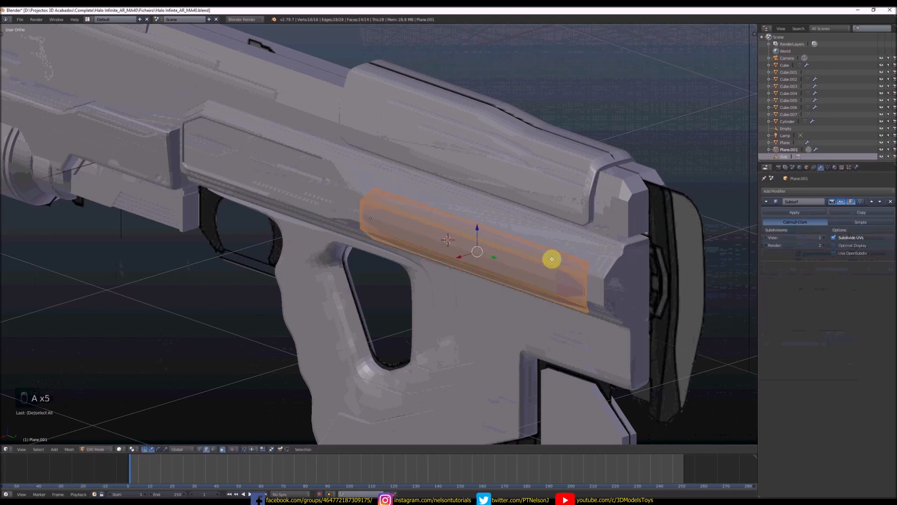
pyautogui.hotkey('ctrl', 'n')
# - Add three evenly spaced vertical edge loops along the strip
pyautogui.hotkey('ctrl', 'r')
pyautogui.scroll(2, 495, 247)
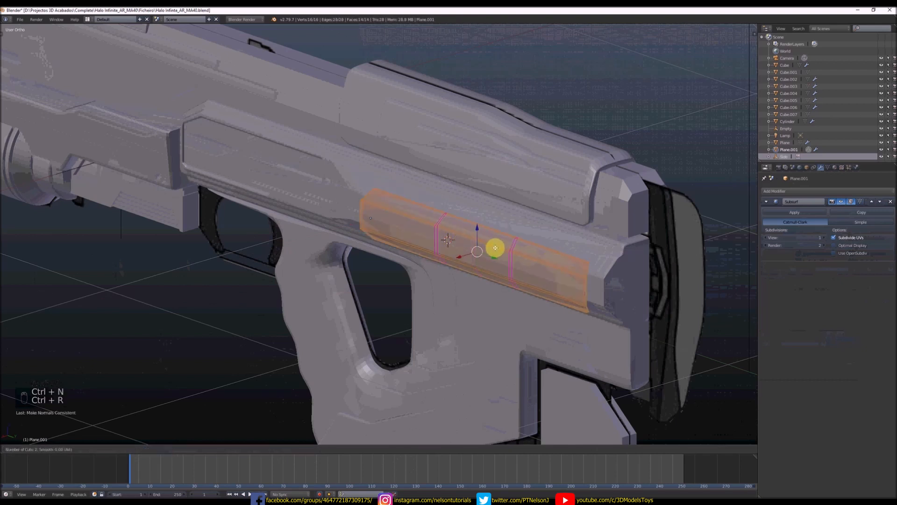
pyautogui.click(496, 248)
pyautogui.rightClick(495, 247)
# - Switch to face selection and isolate the strip in local view
pyautogui.moveTo(566, 265); pyautogui.dragTo(523, 267, button='middle')
pyautogui.hotkey('ctrl', 'Tab')
pyautogui.rightClick(541, 263)
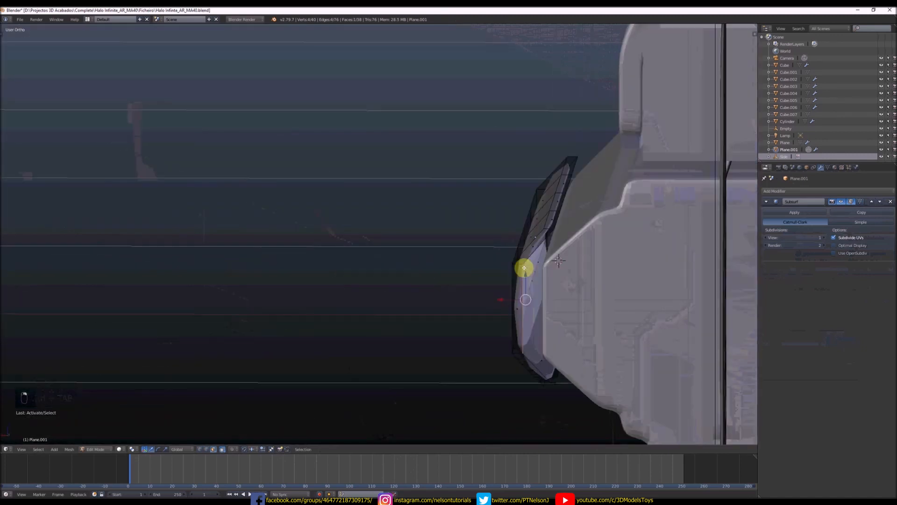
pyautogui.press('KP_Divide')
pyautogui.moveTo(484, 244); pyautogui.dragTo(426, 234, button='middle')
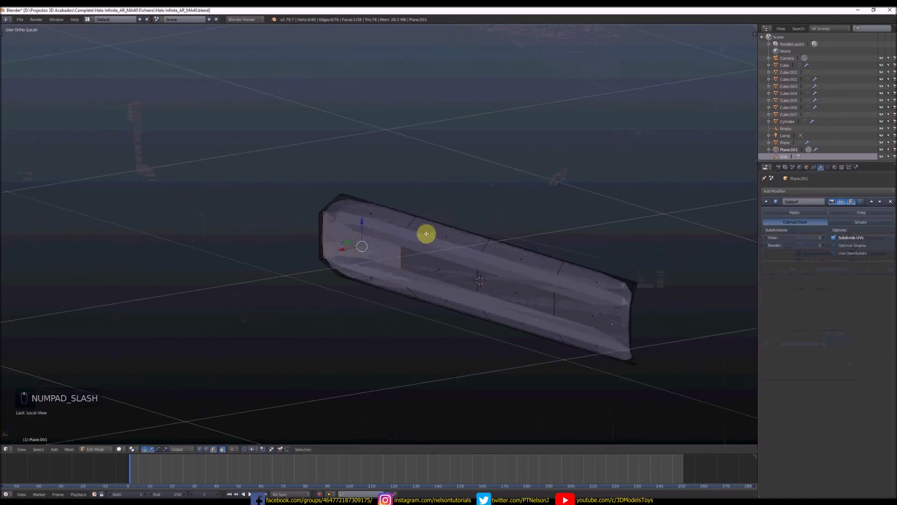
# - Select all twelve faces on the strip's inner side and nudge them slightly along the X axis
pyautogui.rightClick(399, 225)
pyautogui.keyDown('shift'); pyautogui.rightClick(436, 240); pyautogui.keyUp('shift')
pyautogui.keyDown('shift'); pyautogui.rightClick(511, 258); pyautogui.keyUp('shift')
pyautogui.keyDown('shift'); pyautogui.rightClick(575, 275); pyautogui.keyUp('shift')
pyautogui.keyDown('shift'); pyautogui.rightClick(590, 304); pyautogui.keyUp('shift')
pyautogui.keyDown('shift'); pyautogui.rightClick(530, 290); pyautogui.keyUp('shift')
pyautogui.keyDown('shift'); pyautogui.rightClick(452, 276); pyautogui.keyUp('shift')
pyautogui.keyDown('shift'); pyautogui.rightClick(384, 267); pyautogui.keyUp('shift')
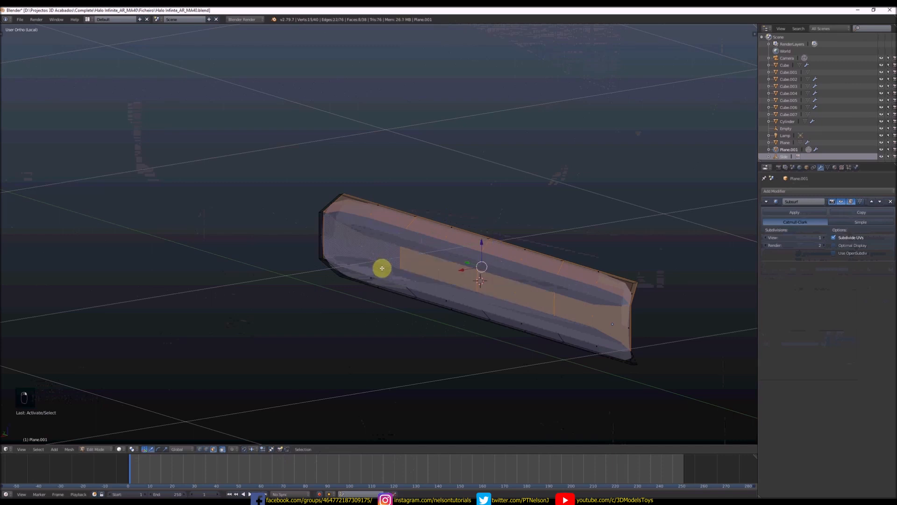
pyautogui.moveTo(382, 268); pyautogui.dragTo(384, 214, button='middle')
pyautogui.keyDown('shift'); pyautogui.rightClick(399, 343); pyautogui.keyUp('shift')
pyautogui.keyDown('shift'); pyautogui.rightClick(455, 324); pyautogui.keyUp('shift')
pyautogui.keyDown('shift'); pyautogui.rightClick(515, 299); pyautogui.keyUp('shift')
pyautogui.keyDown('shift'); pyautogui.rightClick(572, 260); pyautogui.keyUp('shift')
pyautogui.moveTo(573, 258); pyautogui.dragTo(524, 267, button='middle')
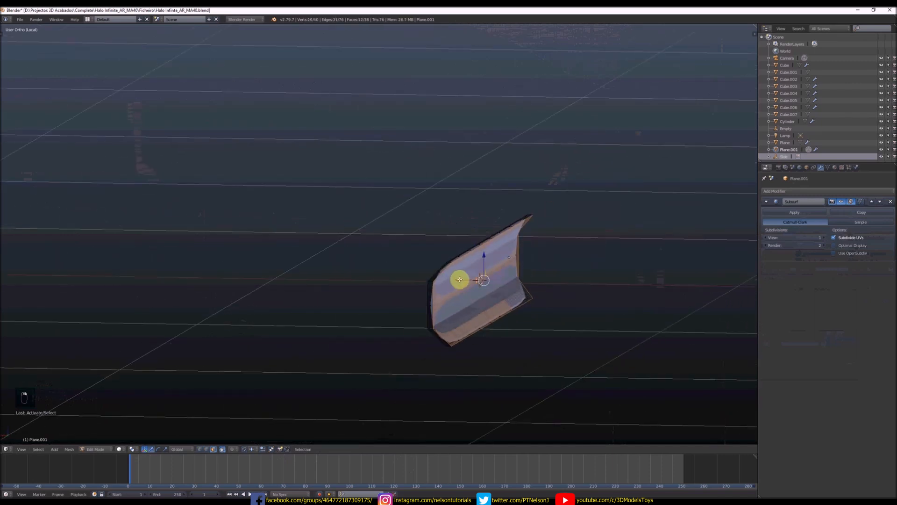
pyautogui.moveTo(460, 280); pyautogui.dragTo(462, 281)
# - Add a pair of edge loops around the strip's outer rim, within its thickness
pyautogui.scroll(3, 497, 256)
pyautogui.moveTo(457, 277); pyautogui.dragTo(516, 261, button='middle')
pyautogui.hotkey('ctrl', 'r')
pyautogui.click(494, 252)
pyautogui.click(493, 252)
pyautogui.scroll(-3, 494, 252)
pyautogui.press('Tab')
pyautogui.press('Tab')
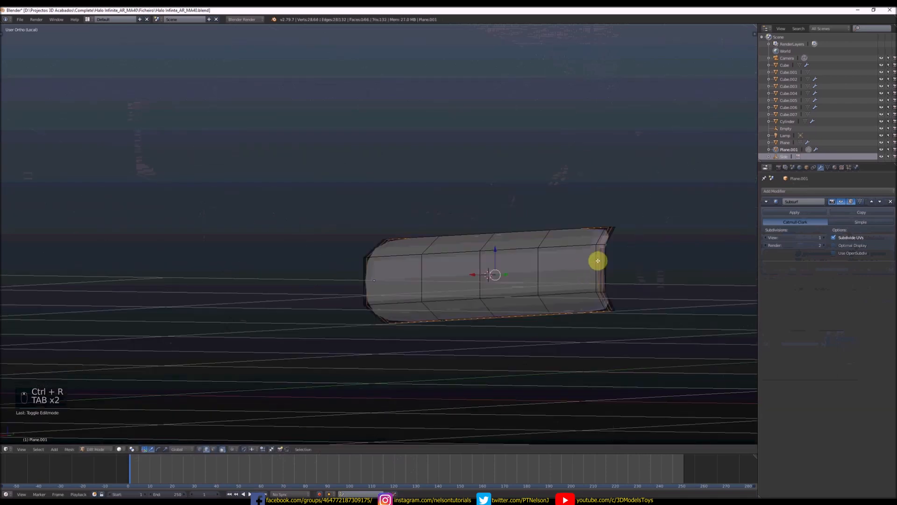
# - Add horizontal edge loops along the strip's flat front face, near its upper and lower edges
pyautogui.hotkey('ctrl', 'r')
pyautogui.click(597, 260)
pyautogui.click(605, 243)
pyautogui.hotkey('ctrl', 'r')
pyautogui.click(593, 264)
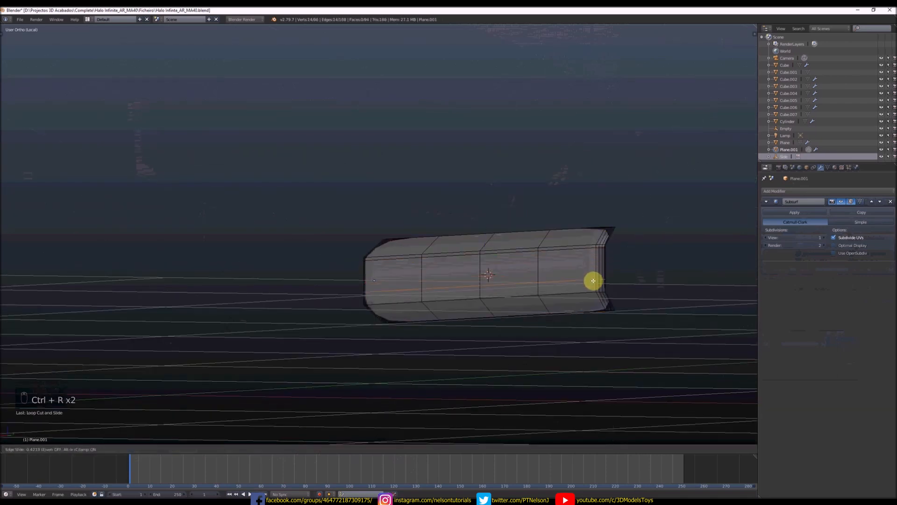
pyautogui.click(594, 282)
# - Add vertical edge loops close to the strip's rear and front ends and return to the full scene view
pyautogui.moveTo(593, 283); pyautogui.dragTo(610, 270, button='middle')
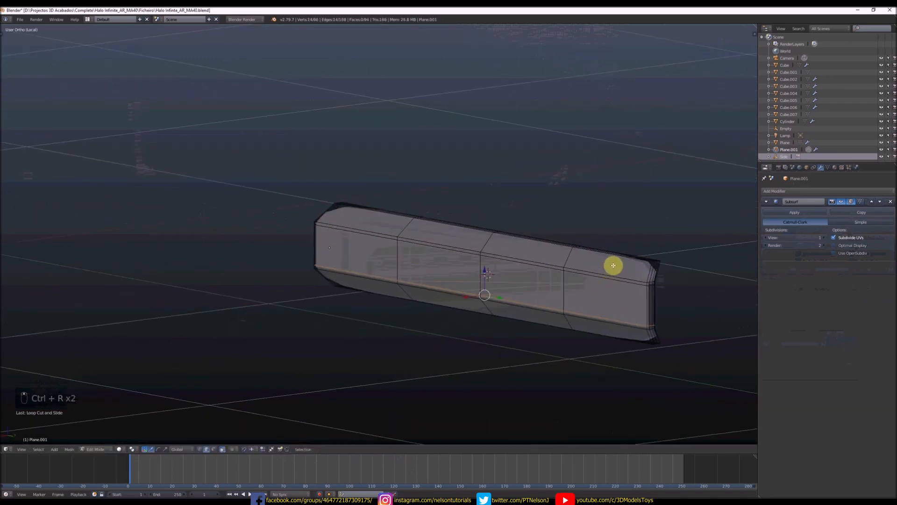
pyautogui.hotkey('ctrl', 'r')
pyautogui.click(613, 265)
pyautogui.click(651, 266)
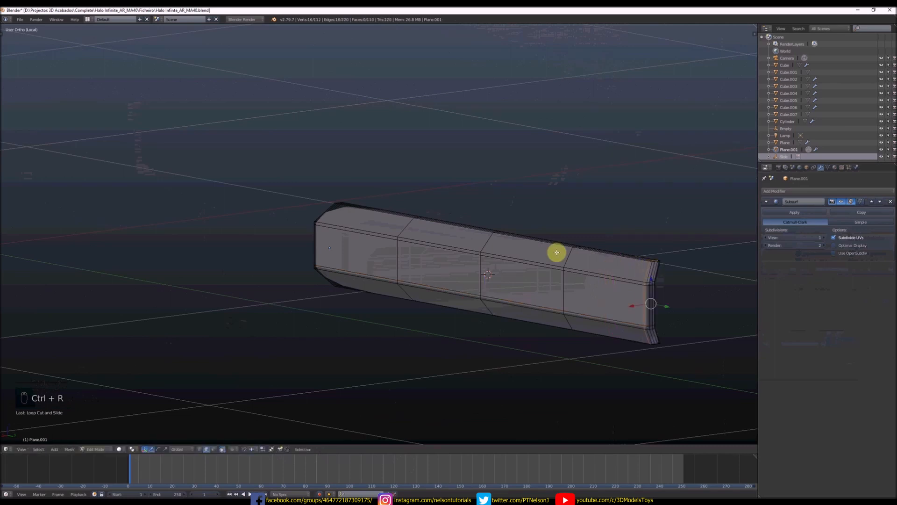
pyautogui.hotkey('ctrl', 'r')
pyautogui.click(357, 216)
pyautogui.click(322, 210)
pyautogui.moveTo(322, 210); pyautogui.dragTo(517, 259, button='middle')
pyautogui.press('Tab')
pyautogui.scroll(-6, 517, 270)
pyautogui.press('KP_Divide')
# - Set the strip's origin to its geometry and move it about 0.024 inward along X toward the rifle body
pyautogui.scroll(-3, 510, 256)
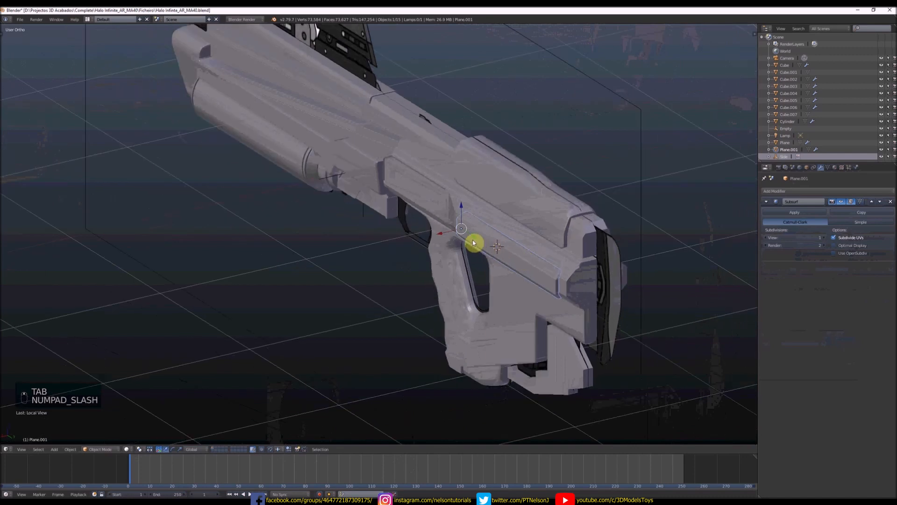
pyautogui.scroll(1, 473, 243)
pyautogui.press('t')
pyautogui.click(35, 115)
pyautogui.click(35, 130)
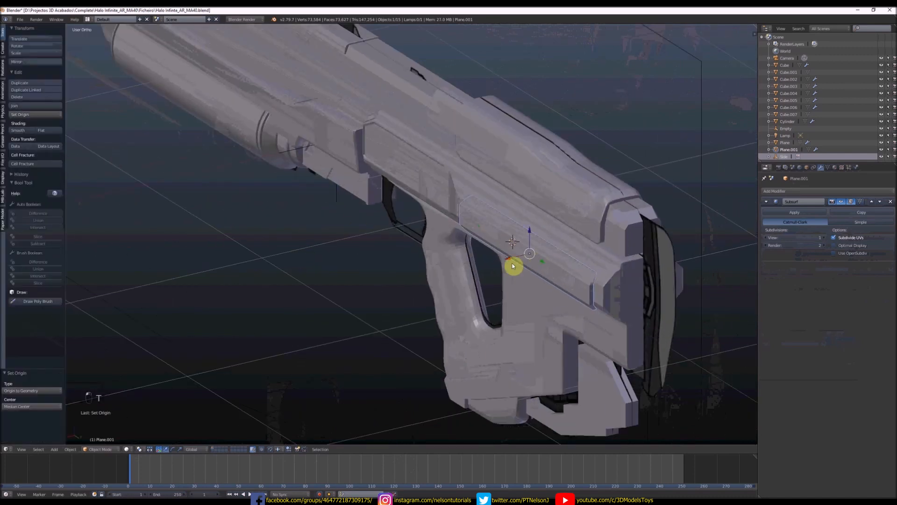
pyautogui.moveTo(508, 257); pyautogui.dragTo(512, 256)
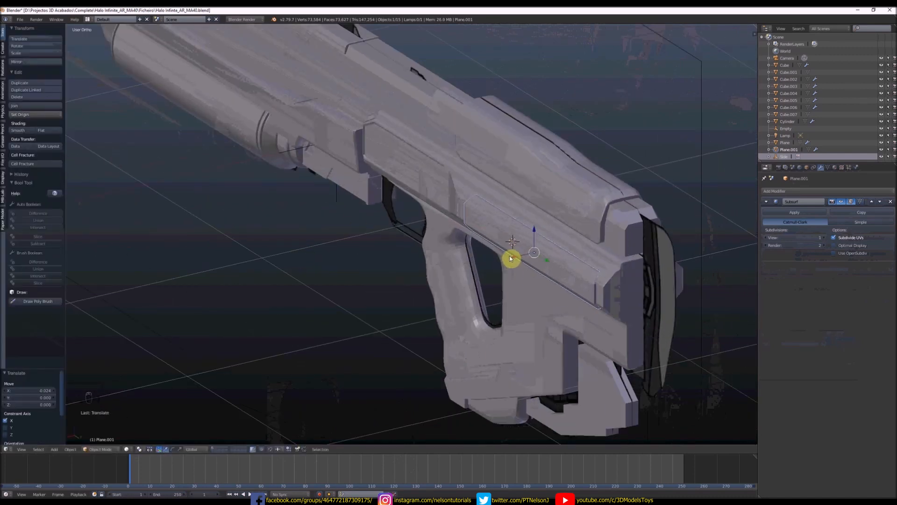
# - Add a Mirror modifier on the X axis to the side strip, using Empty as the mirror object
pyautogui.moveTo(513, 256); pyautogui.dragTo(654, 225, button='middle')
pyautogui.click(794, 192)
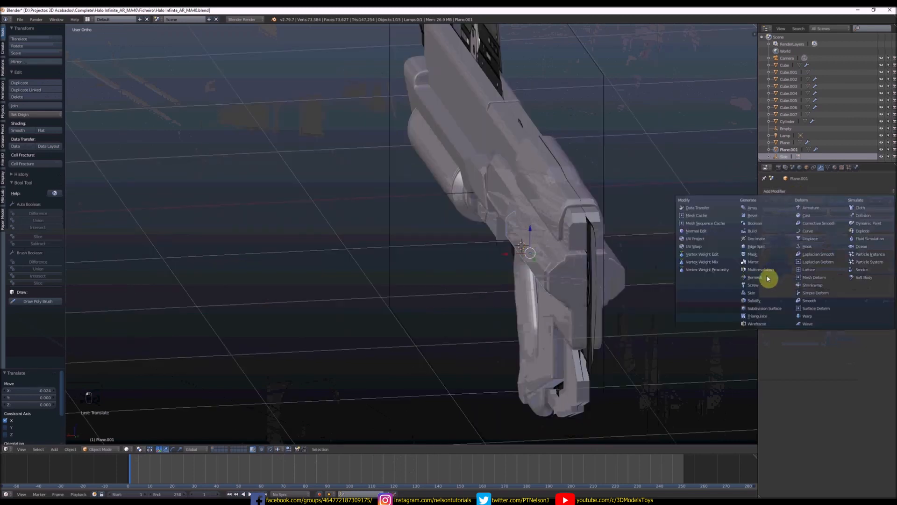
pyautogui.click(767, 262)
pyautogui.scroll(-2, 792, 416)
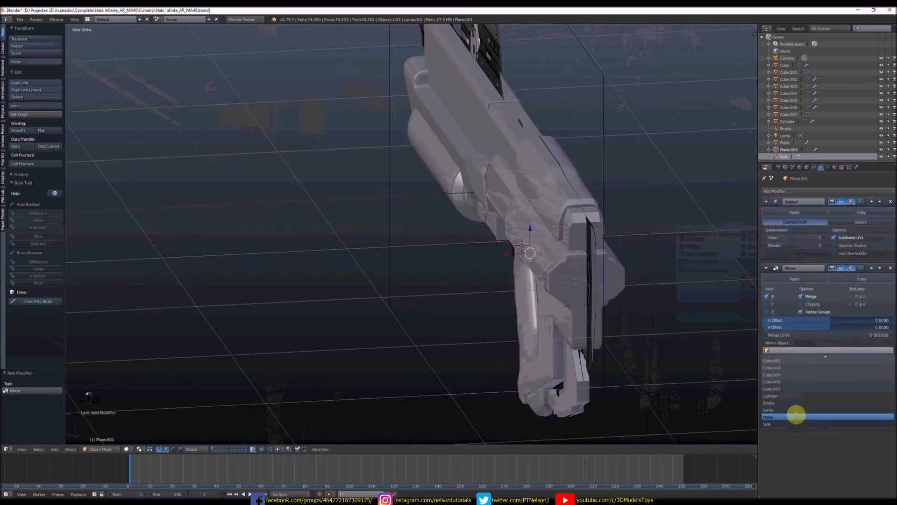
pyautogui.click(797, 415)
pyautogui.scroll(-4, 467, 226)
# - Compare the side strip's outline with the reference image in the right view, alternating wireframe and solid display
pyautogui.press('KP_3')
pyautogui.scroll(3, 482, 201)
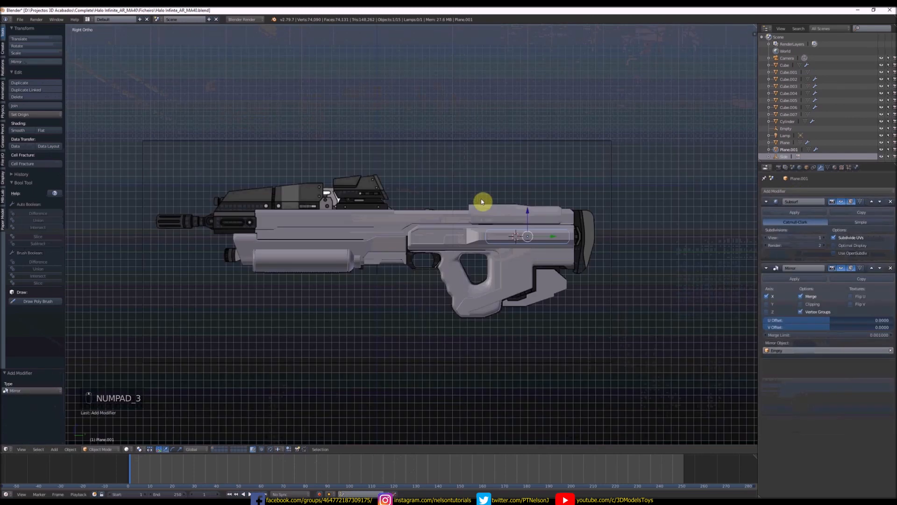
pyautogui.scroll(5, 395, 251)
pyautogui.press('z')
pyautogui.scroll(-4, 514, 231)
pyautogui.press('z')
pyautogui.press('z')
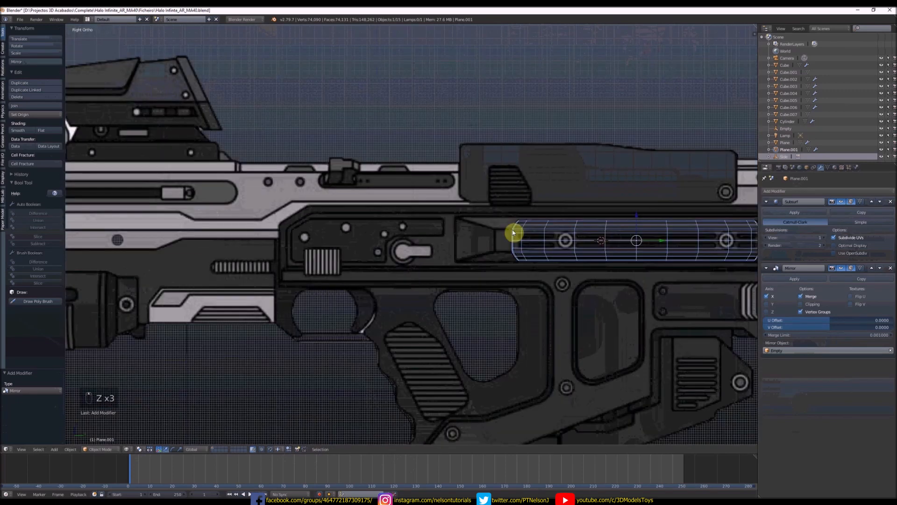
pyautogui.scroll(-2, 585, 232)
pyautogui.press('z')
pyautogui.scroll(2, 547, 243)
pyautogui.press('z')
pyautogui.scroll(4, 526, 242)
pyautogui.press('z')
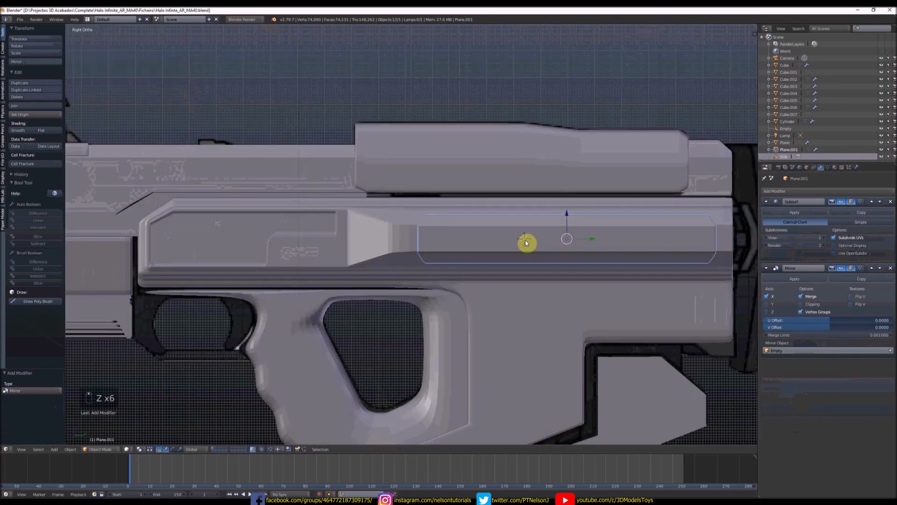
# - Apply the side strip's Subsurf and Mirror modifiers
pyautogui.moveTo(527, 243); pyautogui.dragTo(642, 221, button='middle')
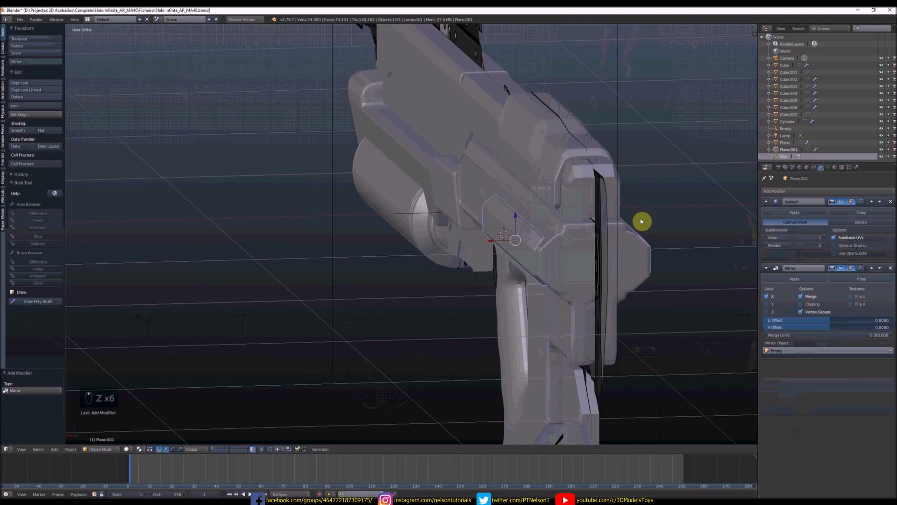
pyautogui.click(781, 213)
pyautogui.click(781, 212)
pyautogui.moveTo(464, 247); pyautogui.dragTo(561, 261, button='middle')
# - Add a cube over the strip's front upper slot in the right view and scale it down towards the slot's size
pyautogui.press('KP_3')
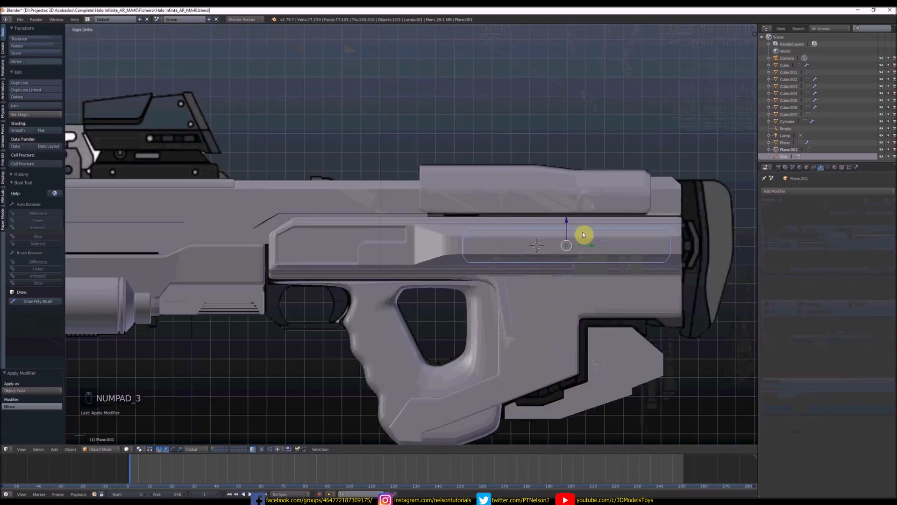
pyautogui.press('z')
pyautogui.scroll(5, 579, 236)
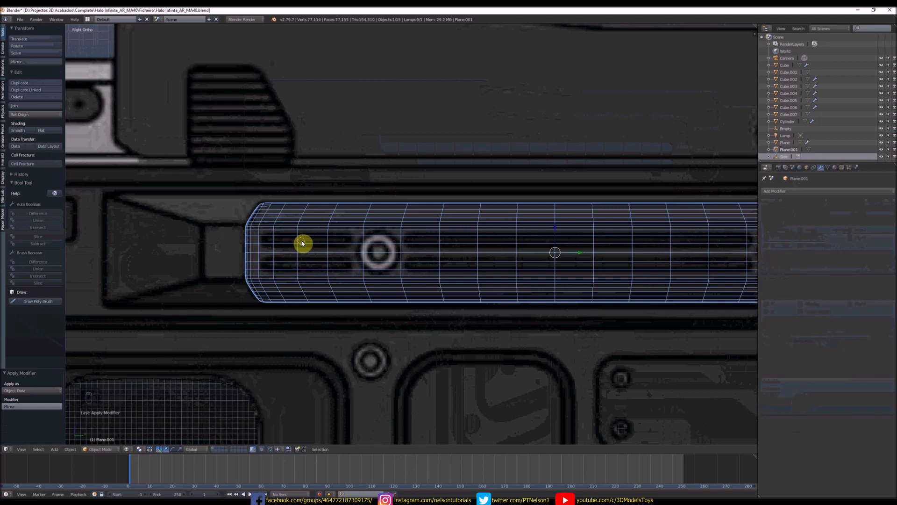
pyautogui.hotkey('shift', 'a')
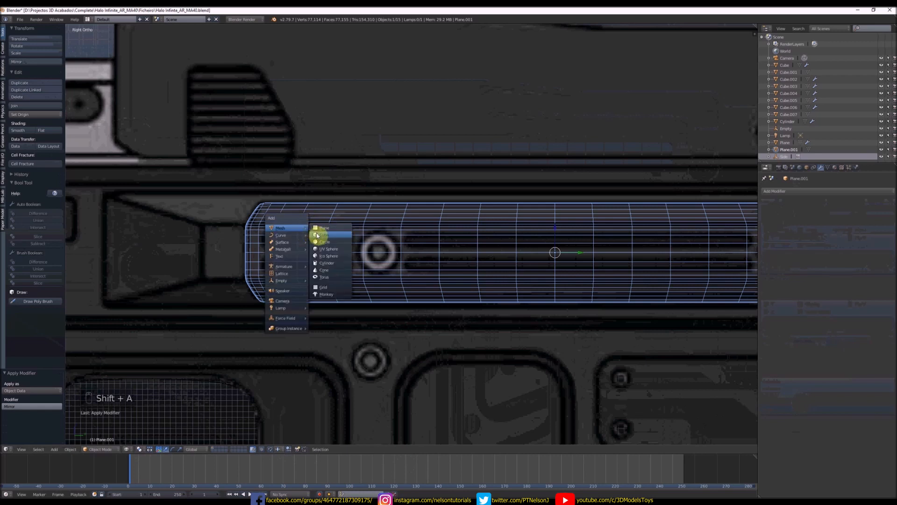
pyautogui.click(319, 235)
pyautogui.press('s')
pyautogui.click(323, 239)
pyautogui.press('s')
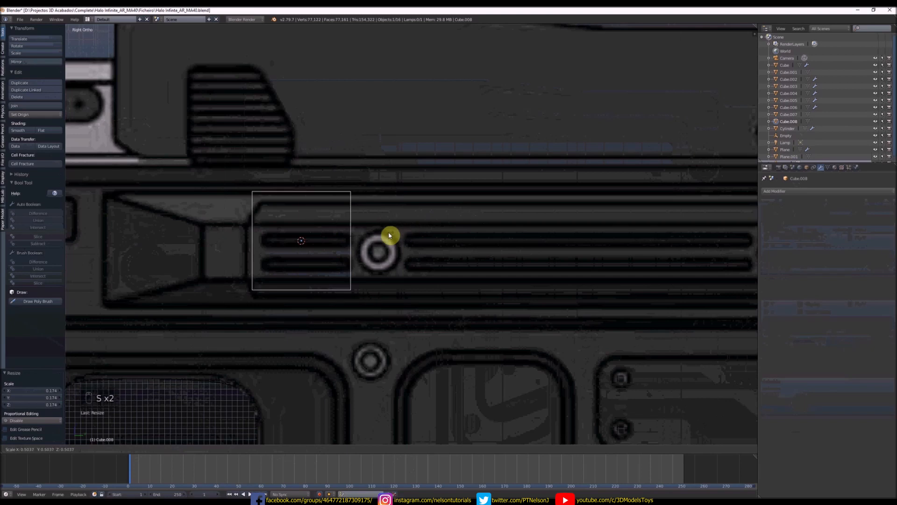
pyautogui.click(391, 235)
# - Align the cube along Y with the front upper slot, match its length, and flatten it in Z to the slot's height
pyautogui.scroll(2, 348, 240)
pyautogui.moveTo(312, 246); pyautogui.dragTo(317, 244)
pyautogui.press('s')
pyautogui.click(379, 237)
pyautogui.press('s')
pyautogui.press('z')
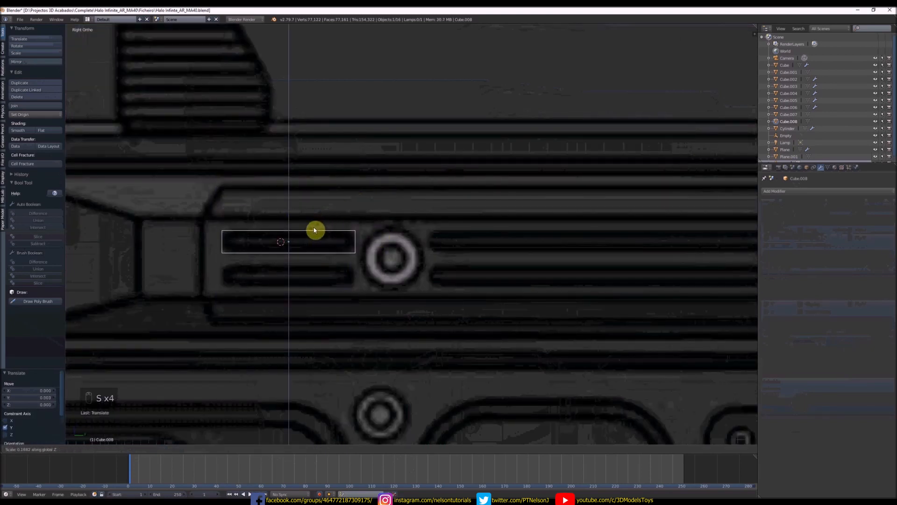
pyautogui.click(312, 232)
# - Nudge the slot box's mesh along Z by about 0.0008 to center it on the reference slot
pyautogui.scroll(-4, 314, 223)
pyautogui.scroll(2, 313, 218)
pyautogui.press('Tab')
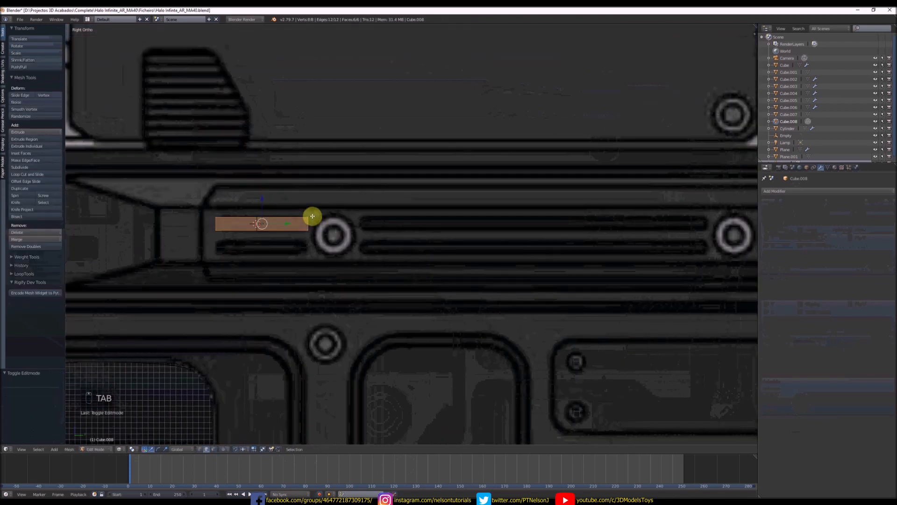
pyautogui.scroll(-3, 400, 211)
pyautogui.scroll(1, 401, 211)
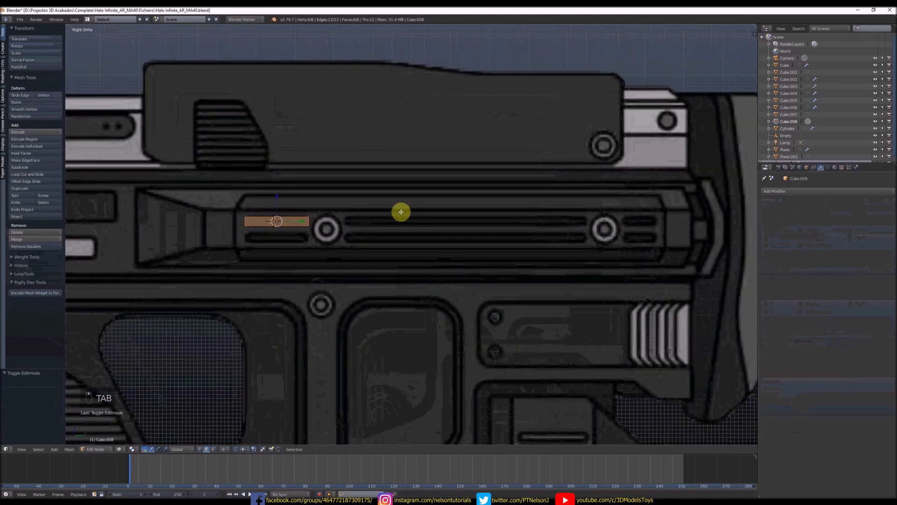
pyautogui.scroll(1, 294, 218)
pyautogui.press('g')
pyautogui.press('z')
pyautogui.click(331, 202)
# - Duplicate the slot box's mesh about 0.255 along Y to the start of the long upper slot
pyautogui.scroll(-3, 331, 202)
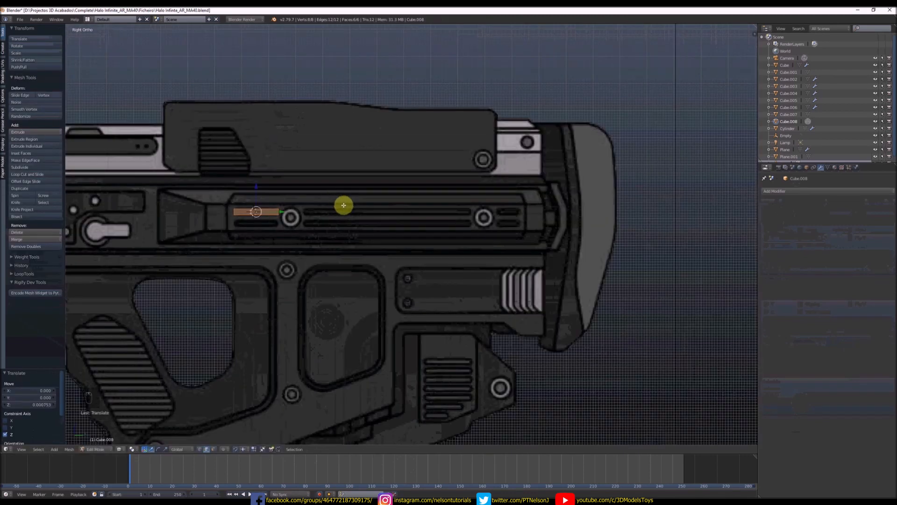
pyautogui.hotkey('shift', 'd')
pyautogui.press('y')
pyautogui.click(412, 204)
pyautogui.scroll(2, 367, 208)
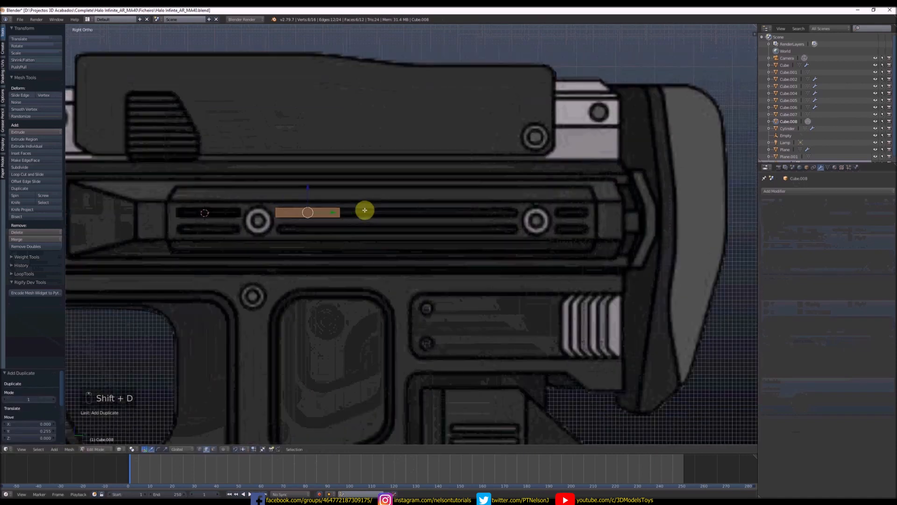
# - Extend the copied box's rear face about 0.46 along Y to the end of the long upper slot
pyautogui.hotkey('ctrl', 'Tab')
pyautogui.click(363, 211)
pyautogui.press('g')
pyautogui.press('y')
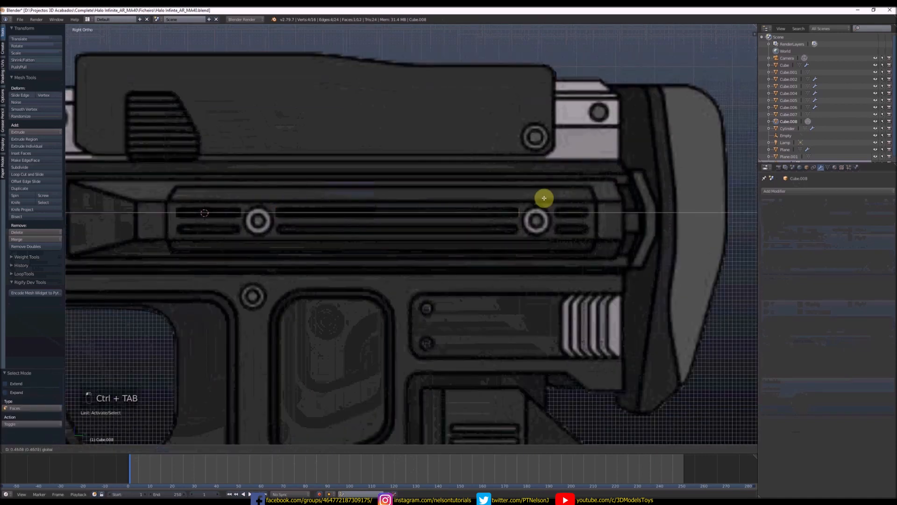
pyautogui.click(543, 197)
pyautogui.scroll(2, 580, 209)
pyautogui.scroll(-3, 484, 210)
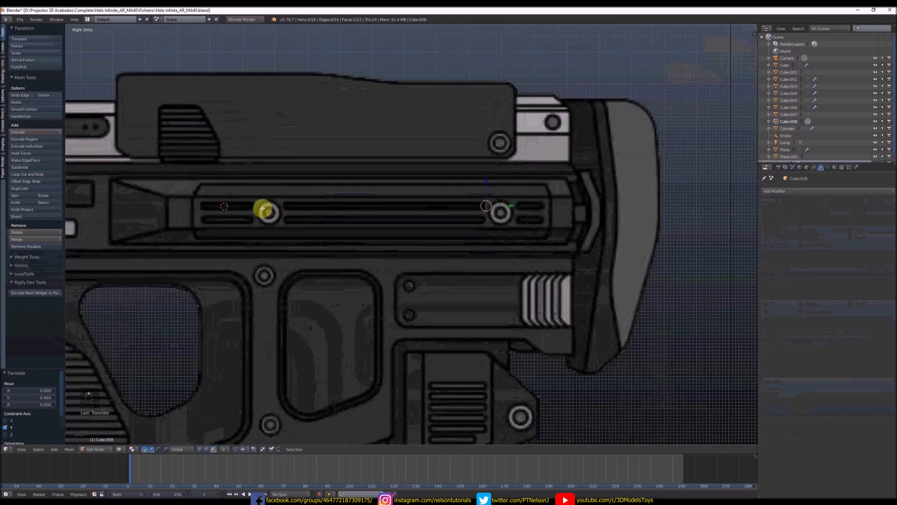
# - Select the front slot box's vertices and duplicate them about 0.969 along Y to the rear upper slot
pyautogui.press('a')
pyautogui.hotkey('ctrl', 'Tab')
pyautogui.click(258, 195)
pyautogui.press('c')
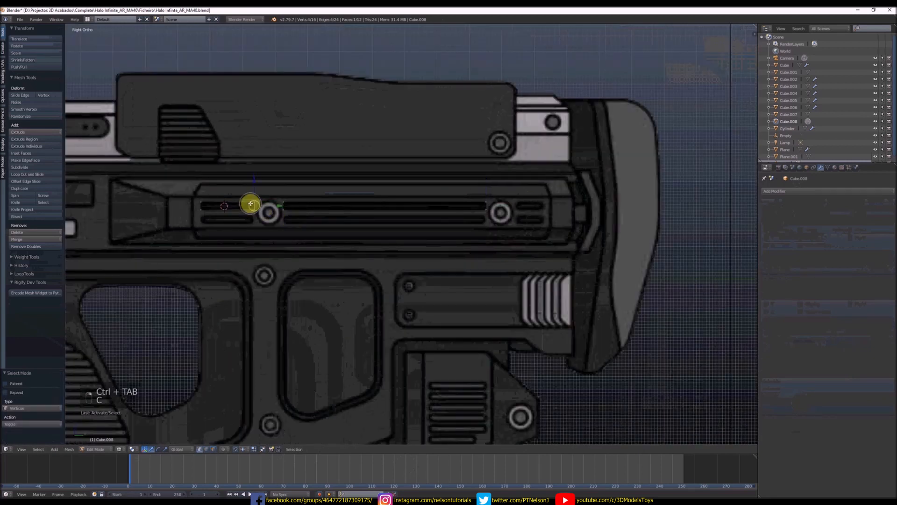
pyautogui.moveTo(251, 202); pyautogui.dragTo(203, 205)
pyautogui.rightClick(206, 204)
pyautogui.hotkey('shift', 'd')
pyautogui.press('y')
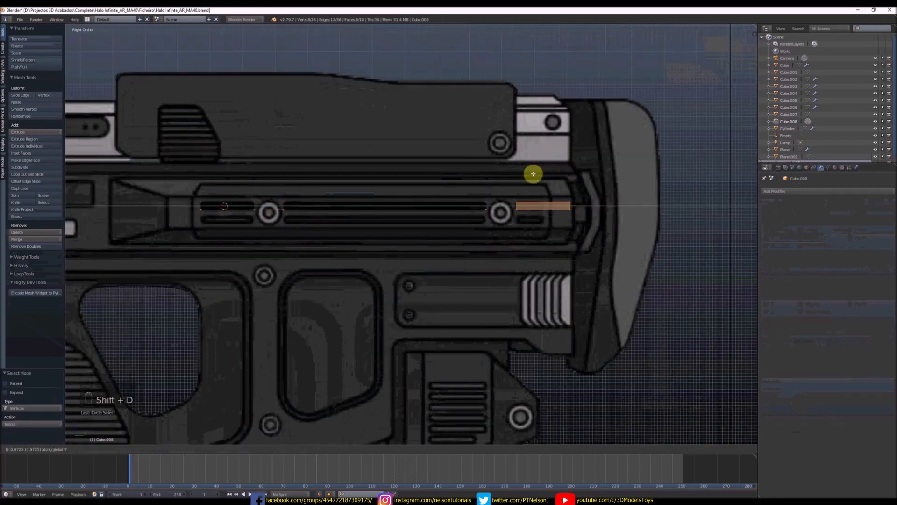
pyautogui.click(524, 188)
# - Shorten the rear slot box by moving its rear end about 0.072 along Y to the reference slot's end
pyautogui.scroll(2, 523, 188)
pyautogui.rightClick(589, 217)
pyautogui.scroll(2, 592, 212)
pyautogui.press('g')
pyautogui.press('y')
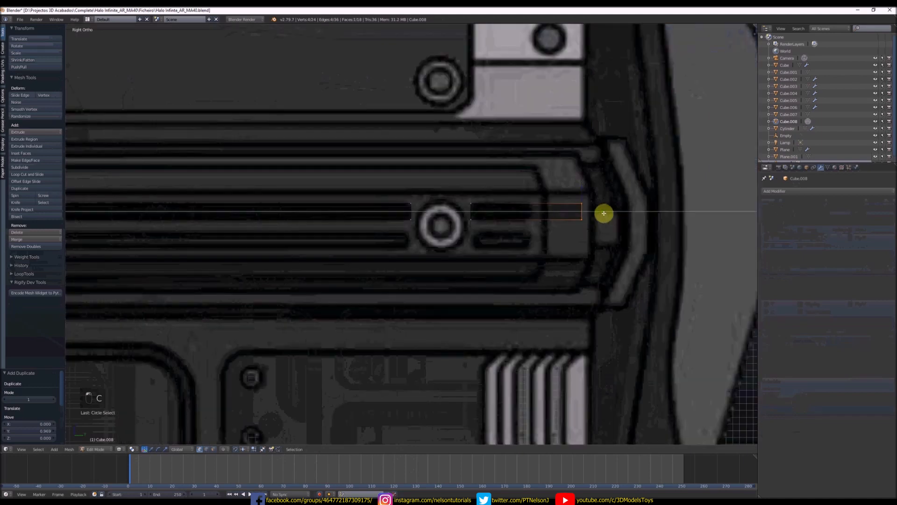
pyautogui.click(562, 213)
pyautogui.scroll(-5, 526, 182)
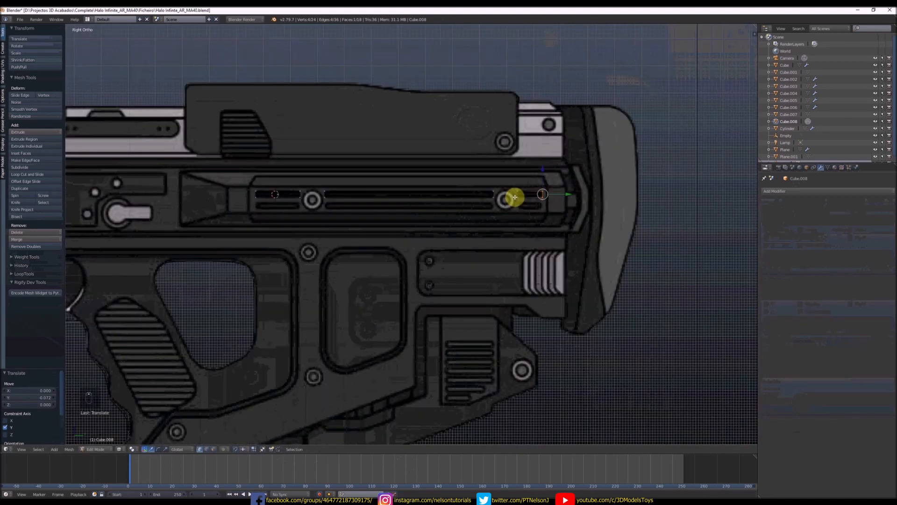
# - Leave mesh editing and move the three slot boxes along X out to the rifle's side
pyautogui.moveTo(551, 185); pyautogui.dragTo(523, 200, button='middle')
pyautogui.scroll(2, 562, 180)
pyautogui.press('Tab')
pyautogui.press('z')
pyautogui.scroll(-5, 485, 191)
pyautogui.scroll(4, 480, 175)
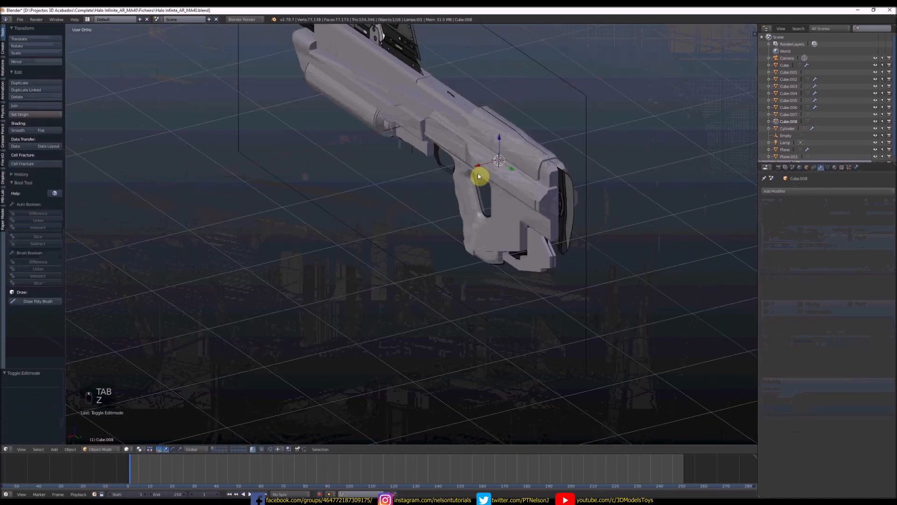
pyautogui.moveTo(471, 164); pyautogui.dragTo(439, 172)
pyautogui.scroll(3, 509, 171)
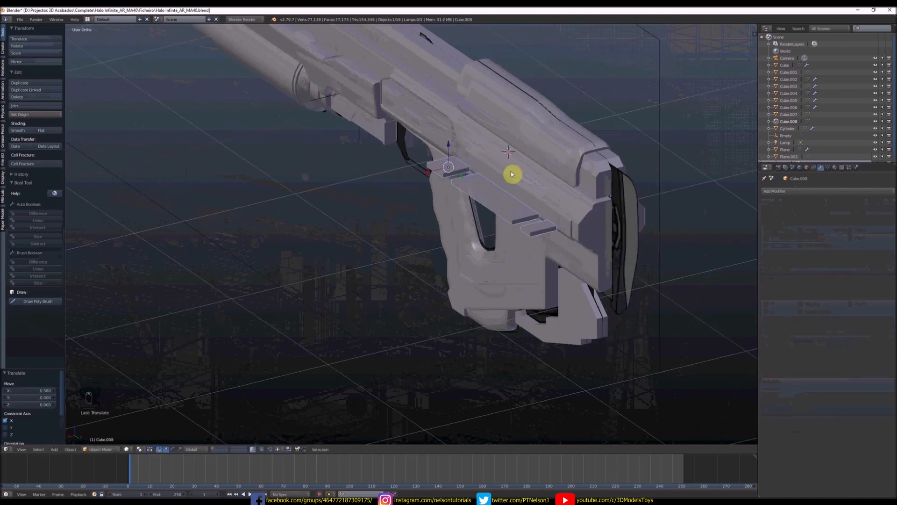
# - Scale the slot boxes to about 0.158 along X and move them about 0.158 inward into the side strip
pyautogui.press('s')
pyautogui.press('x')
pyautogui.click(441, 184)
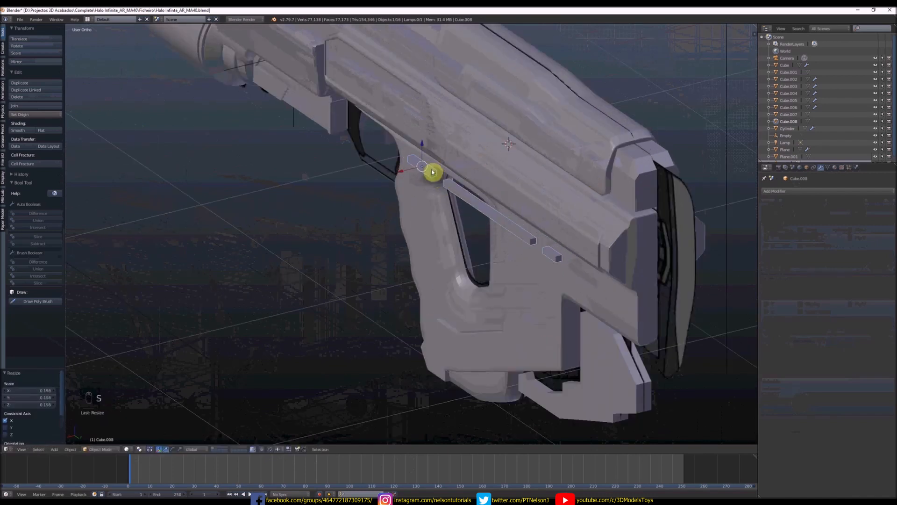
pyautogui.scroll(1, 434, 169)
pyautogui.moveTo(397, 171); pyautogui.dragTo(438, 161)
# - Set the slot boxes' mesh to edge selection and apply the object's scale
pyautogui.press('KP_3')
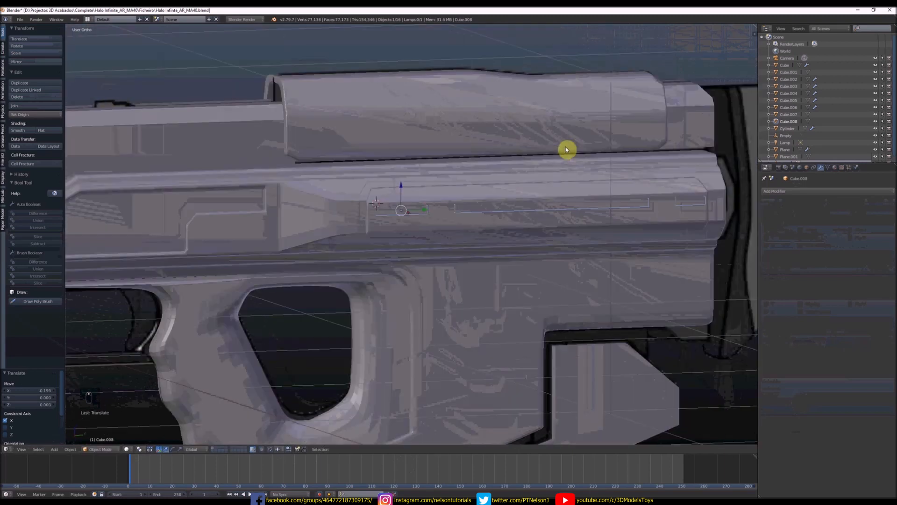
pyautogui.press('Tab')
pyautogui.scroll(6, 421, 203)
pyautogui.hotkey('ctrl', 'Tab')
pyautogui.click(421, 203)
pyautogui.moveTo(431, 202); pyautogui.dragTo(398, 220, button='middle')
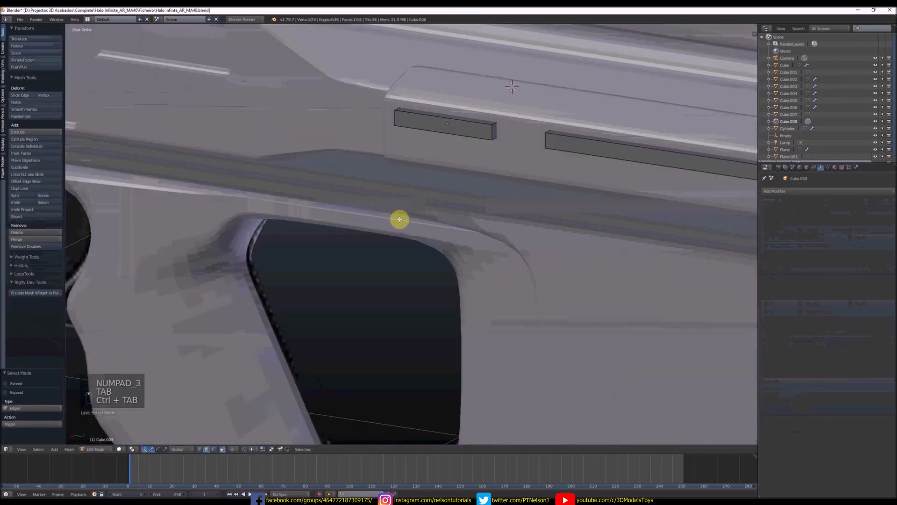
pyautogui.scroll(-8, 398, 221)
pyautogui.scroll(3, 519, 189)
pyautogui.press('Tab')
pyautogui.hotkey('ctrl', 'a')
pyautogui.press('Tab')
pyautogui.scroll(4, 419, 195)
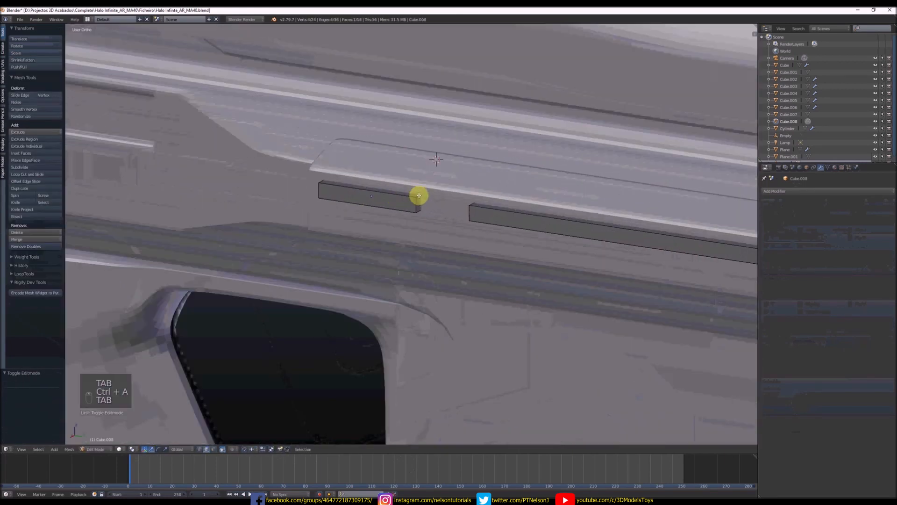
# - Select the front slot box's four corner edges that run through its depth
pyautogui.keyDown('shift'); pyautogui.rightClick(322, 180); pyautogui.keyUp('shift')
pyautogui.moveTo(446, 211); pyautogui.dragTo(439, 184, button='middle')
pyautogui.scroll(4, 292, 208)
pyautogui.keyDown('shift'); pyautogui.rightClick(299, 211); pyautogui.keyUp('shift')
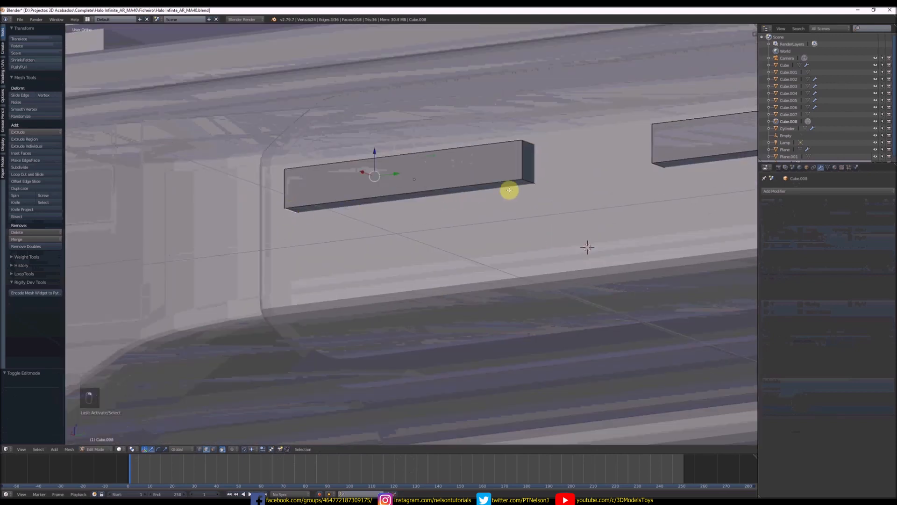
pyautogui.scroll(-6, 529, 180)
pyautogui.moveTo(618, 200); pyautogui.dragTo(675, 207, button='middle')
pyautogui.moveTo(519, 189); pyautogui.dragTo(563, 192, button='middle')
# - Add the long middle box's depth-wise corner edges and those at the rear box's far end to the selection
pyautogui.scroll(6, 563, 192)
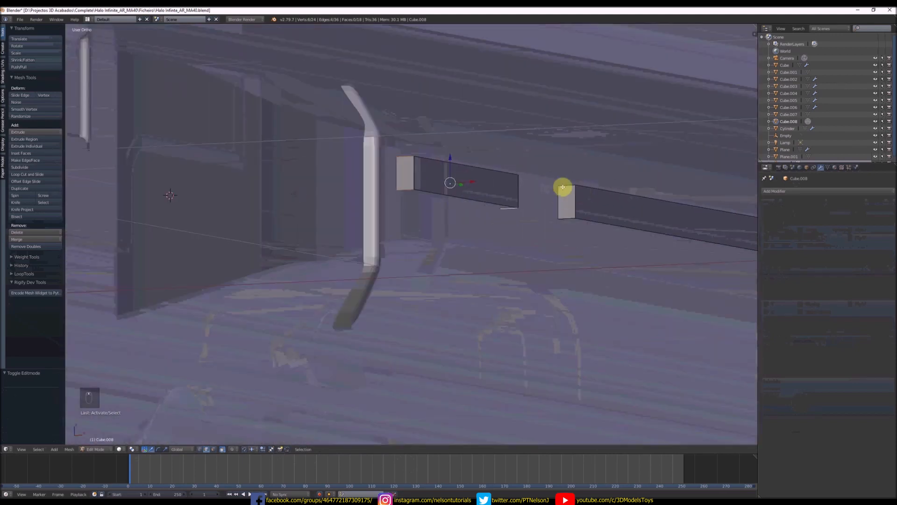
pyautogui.keyDown('shift'); pyautogui.rightClick(563, 188); pyautogui.keyUp('shift')
pyautogui.keyDown('shift'); pyautogui.rightClick(565, 216); pyautogui.keyUp('shift')
pyautogui.scroll(-4, 584, 217)
pyautogui.moveTo(558, 223); pyautogui.dragTo(517, 210, button='middle')
pyautogui.scroll(4, 517, 211)
pyautogui.keyDown('shift'); pyautogui.rightClick(514, 235); pyautogui.keyUp('shift')
pyautogui.keyDown('shift'); pyautogui.rightClick(582, 205); pyautogui.keyUp('shift')
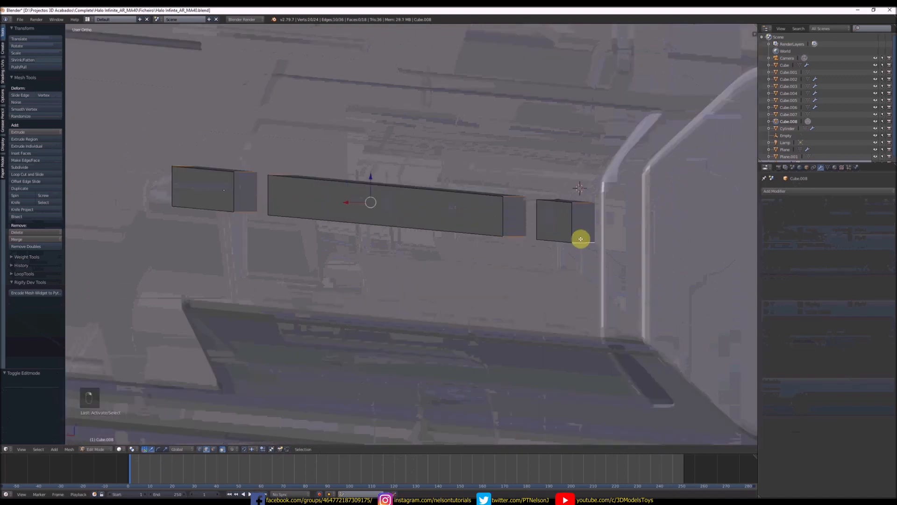
# - Add the two depth-wise corner edges at the rear box's front end to the selection
pyautogui.moveTo(581, 239); pyautogui.dragTo(613, 247, button='middle')
pyautogui.scroll(-3, 575, 244)
pyautogui.keyDown('shift'); pyautogui.moveTo(715, 242); pyautogui.dragTo(579, 254, button='middle'); pyautogui.keyUp('shift')
pyautogui.scroll(3, 579, 254)
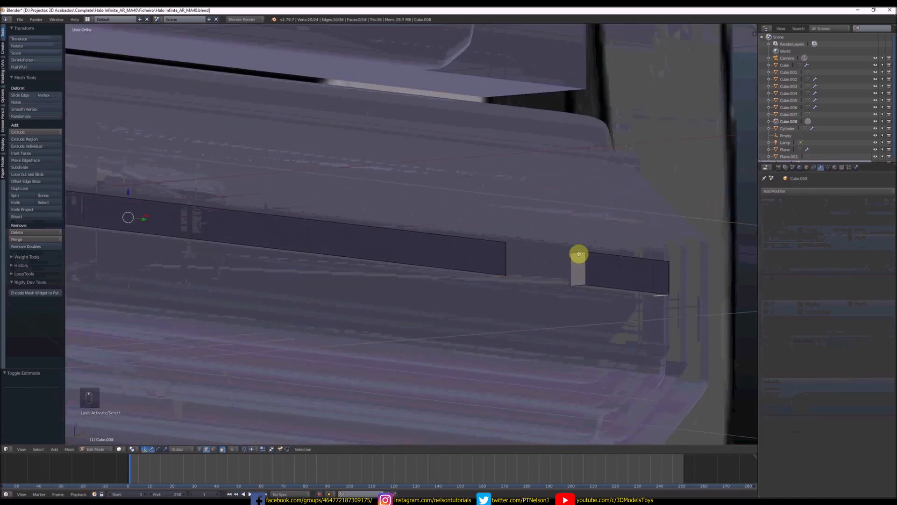
# - Bevel the selected corner edges by 0.011 with 12 segments to round the ends of all three slot boxes
pyautogui.press('KP_3')
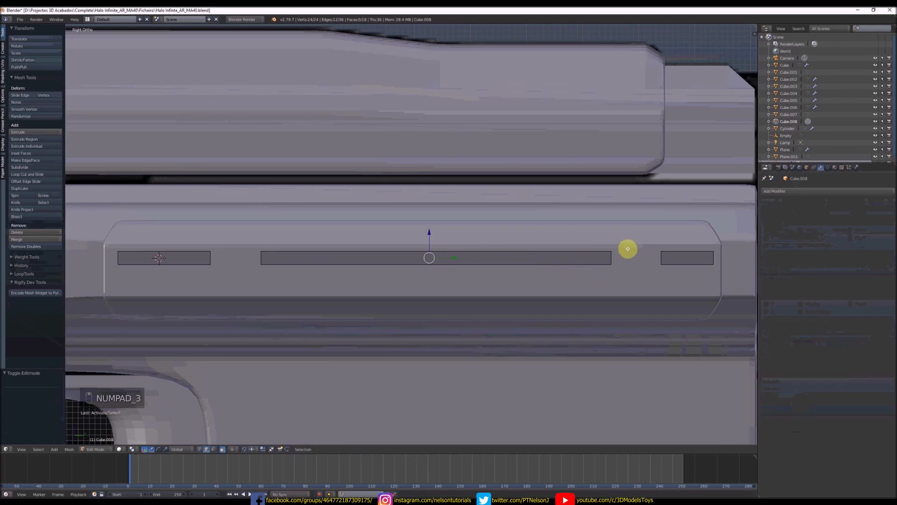
pyautogui.hotkey('ctrl', 'b')
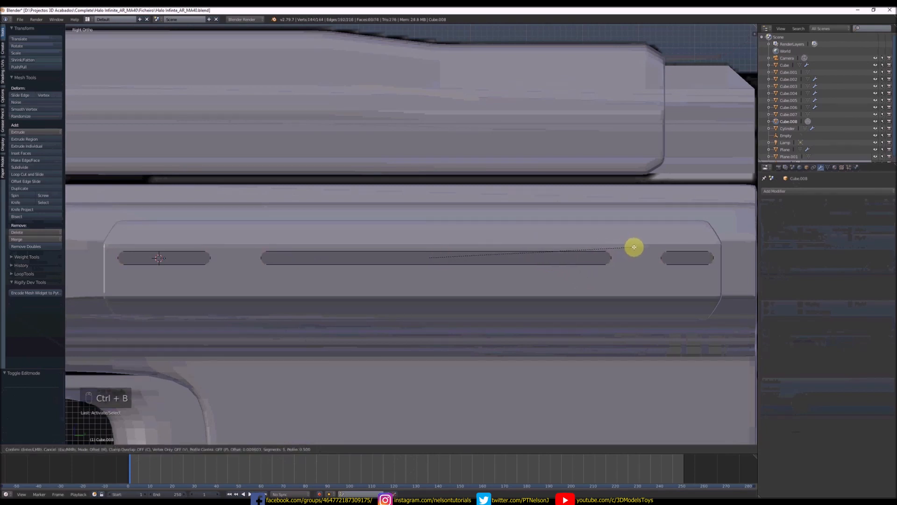
pyautogui.click(634, 246)
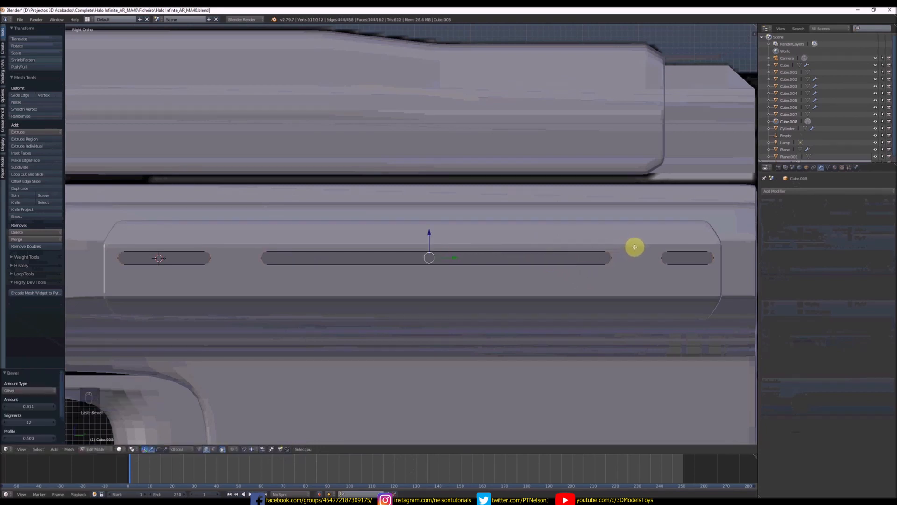
# - Duplicate all three rounded slot boxes and place the copies straight below, over the lower row of slots in the reference
pyautogui.press('Tab')
pyautogui.press('z')
pyautogui.press('Tab')
pyautogui.press('a')
pyautogui.press('a')
pyautogui.press('a')
pyautogui.press('a')
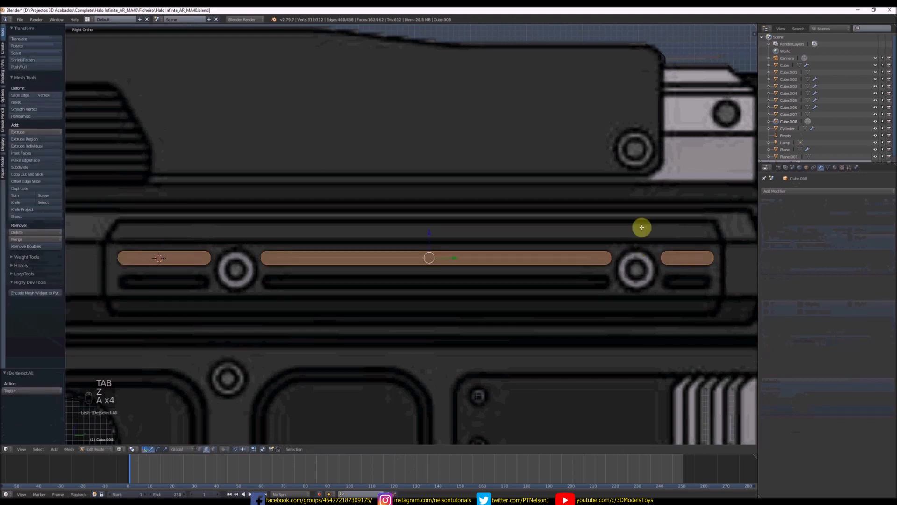
pyautogui.hotkey('shift', 'd')
pyautogui.click(641, 251)
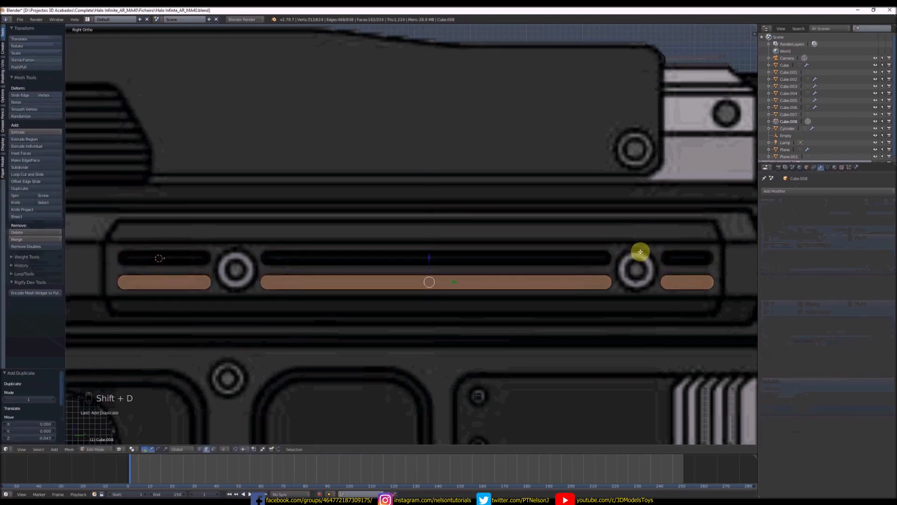
pyautogui.press('Tab')
pyautogui.press('z')
# - Move the slot boxes slightly outward along the X axis so they sit shallower in the rear body's side strip
pyautogui.scroll(-5, 640, 251)
pyautogui.moveTo(522, 247); pyautogui.dragTo(477, 210, button='middle')
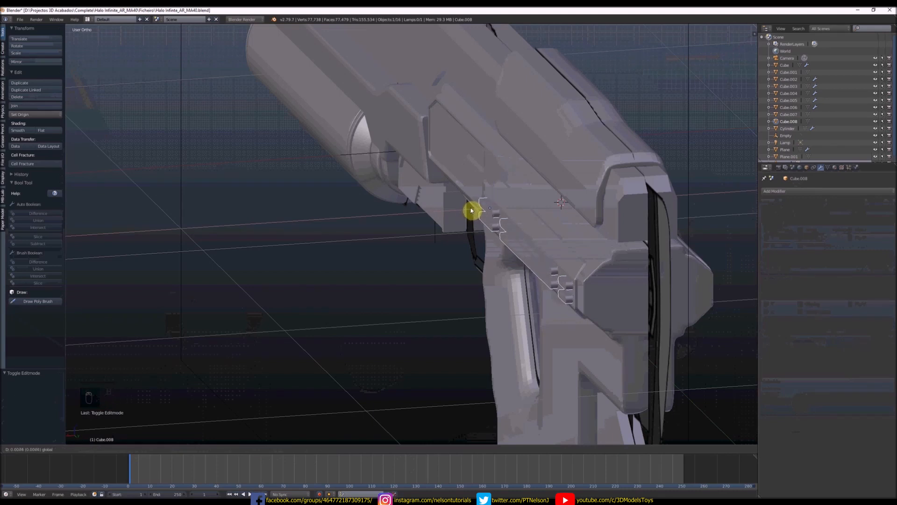
pyautogui.click(471, 210)
pyautogui.scroll(1, 699, 232)
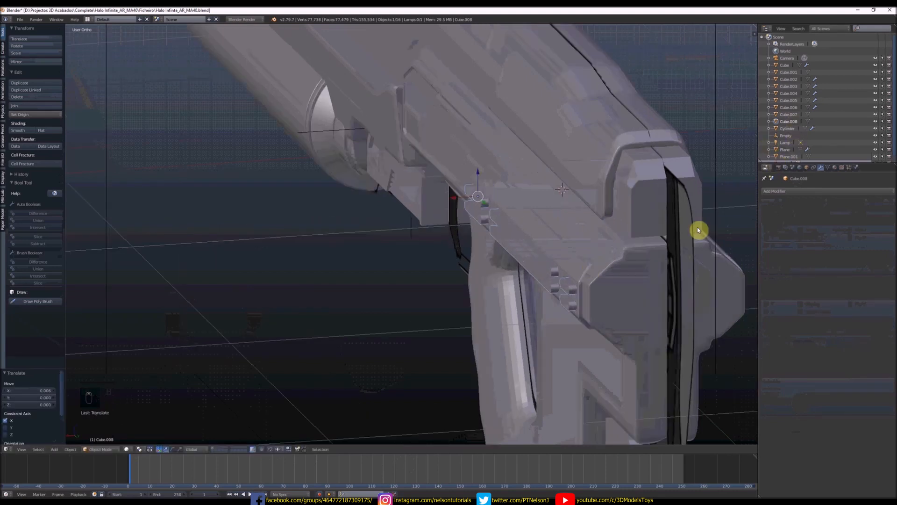
# - Mirror the slot boxes across X with Empty as the mirror object and apply the modifier
pyautogui.click(776, 191)
pyautogui.click(767, 243)
pyautogui.click(778, 283)
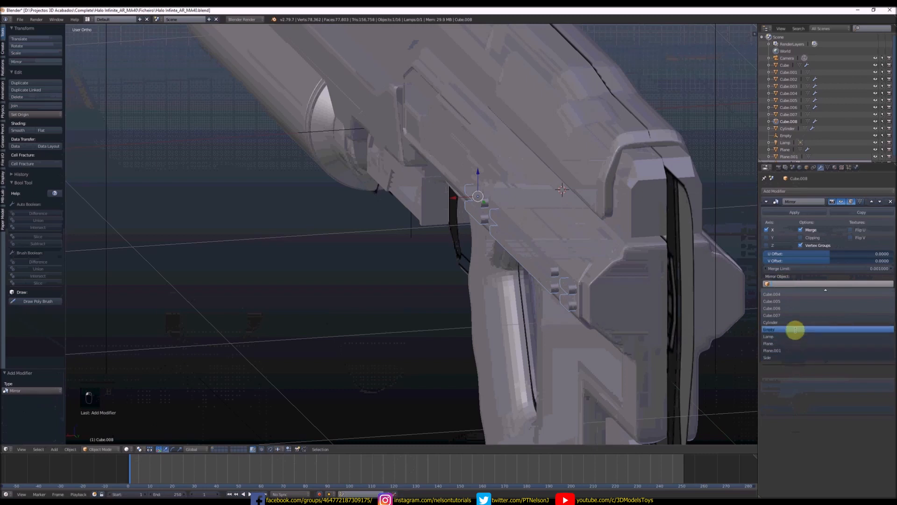
pyautogui.click(778, 213)
# - Cut the slots into the rear body, Plane.001, with a Boolean Difference using Cube.008, and apply the modifier
pyautogui.scroll(2, 574, 297)
pyautogui.rightClick(575, 268)
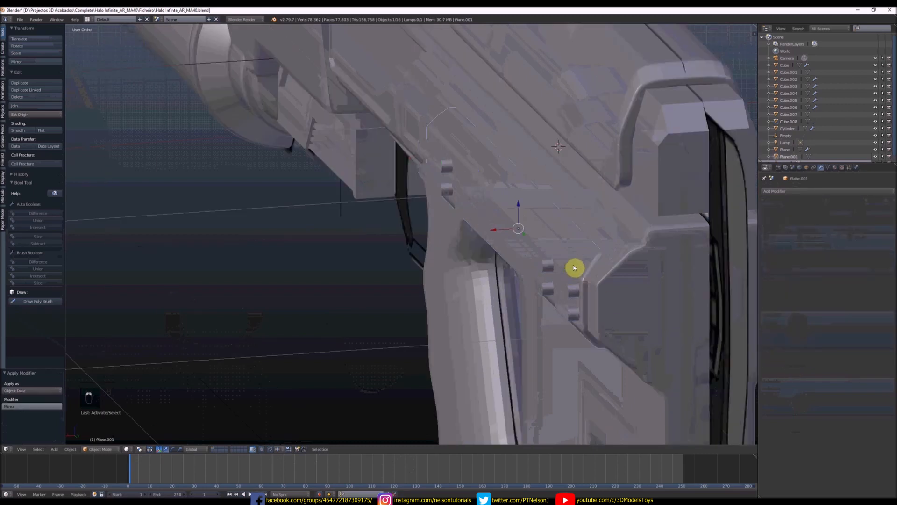
pyautogui.click(799, 192)
pyautogui.click(774, 221)
pyautogui.click(849, 229)
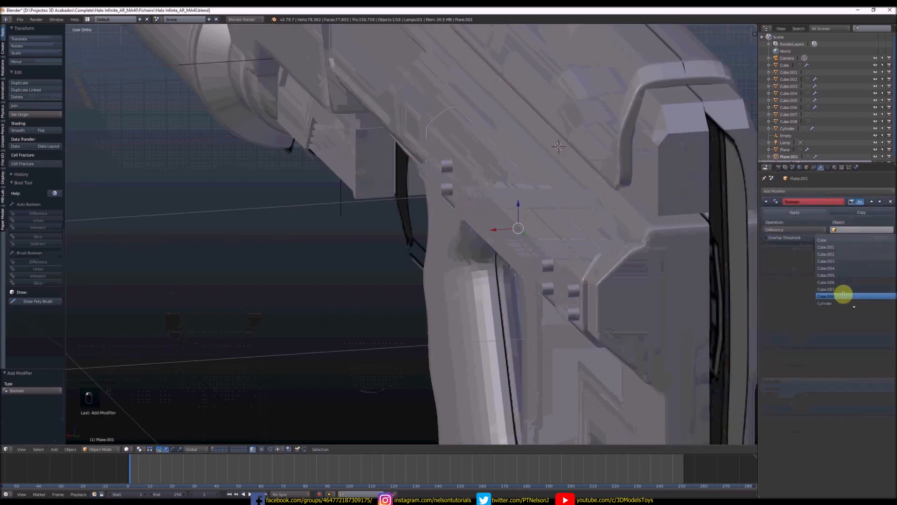
pyautogui.click(843, 294)
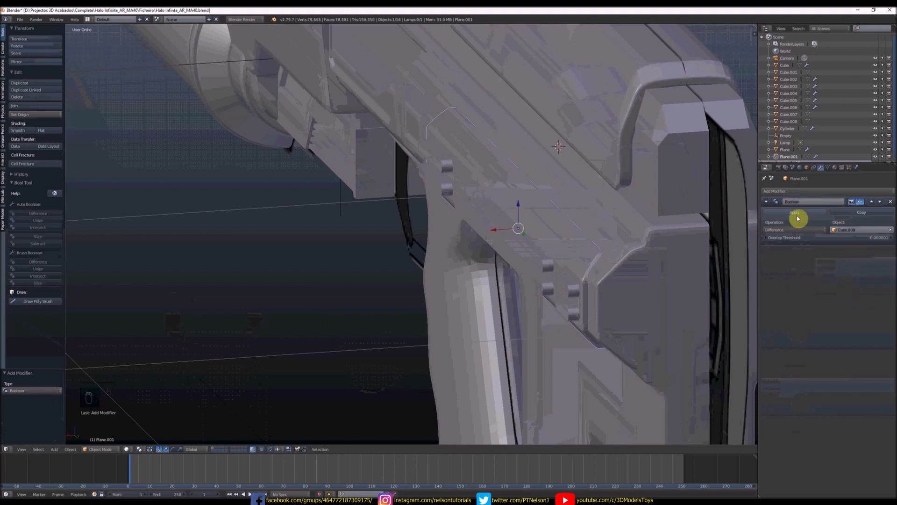
pyautogui.click(798, 218)
# - Delete the slot boxes that served as the cutting object
pyautogui.rightClick(538, 259)
pyautogui.press('x')
pyautogui.click(532, 254)
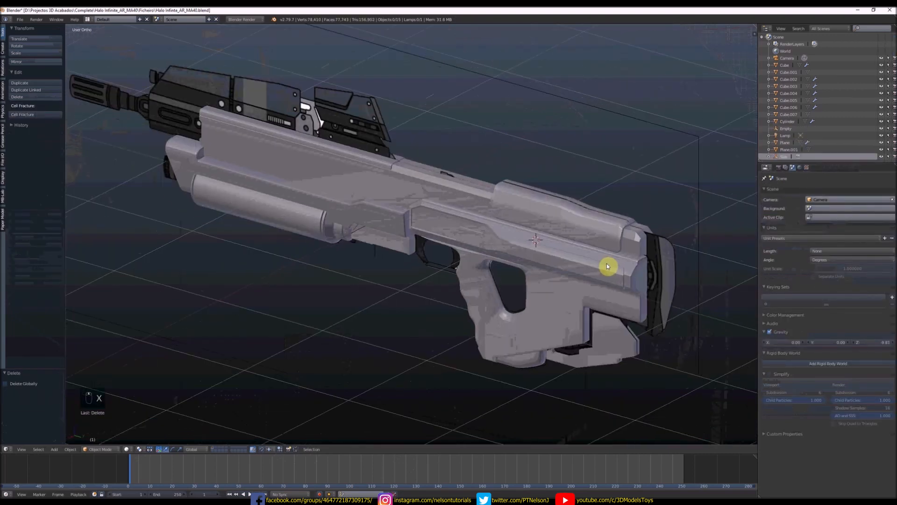
# - Inspect the cut rifle body, and compare its side strip with the reference image in a wireframe right view
pyautogui.moveTo(605, 266)
pyautogui.mouseDown(button='middle')
pyautogui.moveTo(579, 268)
pyautogui.moveTo(590, 260)
pyautogui.moveTo(632, 262)
pyautogui.mouseUp(button='middle')
pyautogui.press('KP_3')
pyautogui.press('z')
pyautogui.scroll(6, 530, 259)
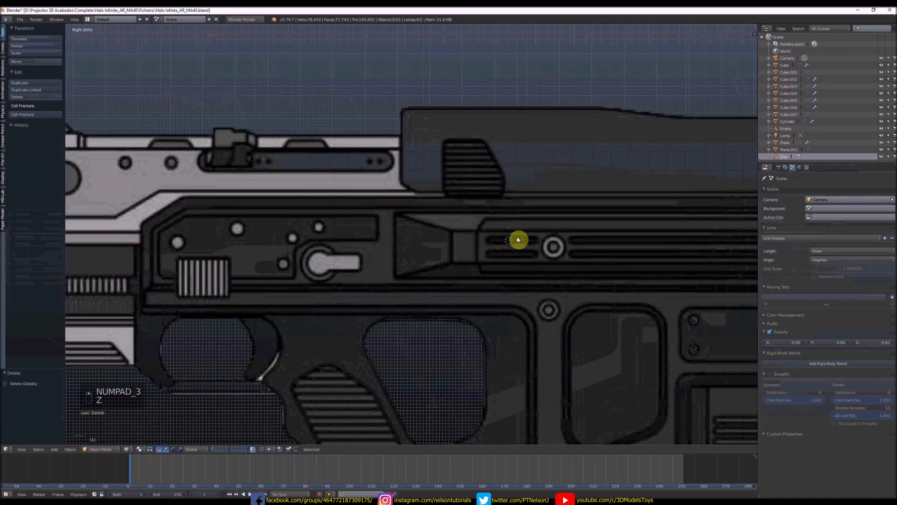
# - Open the slotted side panel (Plane.001) for mesh editing in face selection mode
pyautogui.scroll(3, 517, 240)
pyautogui.press('z')
pyautogui.press('z')
pyautogui.press('z')
pyautogui.scroll(-3, 523, 256)
pyautogui.moveTo(525, 257); pyautogui.dragTo(487, 268, button='middle')
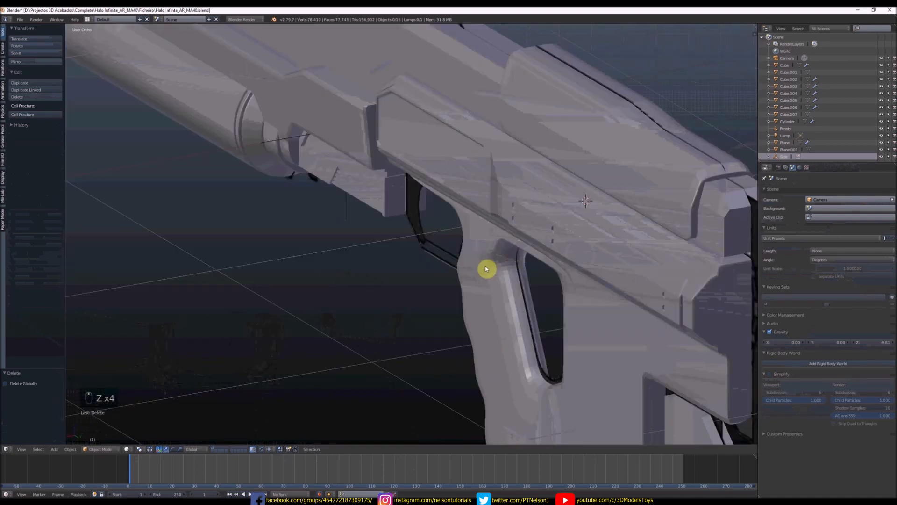
pyautogui.scroll(1, 566, 246)
pyautogui.rightClick(573, 240)
pyautogui.press('Tab')
pyautogui.hotkey('ctrl', 'Tab')
pyautogui.click(569, 255)
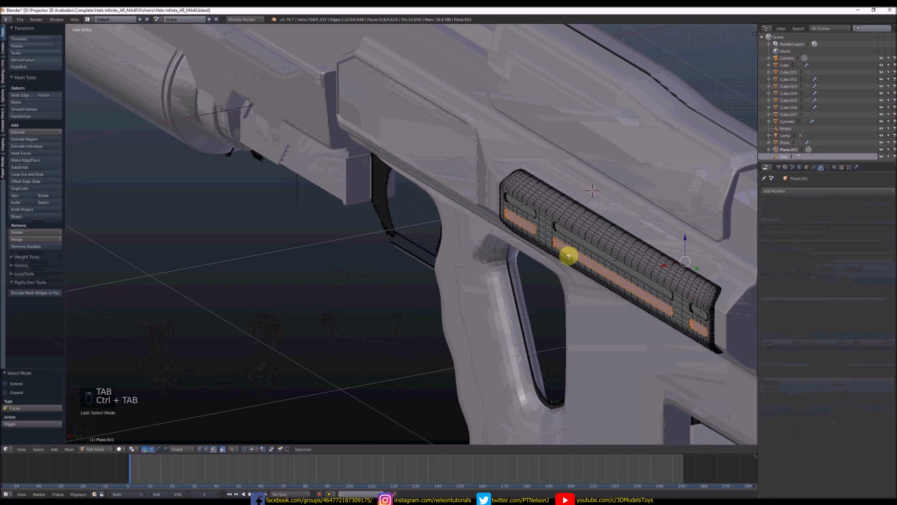
# - Select the recessed faces of the front short slots and the long slots on the panel's near side
pyautogui.rightClick(529, 226)
pyautogui.keyDown('shift'); pyautogui.rightClick(525, 210); pyautogui.keyUp('shift')
pyautogui.keyDown('shift'); pyautogui.rightClick(566, 232); pyautogui.keyUp('shift')
pyautogui.keyDown('shift'); pyautogui.rightClick(576, 253); pyautogui.keyUp('shift')
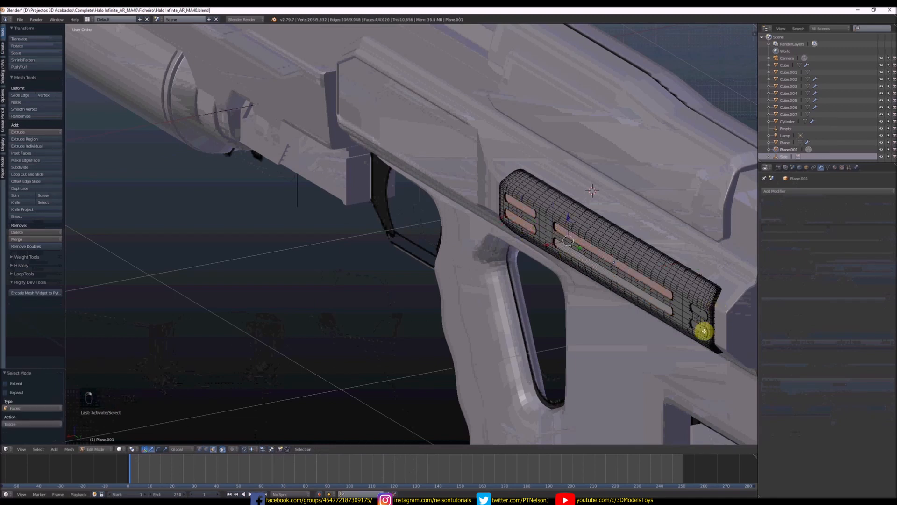
# - Add the recessed slot faces on the opposite side of the rifle to the selection
pyautogui.scroll(-4, 507, 254)
pyautogui.moveTo(629, 238); pyautogui.dragTo(421, 236, button='middle')
pyautogui.scroll(5, 657, 248)
pyautogui.keyDown('shift'); pyautogui.rightClick(660, 247); pyautogui.keyUp('shift')
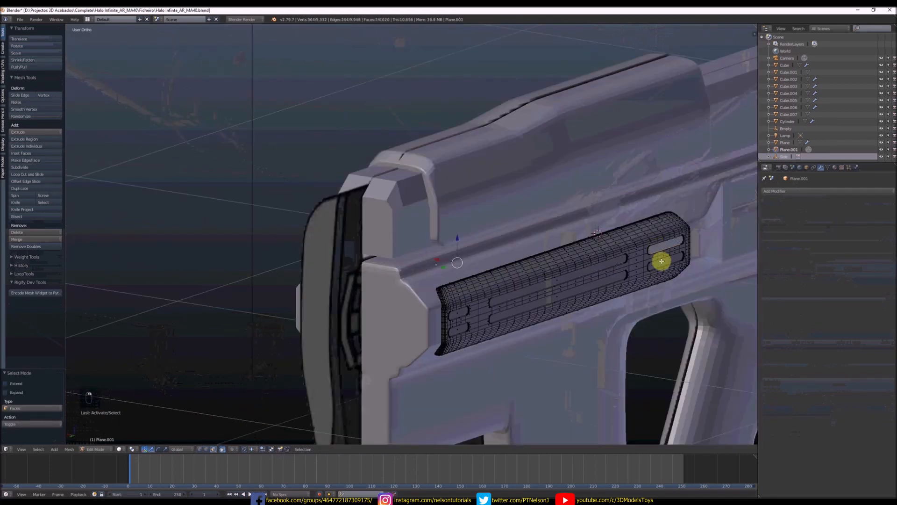
pyautogui.keyDown('shift'); pyautogui.rightClick(662, 264); pyautogui.keyUp('shift')
pyautogui.keyDown('shift'); pyautogui.rightClick(606, 278); pyautogui.keyUp('shift')
pyautogui.keyDown('shift'); pyautogui.rightClick(614, 263); pyautogui.keyUp('shift')
pyautogui.scroll(-3, 639, 262)
pyautogui.scroll(5, 537, 307)
pyautogui.keyDown('shift'); pyautogui.rightClick(536, 305); pyautogui.keyUp('shift')
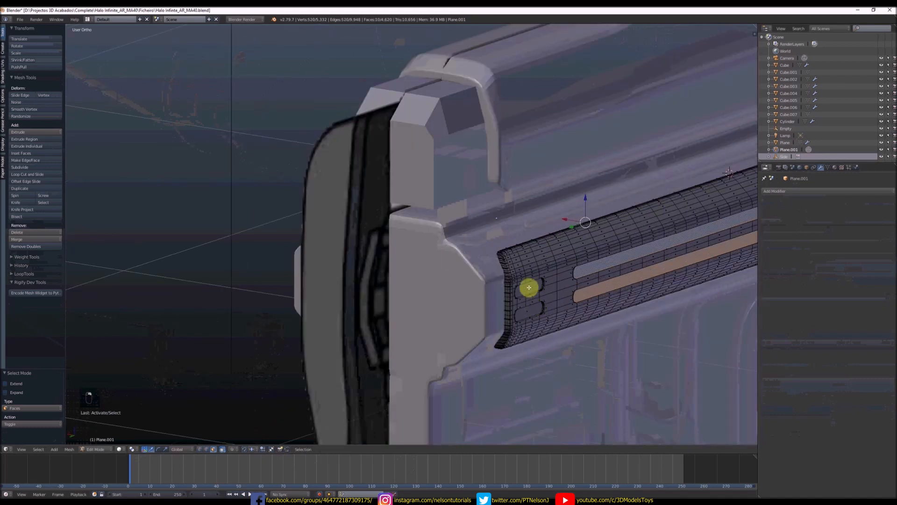
pyautogui.keyDown('shift'); pyautogui.rightClick(528, 286); pyautogui.keyUp('shift')
# - Scale the selected slot faces inward along X to about 0.977 and finish editing the panel
pyautogui.scroll(-5, 530, 285)
pyautogui.moveTo(580, 275); pyautogui.dragTo(475, 262, button='middle')
pyautogui.scroll(3, 475, 262)
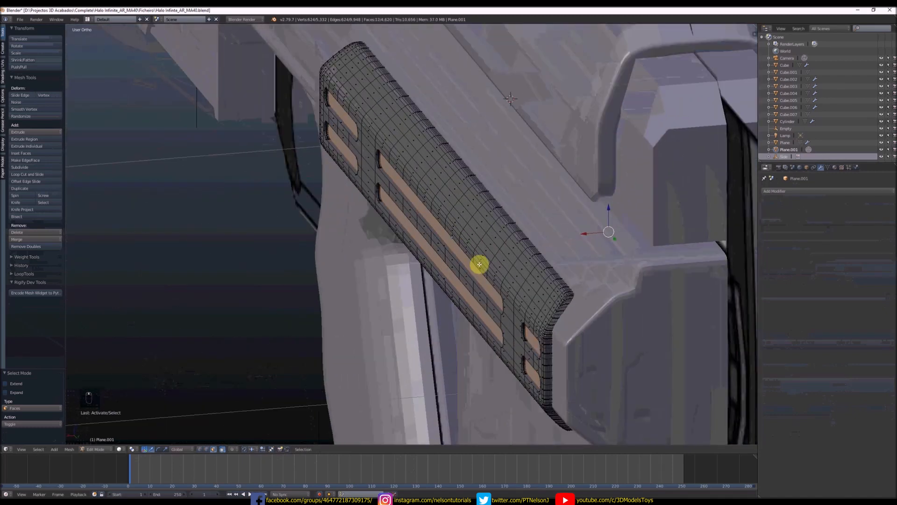
pyautogui.press('s')
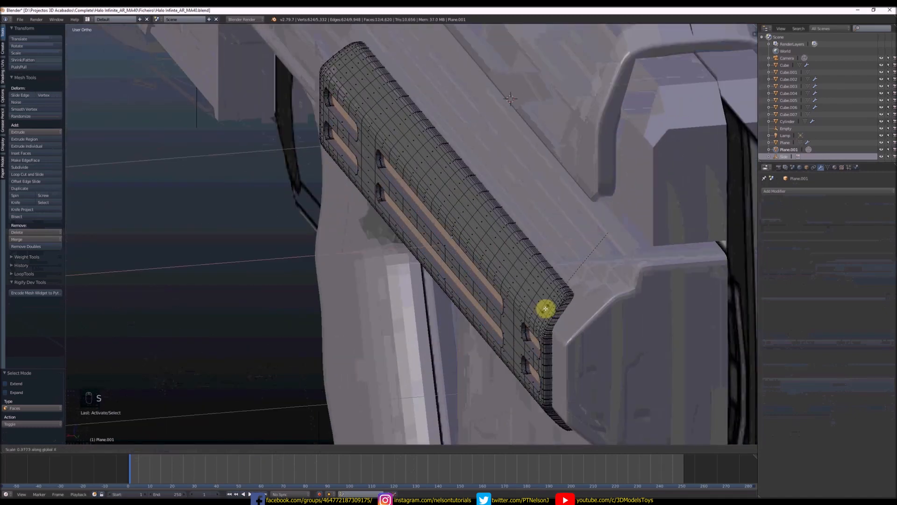
pyautogui.click(545, 309)
pyautogui.press('Tab')
# - Add a cylinder over the panel's front bolt in the right-side reference and scale it down towards the bolt's size
pyautogui.scroll(-8, 397, 263)
pyautogui.moveTo(397, 263); pyautogui.dragTo(465, 248, button='middle')
pyautogui.press('KP_3')
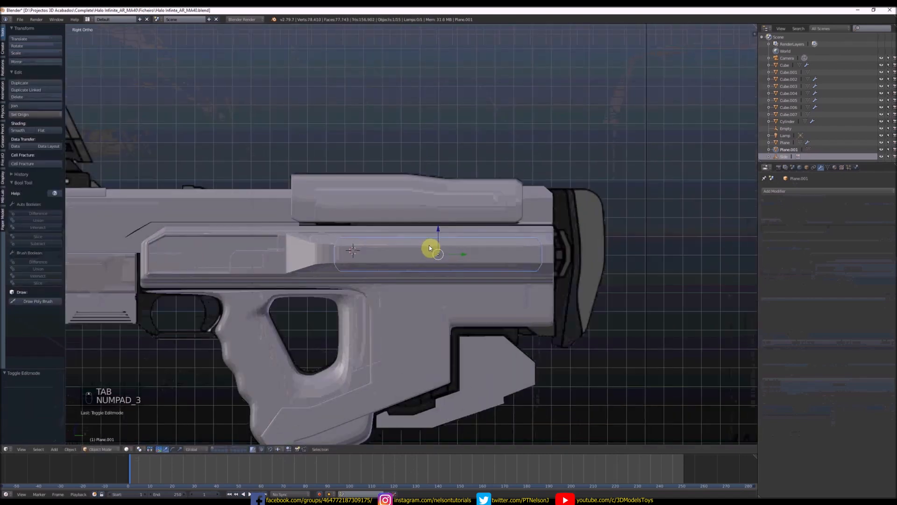
pyautogui.press('z')
pyautogui.scroll(6, 380, 259)
pyautogui.scroll(2, 386, 262)
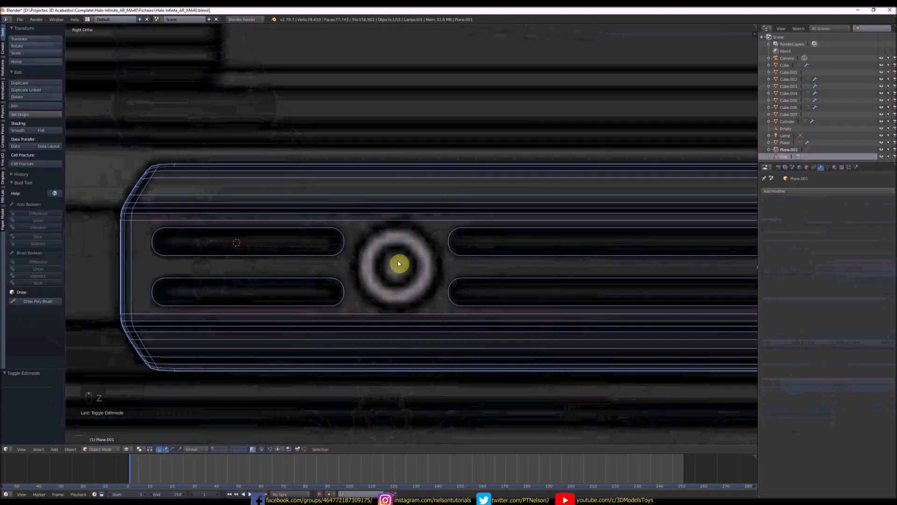
pyautogui.hotkey('shift', 'a')
pyautogui.moveTo(401, 263)
pyautogui.click(428, 297)
pyautogui.press('s')
pyautogui.click(449, 256)
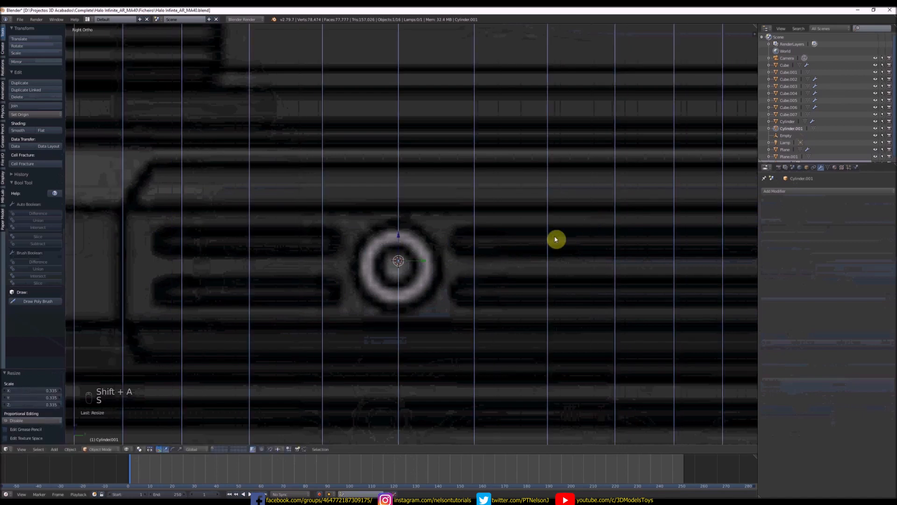
pyautogui.press('s')
pyautogui.click(444, 252)
pyautogui.press('s')
pyautogui.click(453, 248)
# - Rotate the cylinder 90° in the front view and move it along X to the side of the rifle
pyautogui.press('KP_1')
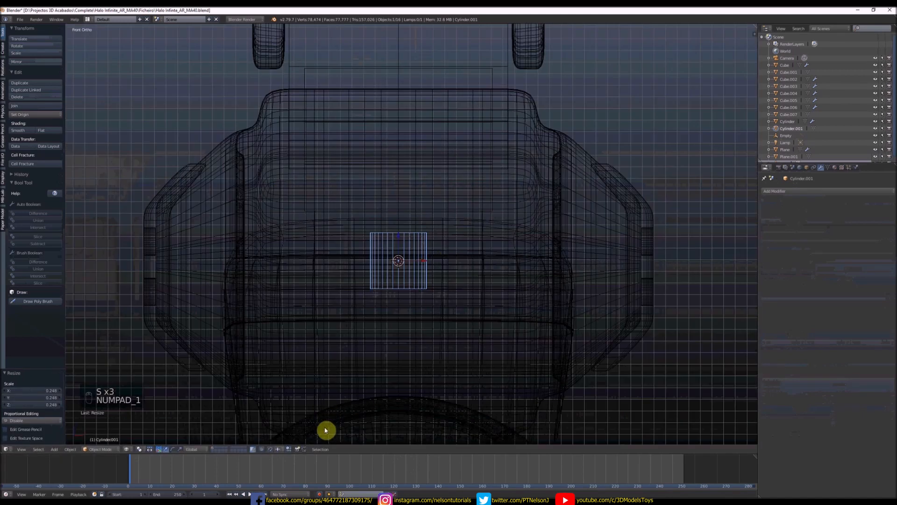
pyautogui.click(269, 450)
pyautogui.press('r')
pyautogui.click(419, 185)
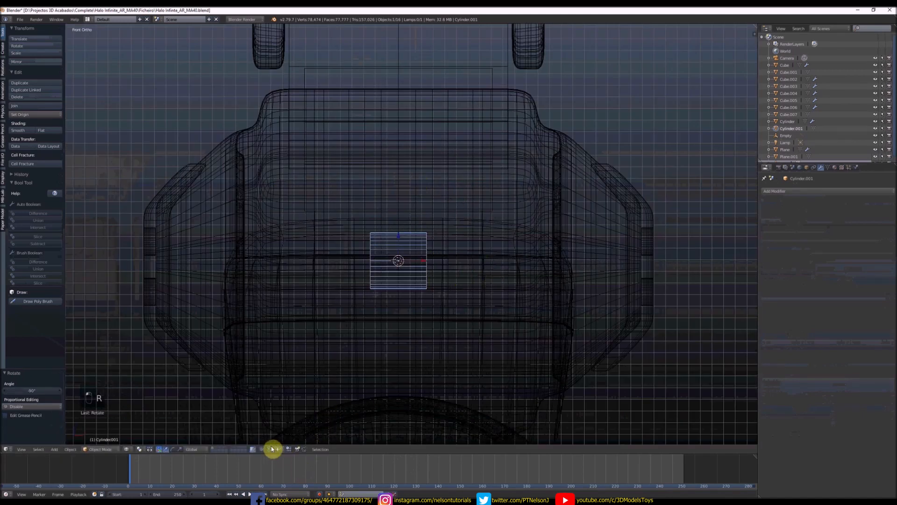
pyautogui.press('g')
pyautogui.press('x')
pyautogui.click(692, 262)
# - Flatten the cylinder along X to about 0.53 of its length
pyautogui.moveTo(692, 262)
pyautogui.mouseDown(button='middle')
pyautogui.moveTo(560, 297)
pyautogui.moveTo(590, 293)
pyautogui.mouseUp(button='middle')
pyautogui.press('z')
pyautogui.press('z')
pyautogui.press('z')
pyautogui.press('z')
pyautogui.press('s')
pyautogui.middleClick(602, 279)
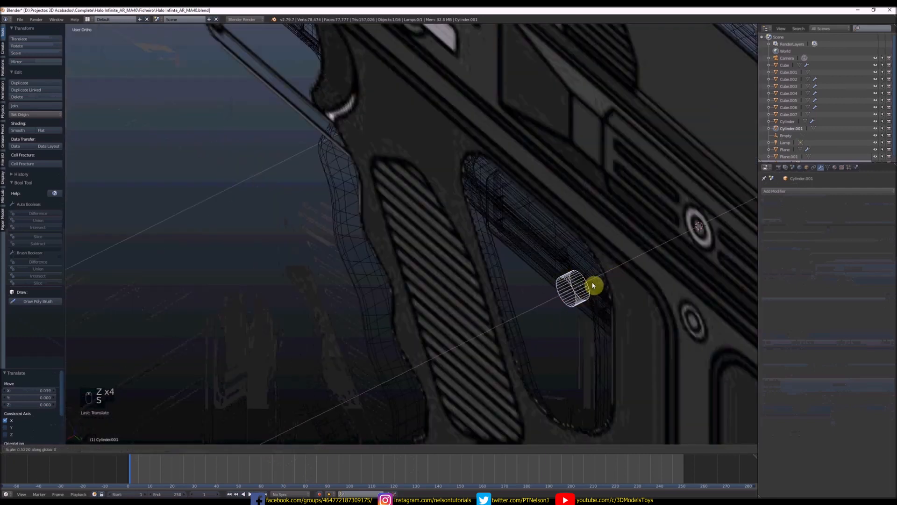
pyautogui.click(592, 285)
# - Adjust the flattened cylinder's position along X against the side panel and open it for mesh editing
pyautogui.press('z')
pyautogui.moveTo(554, 297)
pyautogui.mouseDown()
pyautogui.moveTo(547, 302)
pyautogui.moveTo(566, 292)
pyautogui.mouseUp()
pyautogui.scroll(-10, 574, 286)
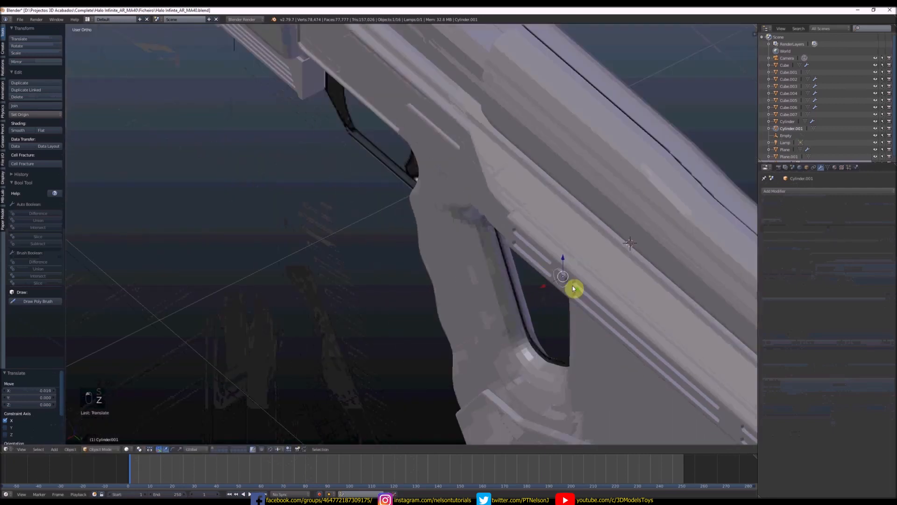
pyautogui.moveTo(587, 269); pyautogui.dragTo(627, 282, button='middle')
pyautogui.scroll(5, 627, 283)
pyautogui.press('Tab')
# - Try to duplicate the cylinder's mesh along Y to the panel's rear bolt
pyautogui.press('a')
pyautogui.press('a')
pyautogui.press('a')
pyautogui.press('a')
pyautogui.hotkey('shift', 'd')
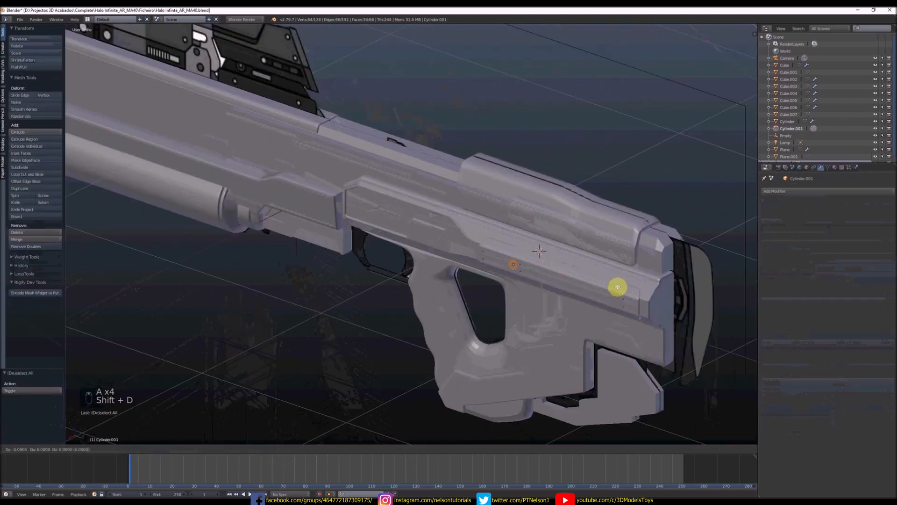
pyautogui.click(723, 305)
pyautogui.press('z')
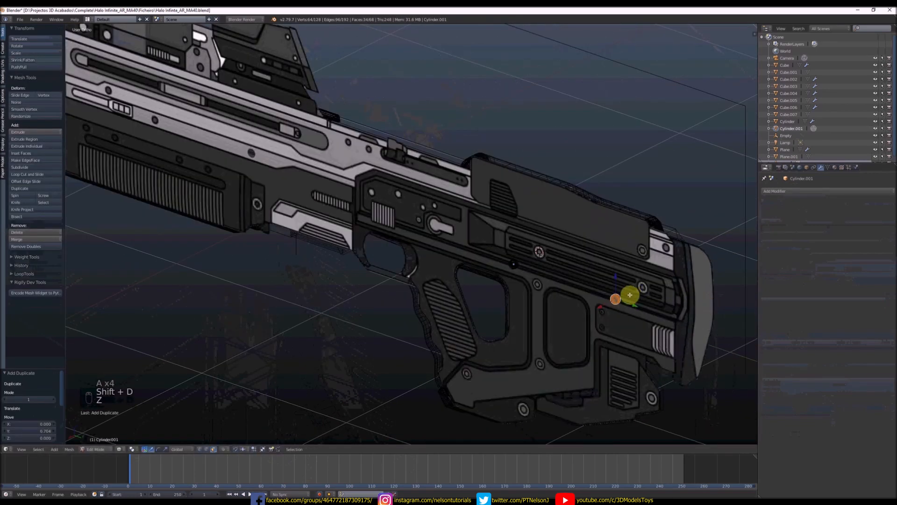
pyautogui.press('KP_3')
pyautogui.press('a')
pyautogui.press('a')
pyautogui.press('a')
pyautogui.press('a')
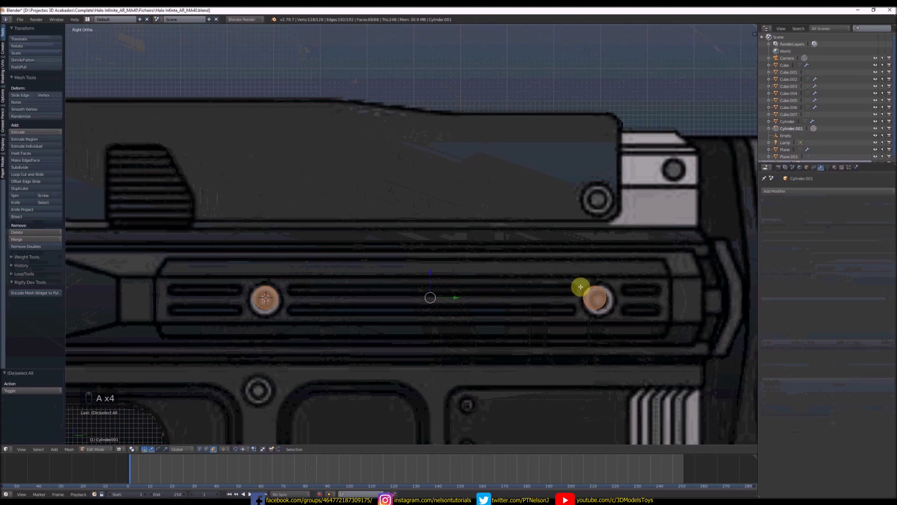
# - Undo the duplication of the cylinder
pyautogui.hotkey('ctrl', 'z')
pyautogui.hotkey('ctrl', 'z')
pyautogui.hotkey('ctrl', 'z')
pyautogui.hotkey('ctrl', 'z')
pyautogui.hotkey('ctrl', 'z')
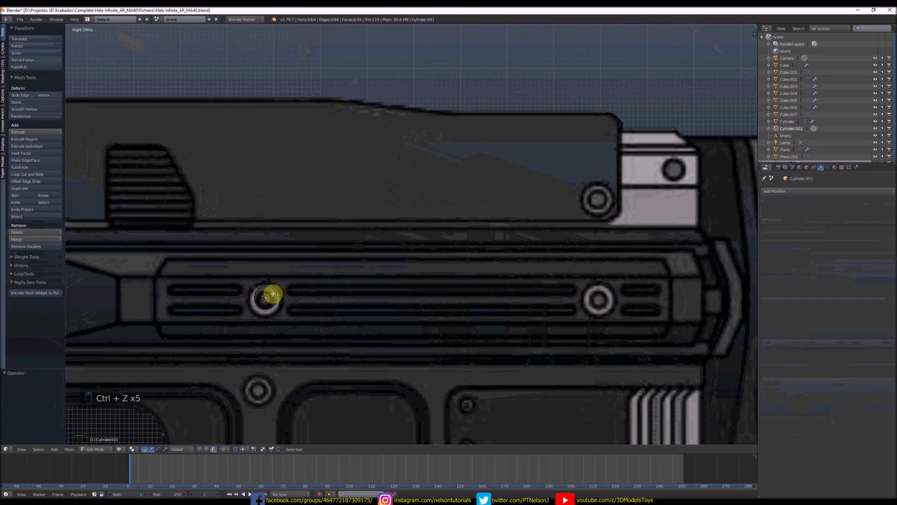
# - Select the whole cylinder mesh, nudge it slightly along Y onto the front bolt, and scale it up by 1.655
pyautogui.press('c')
pyautogui.click(266, 298)
pyautogui.rightClick(267, 298)
pyautogui.scroll(2, 265, 285)
pyautogui.moveTo(265, 282); pyautogui.dragTo(292, 306)
pyautogui.press('s')
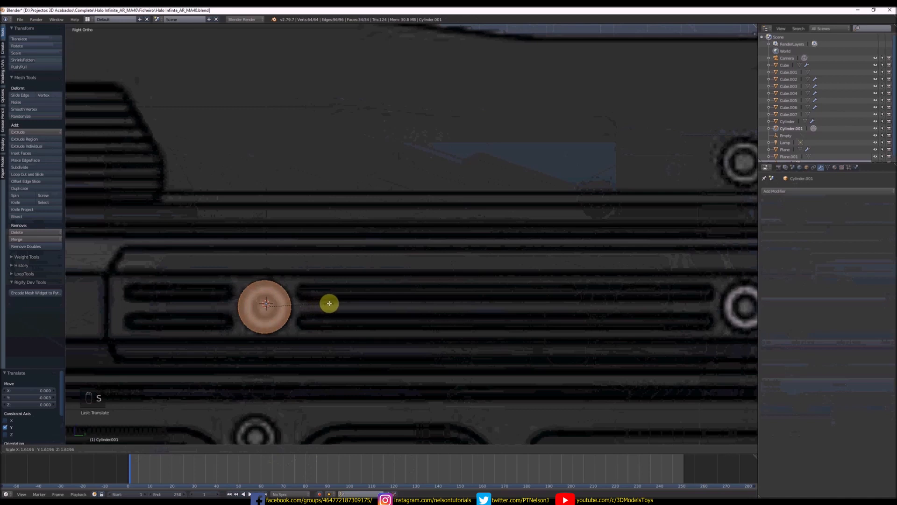
pyautogui.click(330, 303)
pyautogui.press('z')
# - Scale the front bolt cylinder by 0.962 in the right view
pyautogui.moveTo(330, 303); pyautogui.dragTo(293, 312, button='middle')
pyautogui.press('KP_3')
pyautogui.scroll(-6, 306, 288)
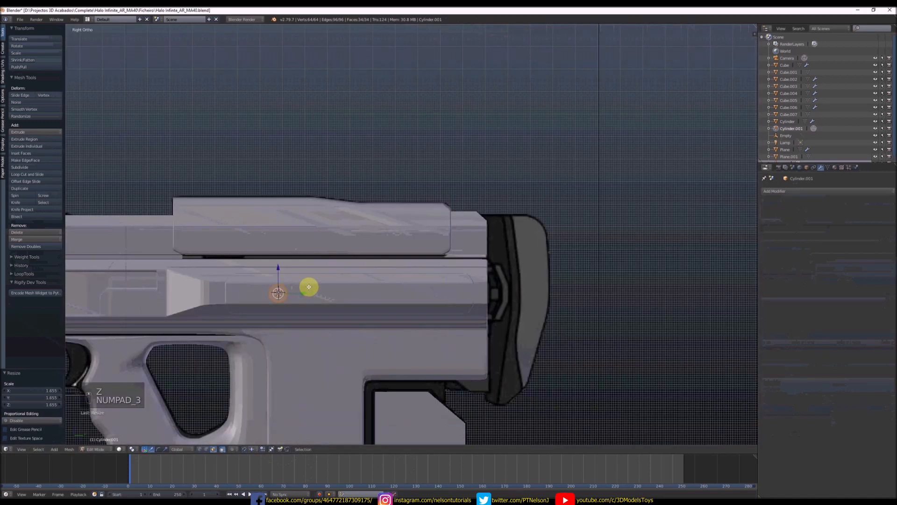
pyautogui.scroll(1, 383, 290)
pyautogui.press('s')
pyautogui.click(405, 282)
# - Duplicate the cylinder along Y and align the copy with the panel's rear bolt in the reference
pyautogui.hotkey('shift', 'd')
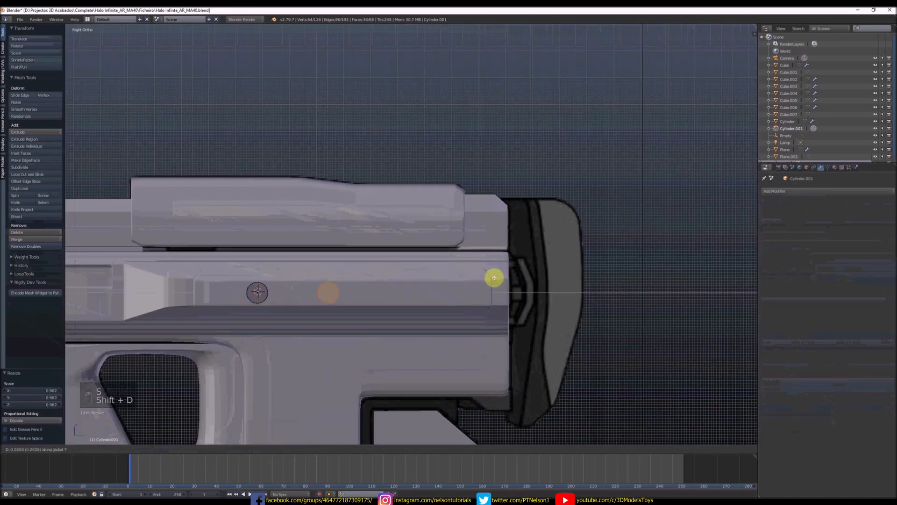
pyautogui.click(462, 295)
pyautogui.press('z')
pyautogui.scroll(2, 453, 295)
pyautogui.moveTo(452, 295); pyautogui.dragTo(458, 295)
pyautogui.scroll(-5, 454, 295)
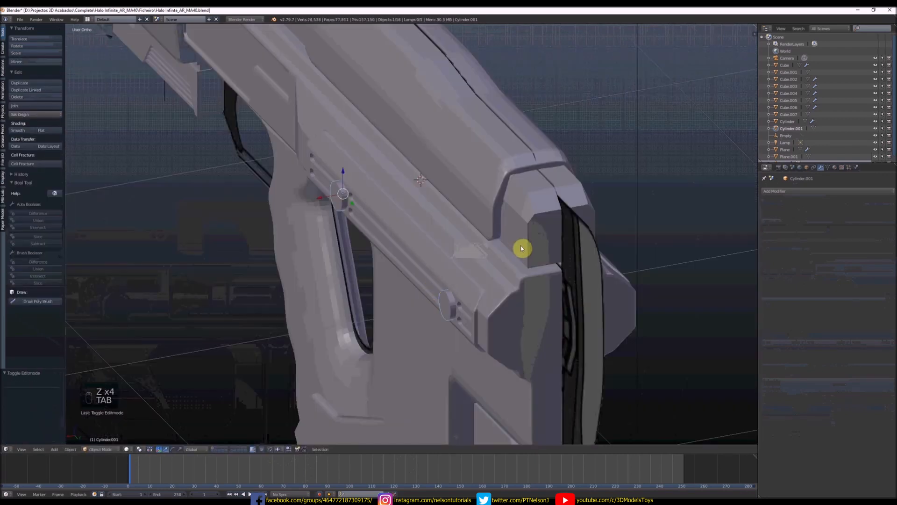
# - Add a Mirror modifier on X to the bolt cylinders with Cube.003 as mirror object, and apply it
pyautogui.click(785, 191)
pyautogui.click(769, 257)
pyautogui.click(781, 284)
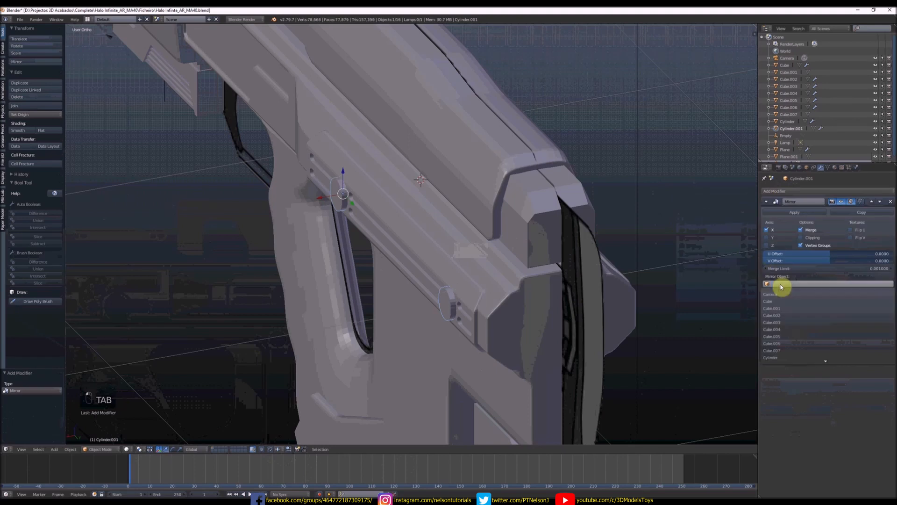
pyautogui.click(791, 323)
pyautogui.click(795, 212)
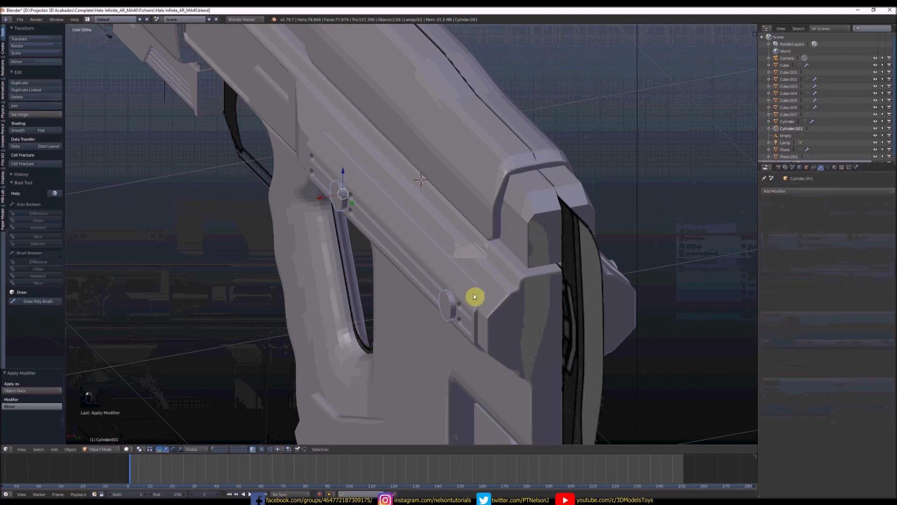
# - Add a Boolean modifier to the slotted side panel with the bolt cylinders as its object, and apply it
pyautogui.click(824, 192)
pyautogui.click(757, 223)
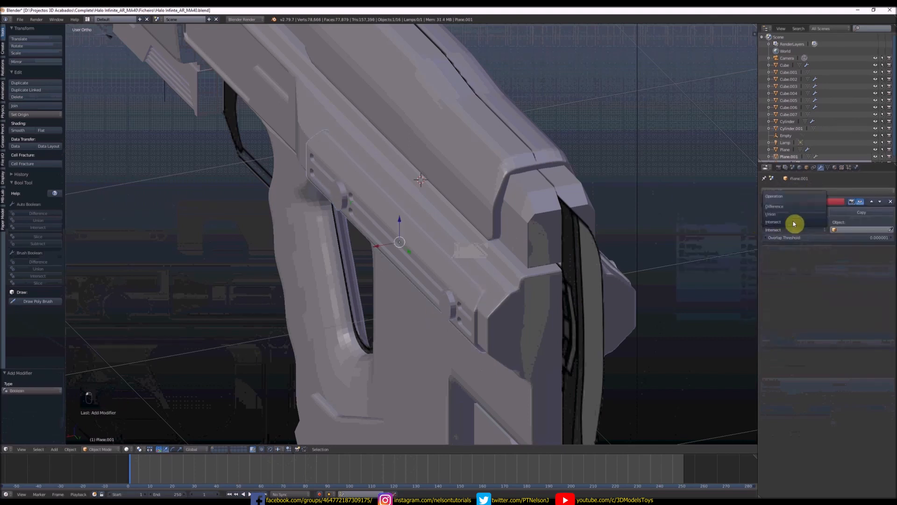
pyautogui.click(855, 230)
pyautogui.click(848, 296)
pyautogui.click(804, 213)
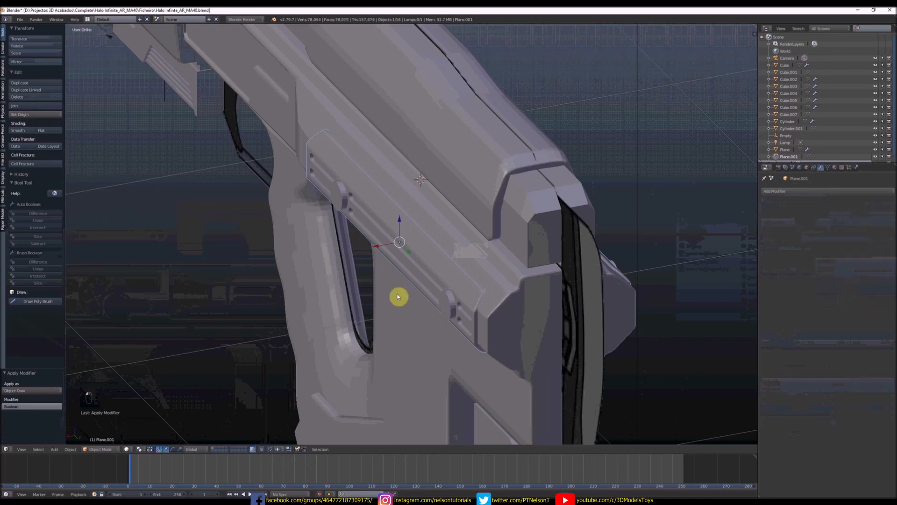
# - Delete the vertices of the two mirrored bolt cylinders on the rifle's far side
pyautogui.scroll(2, 401, 296)
pyautogui.rightClick(473, 299)
pyautogui.press('KP_3')
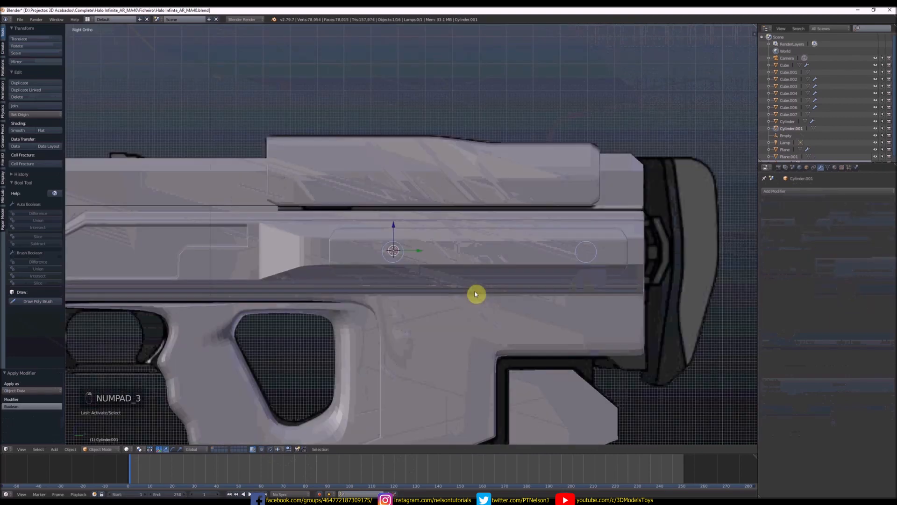
pyautogui.moveTo(476, 294); pyautogui.dragTo(495, 301, button='middle')
pyautogui.press('Tab')
pyautogui.press('z')
pyautogui.press('c')
pyautogui.moveTo(527, 296); pyautogui.dragTo(579, 236)
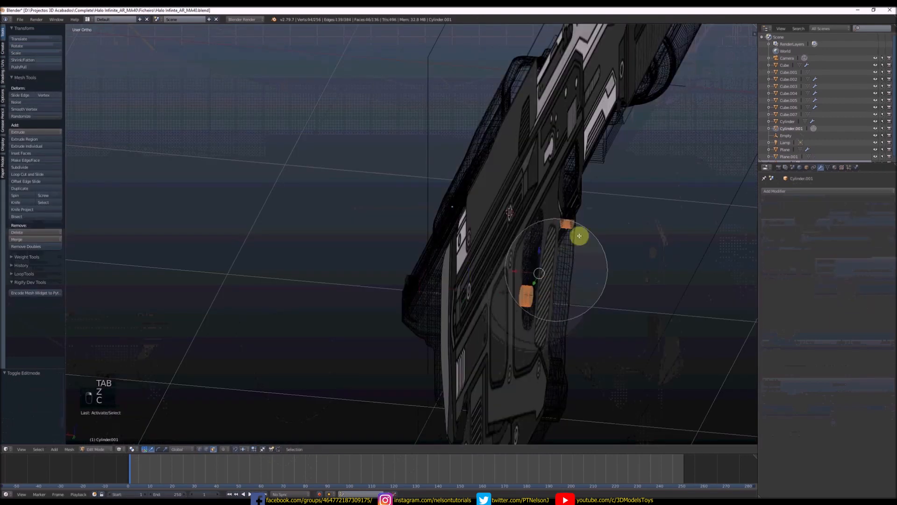
pyautogui.rightClick(580, 236)
pyautogui.press('x')
pyautogui.click(542, 282)
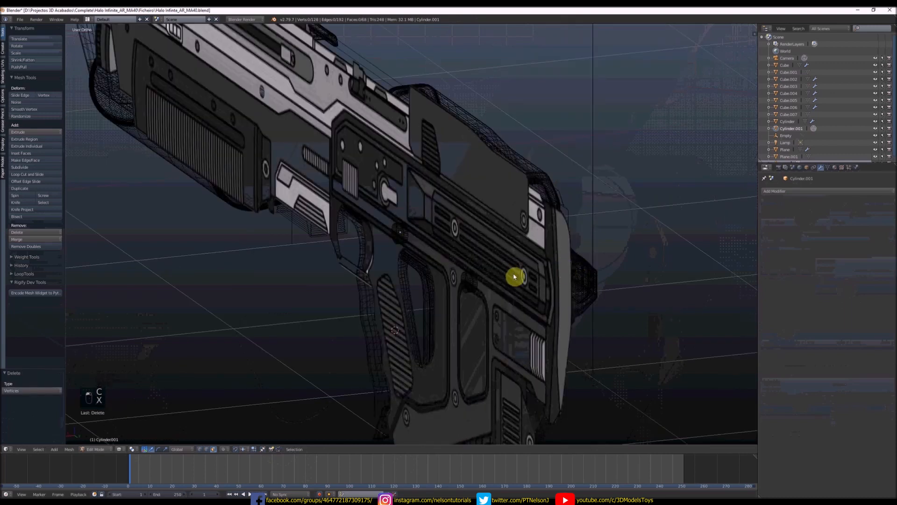
# - Select both remaining bolt cylinders and scale them by 0.855 about their individual origins
pyautogui.press('z')
pyautogui.press('KP_3')
pyautogui.scroll(5, 519, 282)
pyautogui.press('a')
pyautogui.press('a')
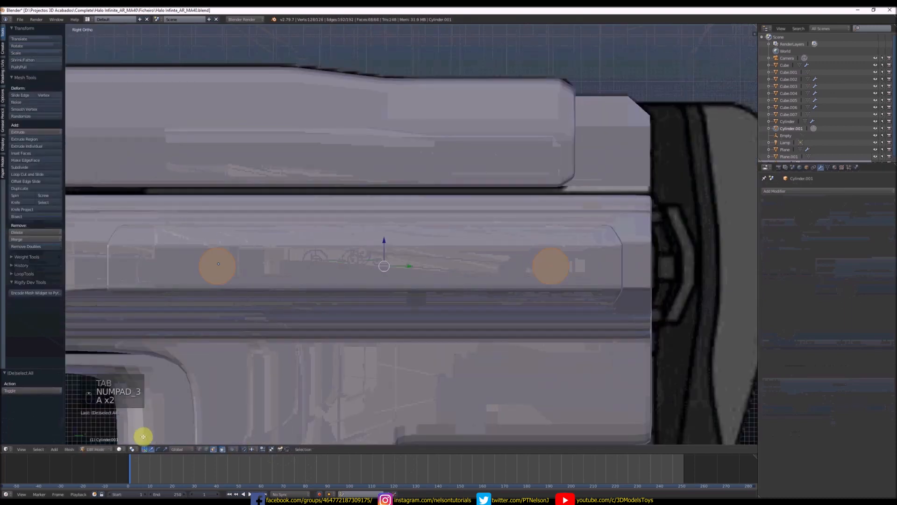
pyautogui.click(132, 449)
pyautogui.click(145, 428)
pyautogui.scroll(4, 234, 260)
pyautogui.press('z')
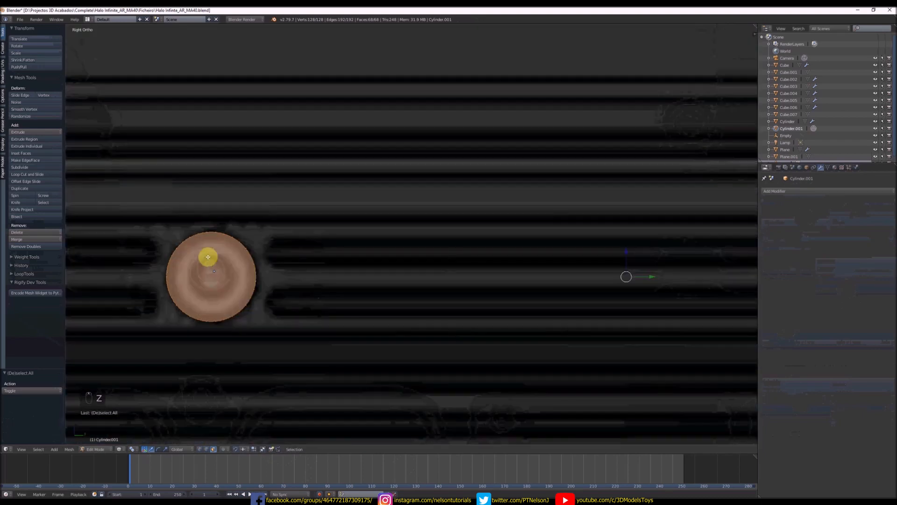
pyautogui.press('s')
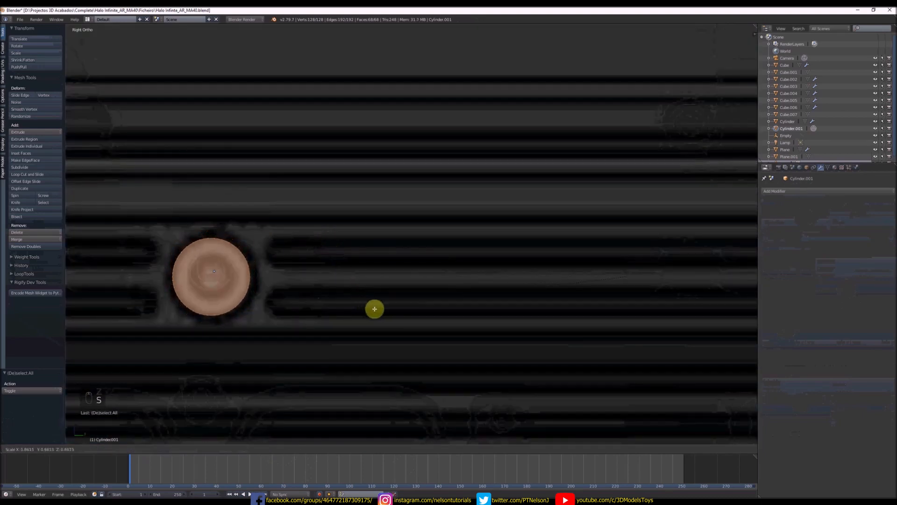
pyautogui.click(375, 308)
pyautogui.press('z')
# - Select the outer round faces of both bolt cylinders and shift them slightly along X
pyautogui.scroll(-5, 234, 234)
pyautogui.scroll(-3, 236, 235)
pyautogui.hotkey('ctrl', 'Tab')
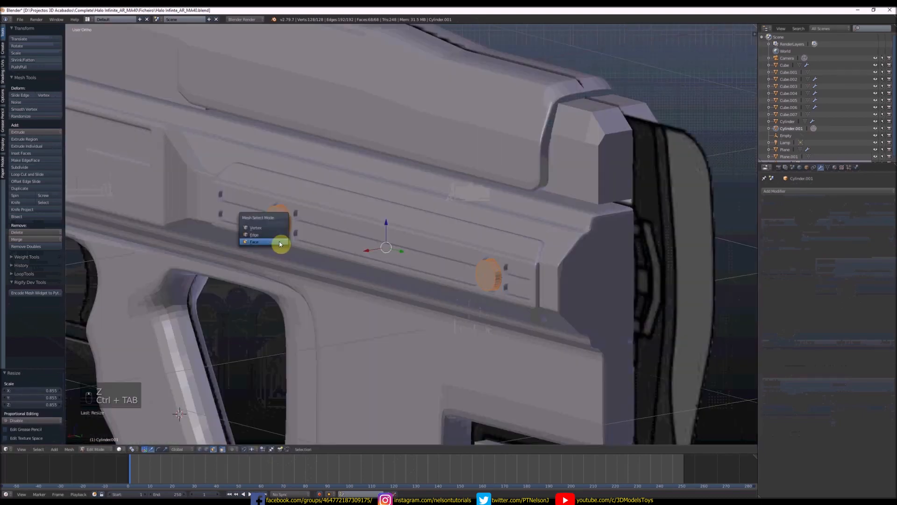
pyautogui.click(280, 245)
pyautogui.rightClick(281, 217)
pyautogui.keyDown('shift'); pyautogui.rightClick(481, 275); pyautogui.keyUp('shift')
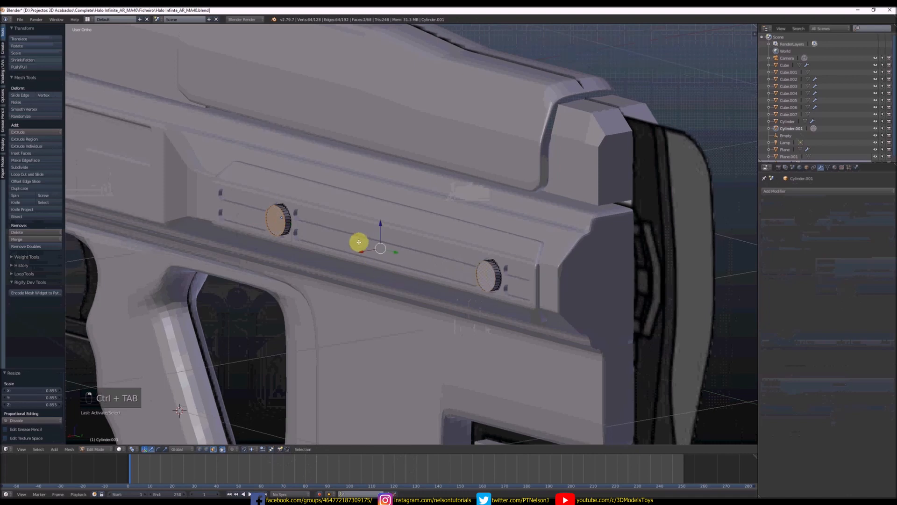
pyautogui.moveTo(361, 251); pyautogui.dragTo(367, 250)
pyautogui.press('KP_3')
pyautogui.press('z')
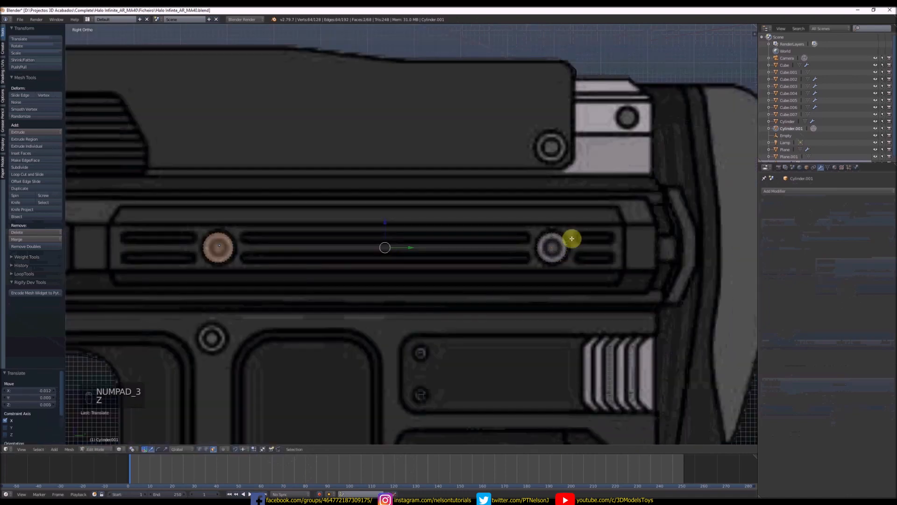
# - Apply the scale of the bolt cylinders and bevel the outer rims of both bolts by 0.009 with 12 segments
pyautogui.press('z')
pyautogui.moveTo(571, 240); pyautogui.dragTo(540, 293, button='middle')
pyautogui.press('Tab')
pyautogui.scroll(3, 542, 281)
pyautogui.hotkey('ctrl', 'a')
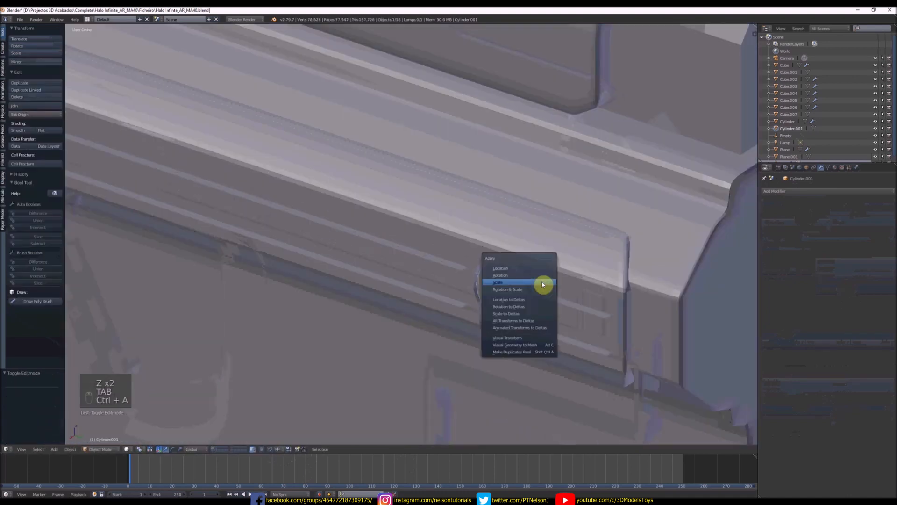
pyautogui.click(542, 284)
pyautogui.press('Tab')
pyautogui.hotkey('ctrl', 'b')
pyautogui.click(551, 285)
pyautogui.press('KP_3')
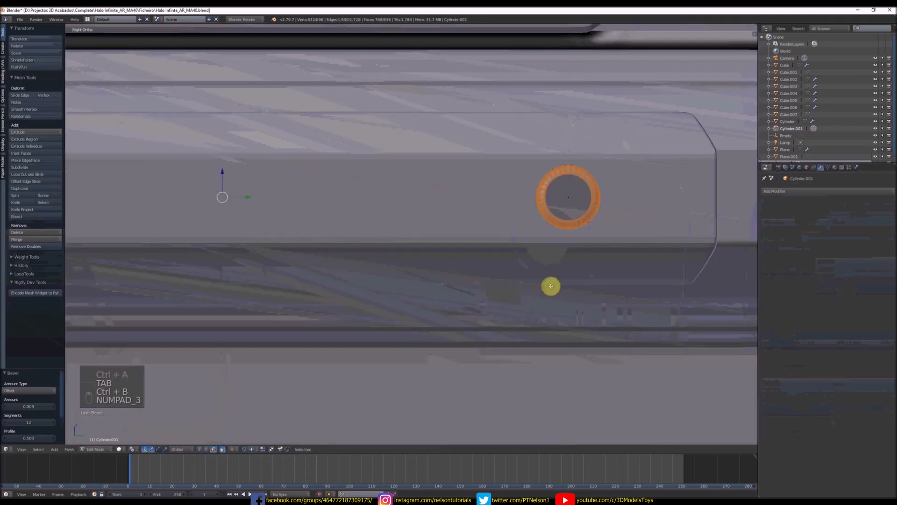
# - Inset the outer round faces of both bolts with a thickness of 0.0049, matching the reference image's inner circle
pyautogui.press('z')
pyautogui.scroll(-2, 589, 206)
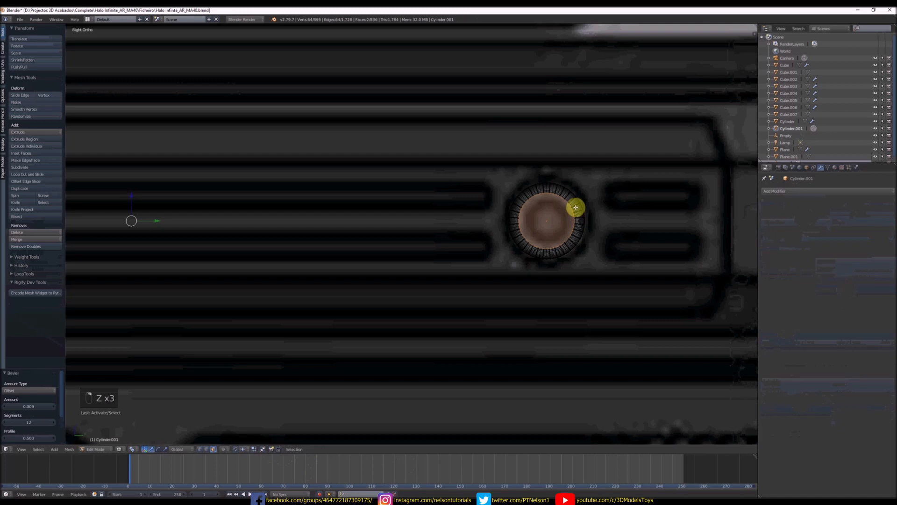
pyautogui.scroll(2, 576, 207)
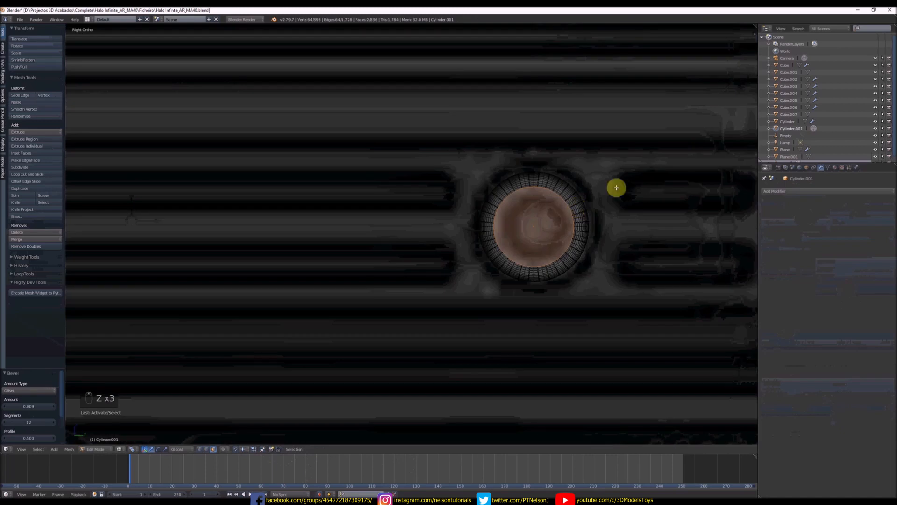
pyautogui.press('i')
pyautogui.click(622, 189)
pyautogui.scroll(-3, 608, 195)
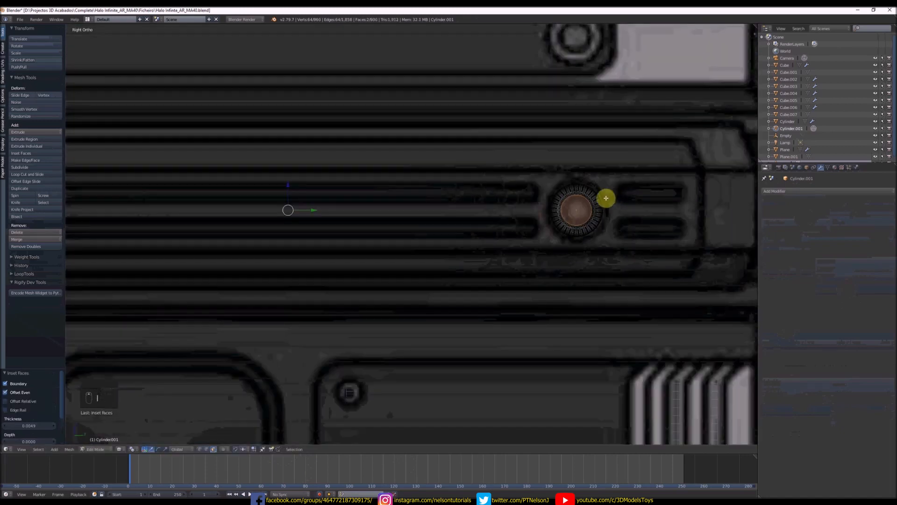
# - Bevel the inset circle edges of both bolts by 0.002 with one segment to form a narrow ring
pyautogui.scroll(4, 603, 201)
pyautogui.hotkey('ctrl', 'b')
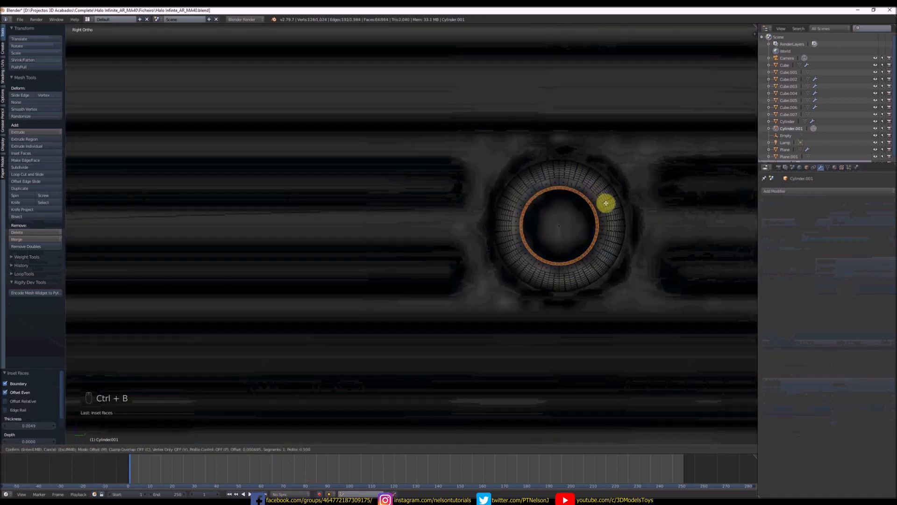
pyautogui.click(608, 203)
pyautogui.press('z')
pyautogui.scroll(-4, 586, 207)
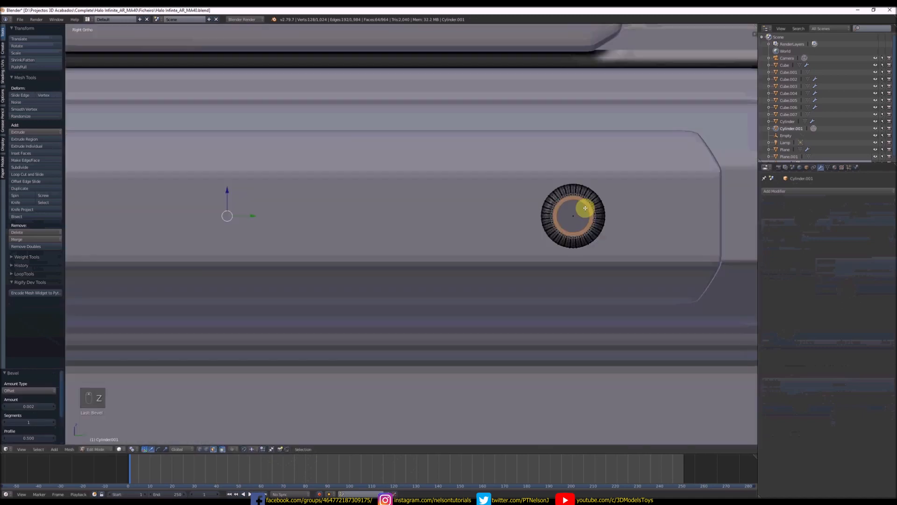
# - Extrude the narrow ring faces slightly inward to form a circular groove in both bolts
pyautogui.moveTo(585, 208); pyautogui.dragTo(531, 260, button='middle')
pyautogui.scroll(2, 537, 258)
pyautogui.press('e')
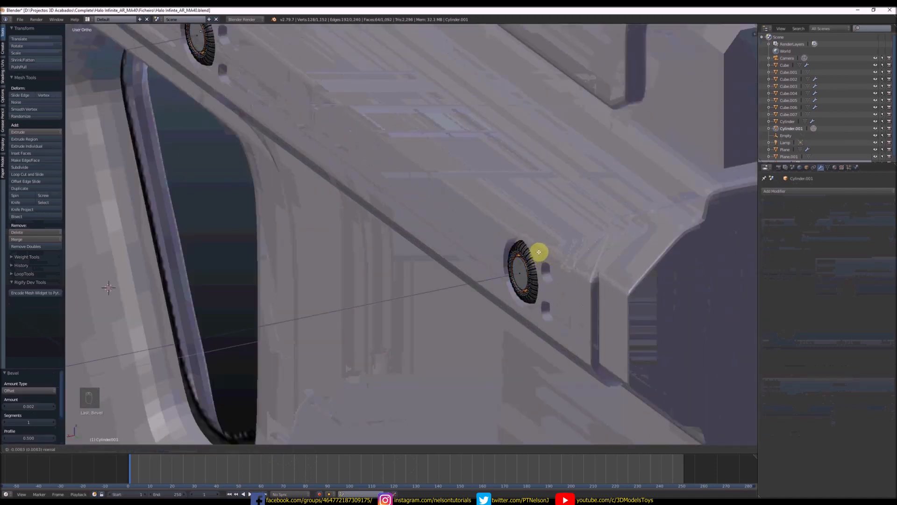
pyautogui.click(542, 255)
pyautogui.press('Tab')
pyautogui.scroll(-3, 522, 267)
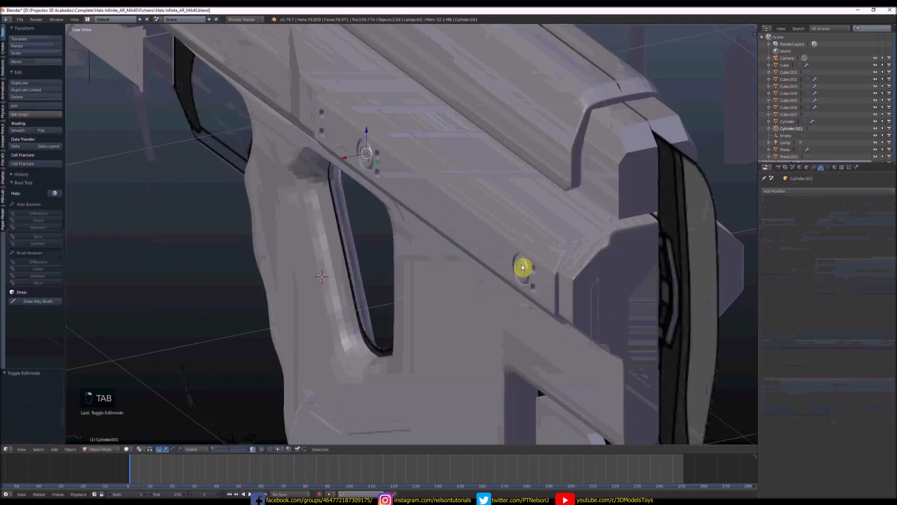
# - Add a Mirror modifier to the bolts on the X axis with the Empty as mirror object
pyautogui.moveTo(549, 253); pyautogui.dragTo(596, 216, button='middle')
pyautogui.click(793, 192)
pyautogui.click(768, 260)
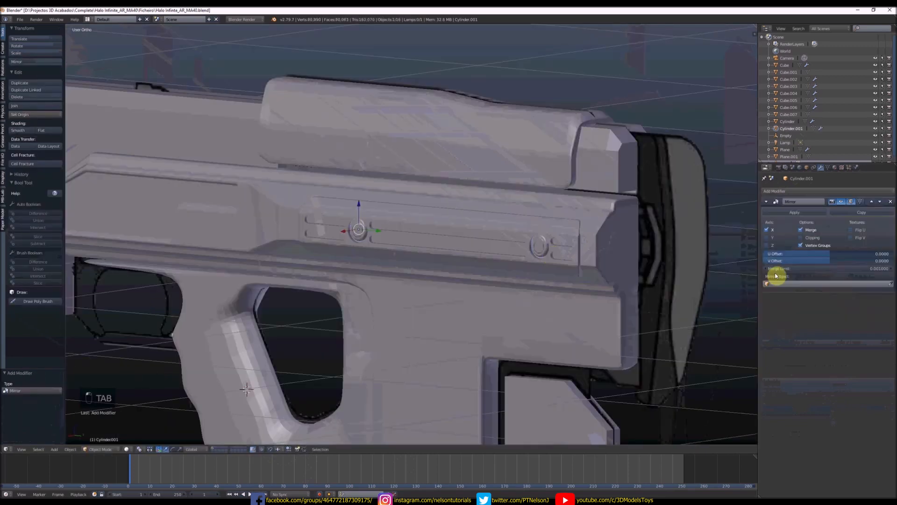
pyautogui.click(779, 284)
pyautogui.scroll(-1, 796, 359)
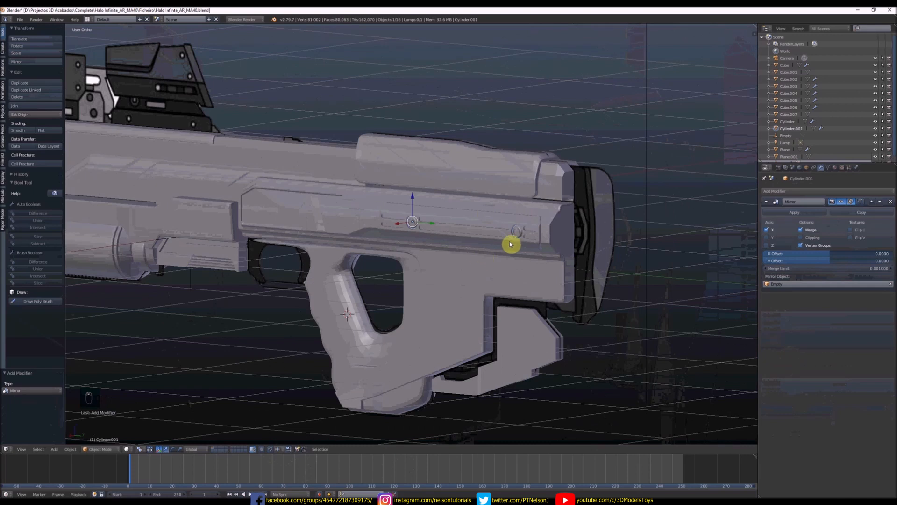
# - Compare the fitted bolts with the reference image in the right side view
pyautogui.rightClick(510, 244)
pyautogui.press('KP_1')
pyautogui.press('KP_3')
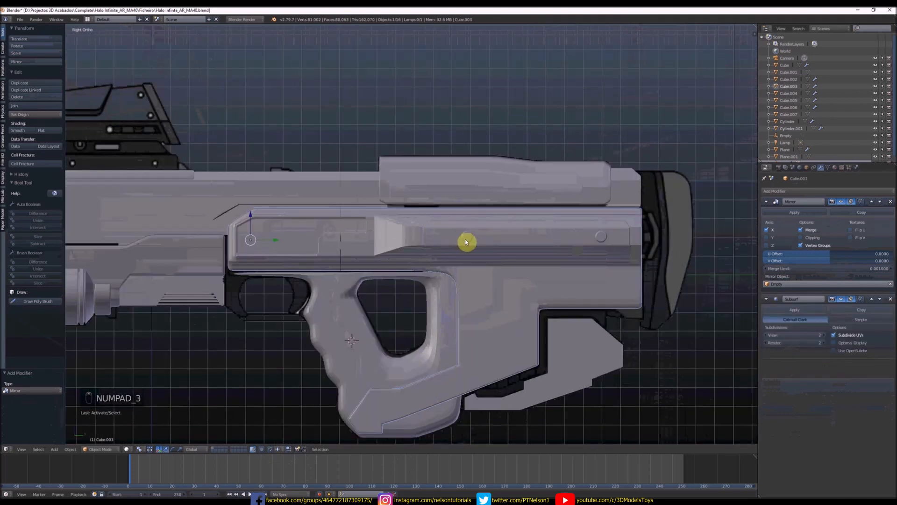
pyautogui.scroll(2, 468, 239)
pyautogui.press('z')
pyautogui.press('z')
# - Duplicate the slotted panel's rear bolt and move the copy 0.217 along Z onto the upper cover's bolt in the reference
pyautogui.rightClick(471, 236)
pyautogui.press('z')
pyautogui.press('z')
pyautogui.keyDown('shift'); pyautogui.moveTo(540, 232); pyautogui.dragTo(412, 241, button='middle'); pyautogui.keyUp('shift')
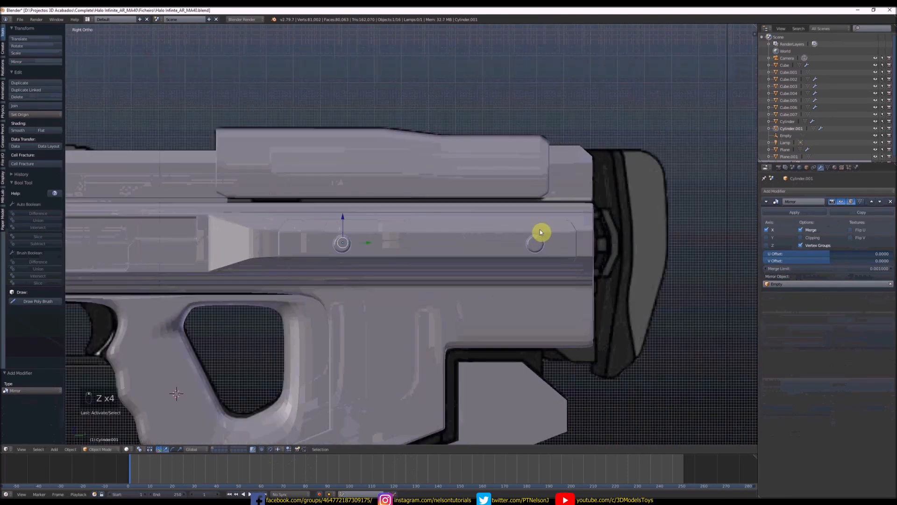
pyautogui.press('z')
pyautogui.press('z')
pyautogui.scroll(2, 541, 232)
pyautogui.press('Tab')
pyautogui.press('z')
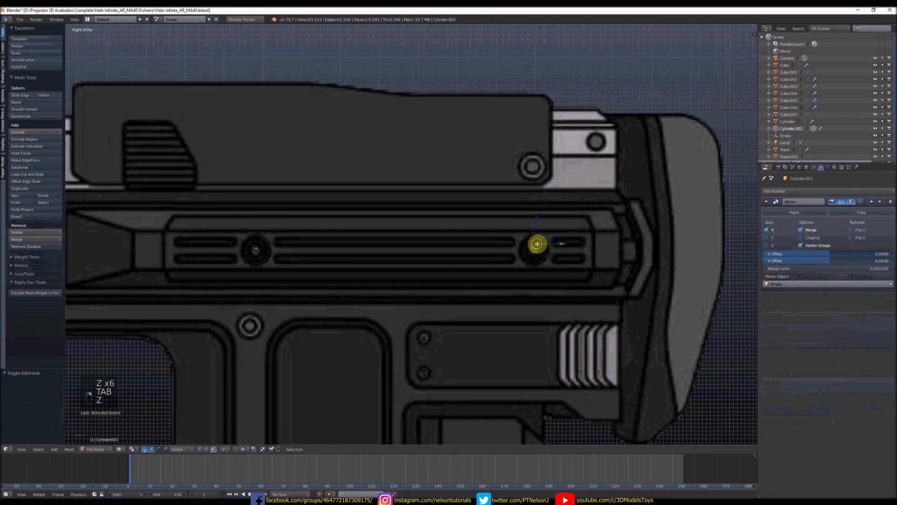
pyautogui.press('c')
pyautogui.click(537, 243)
pyautogui.hotkey('shift', 'd')
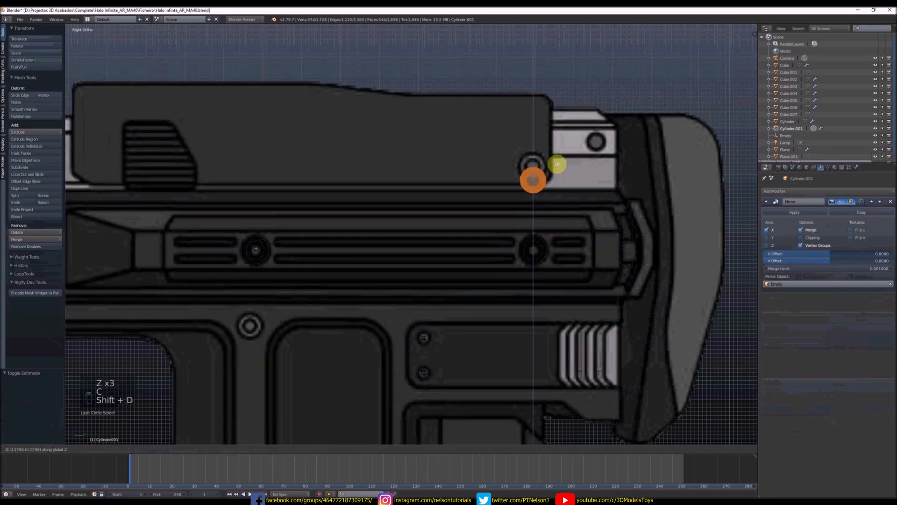
pyautogui.click(558, 156)
# - Move the duplicated bolt -0.063 along X to sit against the side of the upper cover
pyautogui.press('z')
pyautogui.moveTo(558, 155); pyautogui.dragTo(552, 199, button='middle')
pyautogui.moveTo(513, 170); pyautogui.dragTo(537, 162, button='middle')
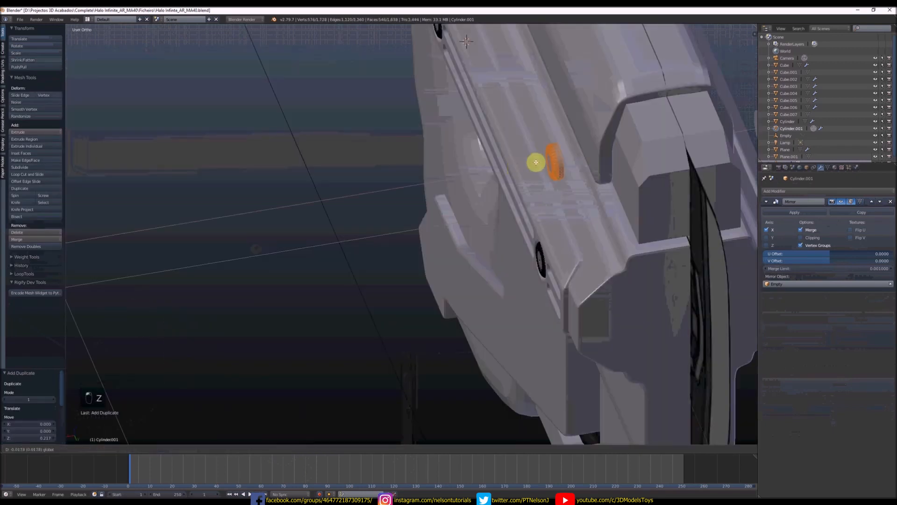
pyautogui.moveTo(536, 162); pyautogui.dragTo(565, 153)
pyautogui.moveTo(591, 150); pyautogui.dragTo(600, 156, button='middle')
# - Scale the duplicated bolt by about 1.15 to match the reference and separate it into its own object
pyautogui.press('KP_3')
pyautogui.press('z')
pyautogui.press('s')
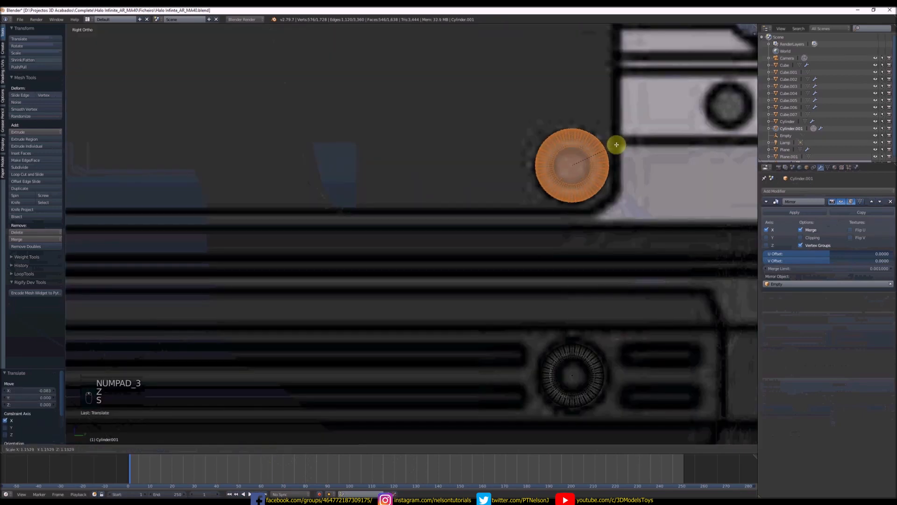
pyautogui.click(616, 145)
pyautogui.press('p')
pyautogui.click(616, 145)
pyautogui.press('Tab')
pyautogui.press('z')
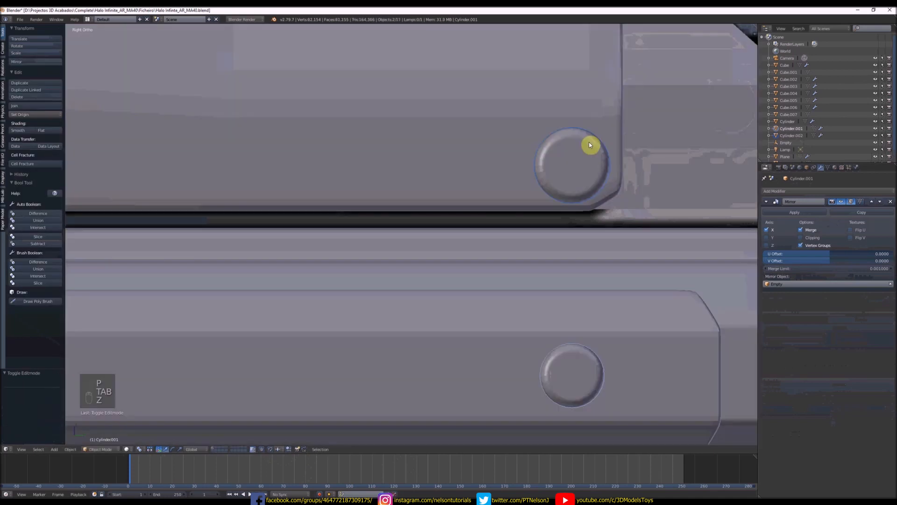
# - Apply the Mirror and Subsurf modifiers of the upper cover
pyautogui.rightClick(591, 145)
pyautogui.scroll(-3, 591, 145)
pyautogui.moveTo(573, 168); pyautogui.dragTo(514, 179, button='middle')
pyautogui.press('z')
pyautogui.press('z')
pyautogui.press('z')
pyautogui.press('z')
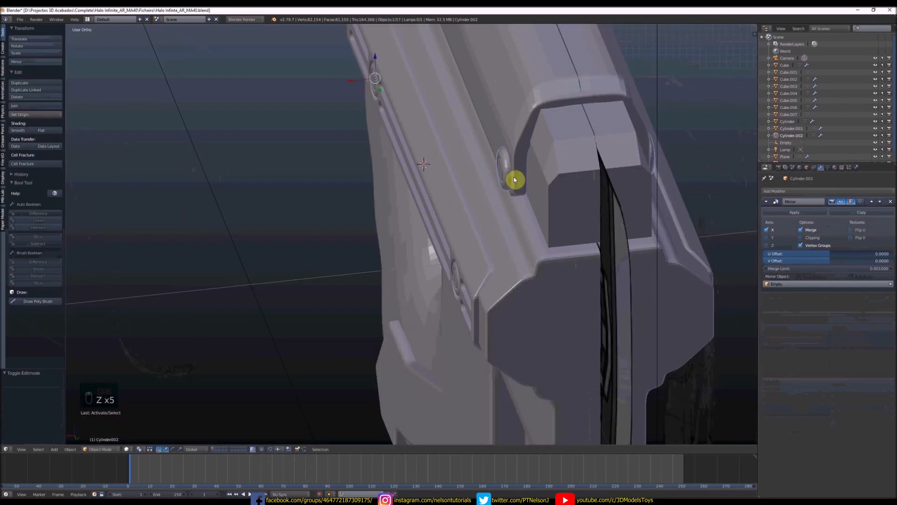
pyautogui.scroll(-3, 515, 179)
pyautogui.rightClick(515, 140)
pyautogui.click(809, 212)
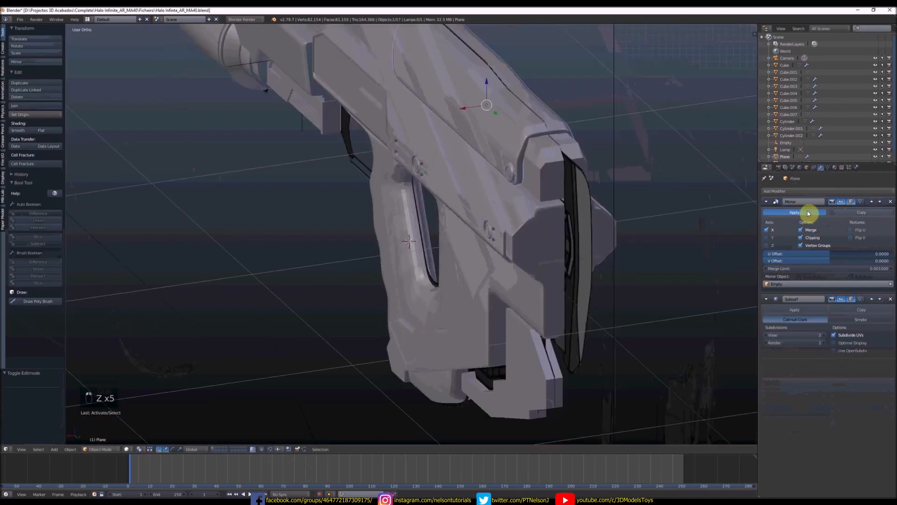
pyautogui.click(809, 212)
# - Select the upper cover's bolt and compare its size and position with the reference image from the right side
pyautogui.scroll(3, 508, 155)
pyautogui.rightClick(516, 172)
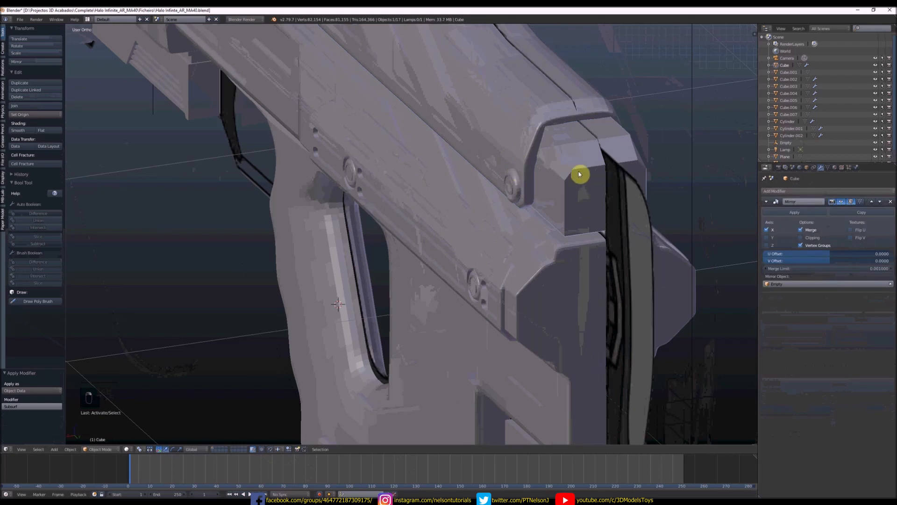
pyautogui.press('z')
pyautogui.press('z')
pyautogui.rightClick(518, 189)
pyautogui.press('KP_3')
pyautogui.press('z')
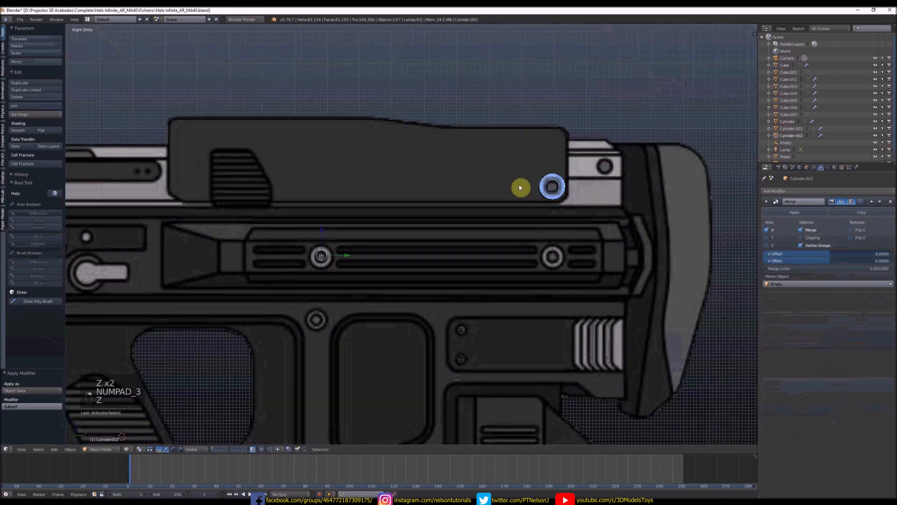
pyautogui.press('z')
pyautogui.scroll(3, 563, 172)
pyautogui.press('z')
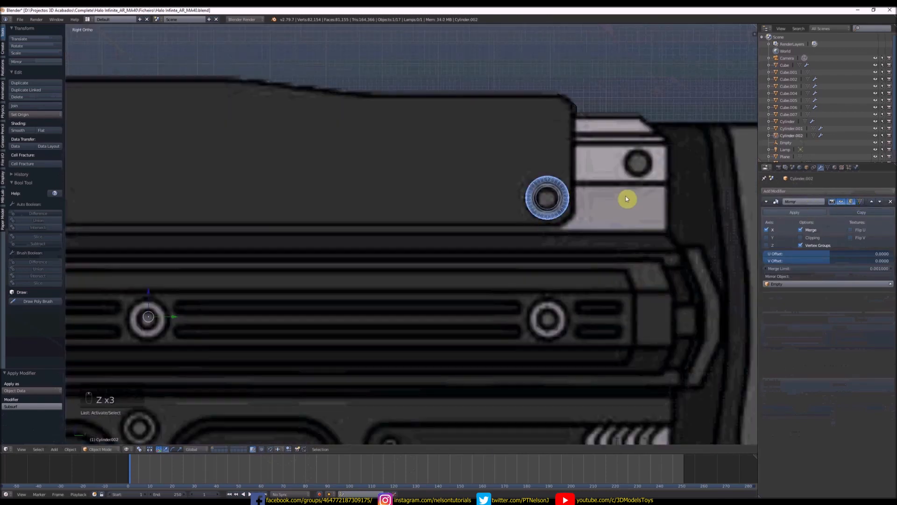
# - Apply the upper bolt's Mirror modifier and cut Cylinder.002 from the upper cover with an applied Boolean Difference modifier
pyautogui.moveTo(627, 198); pyautogui.dragTo(601, 213, button='middle')
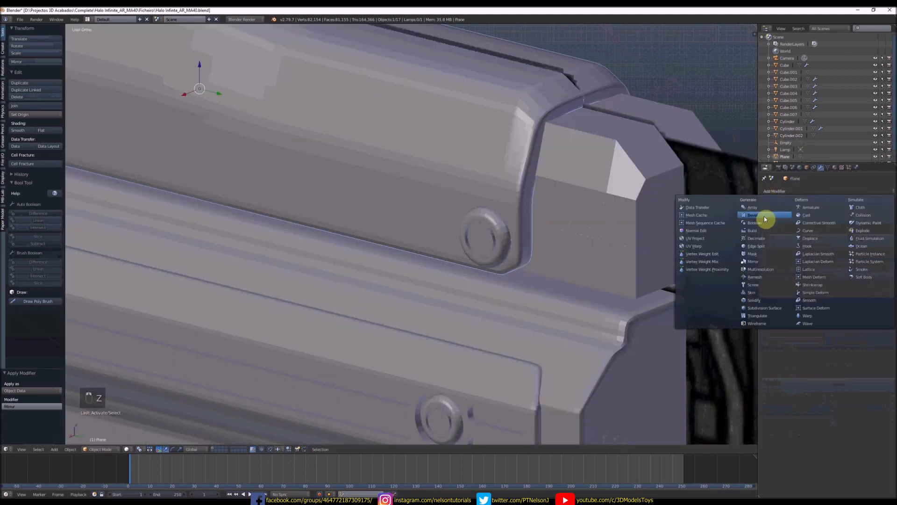
pyautogui.click(765, 220)
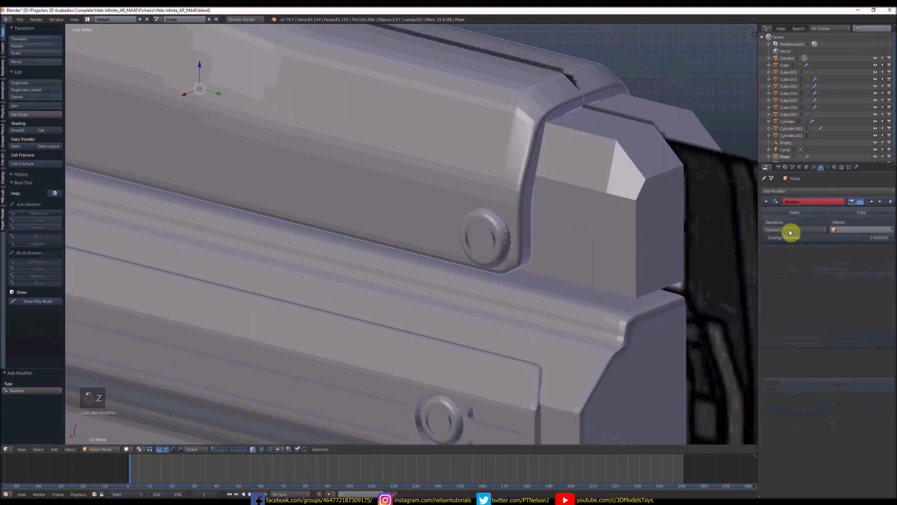
pyautogui.click(838, 230)
pyautogui.click(847, 302)
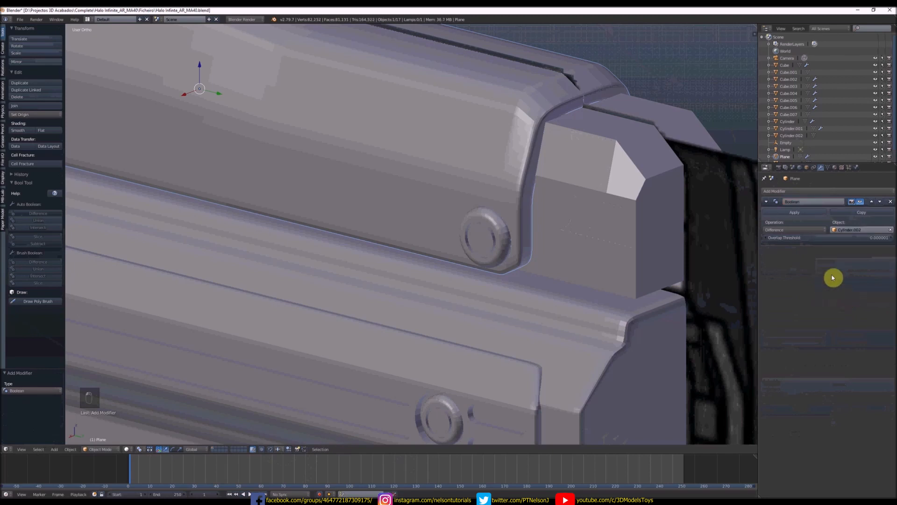
pyautogui.click(794, 212)
# - Select the whole mesh of both upper cover bolts and scale them down to fit inside their cut holes
pyautogui.rightClick(496, 231)
pyautogui.scroll(-2, 502, 232)
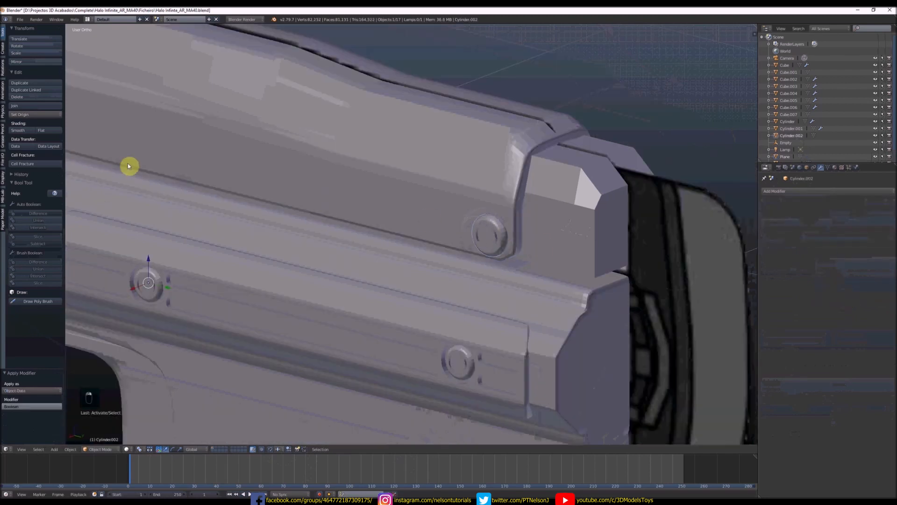
pyautogui.press('t')
pyautogui.press('t')
pyautogui.press('t')
pyautogui.press('Tab')
pyautogui.press('a')
pyautogui.press('a')
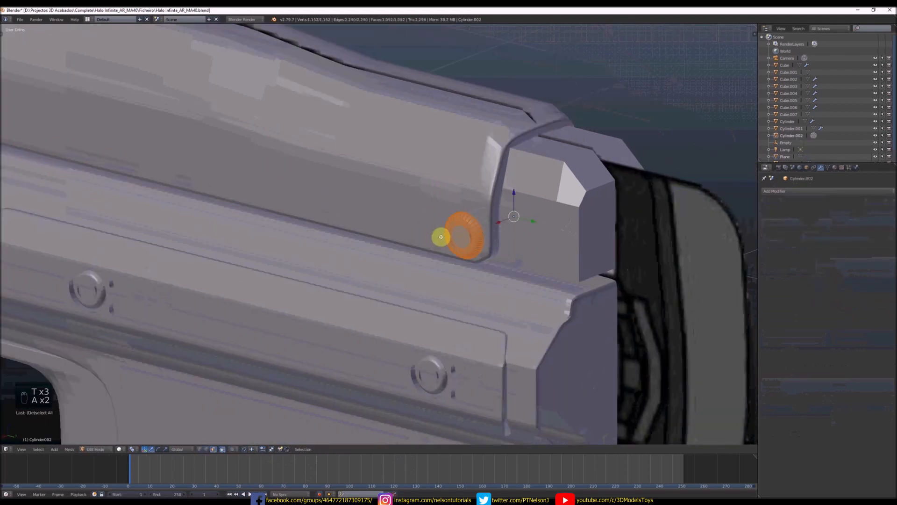
pyautogui.press('a')
pyautogui.press('a')
pyautogui.press('a')
pyautogui.press('KP_3')
pyautogui.press('z')
pyautogui.press('s')
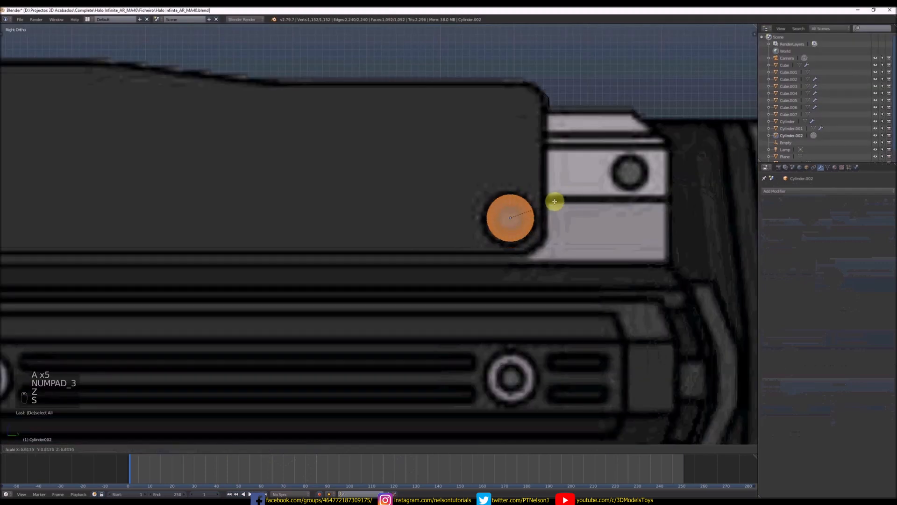
pyautogui.click(563, 212)
# - Delete the vertices of the mirrored upper cover bolt on the rifle's far side
pyautogui.press('z')
pyautogui.moveTo(562, 213)
pyautogui.mouseDown(button='middle')
pyautogui.moveTo(463, 252)
pyautogui.moveTo(428, 250)
pyautogui.moveTo(526, 233)
pyautogui.mouseUp(button='middle')
pyautogui.press('z')
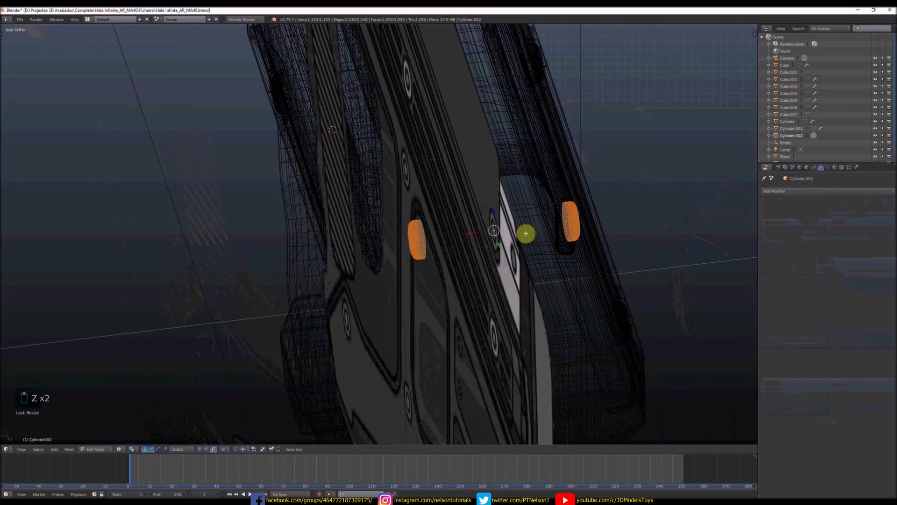
pyautogui.press('a')
pyautogui.hotkey('ctrl', 'Tab')
pyautogui.click(526, 234)
pyautogui.press('c')
pyautogui.moveTo(570, 210); pyautogui.dragTo(571, 232)
pyautogui.press('x')
pyautogui.click(563, 222)
pyautogui.press('Tab')
# - Set the remaining upper bolt's origin to its geometry and add a Mirror modifier using the Empty as mirror object
pyautogui.press('t')
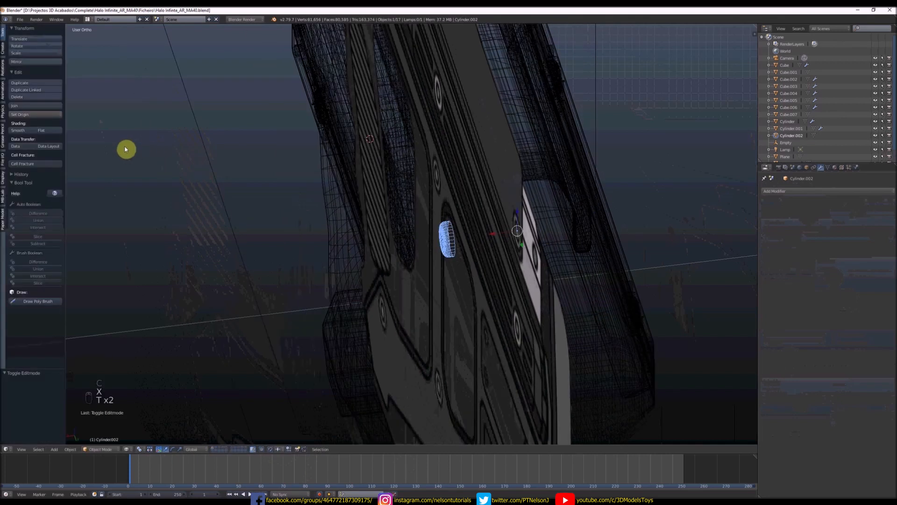
pyautogui.click(38, 114)
pyautogui.click(47, 131)
pyautogui.click(774, 193)
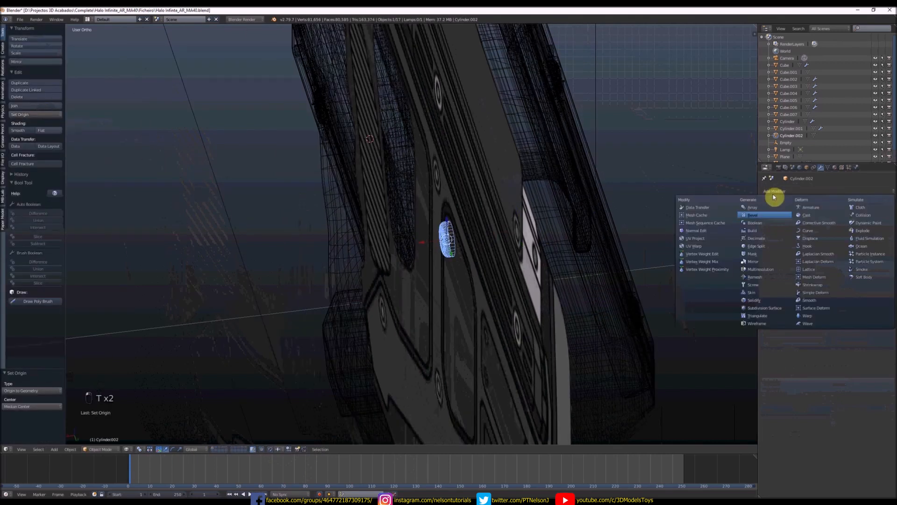
pyautogui.click(753, 262)
pyautogui.click(804, 284)
pyautogui.click(809, 335)
# - Nudge the upper cover bolt within its hole and scale it by 1.075
pyautogui.moveTo(581, 267)
pyautogui.mouseDown(button='middle')
pyautogui.moveTo(444, 250)
pyautogui.moveTo(442, 261)
pyautogui.mouseUp(button='middle')
pyautogui.press('z')
pyautogui.moveTo(442, 262); pyautogui.dragTo(447, 259)
pyautogui.moveTo(448, 260); pyautogui.dragTo(524, 247, button='middle')
pyautogui.press('s')
pyautogui.click(525, 245)
pyautogui.scroll(-3, 524, 245)
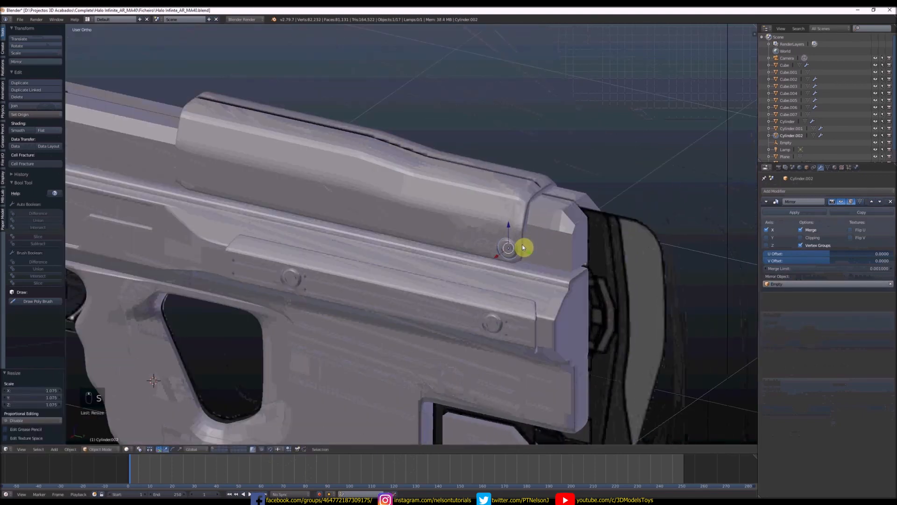
# - Select the rifle's main body and compare its wireframe with the reference image in the right side view
pyautogui.press('KP_3')
pyautogui.rightClick(533, 237)
pyautogui.press('z')
pyautogui.press('z')
pyautogui.scroll(1, 540, 238)
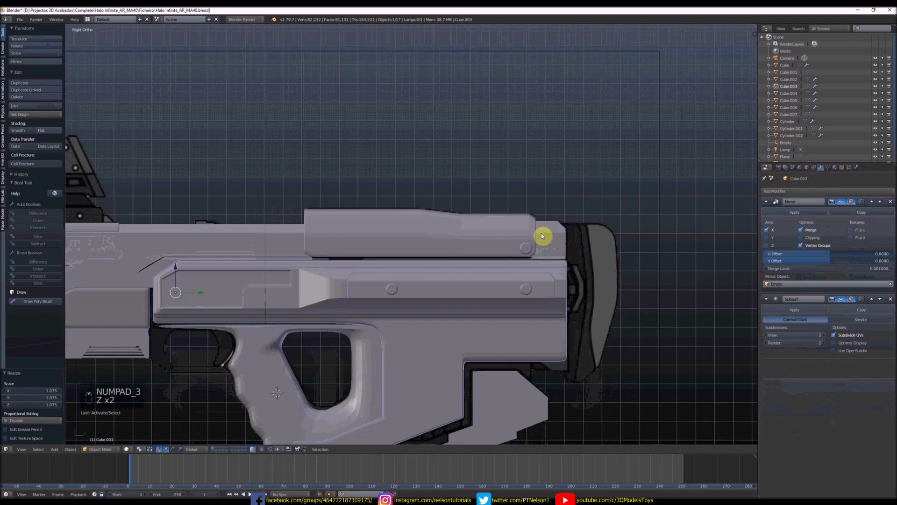
pyautogui.press('z')
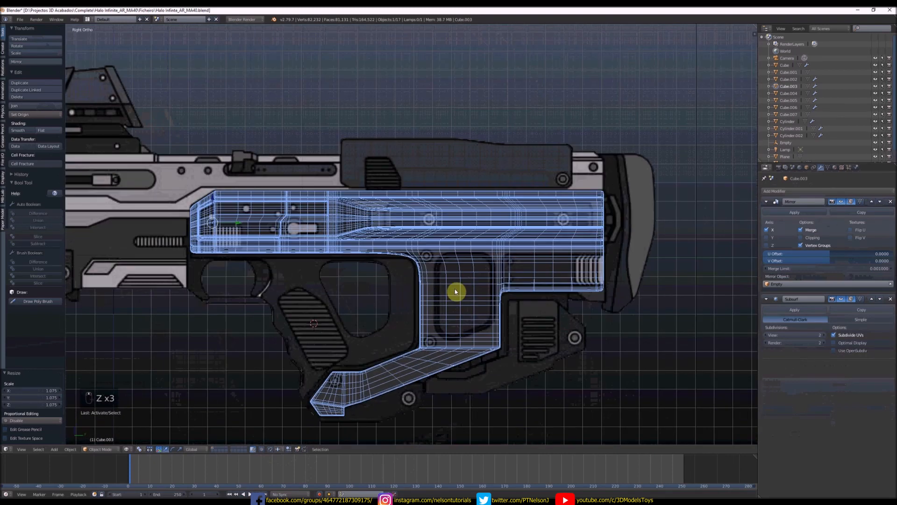
# - Add a cube over the rounded window behind the grip and scale it down to roughly the window's size
pyautogui.press('z')
pyautogui.scroll(2, 457, 294)
pyautogui.click(457, 294)
pyautogui.hotkey('shift', 'a')
pyautogui.click(481, 304)
pyautogui.press('s')
pyautogui.press('z')
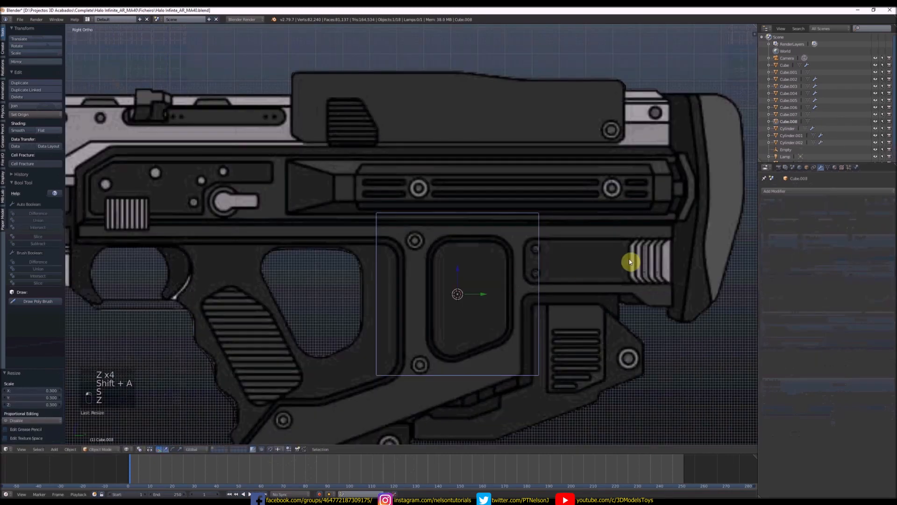
pyautogui.press('s')
pyautogui.click(584, 270)
# - Move the cube's front side face along Y to line up with the window's front edge
pyautogui.press('Tab')
pyautogui.hotkey('ctrl', 'Tab')
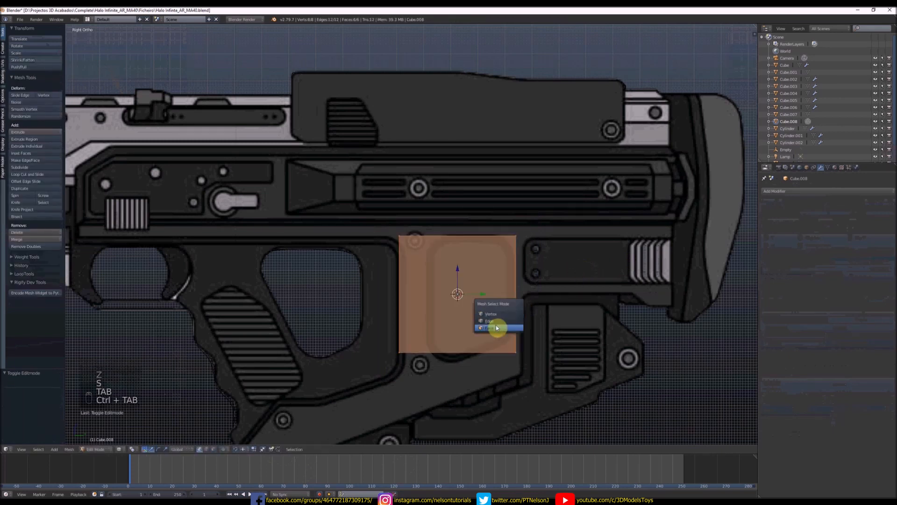
pyautogui.click(491, 320)
pyautogui.rightClick(393, 284)
pyautogui.moveTo(425, 294); pyautogui.dragTo(455, 293)
pyautogui.click(453, 293)
# - Raise the cube's lower rear corner vertices about 0.07 along Z to follow the window's slanted lower edge
pyautogui.scroll(3, 467, 327)
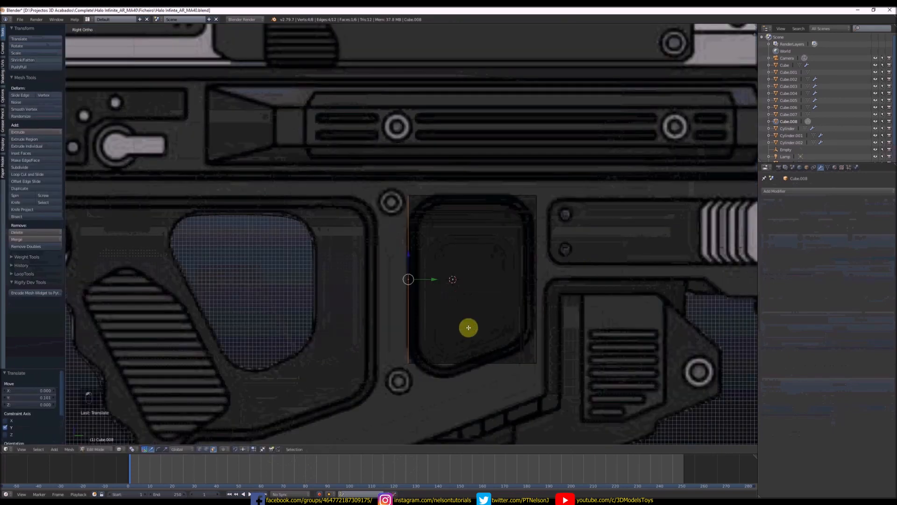
pyautogui.hotkey('ctrl', 'Tab')
pyautogui.click(513, 306)
pyautogui.rightClick(551, 361)
pyautogui.press('c')
pyautogui.click(553, 346)
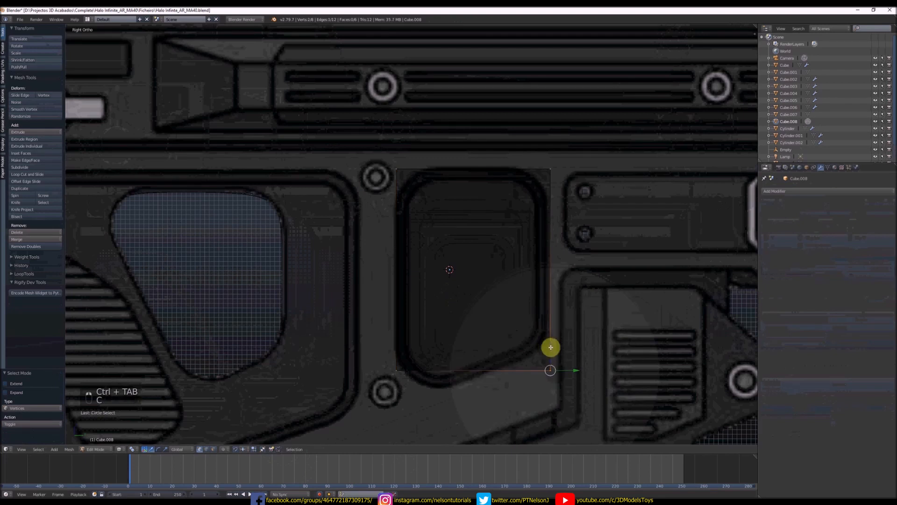
pyautogui.moveTo(551, 346); pyautogui.dragTo(555, 318)
# - Lower the cube's lower front corner vertices about 0.07 along Z to complete the slanted edge
pyautogui.rightClick(407, 374)
pyautogui.press('c')
pyautogui.scroll(8, 407, 379)
pyautogui.click(408, 364)
pyautogui.rightClick(406, 361)
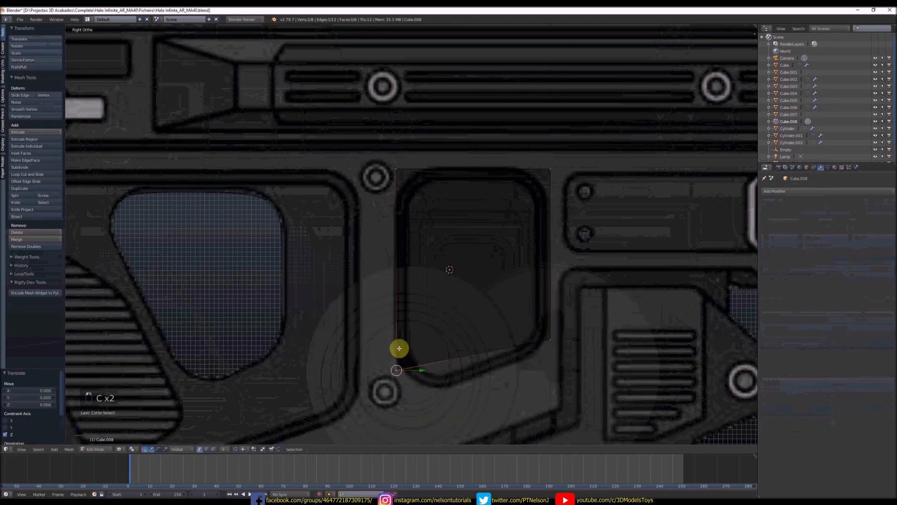
pyautogui.moveTo(398, 347); pyautogui.dragTo(402, 380)
# - Compare the shaded rifle's grip, body and new cube with the reference image in the right side view
pyautogui.scroll(-4, 428, 352)
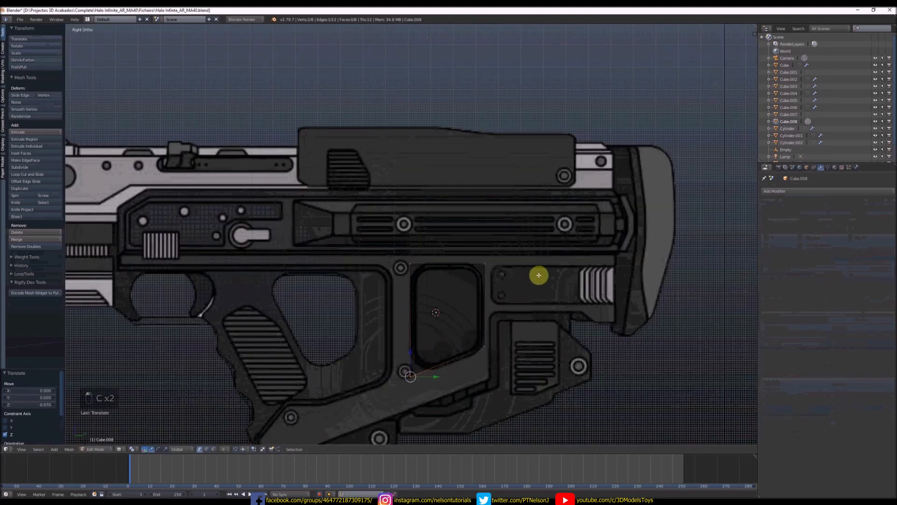
pyautogui.scroll(-5, 535, 262)
pyautogui.scroll(2, 459, 305)
pyautogui.press('z')
pyautogui.press('z')
pyautogui.press('z')
pyautogui.press('z')
pyautogui.press('z')
pyautogui.press('z')
pyautogui.press('z')
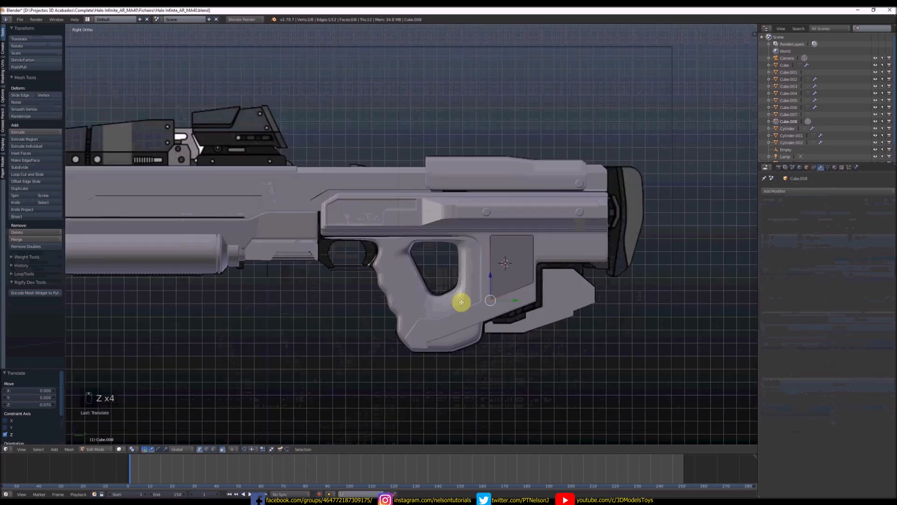
pyautogui.press('Tab')
pyautogui.rightClick(352, 231)
pyautogui.scroll(2, 348, 235)
pyautogui.scroll(1, 354, 237)
pyautogui.press('Tab')
pyautogui.press('Tab')
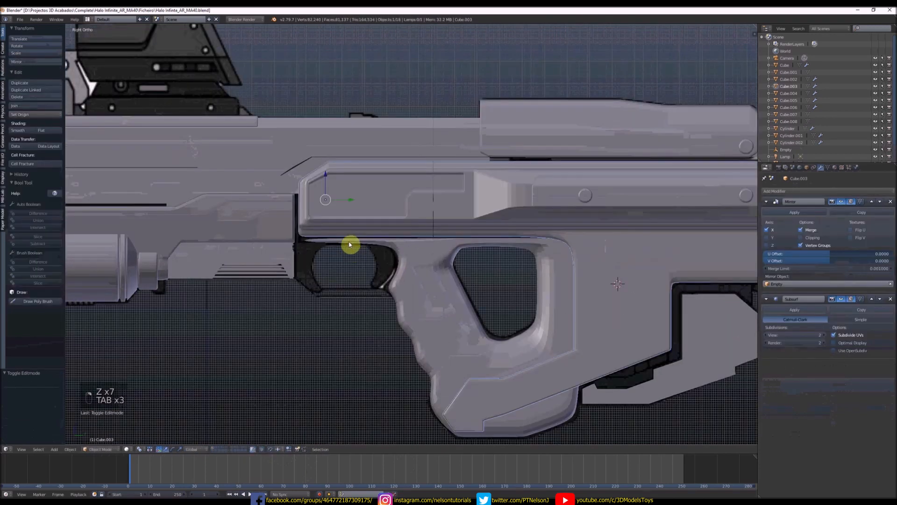
# - Add two edge loops to the grip's thin strip above the trigger guard, one at its front end and one near the grip
pyautogui.rightClick(350, 244)
pyautogui.scroll(2, 343, 242)
pyautogui.press('Tab')
pyautogui.hotkey('ctrl', 'r')
pyautogui.click(343, 242)
pyautogui.click(267, 241)
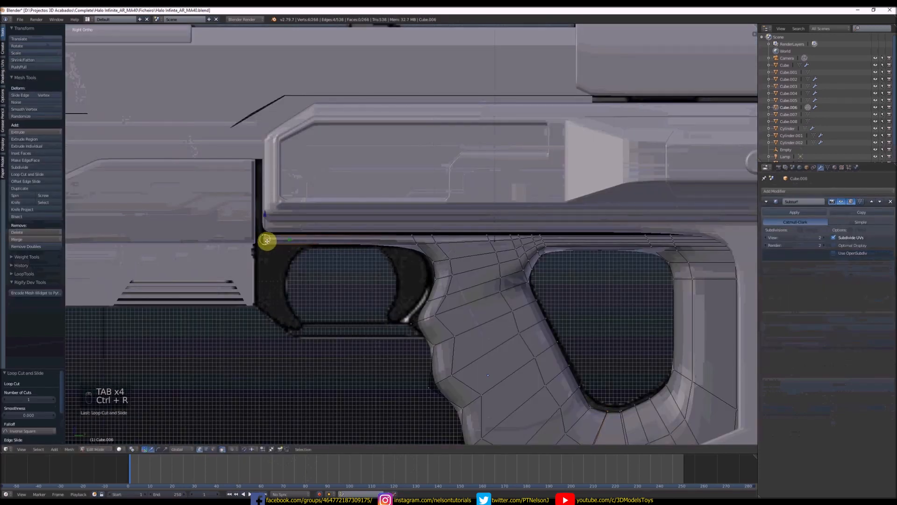
pyautogui.hotkey('ctrl', 'r')
pyautogui.click(397, 238)
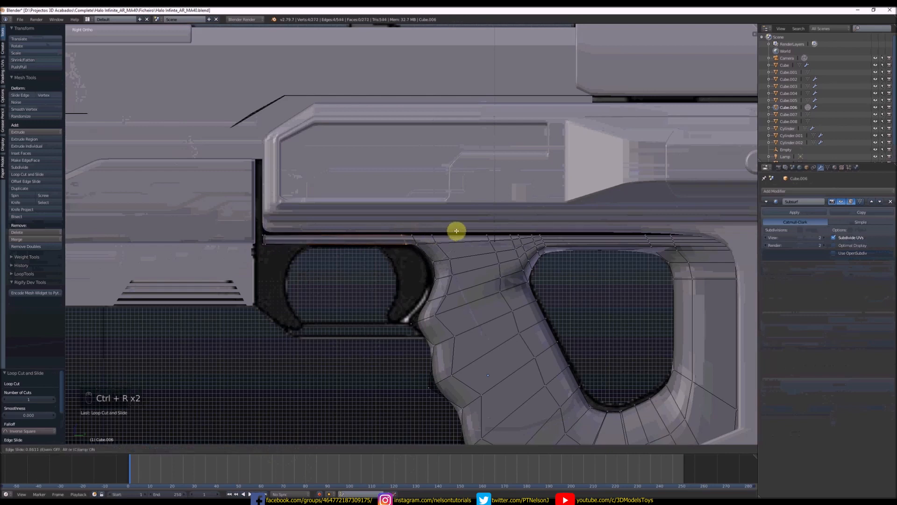
pyautogui.click(455, 252)
# - Bevel the edge loop across the upper grip by 0.043 and add another edge loop just below it
pyautogui.scroll(3, 454, 255)
pyautogui.keyDown('alt'); pyautogui.rightClick(450, 304); pyautogui.keyUp('alt')
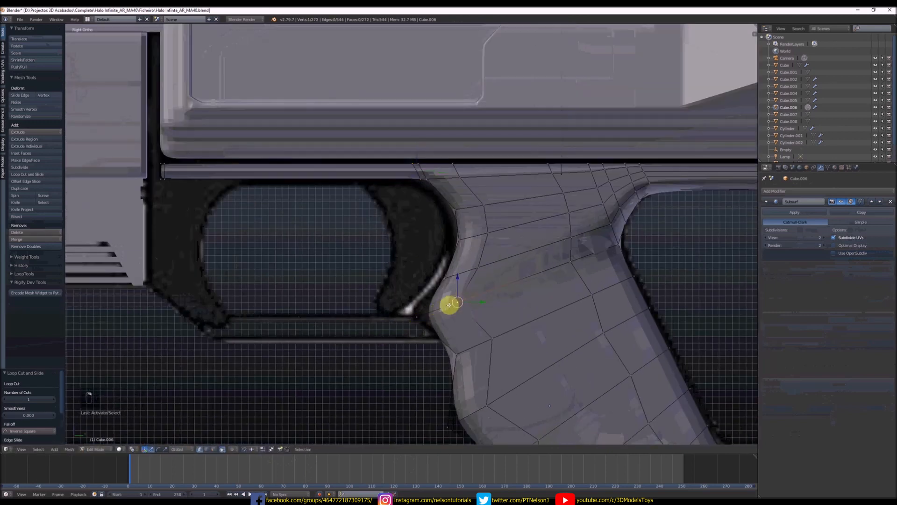
pyautogui.hotkey('ctrl', 'b')
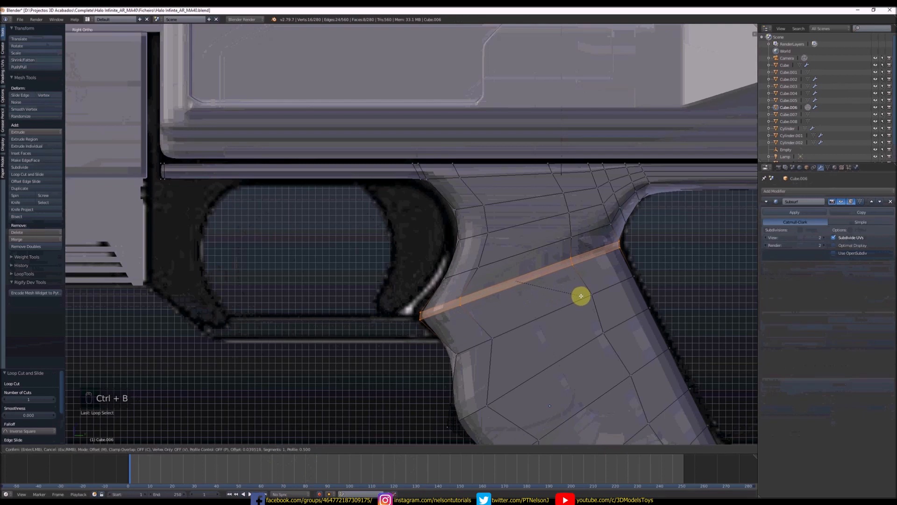
pyautogui.click(575, 301)
pyautogui.hotkey('ctrl', 'r')
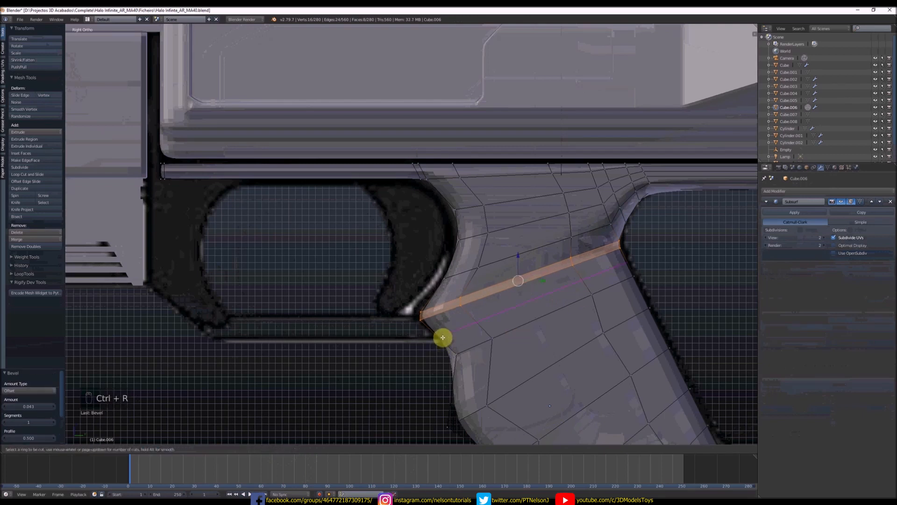
pyautogui.press('Tab')
pyautogui.scroll(-5, 441, 323)
pyautogui.scroll(-2, 442, 305)
pyautogui.scroll(3, 546, 290)
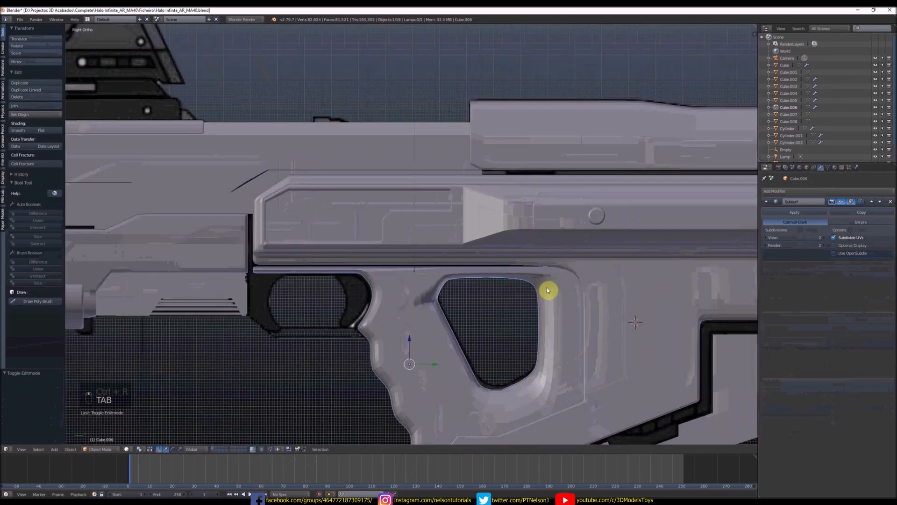
pyautogui.press('Tab')
pyautogui.scroll(-1, 553, 279)
pyautogui.hotkey('ctrl', 'r')
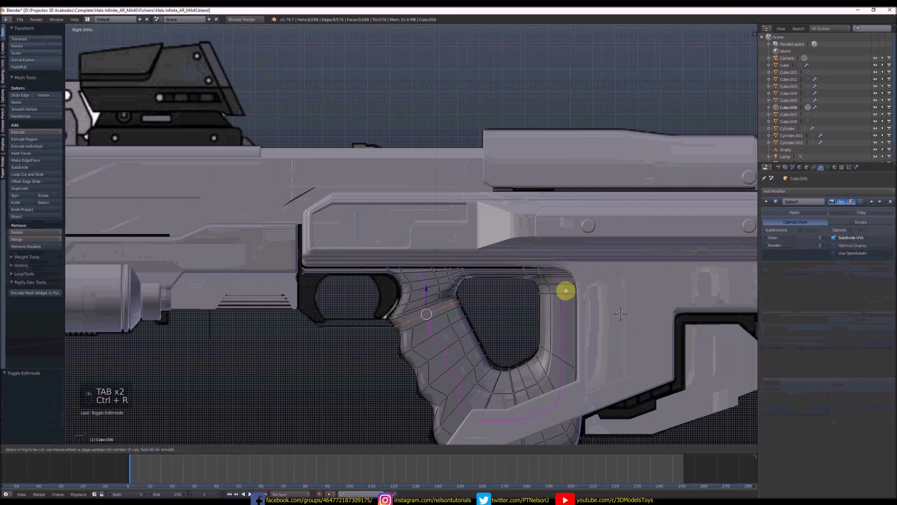
pyautogui.scroll(-3, 564, 290)
pyautogui.press('Tab')
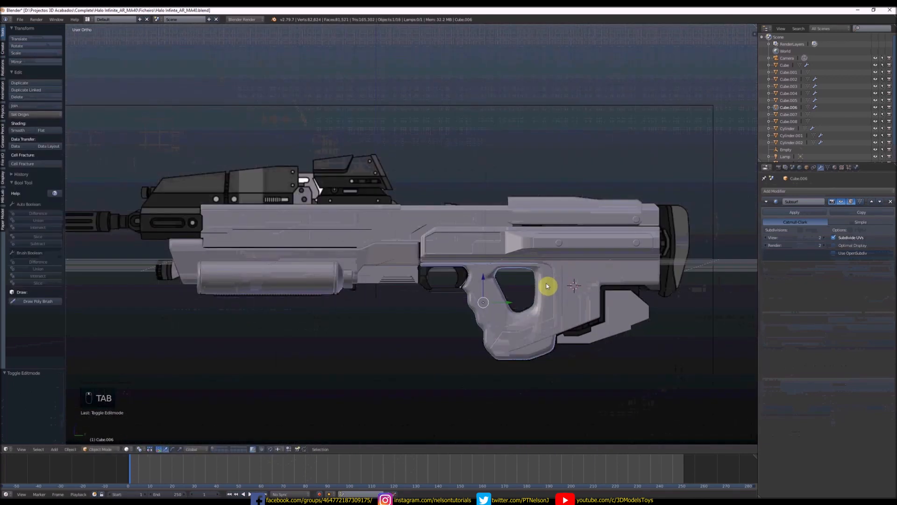
# - Select the outer face loop along the grip's finger grooves and narrow it by scaling along X
pyautogui.moveTo(561, 288); pyautogui.dragTo(591, 282, button='middle')
pyautogui.moveTo(646, 256); pyautogui.dragTo(467, 300, button='middle')
pyautogui.press('Tab')
pyautogui.scroll(3, 464, 313)
pyautogui.scroll(3, 467, 301)
pyautogui.keyDown('alt'); pyautogui.rightClick(464, 295); pyautogui.keyUp('alt')
pyautogui.keyDown('alt'); pyautogui.keyDown('shift'); pyautogui.rightClick(434, 284); pyautogui.keyUp('shift'); pyautogui.keyUp('alt')
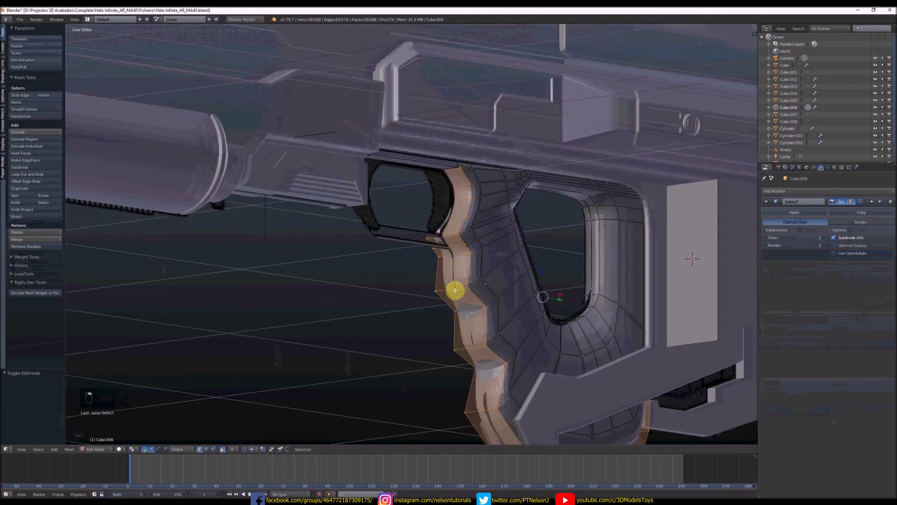
pyautogui.scroll(-4, 468, 294)
pyautogui.press('s')
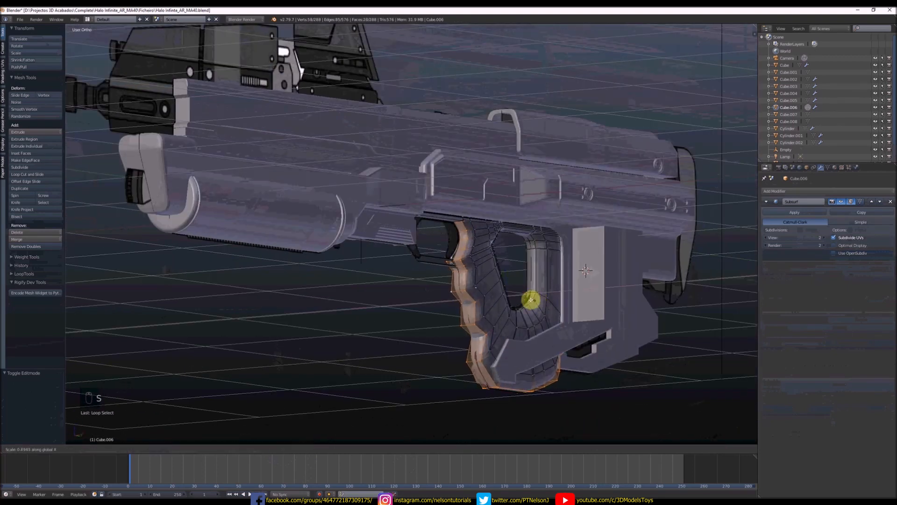
pyautogui.click(511, 301)
pyautogui.press('Tab')
pyautogui.scroll(-5, 501, 307)
pyautogui.moveTo(500, 307); pyautogui.dragTo(565, 284, button='middle')
pyautogui.scroll(4, 481, 299)
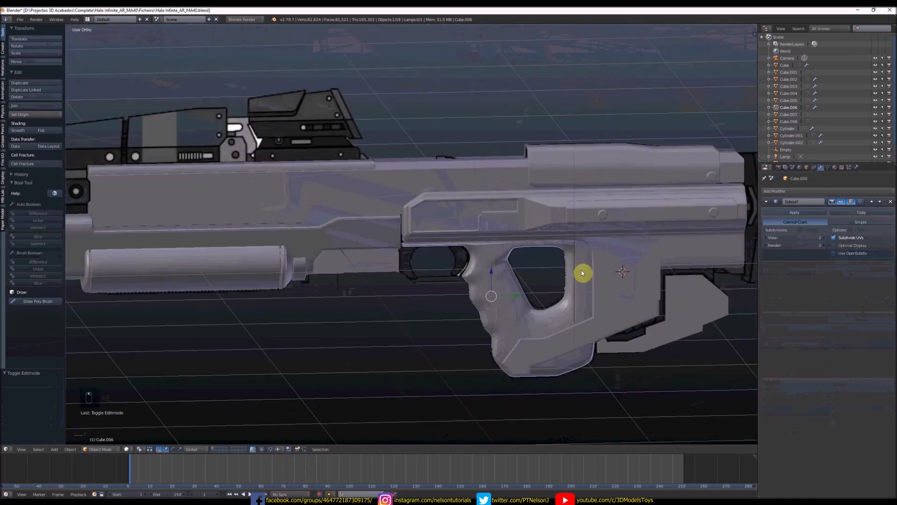
# - Add two edge loops to the rifle's main body around the corner behind the grip's upper end
pyautogui.scroll(4, 590, 226)
pyautogui.rightClick(590, 226)
pyautogui.press('Tab')
pyautogui.press('Tab')
pyautogui.press('Tab')
pyautogui.hotkey('ctrl', 'r')
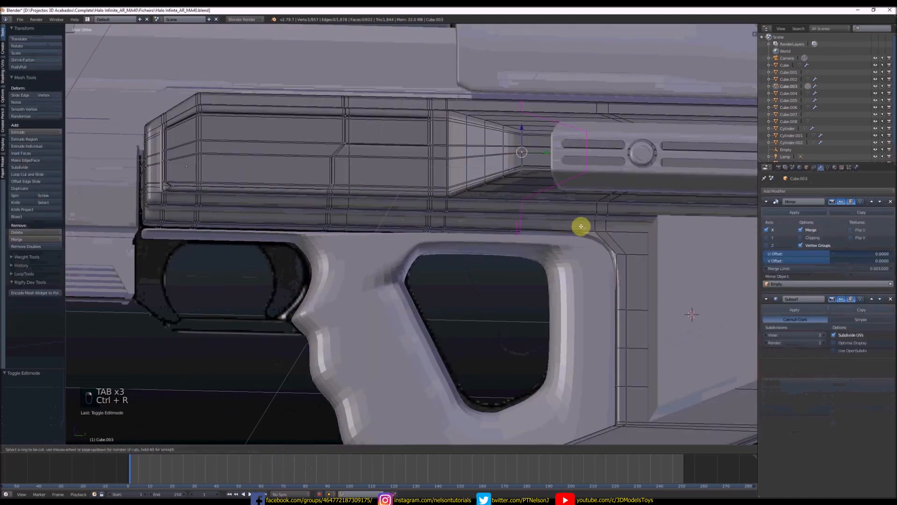
pyautogui.press('Tab')
pyautogui.scroll(-3, 621, 255)
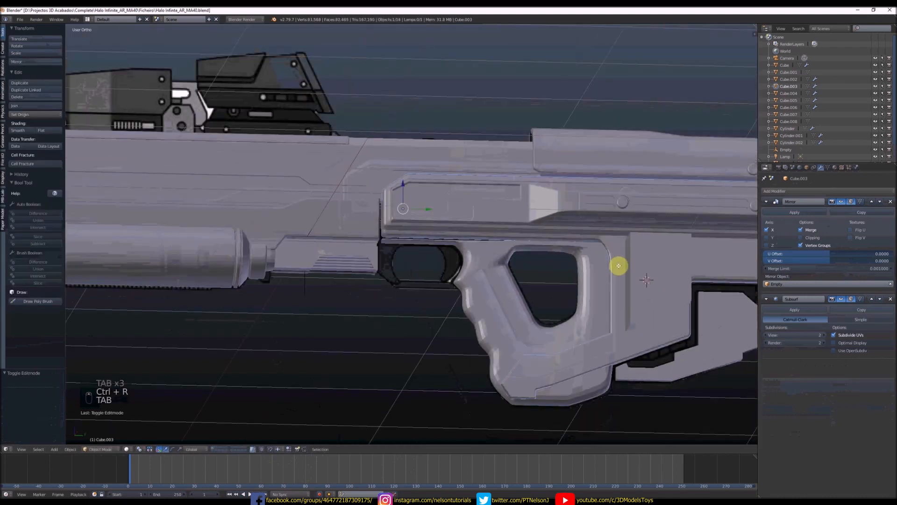
pyautogui.scroll(4, 619, 265)
pyautogui.press('Tab')
pyautogui.hotkey('ctrl', 'r')
pyautogui.click(623, 251)
pyautogui.click(622, 251)
pyautogui.press('Tab')
# - Add an edge loop across the main body's lower rear section and slide it toward the lower edge
pyautogui.scroll(-4, 598, 256)
pyautogui.moveTo(597, 259); pyautogui.dragTo(687, 212, button='middle')
pyautogui.scroll(4, 685, 213)
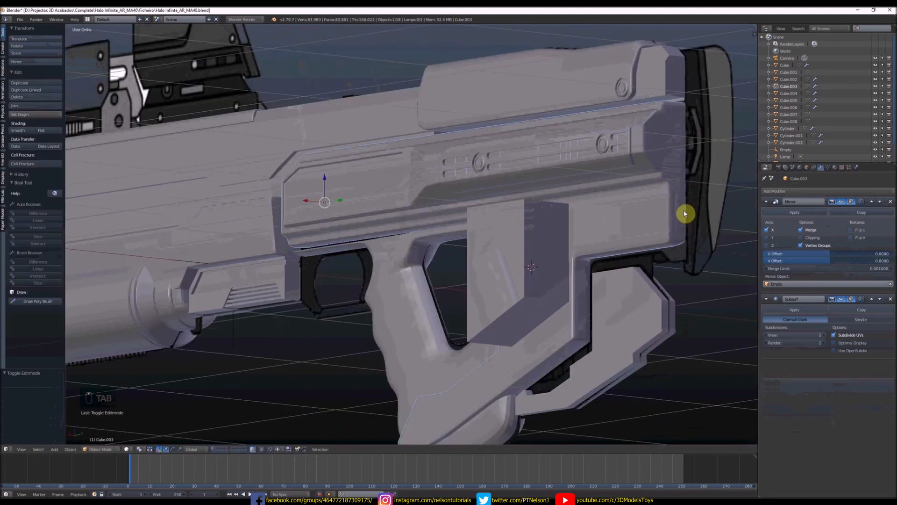
pyautogui.press('Tab')
pyautogui.scroll(-4, 578, 254)
pyautogui.scroll(4, 608, 247)
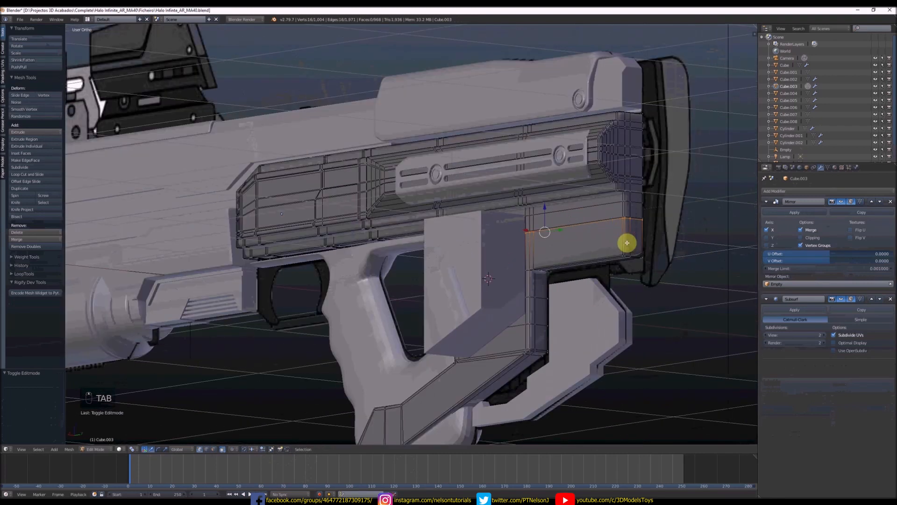
pyautogui.hotkey('ctrl', 'r')
pyautogui.click(627, 242)
pyautogui.click(630, 255)
pyautogui.press('Tab')
pyautogui.scroll(-4, 606, 261)
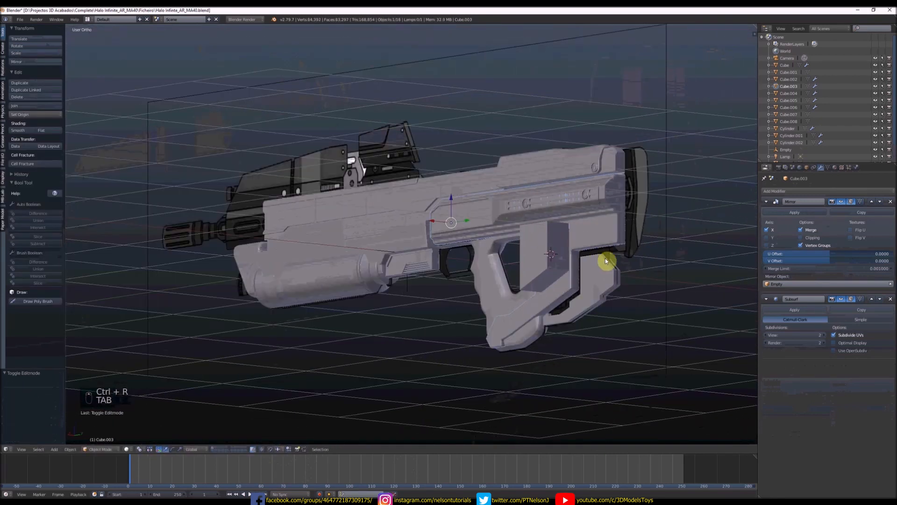
# - Apply the Mirror and Subsurf modifiers on the rifle's main body
pyautogui.moveTo(574, 231); pyautogui.dragTo(567, 244, button='middle')
pyautogui.click(787, 214)
pyautogui.click(787, 214)
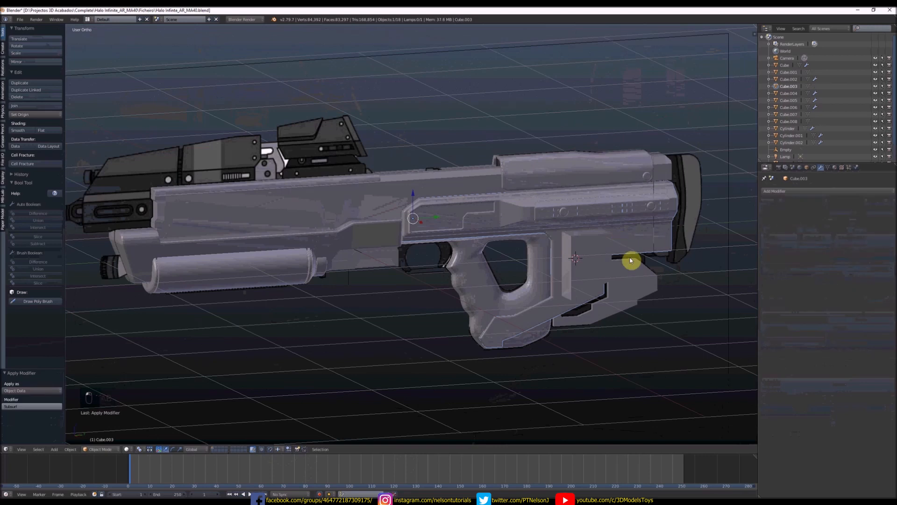
# - Duplicate the window cube's whole mesh and move the copy about 0.36 along Y over the rear side recess
pyautogui.press('KP_3')
pyautogui.rightClick(579, 260)
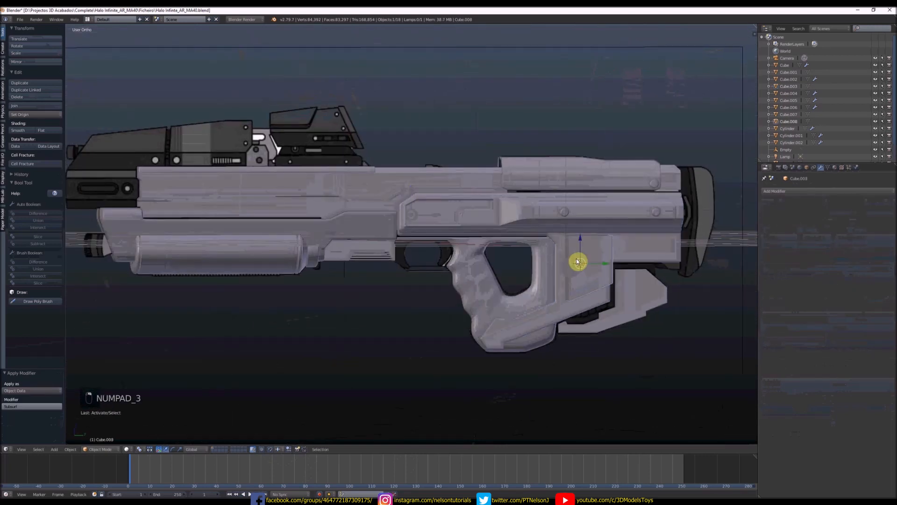
pyautogui.scroll(4, 601, 254)
pyautogui.press('Tab')
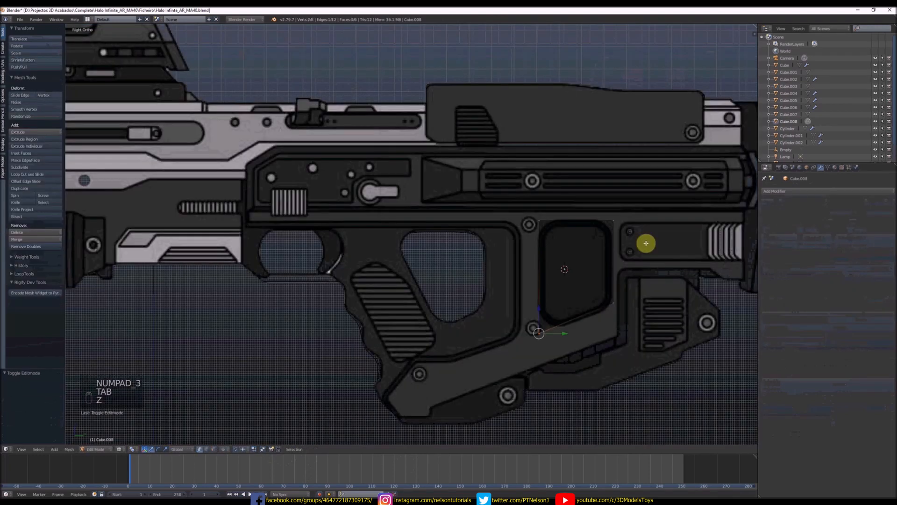
pyautogui.press('a')
pyautogui.press('a')
pyautogui.press('a')
pyautogui.hotkey('shift', 'd')
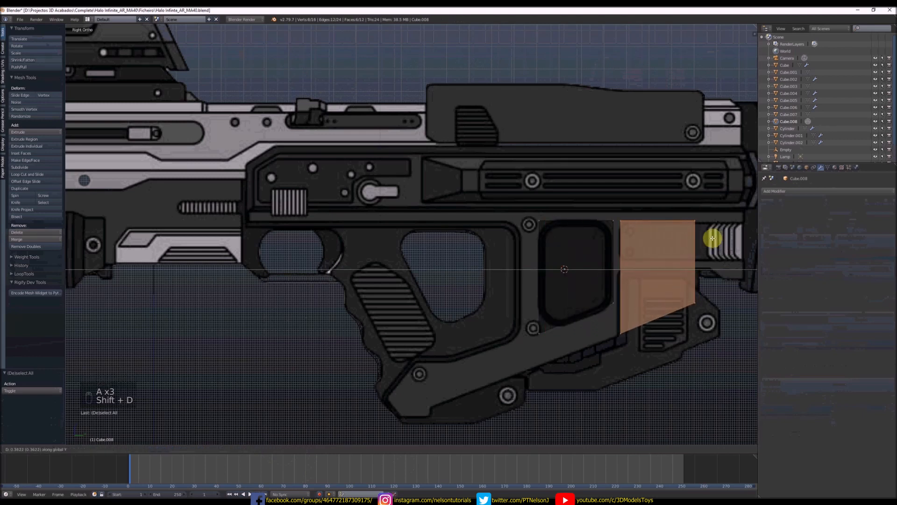
pyautogui.click(708, 236)
# - Raise the copied block's lower front vertices about 0.14 along Z so its lower edge is level
pyautogui.hotkey('ctrl', 'Tab')
pyautogui.press('a')
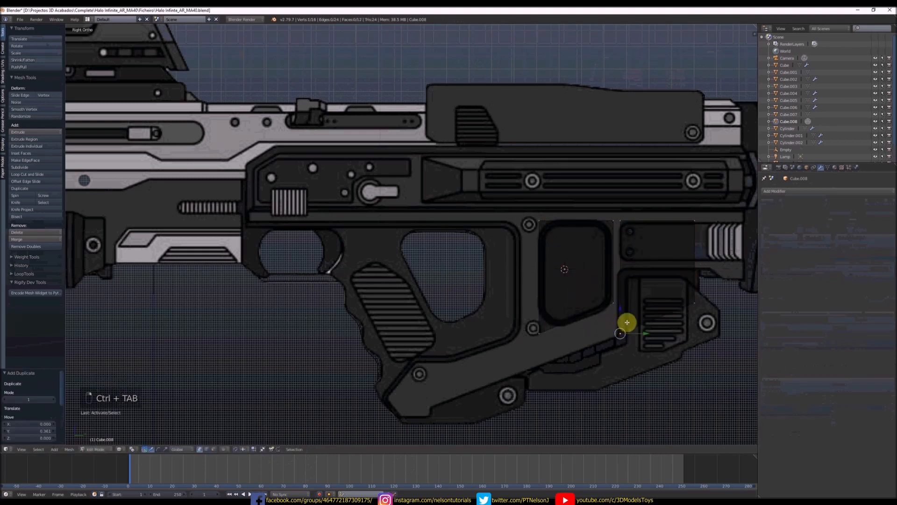
pyautogui.press('c')
pyautogui.click(627, 344)
pyautogui.rightClick(625, 311)
pyautogui.moveTo(622, 312); pyautogui.dragTo(624, 288)
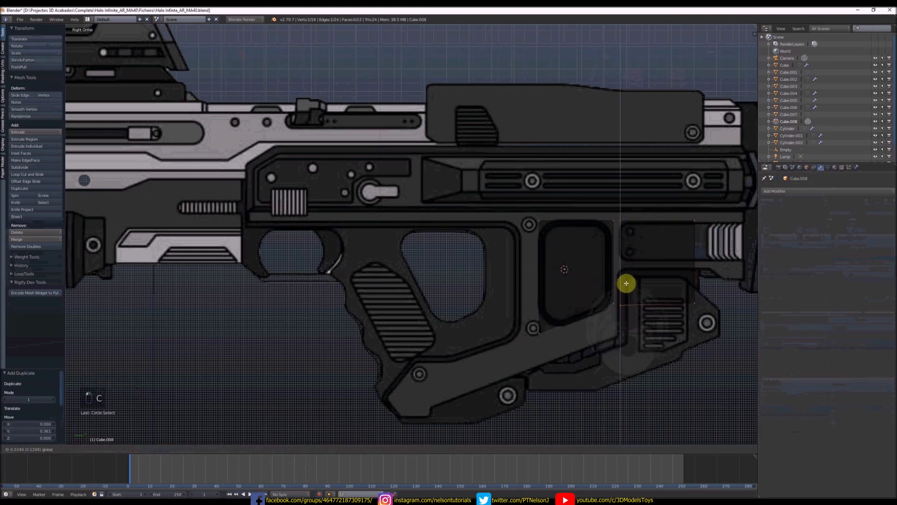
pyautogui.click(628, 281)
# - Raise all lower vertices of the copied block about 0.18 along Z to match the recess height
pyautogui.press('c')
pyautogui.click(678, 282)
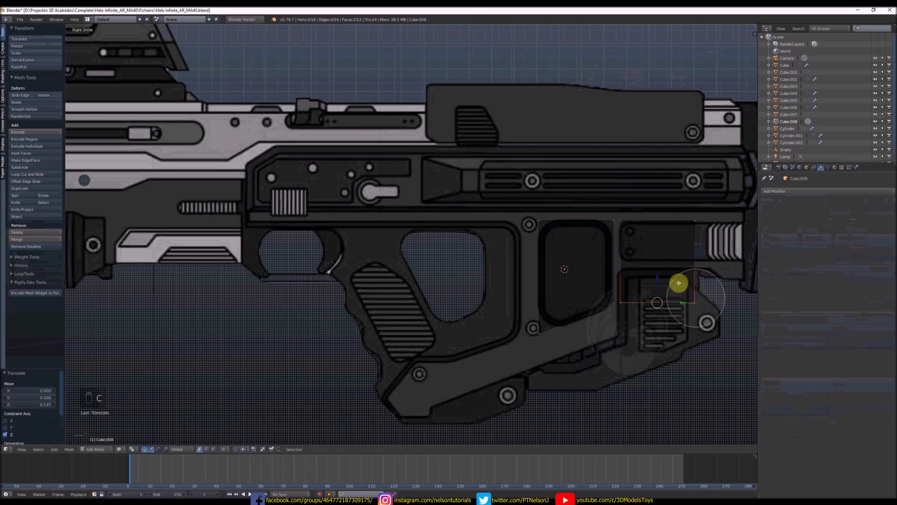
pyautogui.rightClick(668, 250)
pyautogui.moveTo(657, 279); pyautogui.dragTo(658, 237)
# - Stretch the copied block's rear face along Y past the ribbed end of the recess in the reference
pyautogui.keyDown('shift'); pyautogui.moveTo(742, 235); pyautogui.dragTo(661, 252, button='middle'); pyautogui.keyUp('shift')
pyautogui.scroll(1, 661, 253)
pyautogui.scroll(1, 643, 252)
pyautogui.press('c')
pyautogui.click(607, 276)
pyautogui.rightClick(607, 284)
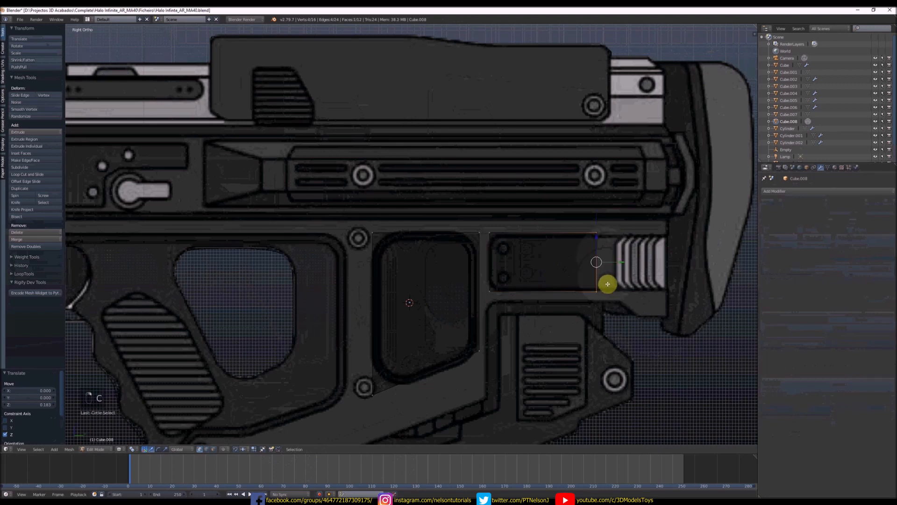
pyautogui.moveTo(623, 263); pyautogui.dragTo(713, 256)
pyautogui.press('z')
pyautogui.moveTo(713, 256); pyautogui.dragTo(628, 264, button='middle')
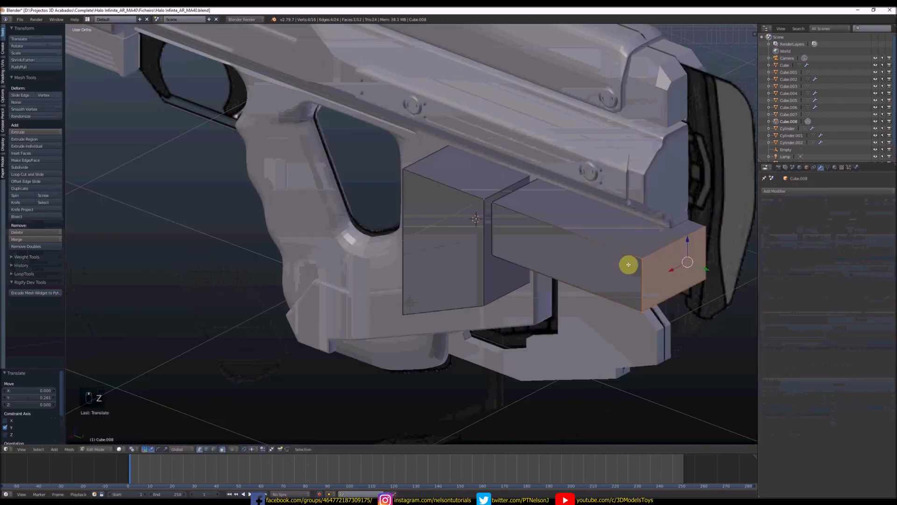
# - Move the two blocks along X toward the rifle's near side and make them thinner along X
pyautogui.press('Tab')
pyautogui.moveTo(460, 228)
pyautogui.mouseDown()
pyautogui.moveTo(408, 255)
pyautogui.moveTo(436, 236)
pyautogui.moveTo(461, 241)
pyautogui.mouseUp()
pyautogui.press('s')
pyautogui.press('x')
pyautogui.click(473, 253)
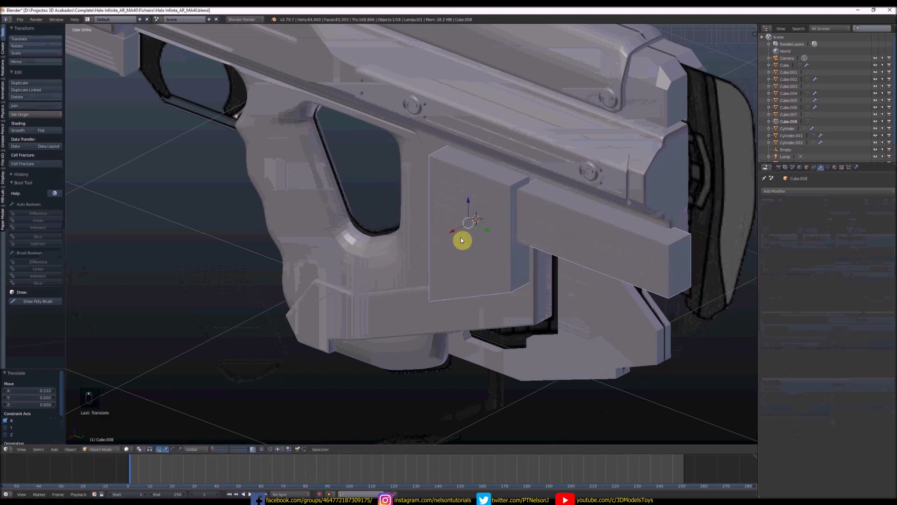
# - Bevel the two upper corner edges of the side window block by about 0.37 with 24 segments to match the reference
pyautogui.press('KP_3')
pyautogui.press('z')
pyautogui.press('Tab')
pyautogui.hotkey('ctrl', 'Tab')
pyautogui.click(504, 200)
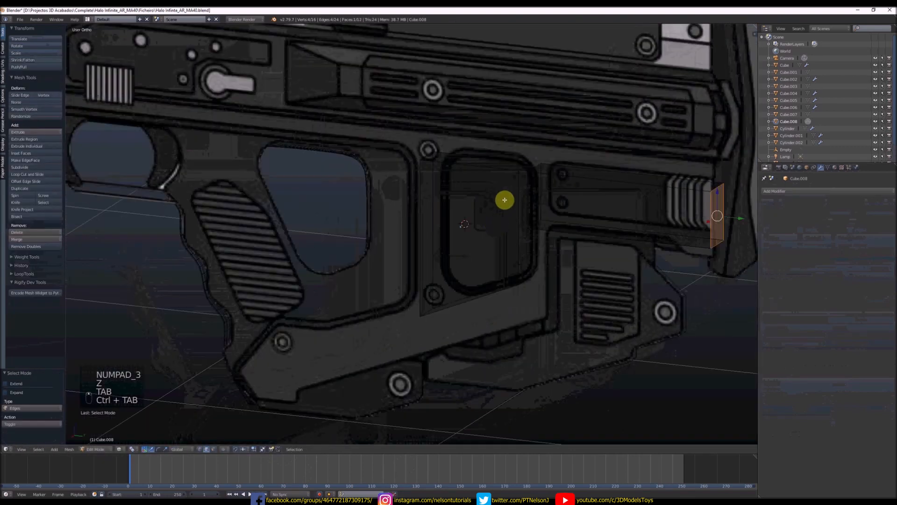
pyautogui.scroll(1, 522, 176)
pyautogui.press('KP_3')
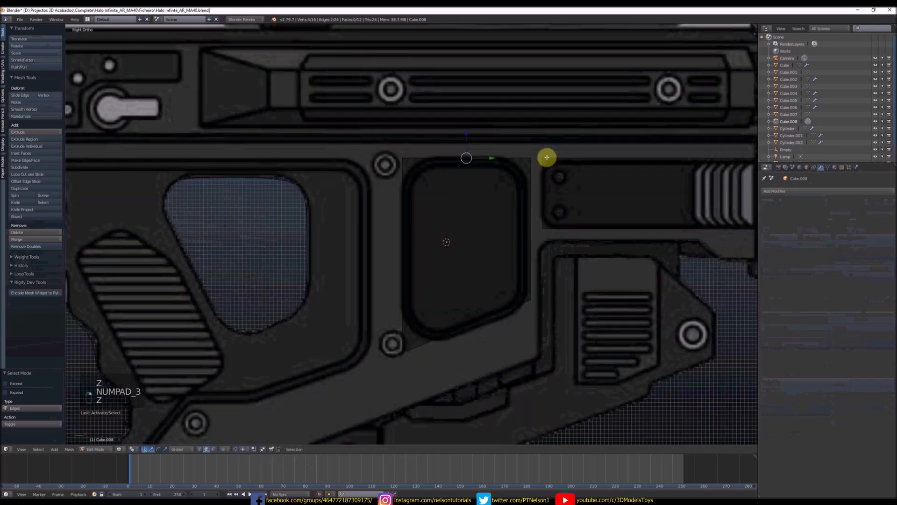
pyautogui.press('z')
pyautogui.scroll(2, 545, 154)
pyautogui.hotkey('ctrl', 'b')
pyautogui.scroll(4, 96, 128)
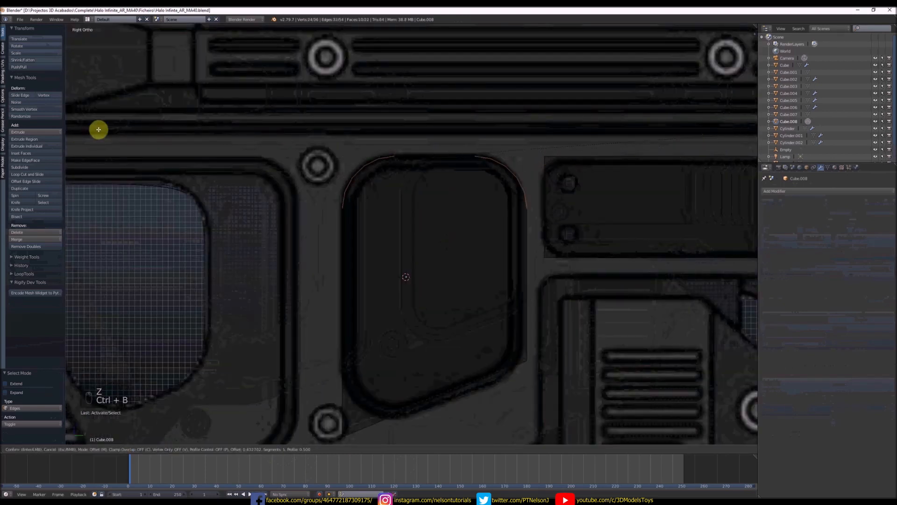
pyautogui.scroll(11, 754, 143)
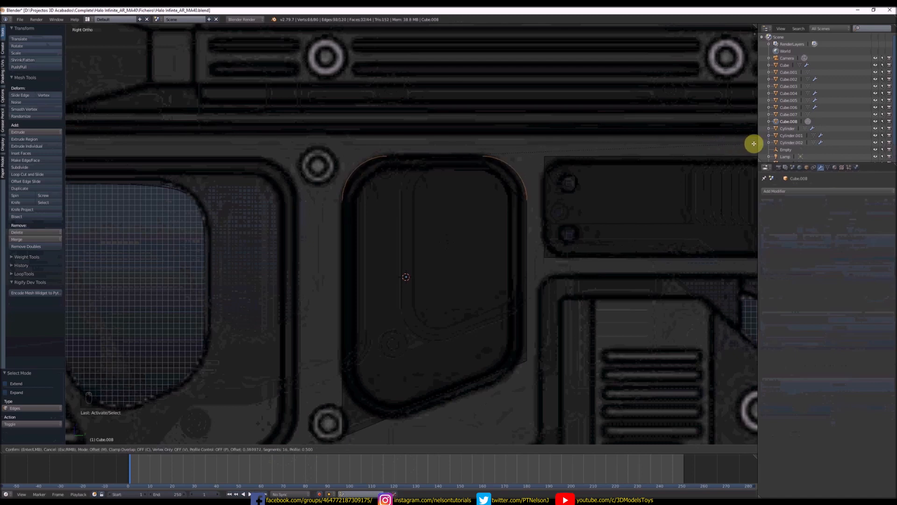
pyautogui.click(754, 143)
pyautogui.scroll(-3, 519, 284)
pyautogui.scroll(1, 527, 324)
# - Bevel the window block's lower rear corner by about 0.248 with 24 segments and nudge it down about 0.014 along Z
pyautogui.moveTo(527, 325); pyautogui.dragTo(518, 327, button='middle')
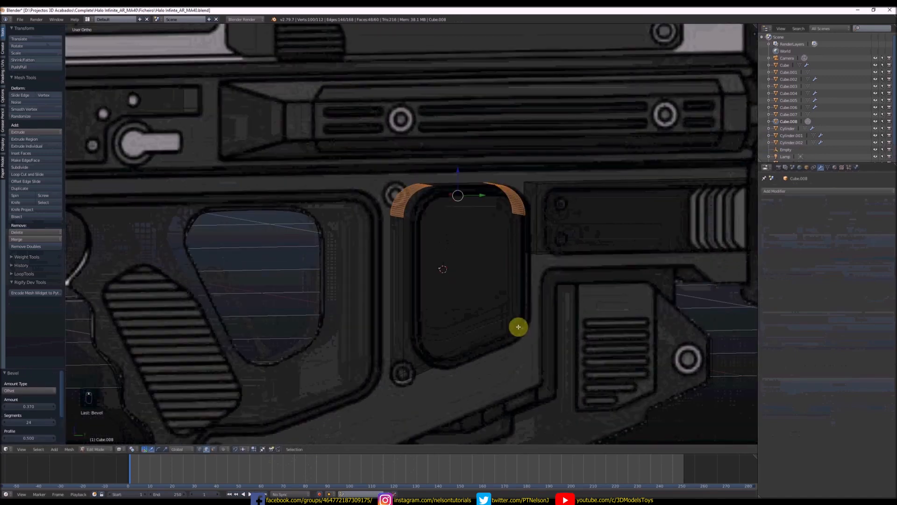
pyautogui.press('KP_3')
pyautogui.rightClick(539, 322)
pyautogui.hotkey('ctrl', 'b')
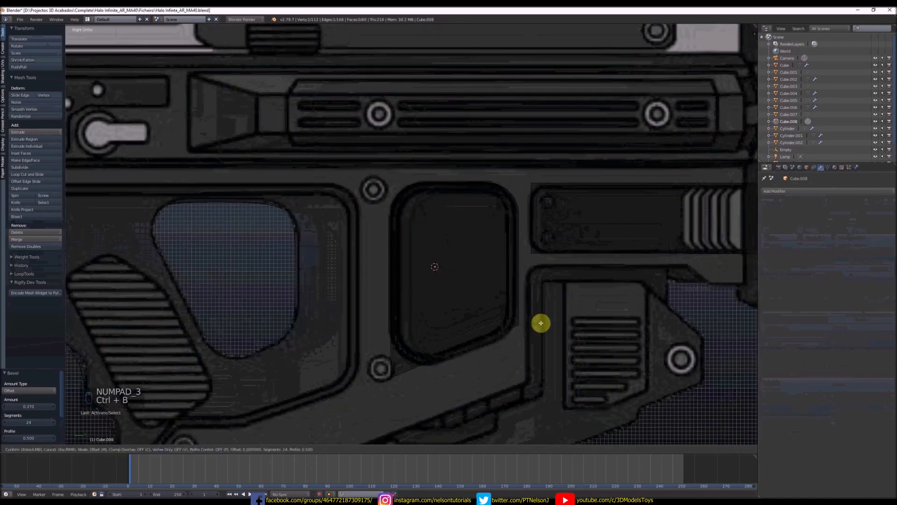
pyautogui.click(622, 272)
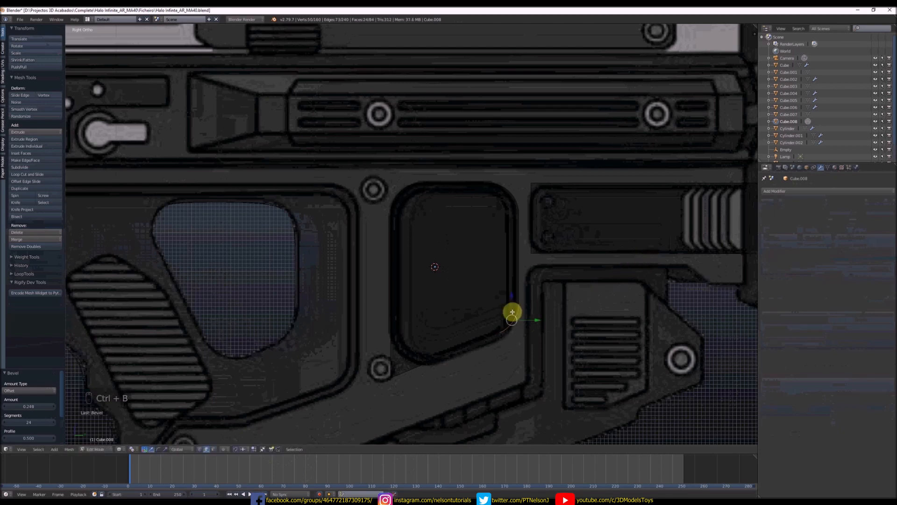
pyautogui.moveTo(513, 304); pyautogui.dragTo(513, 306)
pyautogui.scroll(-2, 507, 307)
pyautogui.scroll(2, 431, 347)
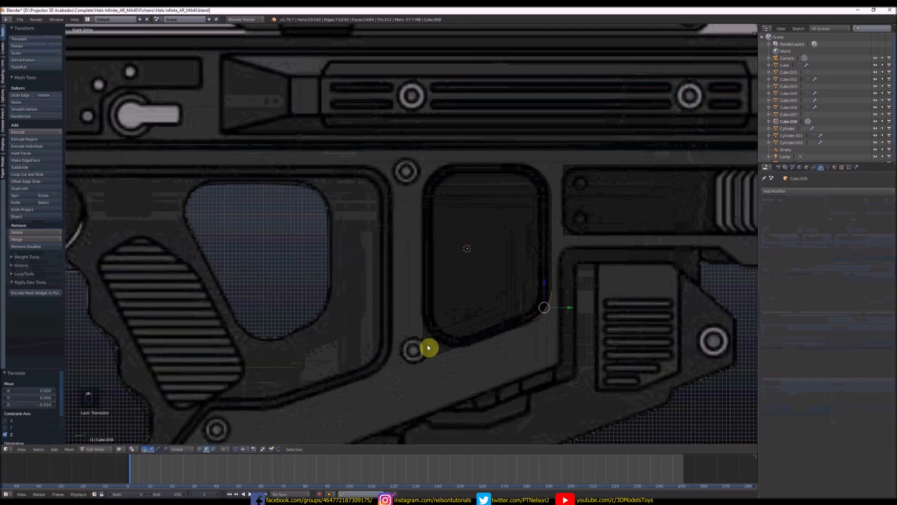
# - Bevel the window block's lower front corner by about 0.615 with 24 segments to follow the reference curve
pyautogui.hotkey('ctrl', 'b')
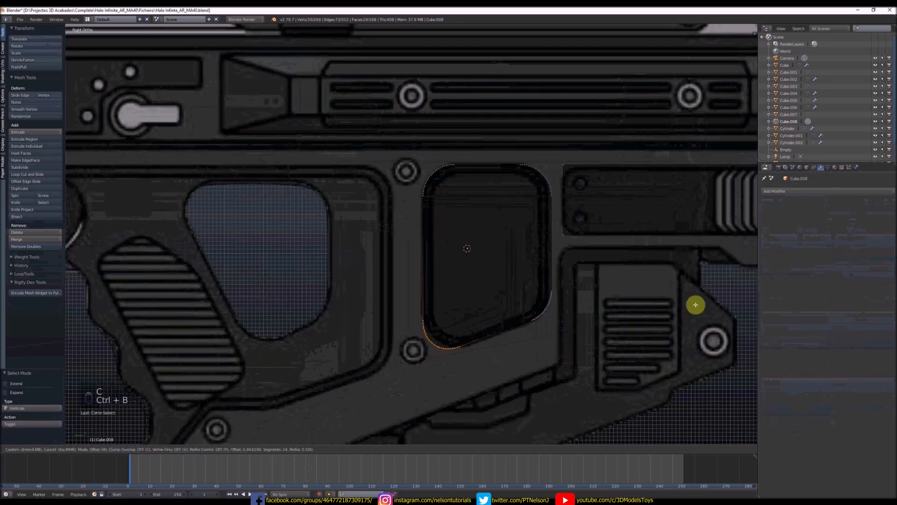
pyautogui.click(721, 295)
pyautogui.scroll(-3, 543, 245)
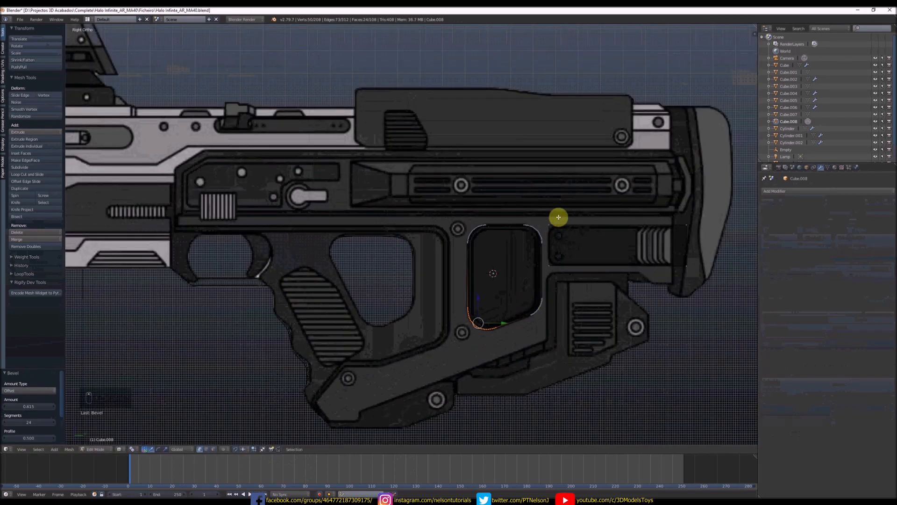
# - Bevel the upper and lower front edges of the rear recess block by about 0.197 with 24 segments
pyautogui.moveTo(582, 237); pyautogui.dragTo(563, 275, button='middle')
pyautogui.hotkey('ctrl', 'Tab')
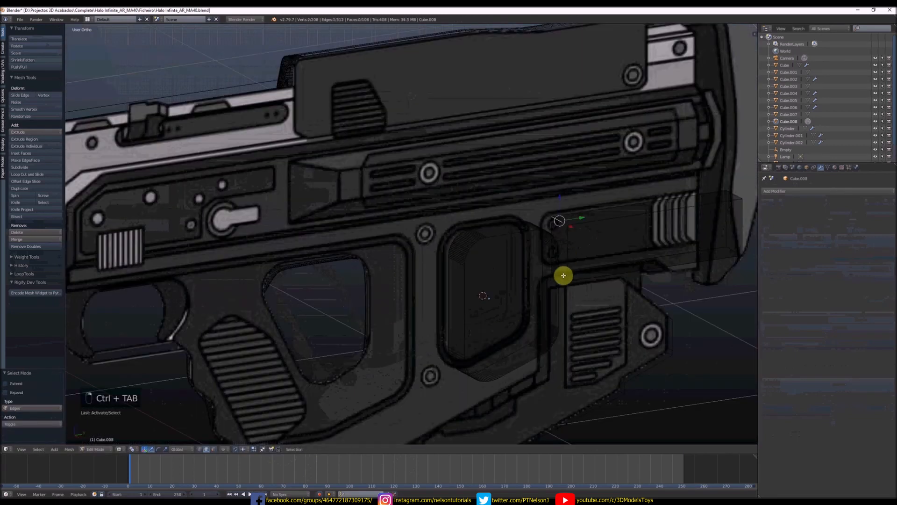
pyautogui.rightClick(562, 277)
pyautogui.keyDown('shift'); pyautogui.rightClick(562, 224); pyautogui.keyUp('shift')
pyautogui.press('KP_3')
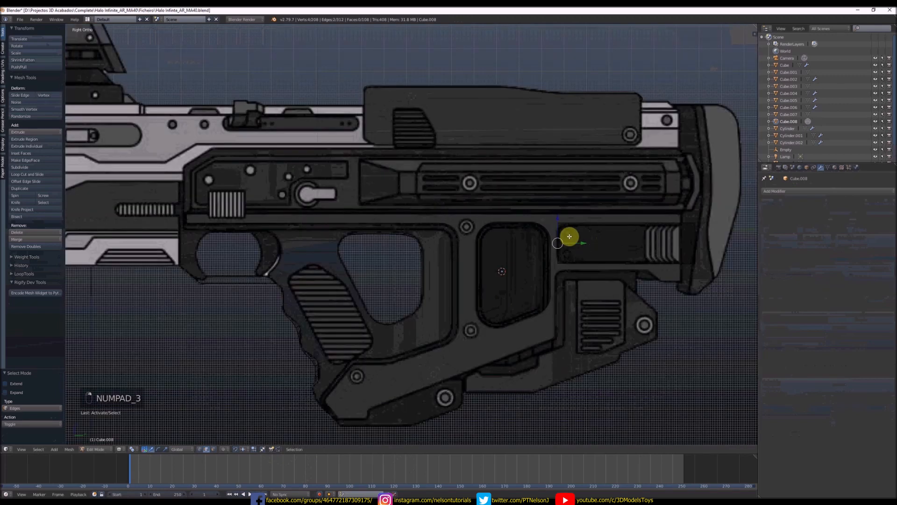
pyautogui.hotkey('ctrl', 'b')
pyautogui.click(475, 236)
pyautogui.scroll(-5, 475, 236)
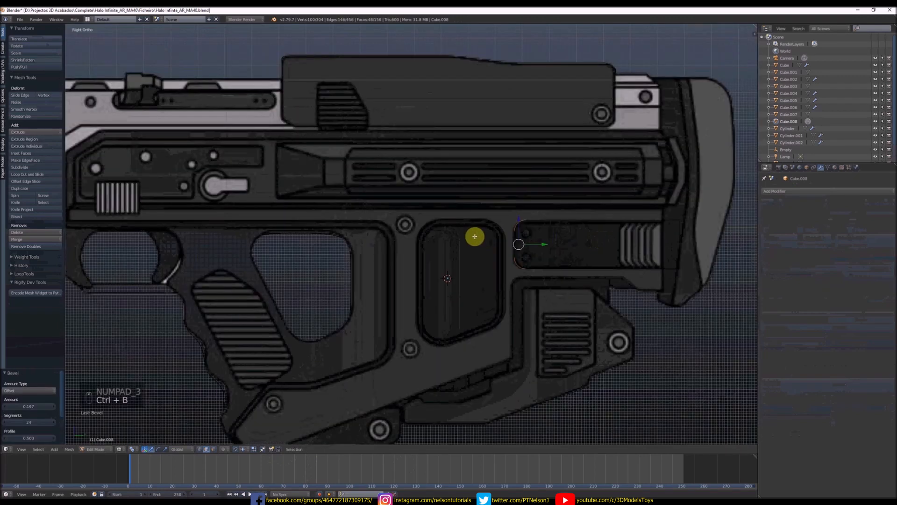
# - Mirror the window and recess blocks along X onto the rifle's other side and apply the Mirror modifier
pyautogui.press('Tab')
pyautogui.moveTo(607, 239); pyautogui.dragTo(463, 260, button='middle')
pyautogui.press('z')
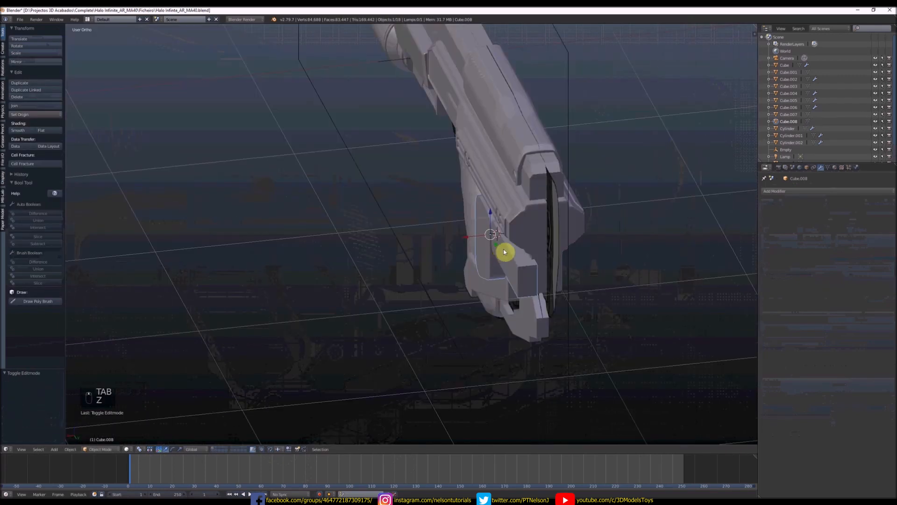
pyautogui.click(791, 192)
pyautogui.click(769, 261)
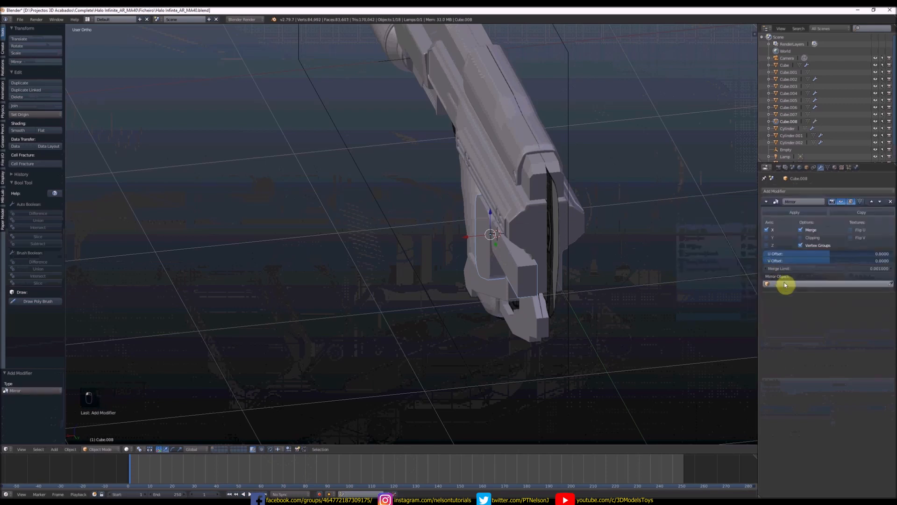
pyautogui.click(794, 284)
pyautogui.click(794, 348)
pyautogui.click(795, 212)
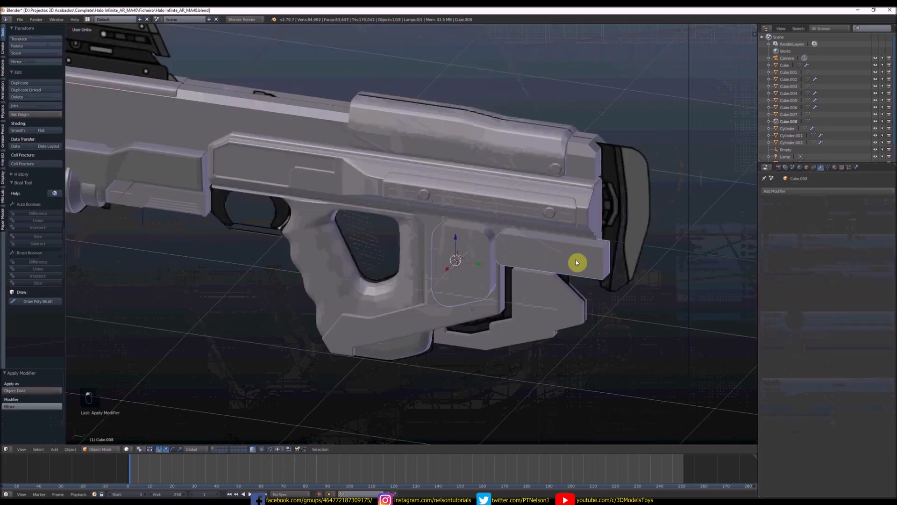
# - Subtract the window and recess blocks from the rifle body with a Difference Boolean modifier and apply it
pyautogui.scroll(2, 507, 233)
pyautogui.rightClick(418, 342)
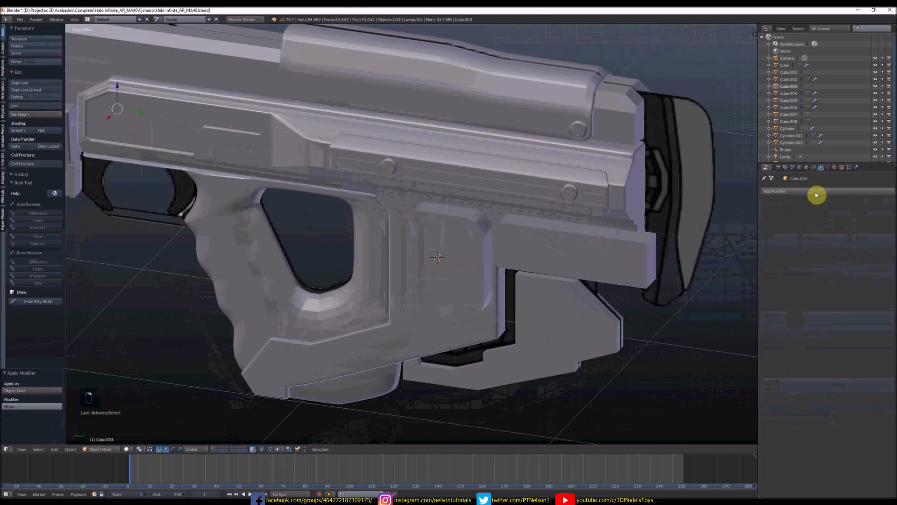
pyautogui.click(818, 192)
pyautogui.click(771, 226)
pyautogui.click(801, 230)
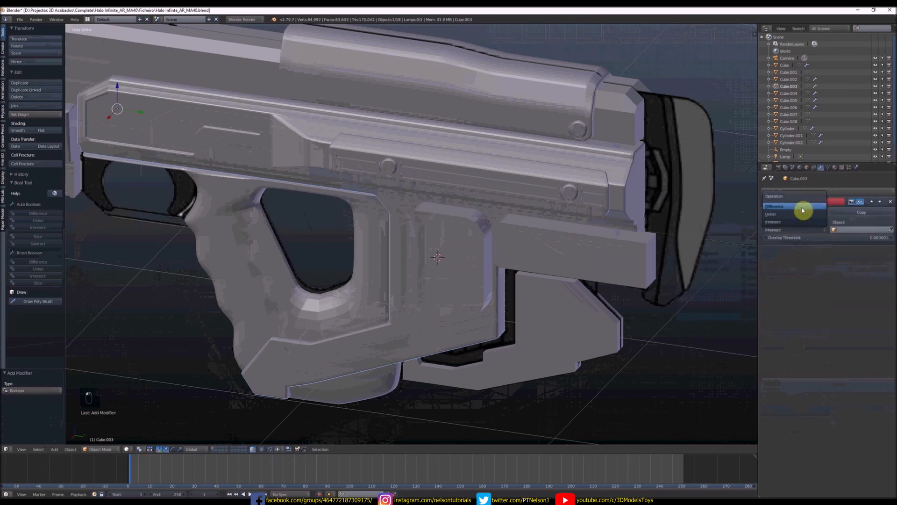
pyautogui.click(800, 206)
pyautogui.click(844, 229)
pyautogui.click(848, 286)
pyautogui.click(804, 213)
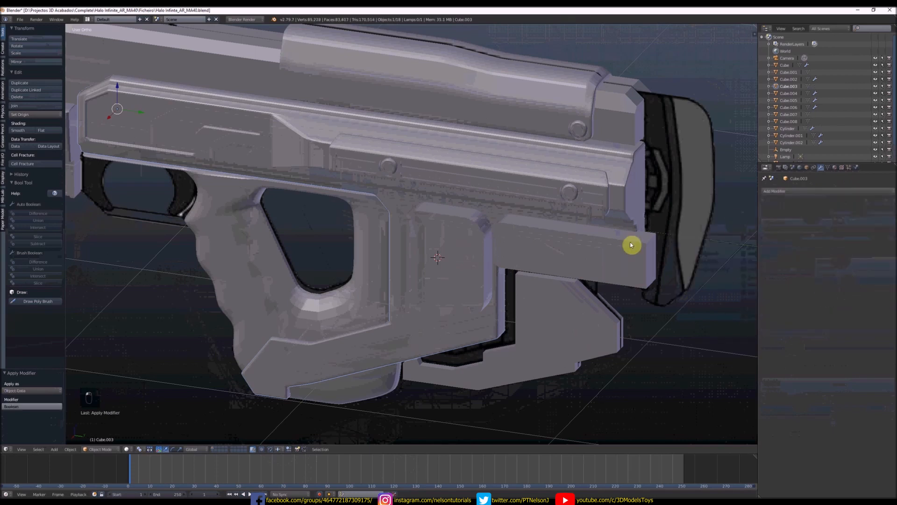
# - Delete the block object that was used to cut the window and rear recess
pyautogui.rightClick(632, 245)
pyautogui.press('x')
pyautogui.click(481, 249)
pyautogui.scroll(-4, 481, 249)
pyautogui.moveTo(480, 249)
pyautogui.mouseDown(button='middle')
pyautogui.moveTo(495, 225)
pyautogui.moveTo(577, 205)
pyautogui.moveTo(542, 254)
pyautogui.mouseUp(button='middle')
# - Compare the solid model with the side reference around the window, rear recess, grip and lower stock parts
pyautogui.press('KP_3')
pyautogui.press('z')
pyautogui.scroll(3, 452, 201)
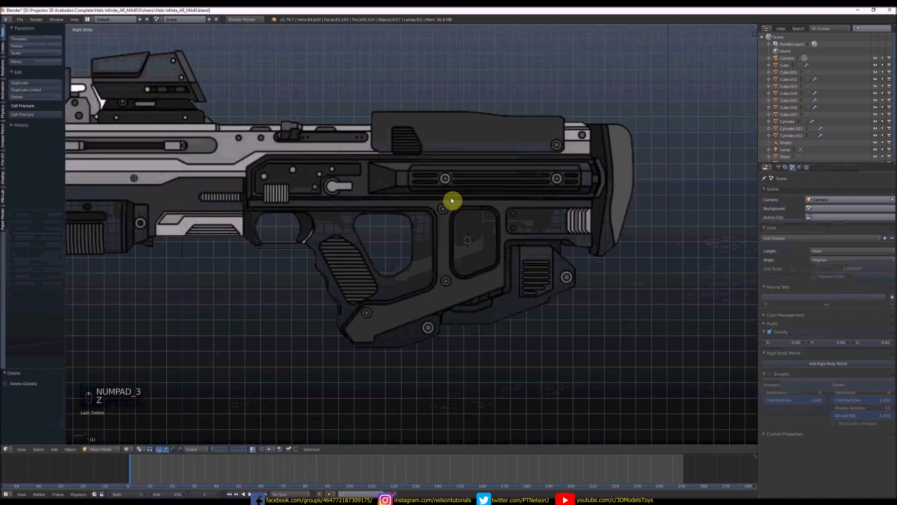
pyautogui.press('z')
pyautogui.press('z')
pyautogui.press('z')
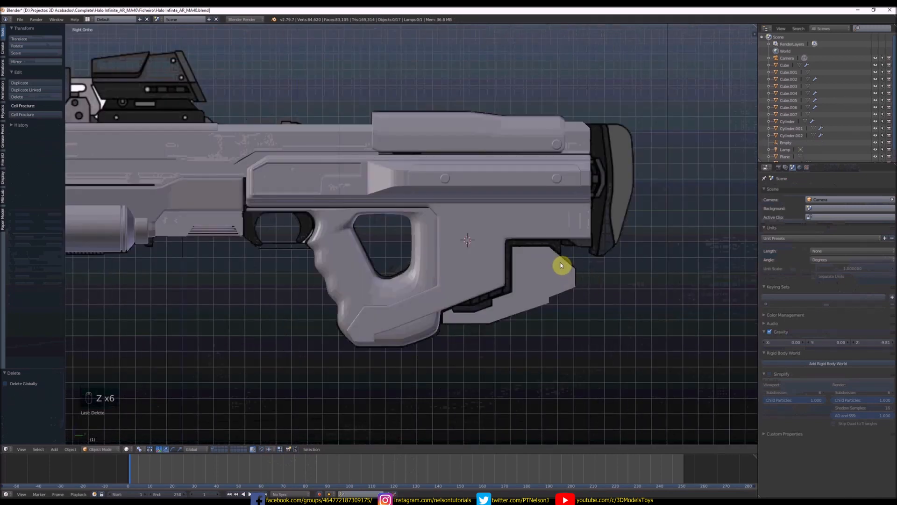
pyautogui.press('z')
pyautogui.scroll(4, 534, 250)
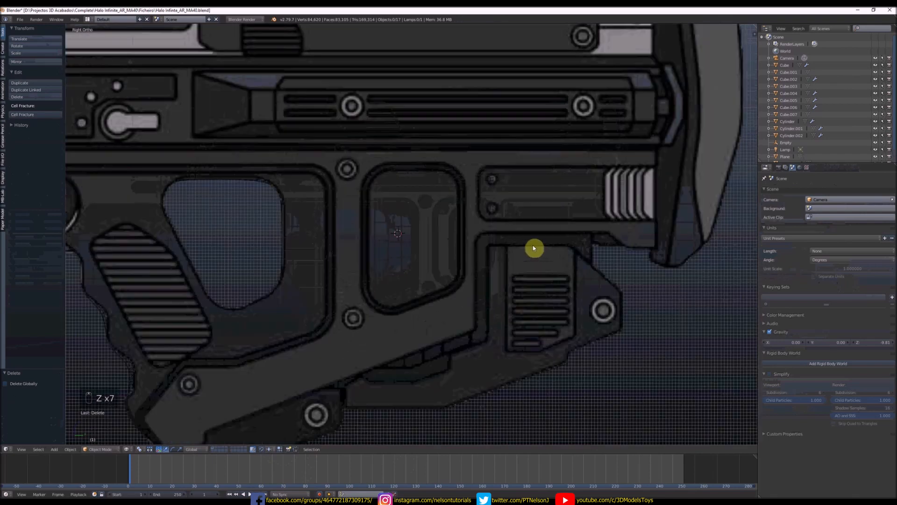
pyautogui.press('z')
pyautogui.press('z')
pyautogui.scroll(-3, 535, 263)
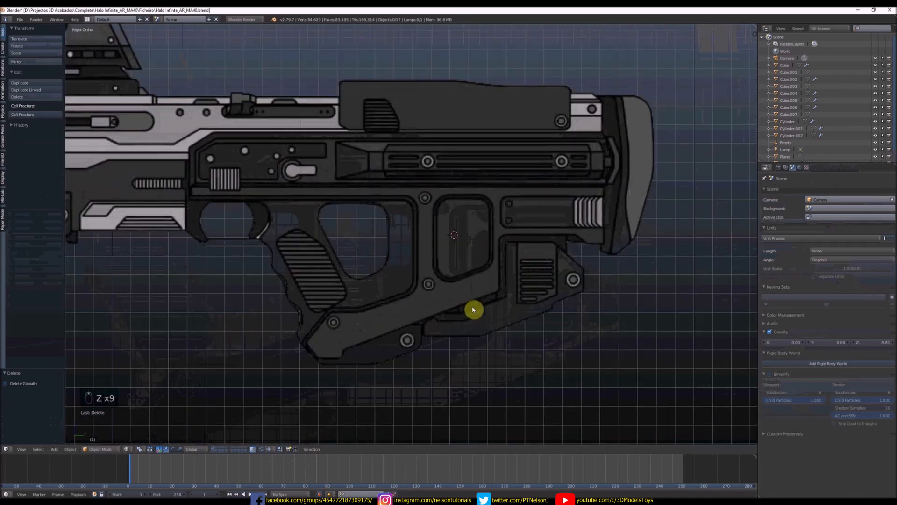
pyautogui.press('z')
pyautogui.scroll(-2, 517, 281)
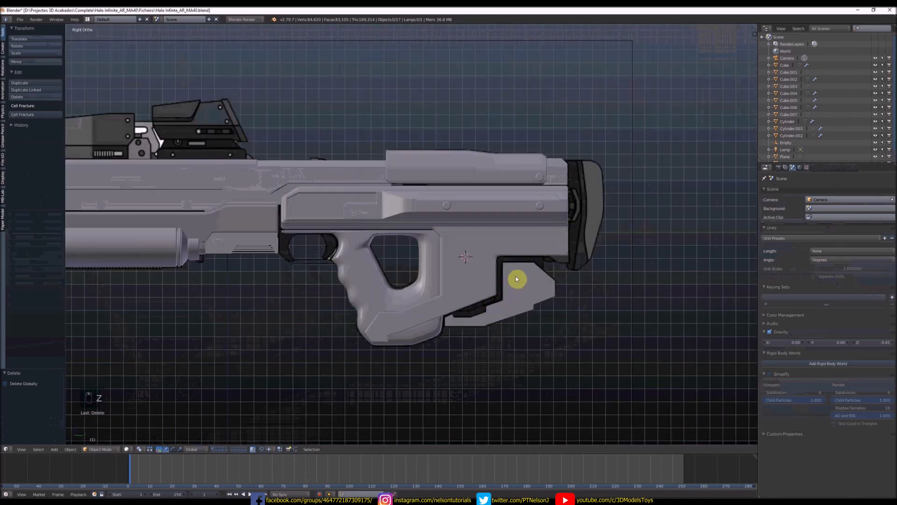
pyautogui.scroll(2, 532, 263)
pyautogui.press('z')
pyautogui.press('z')
pyautogui.press('z')
pyautogui.press('z')
pyautogui.press('z')
pyautogui.scroll(1, 559, 184)
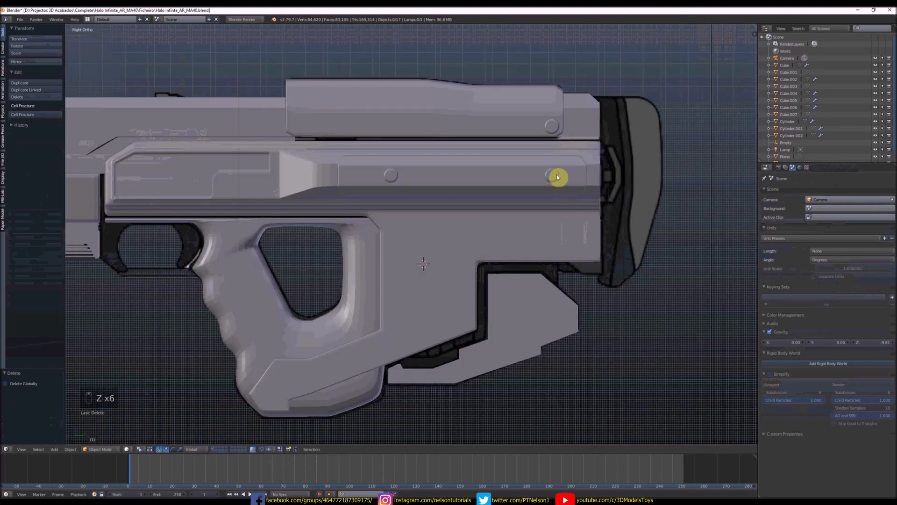
# - Duplicate the side rail's front screw and move the copy about 0.19 down along Z to the reference screw ahead of the window
pyautogui.press('z')
pyautogui.rightClick(557, 178)
pyautogui.press('z')
pyautogui.press('Tab')
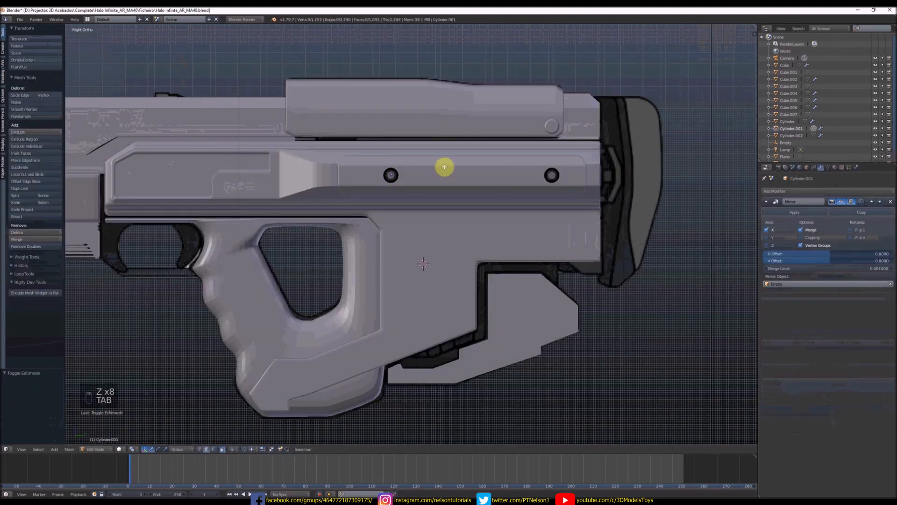
pyautogui.hotkey('ctrl', 'Tab')
pyautogui.click(395, 171)
pyautogui.press('z')
pyautogui.press('c')
pyautogui.click(394, 174)
pyautogui.rightClick(396, 174)
pyautogui.hotkey('shift', 'd')
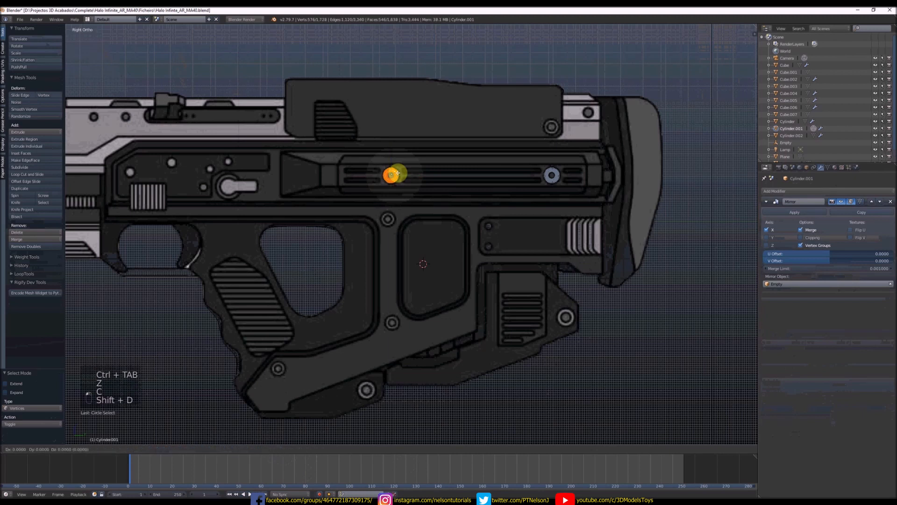
pyautogui.press('z')
pyautogui.click(397, 216)
# - Align the copied screw with the reference screw beside the window's upper front corner along Y and Z, adjusting its scale
pyautogui.press('z')
pyautogui.scroll(5, 392, 215)
pyautogui.press('z')
pyautogui.press('g')
pyautogui.press('y')
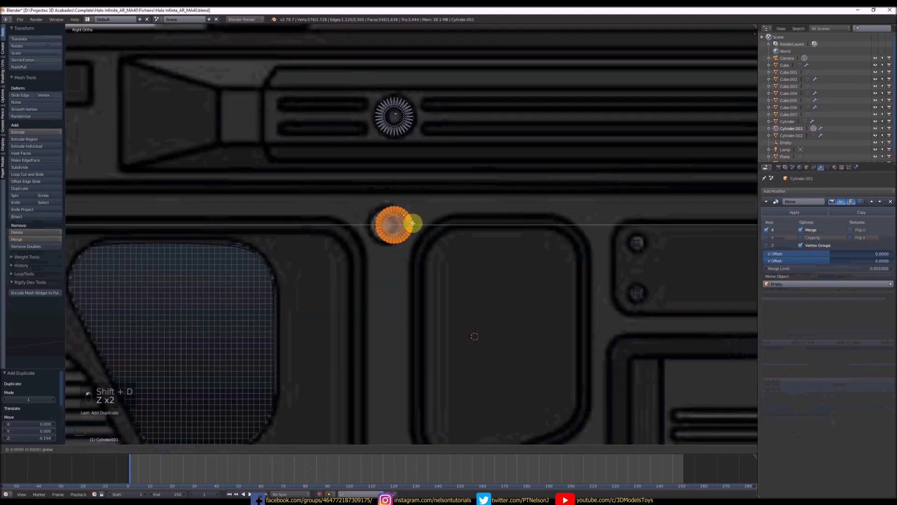
pyautogui.click(407, 221)
pyautogui.scroll(-3, 397, 195)
pyautogui.press('s')
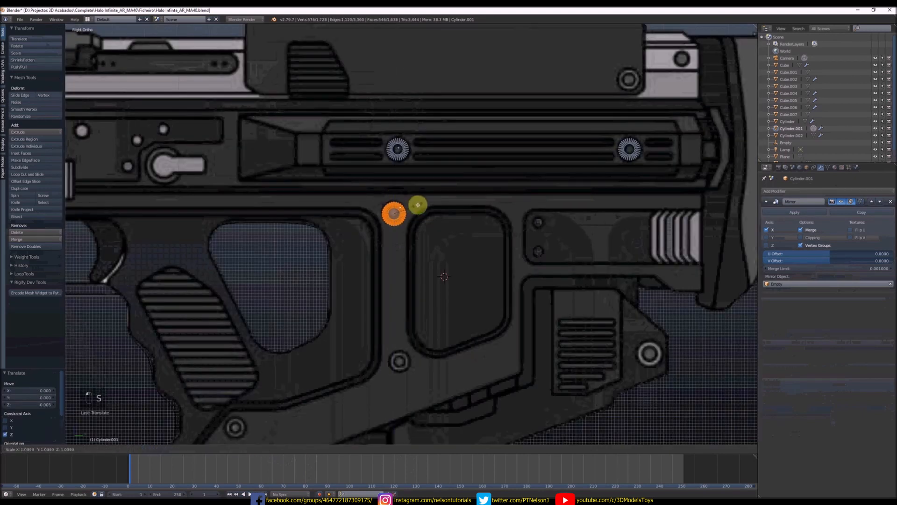
pyautogui.click(417, 205)
pyautogui.press('g')
pyautogui.press('z')
pyautogui.click(394, 196)
pyautogui.scroll(-3, 402, 219)
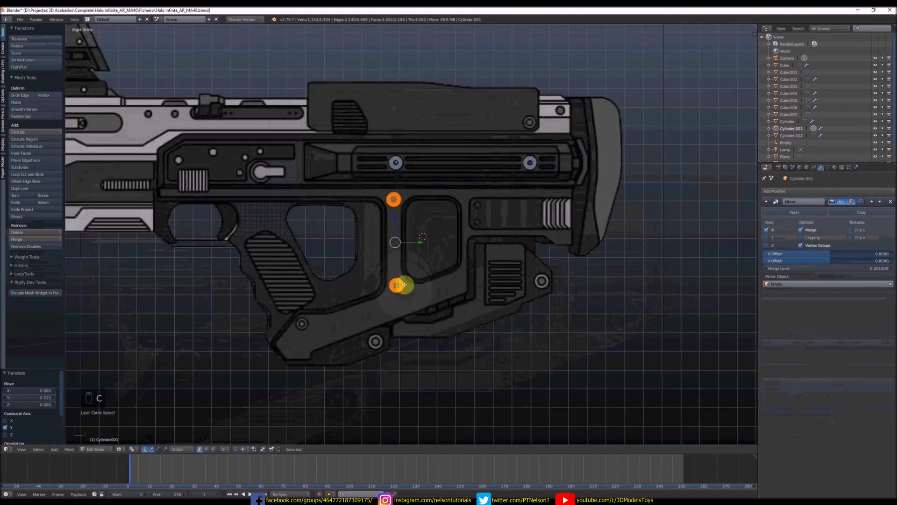
# - Duplicate the lower window screw and move the copy about 0.51 forward along Y and 0.19 down along Z to the grip base
pyautogui.press('z')
pyautogui.press('z')
pyautogui.scroll(2, 299, 318)
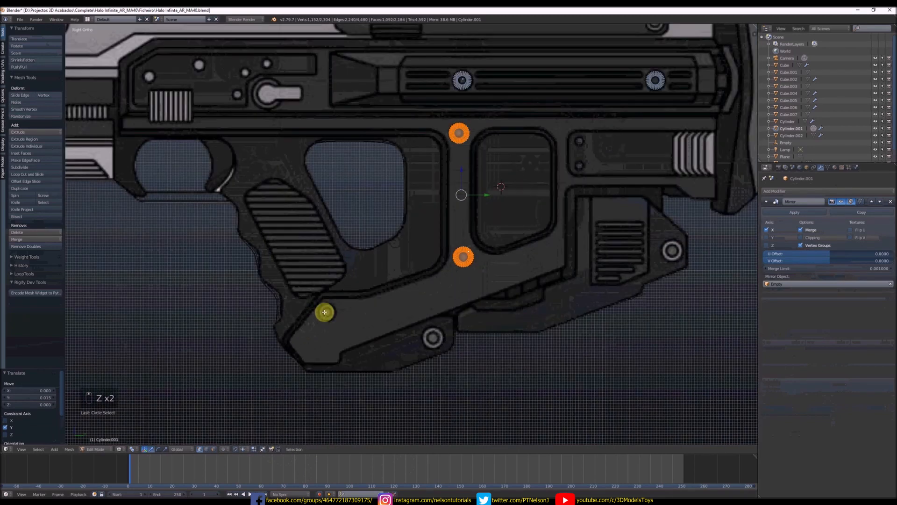
pyautogui.scroll(-2, 455, 255)
pyautogui.press('c')
pyautogui.scroll(1, 459, 252)
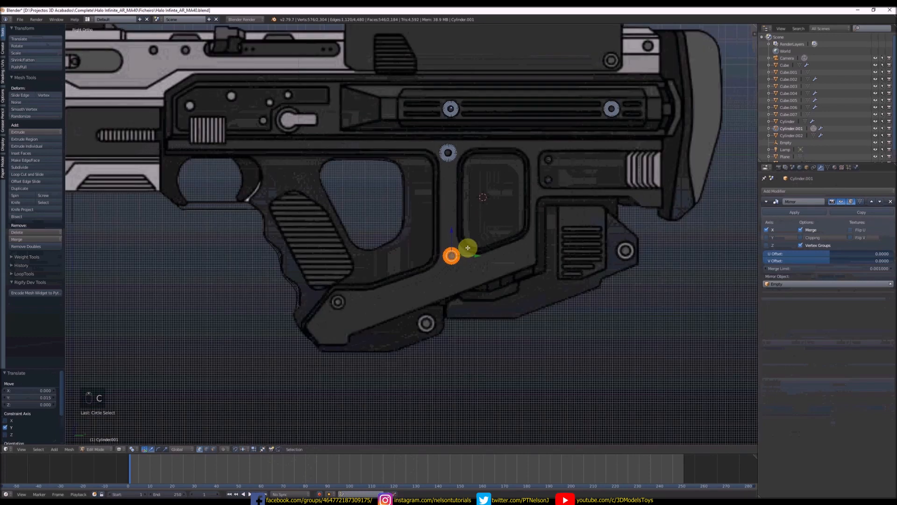
pyautogui.hotkey('shift', 'd')
pyautogui.press('y')
pyautogui.click(352, 258)
pyautogui.scroll(2, 344, 256)
pyautogui.press('g')
pyautogui.press('z')
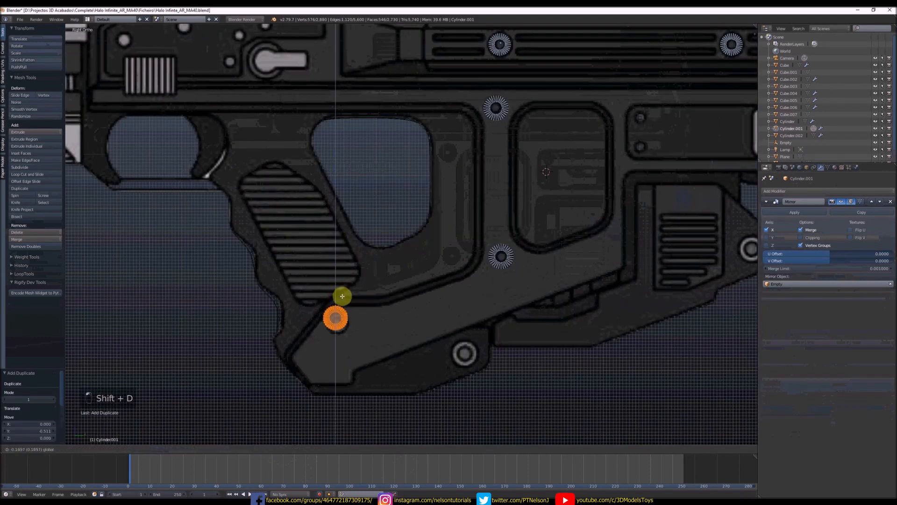
pyautogui.click(343, 297)
# - Scale the grip base screw to the size of its reference and nudge it about 0.004 along Y to centre it
pyautogui.scroll(3, 346, 300)
pyautogui.press('s')
pyautogui.click(348, 326)
pyautogui.moveTo(351, 329); pyautogui.dragTo(355, 329)
pyautogui.press('s')
pyautogui.click(365, 323)
pyautogui.scroll(-3, 359, 308)
pyautogui.scroll(-4, 444, 267)
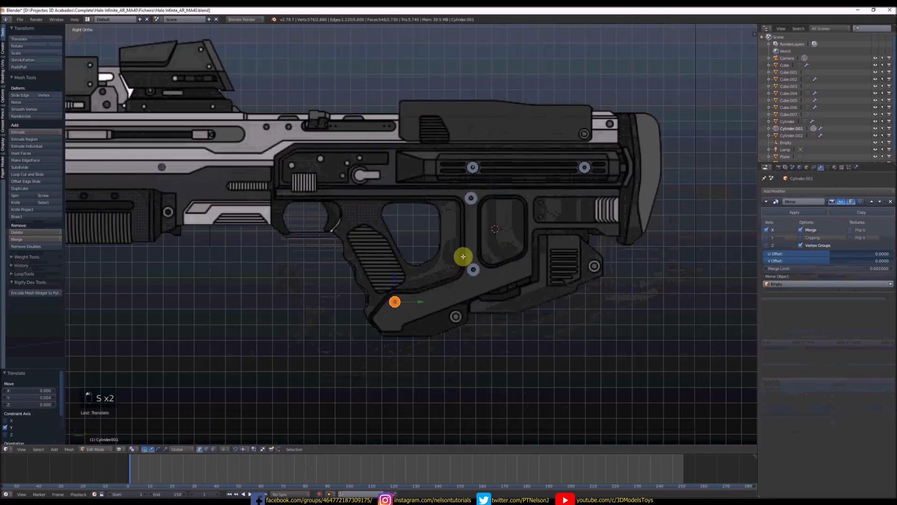
# - Add the two window screws to the selected grip base screw and separate all three into their own object
pyautogui.press('c')
pyautogui.click(473, 270)
pyautogui.click(471, 198)
pyautogui.rightClick(471, 201)
pyautogui.scroll(3, 462, 269)
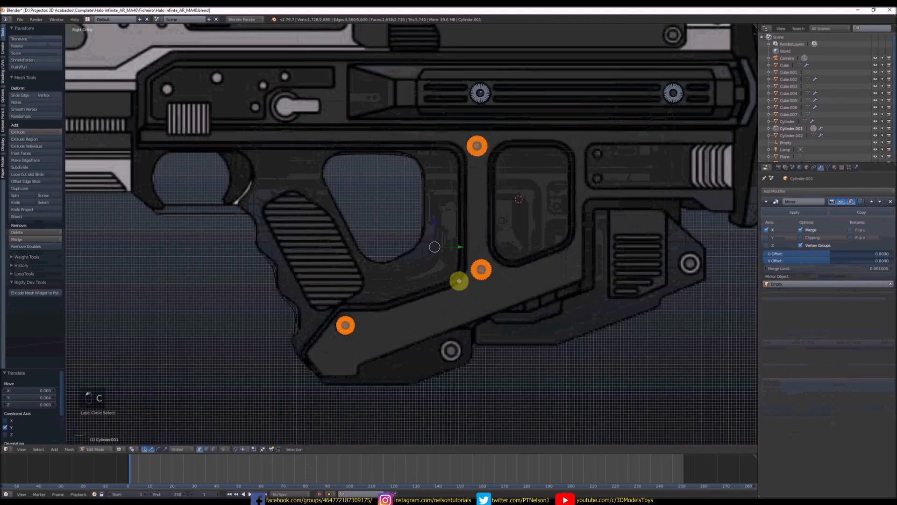
pyautogui.press('p')
pyautogui.click(460, 280)
pyautogui.press('Tab')
# - Delete the negative-X half of the main body mesh, selecting its vertices from the front in wireframe
pyautogui.rightClick(481, 271)
pyautogui.rightClick(480, 269)
pyautogui.scroll(-4, 477, 267)
pyautogui.moveTo(453, 284); pyautogui.dragTo(426, 215, button='middle')
pyautogui.scroll(3, 417, 242)
pyautogui.rightClick(425, 215)
pyautogui.press('Tab')
pyautogui.press('KP_1')
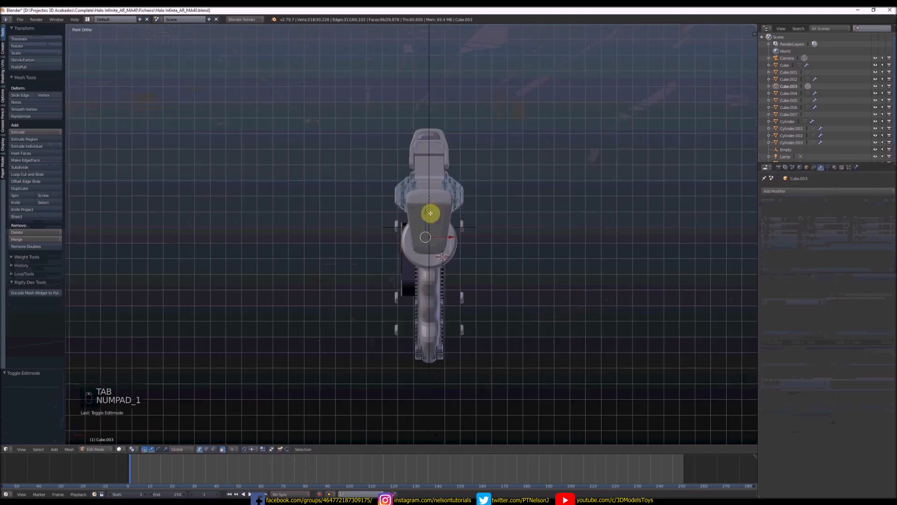
pyautogui.hotkey('ctrl', 'Tab')
pyautogui.click(433, 207)
pyautogui.press('z')
pyautogui.scroll(-1, 431, 203)
pyautogui.rightClick(412, 182)
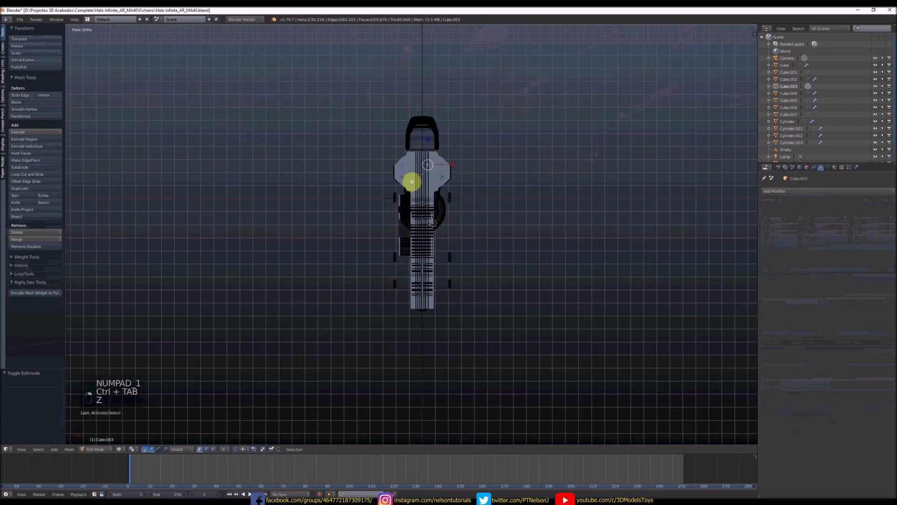
pyautogui.scroll(1, 412, 181)
pyautogui.press('b')
pyautogui.moveTo(372, 116); pyautogui.dragTo(423, 354)
pyautogui.scroll(4, 433, 221)
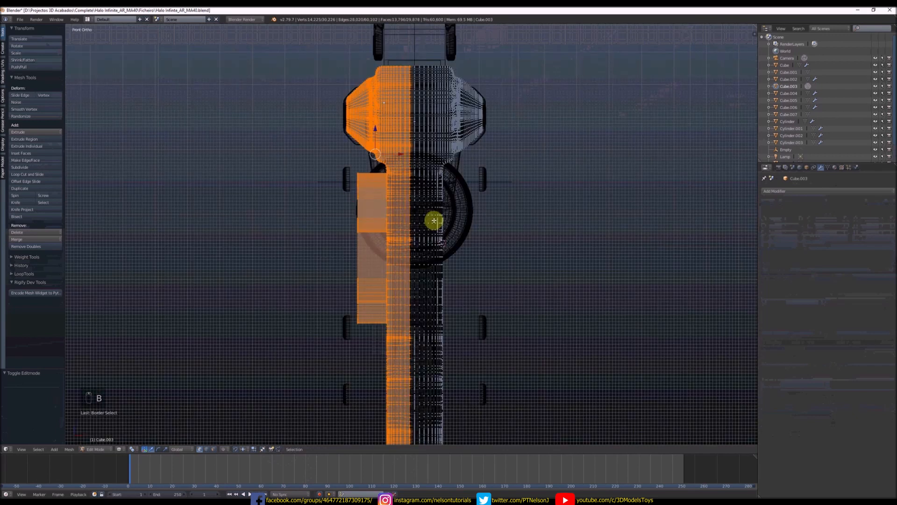
# - Add a Mirror modifier to the halved main body, using Empty as the mirror object
pyautogui.click(797, 191)
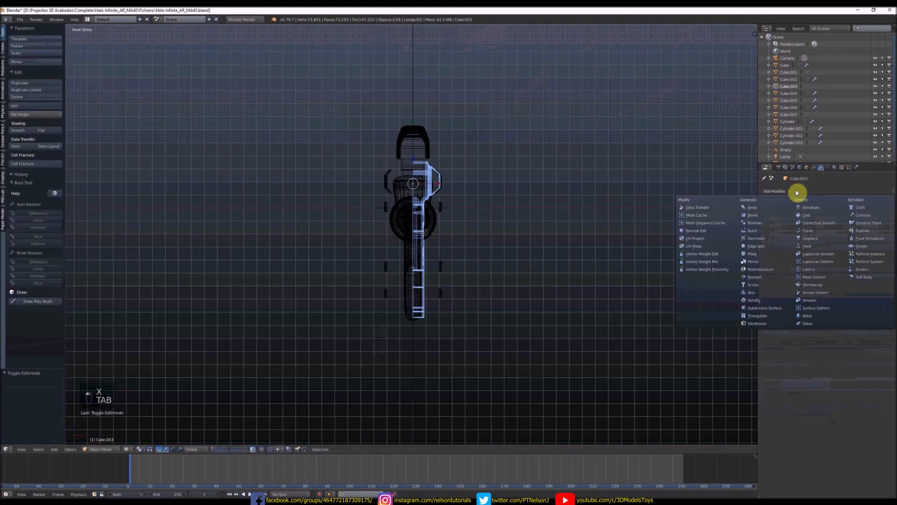
pyautogui.click(757, 262)
pyautogui.click(783, 283)
pyautogui.click(784, 345)
pyautogui.press('z')
pyautogui.moveTo(442, 194); pyautogui.dragTo(563, 217, button='middle')
pyautogui.scroll(-3, 551, 216)
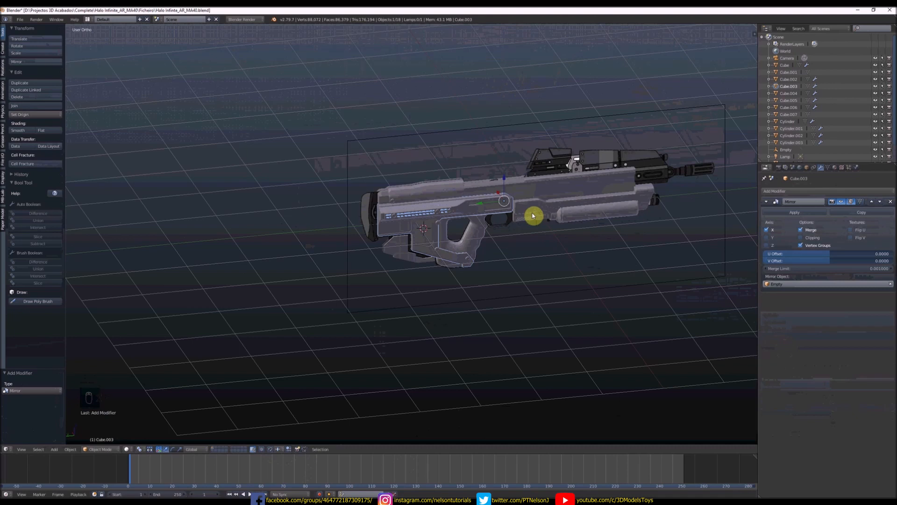
# - Move all three separated screws about 0.003 in the negative X direction, into the body's side surface
pyautogui.scroll(8, 533, 215)
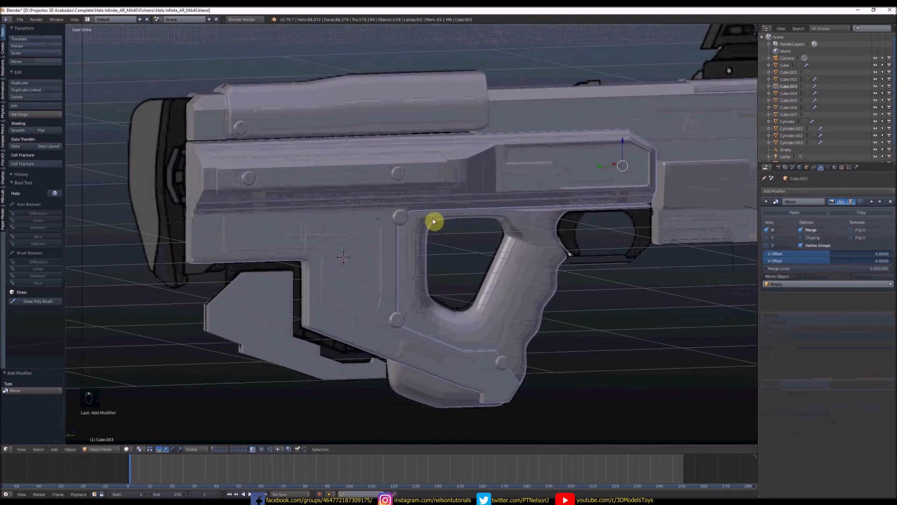
pyautogui.scroll(-4, 417, 223)
pyautogui.moveTo(389, 219); pyautogui.dragTo(486, 224, button='middle')
pyautogui.rightClick(406, 220)
pyautogui.press('Tab')
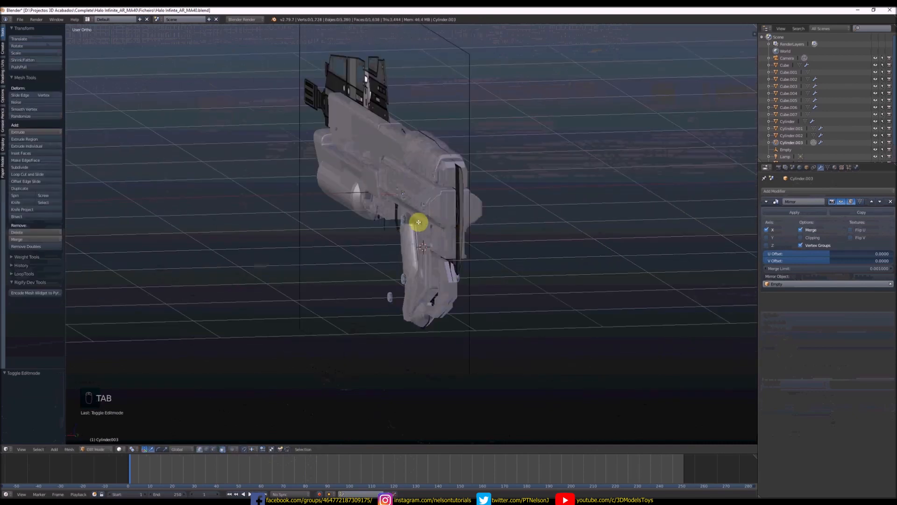
pyautogui.press('ctrl+KP_1')
pyautogui.rightClick(449, 227)
pyautogui.press('z')
pyautogui.press('a')
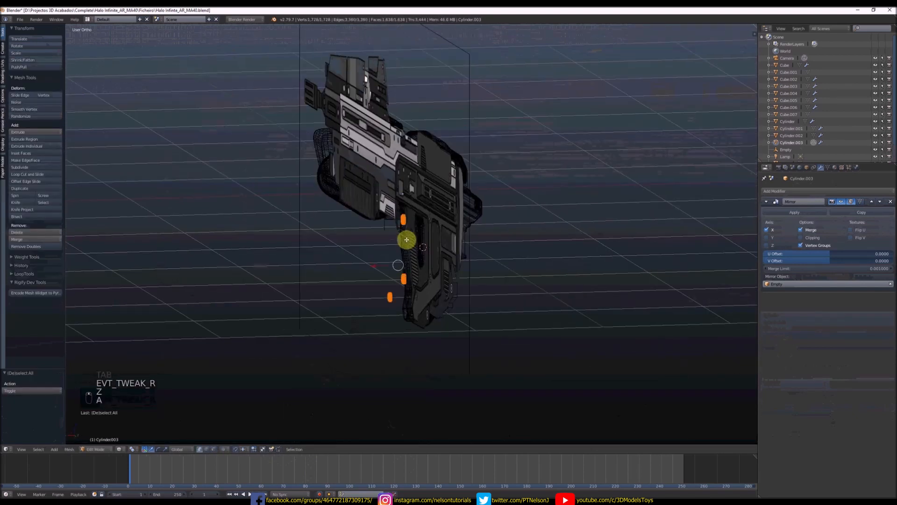
pyautogui.press('a')
pyautogui.press('a')
pyautogui.press('a')
pyautogui.press('z')
pyautogui.moveTo(377, 265); pyautogui.dragTo(405, 263)
pyautogui.scroll(3, 405, 265)
pyautogui.moveTo(406, 264)
pyautogui.mouseDown(button='middle')
pyautogui.moveTo(388, 248)
pyautogui.moveTo(358, 262)
pyautogui.moveTo(488, 247)
pyautogui.moveTo(418, 261)
pyautogui.mouseUp(button='middle')
pyautogui.scroll(-4, 405, 251)
pyautogui.scroll(3, 423, 255)
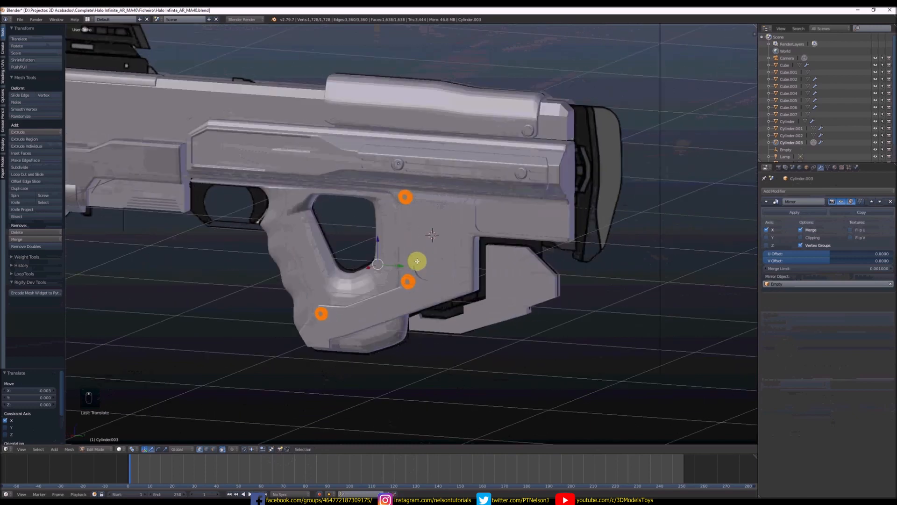
# - Apply the Mirror modifier on the separated screws and select the main body object
pyautogui.press('KP_3')
pyautogui.press('z')
pyautogui.scroll(3, 411, 275)
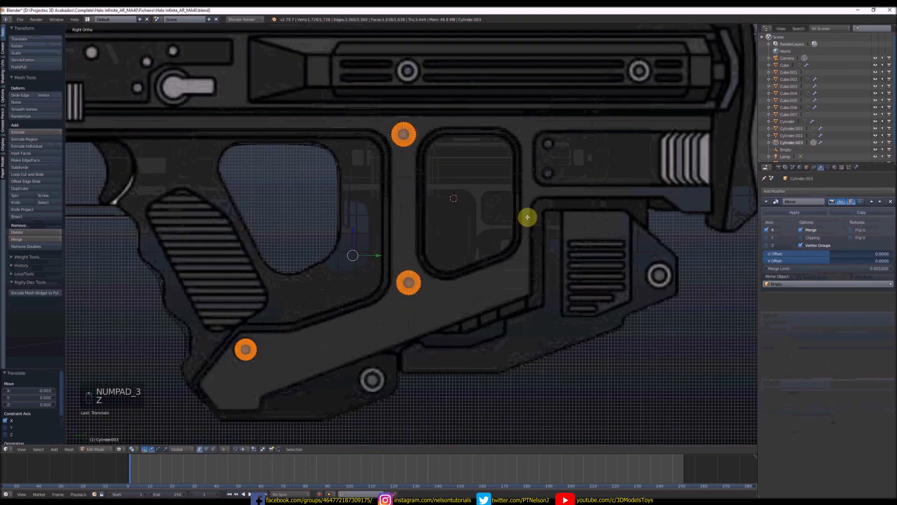
pyautogui.press('Tab')
pyautogui.click(799, 213)
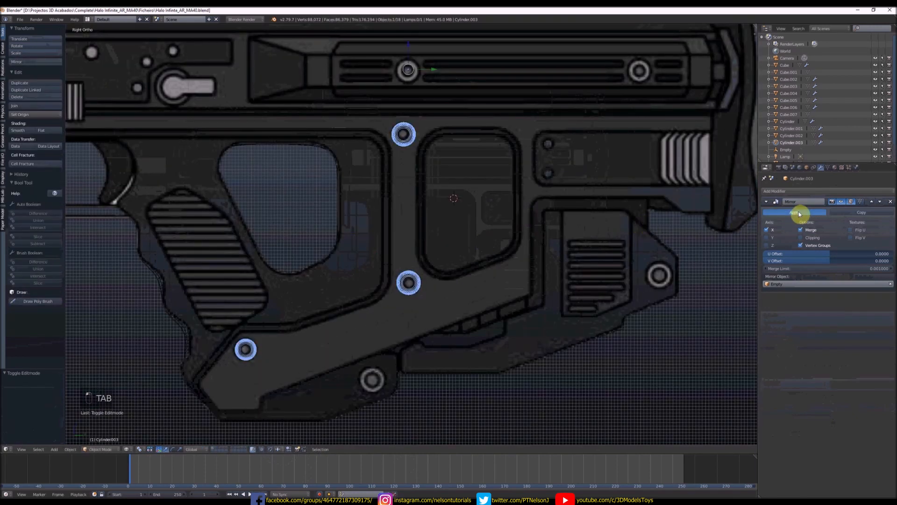
pyautogui.press('z')
pyautogui.rightClick(438, 299)
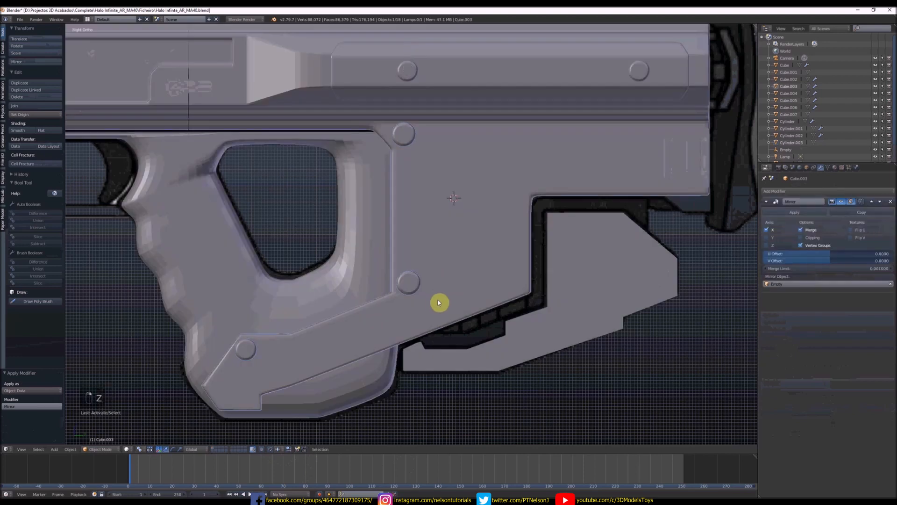
pyautogui.click(803, 213)
pyautogui.click(797, 191)
pyautogui.click(771, 225)
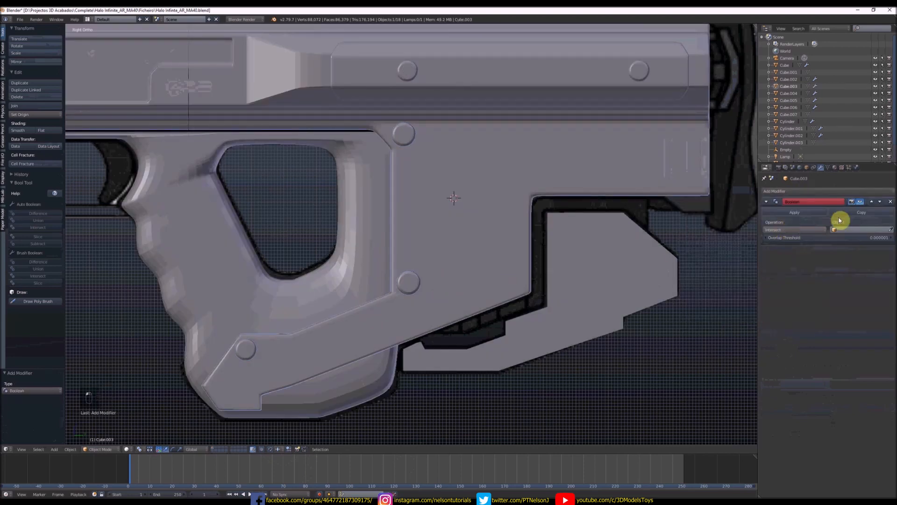
pyautogui.click(891, 201)
pyautogui.hotkey('ctrl', 'z')
pyautogui.hotkey('ctrl', 'z')
pyautogui.hotkey('ctrl', 'z')
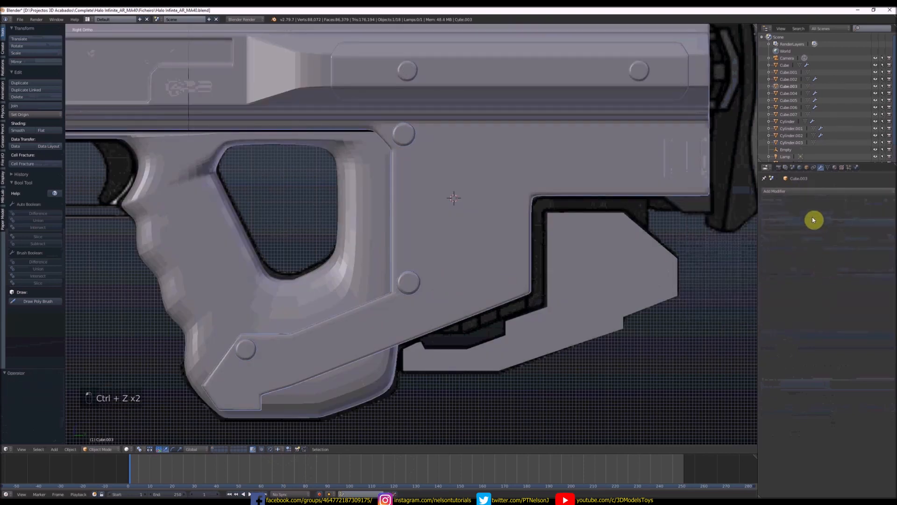
# - Cut the screws out of the main body by applying a Boolean modifier set to Difference with Cylinder.003
pyautogui.click(797, 191)
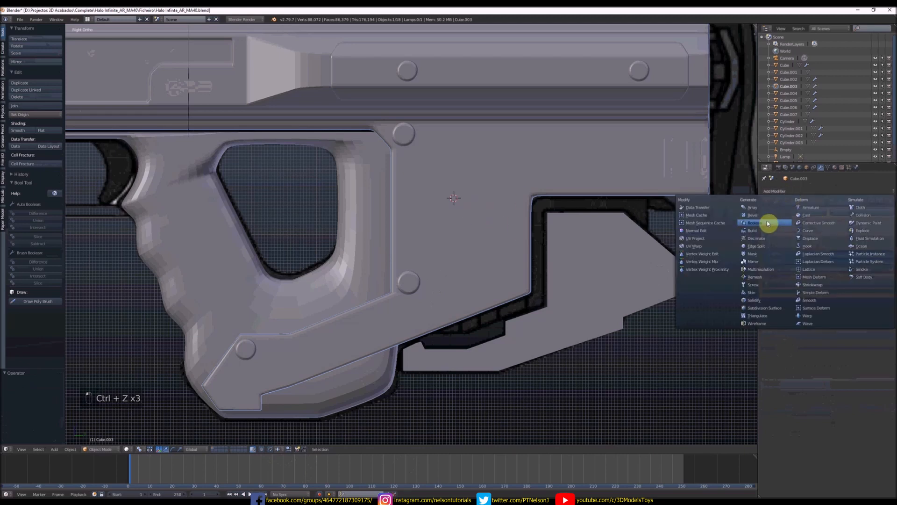
pyautogui.click(770, 223)
pyautogui.click(794, 327)
pyautogui.click(796, 295)
pyautogui.click(837, 327)
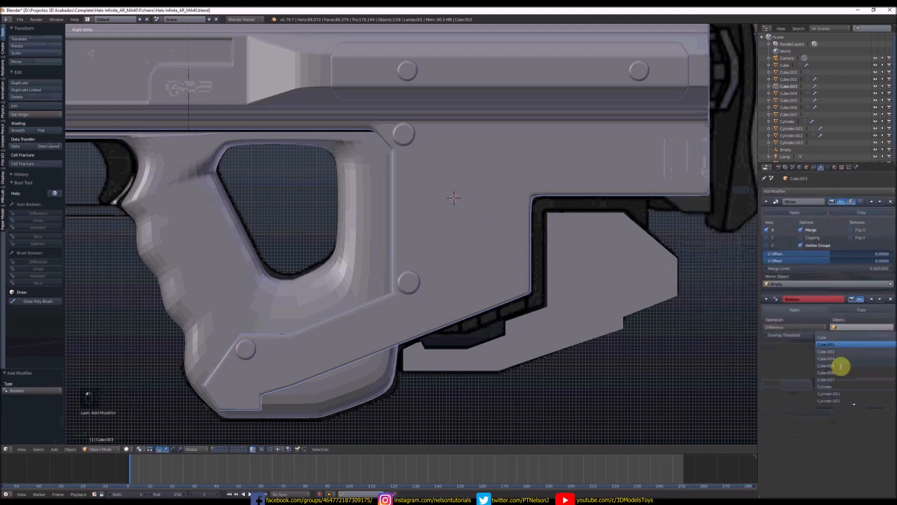
pyautogui.click(846, 398)
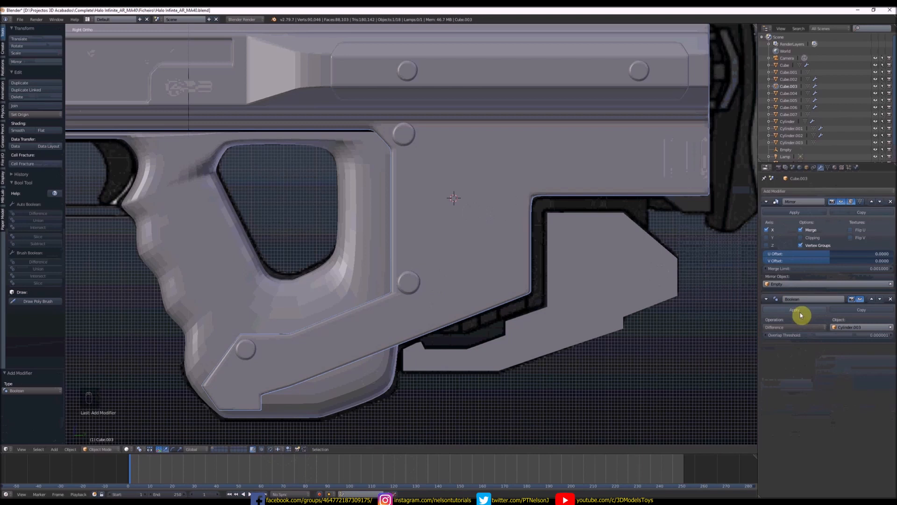
pyautogui.click(796, 309)
# - Delete the negative-X set of screws from the separated screws object, keeping the three on the reference side
pyautogui.rightClick(409, 284)
pyautogui.scroll(-4, 411, 284)
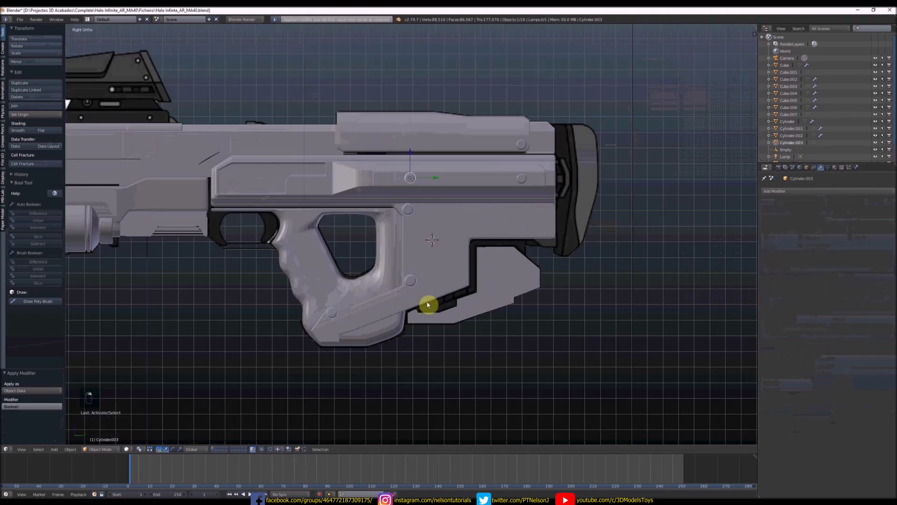
pyautogui.scroll(3, 408, 253)
pyautogui.moveTo(405, 256); pyautogui.dragTo(419, 285, button='middle')
pyautogui.press('z')
pyautogui.press('z')
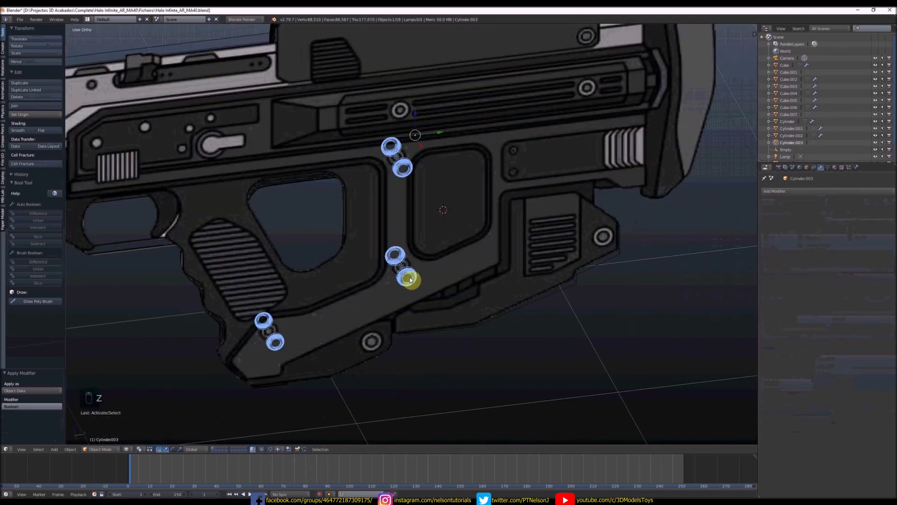
pyautogui.press('Tab')
pyautogui.hotkey('ctrl', 'Tab')
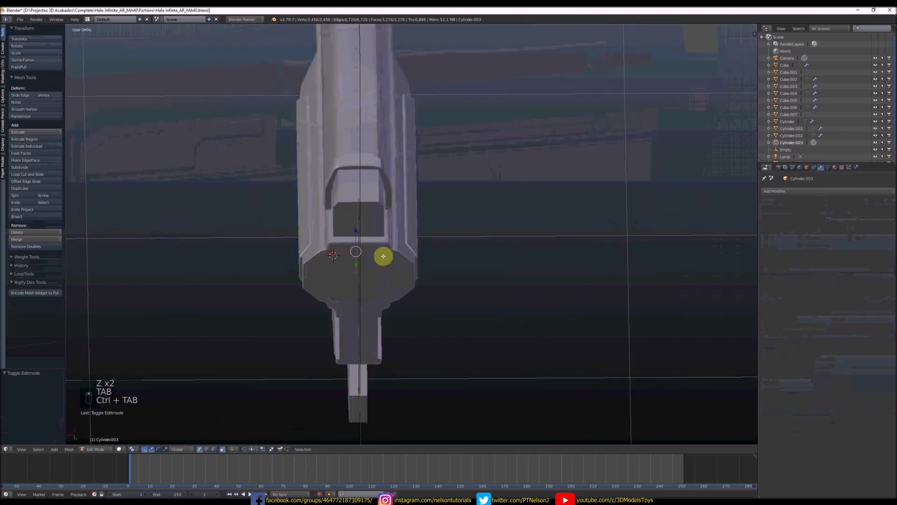
pyautogui.press('z')
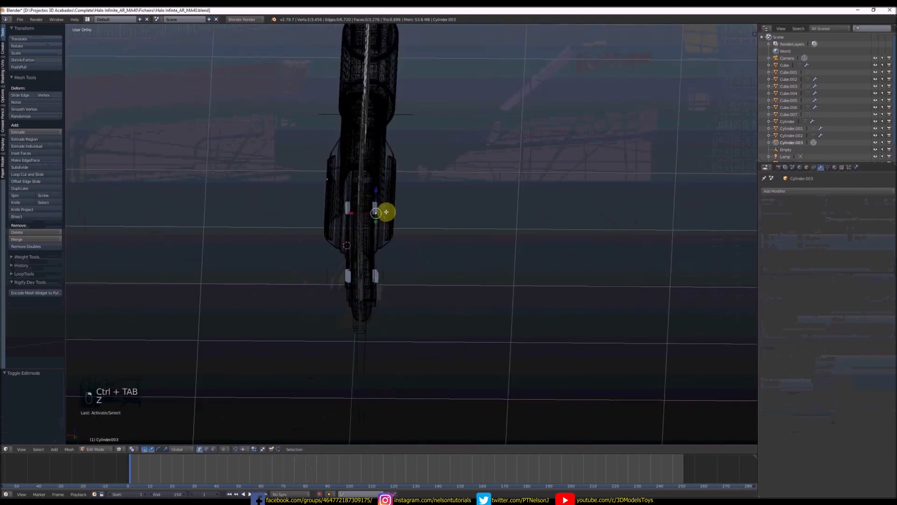
pyautogui.press('c')
pyautogui.moveTo(385, 210); pyautogui.dragTo(390, 290)
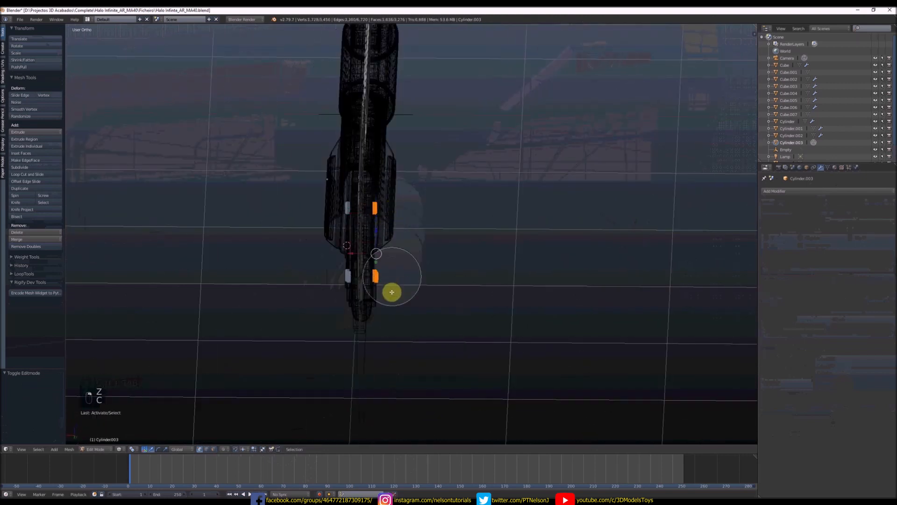
pyautogui.press('x')
pyautogui.click(394, 301)
pyautogui.press('z')
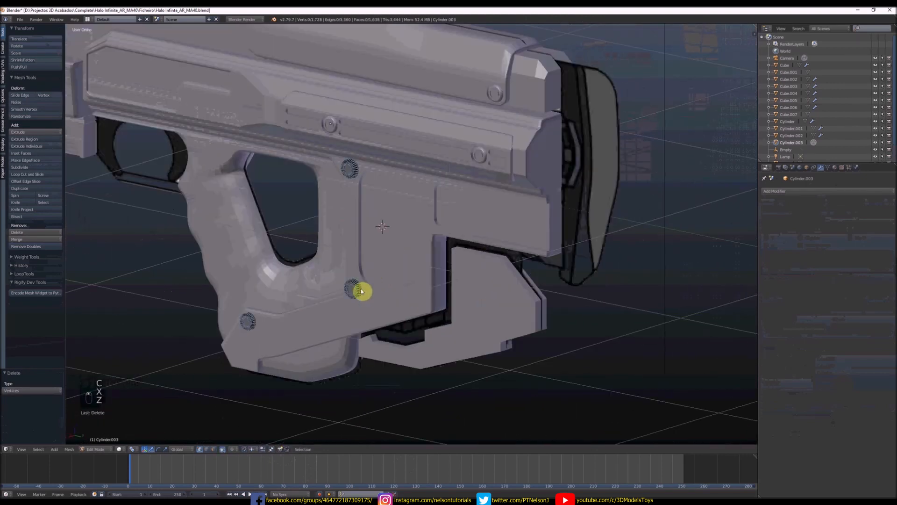
pyautogui.press('Tab')
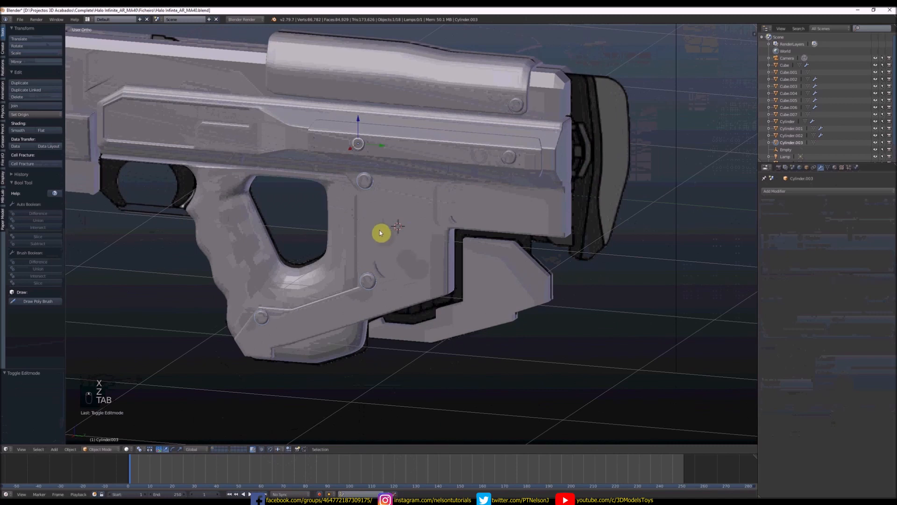
# - Reset the origin of the screws object and scale the three screws slightly to fit their cut recesses
pyautogui.press('KP_3')
pyautogui.press('t')
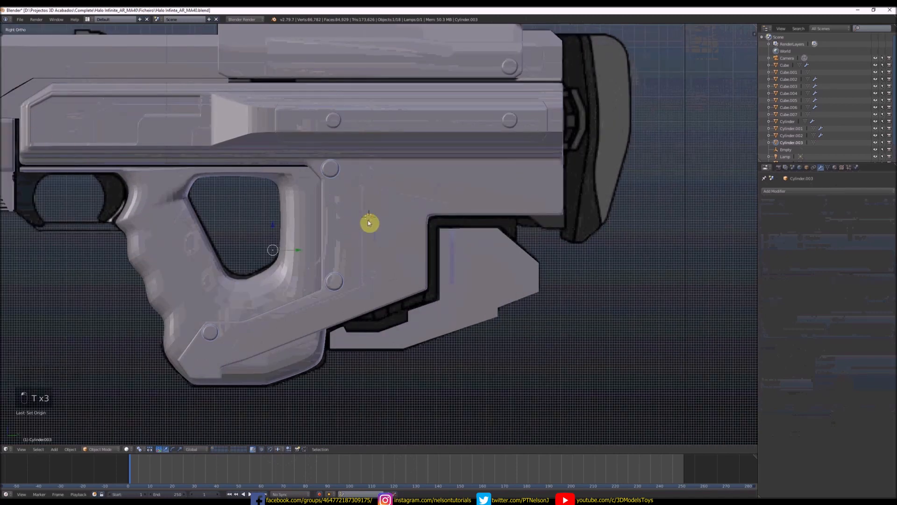
pyautogui.press('Tab')
pyautogui.press('a')
pyautogui.press('a')
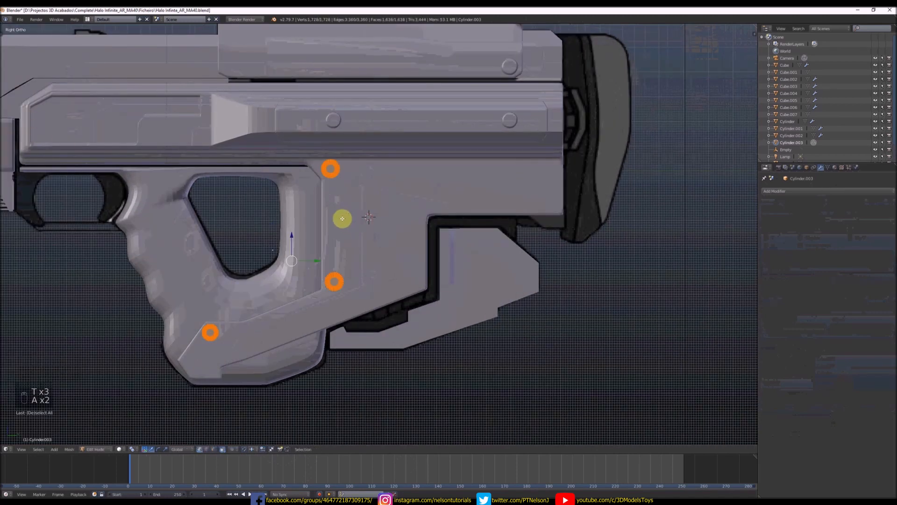
pyautogui.moveTo(342, 219); pyautogui.dragTo(371, 226, button='middle')
pyautogui.press('KP_3')
pyautogui.scroll(3, 368, 223)
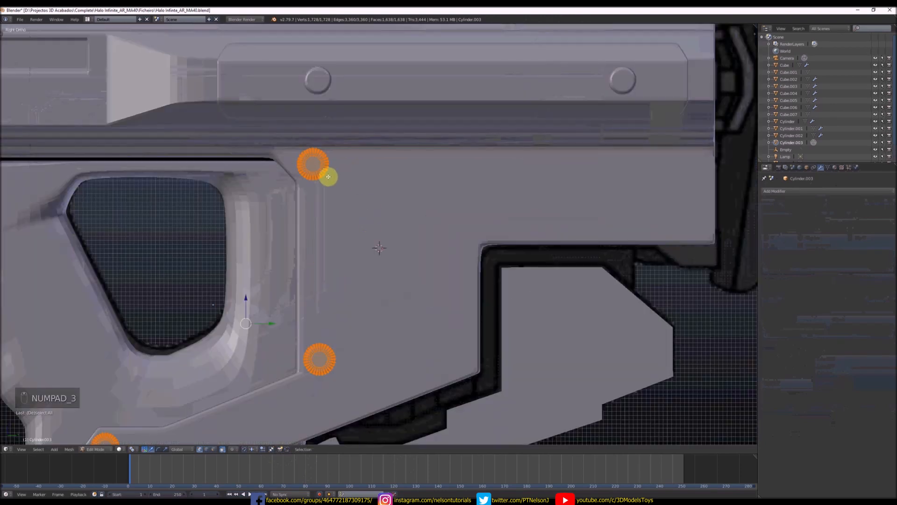
pyautogui.scroll(2, 358, 150)
pyautogui.press('z')
pyautogui.press('s')
pyautogui.click(338, 164)
pyautogui.press('z')
pyautogui.scroll(-4, 313, 184)
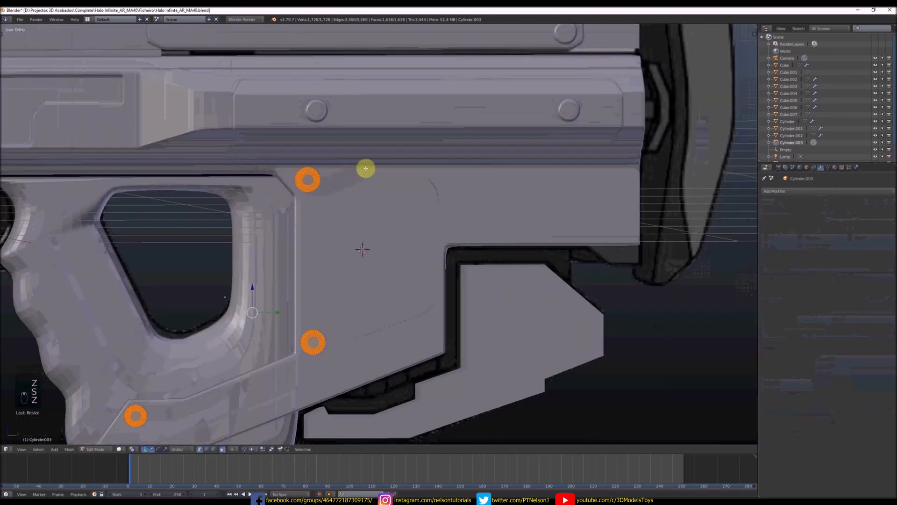
# - Nudge the screws slightly inward along X and add a Mirror modifier with Empty as the mirror object
pyautogui.moveTo(387, 166); pyautogui.dragTo(237, 370, button='middle')
pyautogui.moveTo(276, 312); pyautogui.dragTo(274, 312)
pyautogui.click(780, 191)
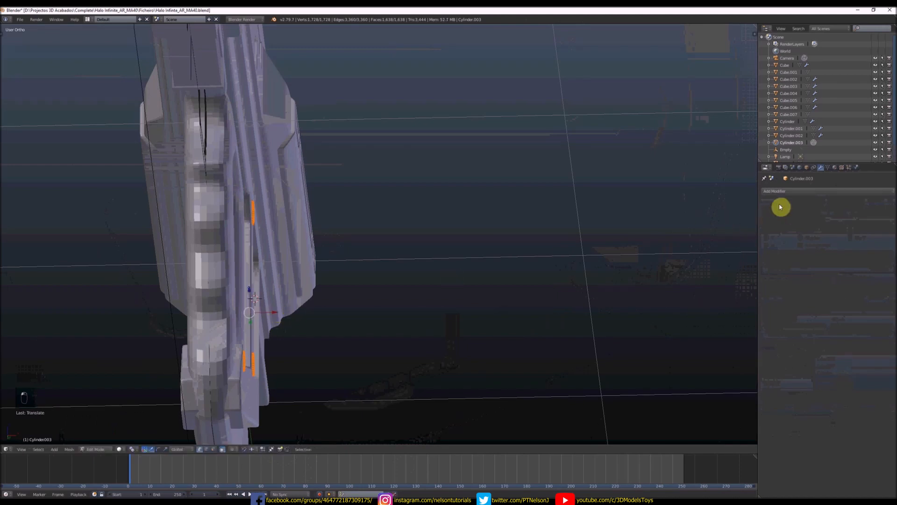
pyautogui.click(753, 261)
pyautogui.click(785, 284)
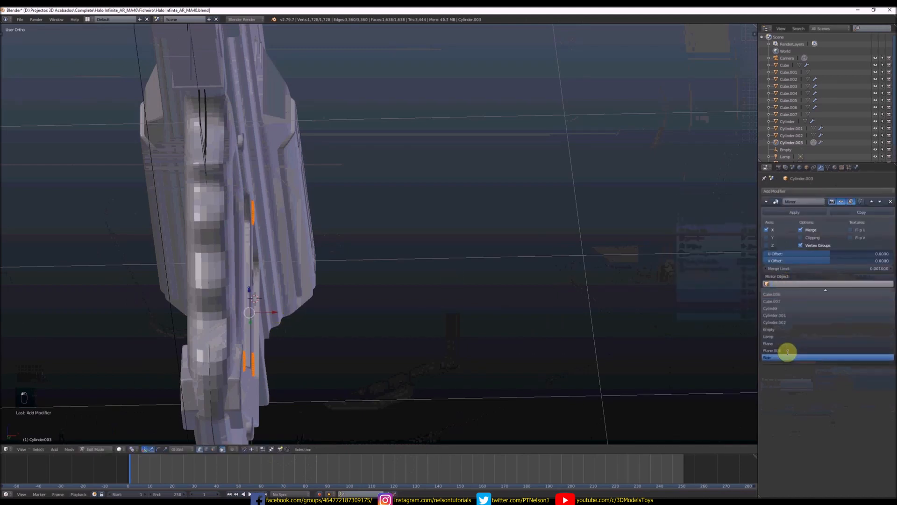
pyautogui.click(791, 331)
pyautogui.moveTo(328, 192); pyautogui.dragTo(372, 247, button='middle')
pyautogui.scroll(-4, 372, 246)
pyautogui.press('Tab')
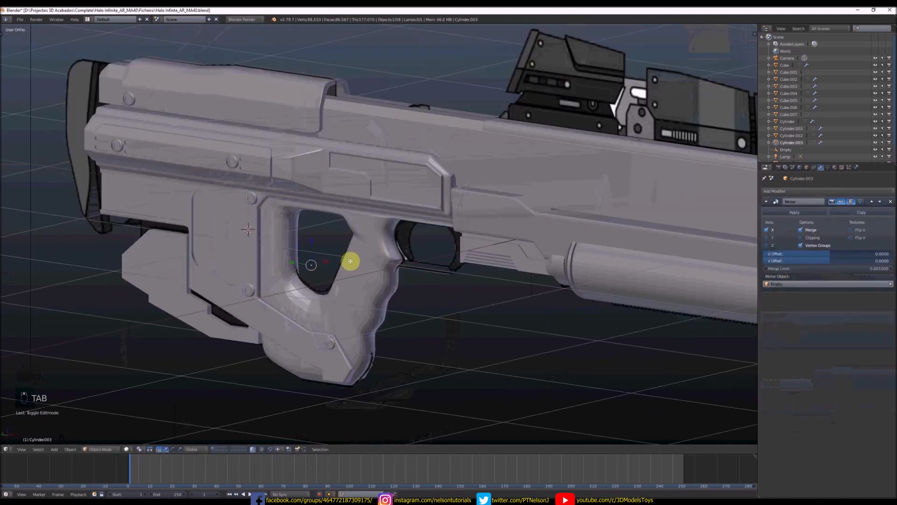
# - Select the main body and examine the rifle from both sides, comparing its outline with the side reference in wireframe
pyautogui.scroll(-1, 292, 334)
pyautogui.rightClick(290, 303)
pyautogui.scroll(-2, 289, 303)
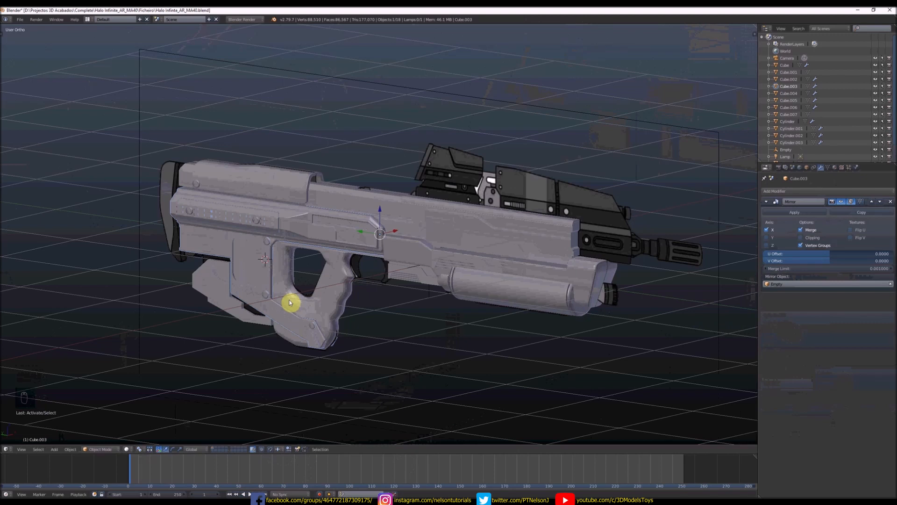
pyautogui.scroll(-3, 274, 264)
pyautogui.moveTo(299, 262); pyautogui.dragTo(384, 239, button='middle')
pyautogui.scroll(-1, 374, 236)
pyautogui.press('KP_3')
pyautogui.scroll(2, 339, 230)
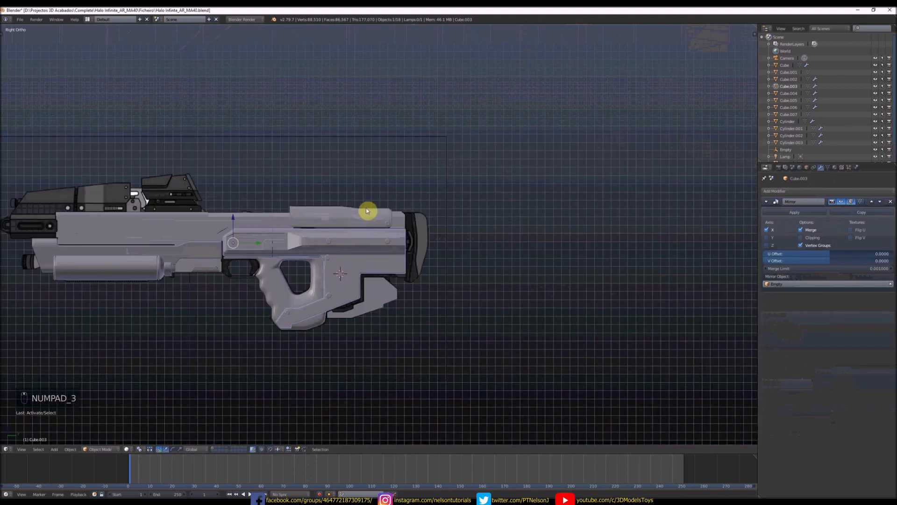
pyautogui.press('z')
pyautogui.press('z')
pyautogui.press('z')
pyautogui.scroll(4, 289, 294)
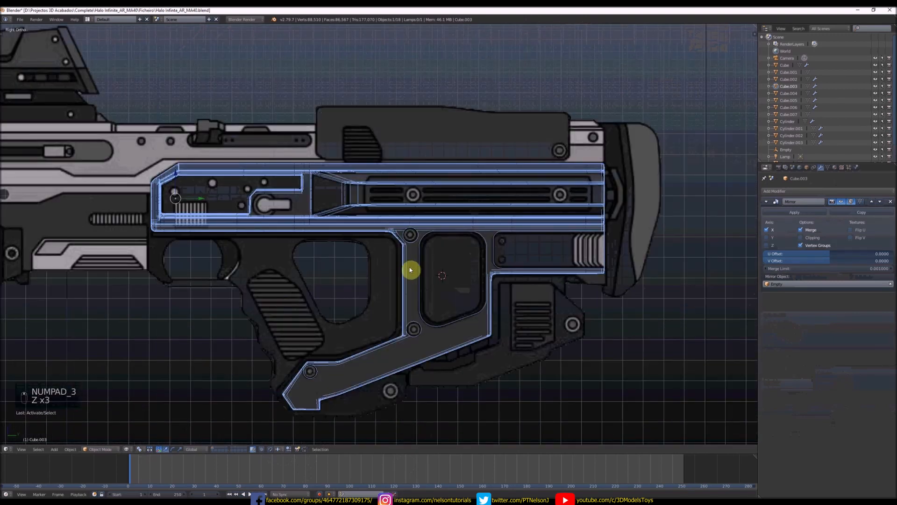
# - Compare the rear body and the separate piece beneath it with the side reference in wireframe and solid shading
pyautogui.press('z')
pyautogui.press('z')
pyautogui.press('z')
pyautogui.press('z')
pyautogui.press('z')
pyautogui.press('z')
pyautogui.press('z')
pyautogui.press('z')
pyautogui.press('z')
pyautogui.press('z')
pyautogui.press('z')
pyautogui.press('z')
pyautogui.press('z')
pyautogui.press('z')
pyautogui.press('z')
pyautogui.press('z')
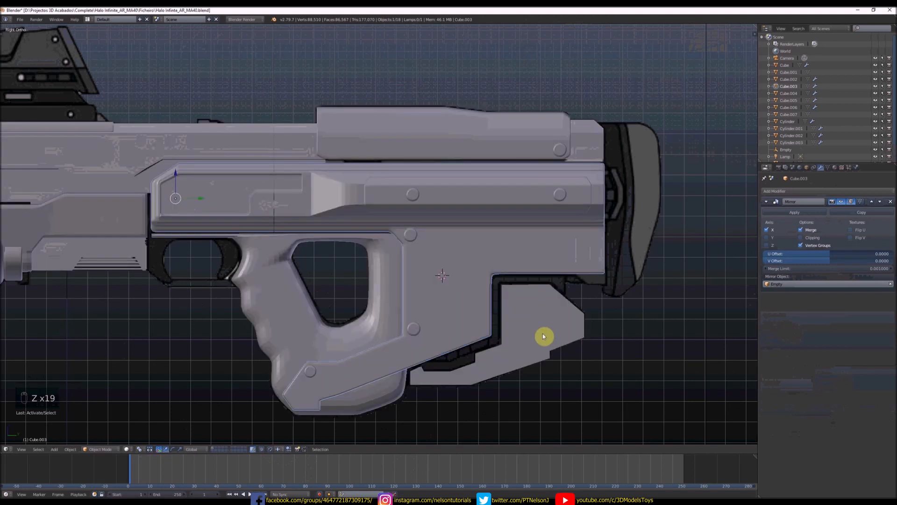
pyautogui.press('z')
pyautogui.press('z')
pyautogui.press('z')
pyautogui.press('z')
pyautogui.press('z')
pyautogui.scroll(2, 547, 323)
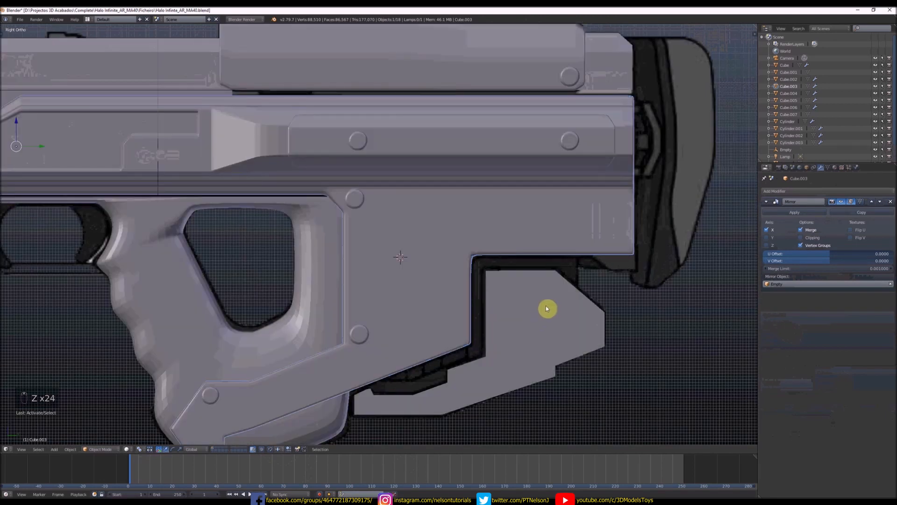
# - Widen the separate piece below the rear body slightly along the X axis
pyautogui.rightClick(538, 307)
pyautogui.press('z')
pyautogui.scroll(-2, 537, 306)
pyautogui.moveTo(534, 306); pyautogui.dragTo(487, 307, button='middle')
pyautogui.press('z')
pyautogui.scroll(2, 487, 307)
pyautogui.press('s')
pyautogui.press('x')
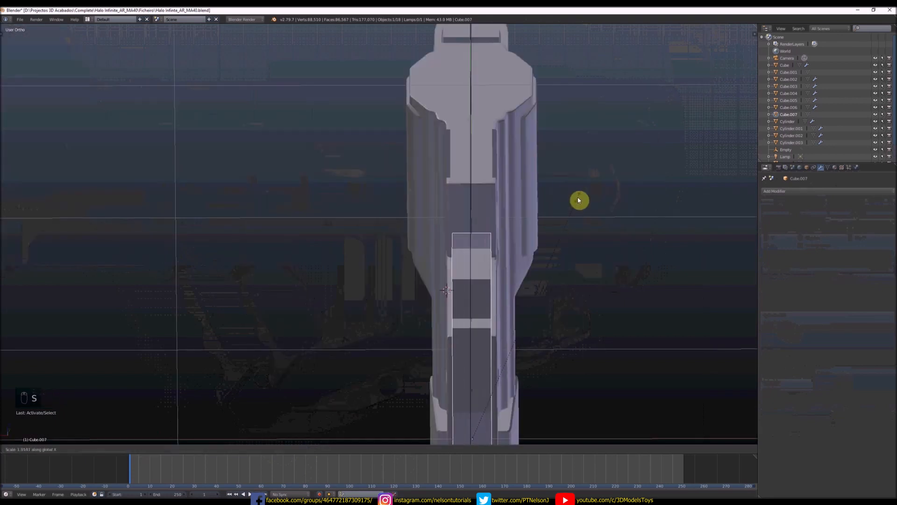
pyautogui.click(578, 200)
# - Add a Subdivision Surface modifier to the lower rear piece
pyautogui.moveTo(579, 200); pyautogui.dragTo(705, 197, button='middle')
pyautogui.click(776, 191)
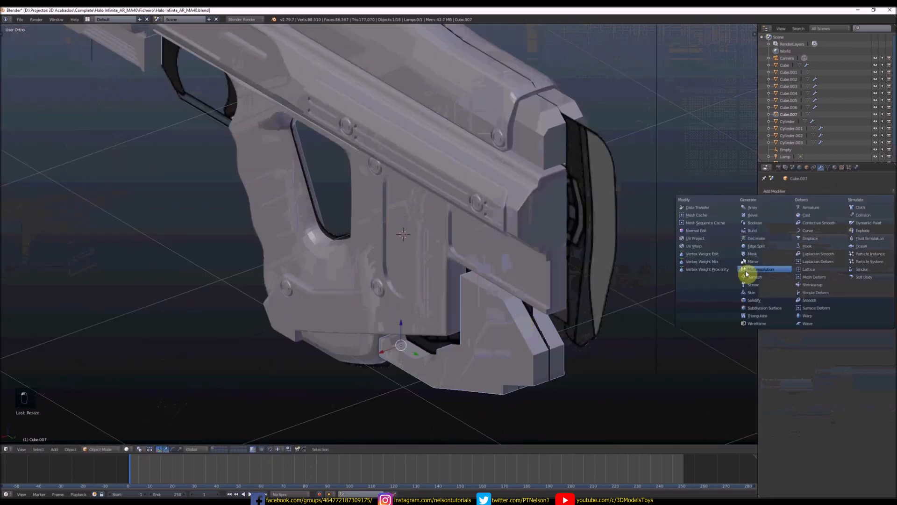
pyautogui.click(757, 308)
# - Add two vertical loop cuts on the lower rear piece, one against each side edge of its upright block
pyautogui.moveTo(565, 317); pyautogui.dragTo(504, 337, button='middle')
pyautogui.press('Tab')
pyautogui.scroll(2, 498, 297)
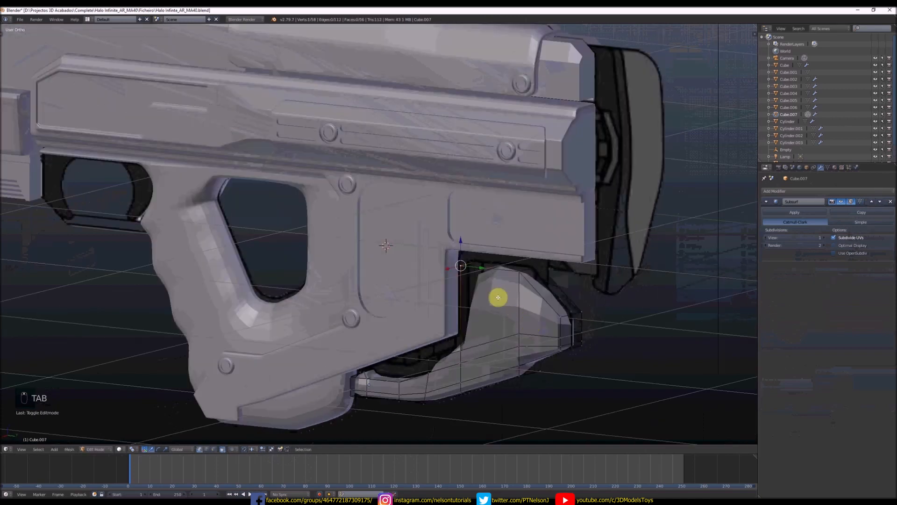
pyautogui.press('KP_3')
pyautogui.hotkey('ctrl', 'r')
pyautogui.click(461, 269)
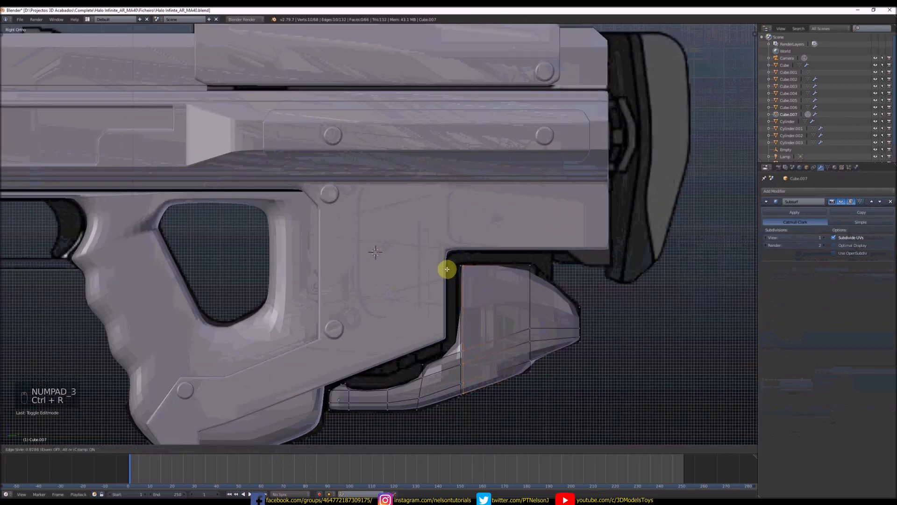
pyautogui.click(447, 269)
pyautogui.hotkey('ctrl', 'r')
pyautogui.click(499, 269)
pyautogui.click(530, 265)
# - Add vertical loop cuts to the tapered rear section, one beside the upright block and one at the rear end
pyautogui.scroll(1, 540, 348)
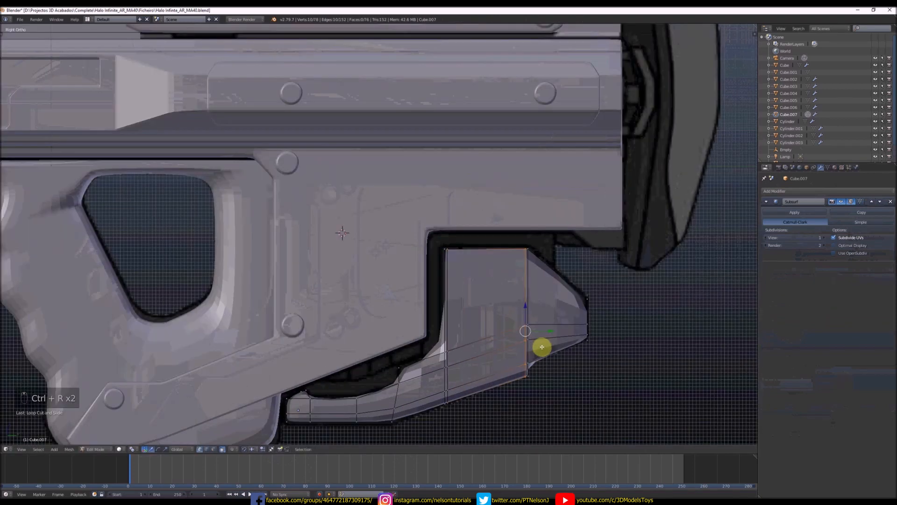
pyautogui.scroll(1, 542, 347)
pyautogui.hotkey('ctrl', 'r')
pyautogui.click(533, 336)
pyautogui.click(533, 337)
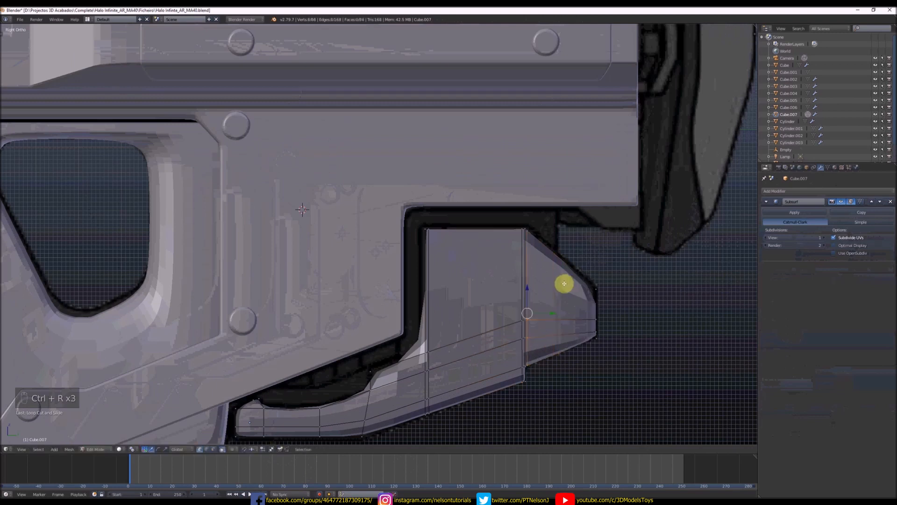
pyautogui.hotkey('ctrl', 'r')
pyautogui.click(566, 284)
pyautogui.click(609, 288)
# - Add support loops just in front of the upright block and on both sides of the step where the arm begins
pyautogui.hotkey('ctrl', 'r')
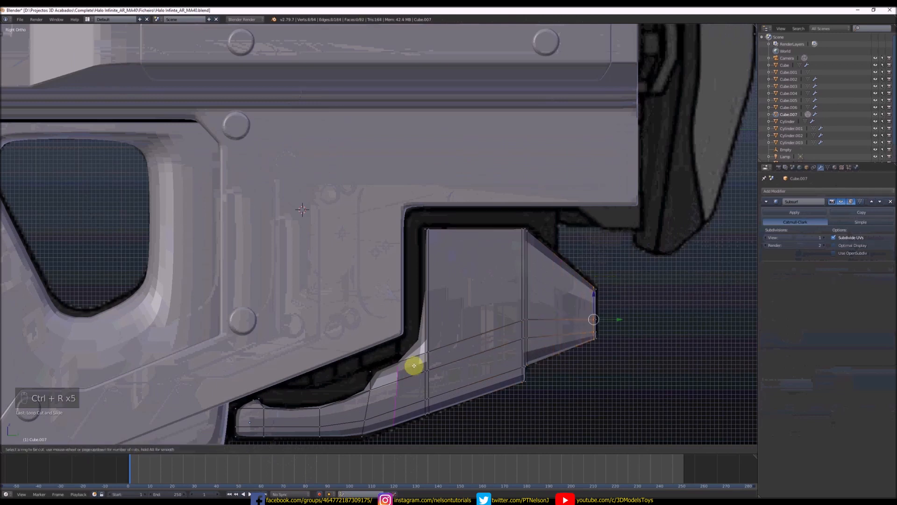
pyautogui.click(412, 365)
pyautogui.click(439, 358)
pyautogui.hotkey('ctrl', 'r')
pyautogui.click(389, 372)
pyautogui.click(367, 376)
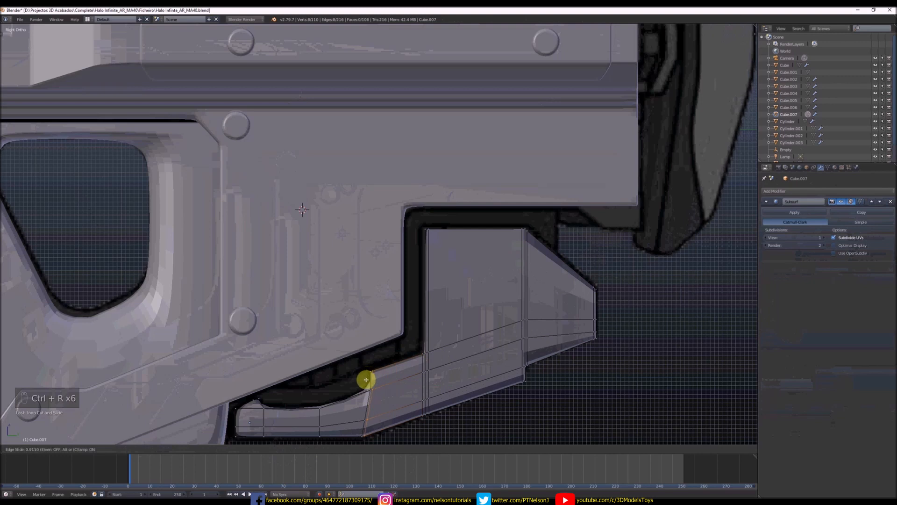
pyautogui.scroll(1, 346, 402)
pyautogui.hotkey('ctrl', 'r')
pyautogui.click(359, 397)
pyautogui.click(380, 386)
# - Add two more vertical support loops on the forward arm, at its upper bend and behind the front nub
pyautogui.scroll(-1, 396, 338)
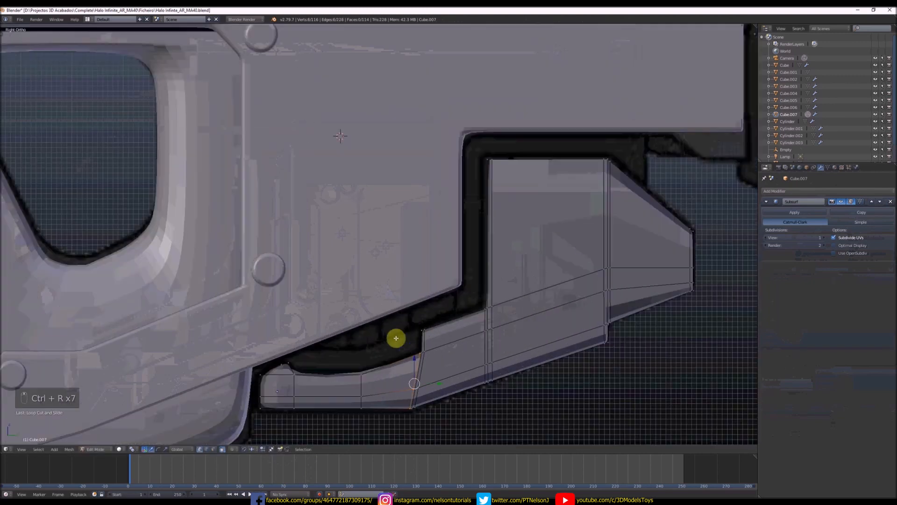
pyautogui.hotkey('ctrl', 'r')
pyautogui.click(374, 375)
pyautogui.click(352, 380)
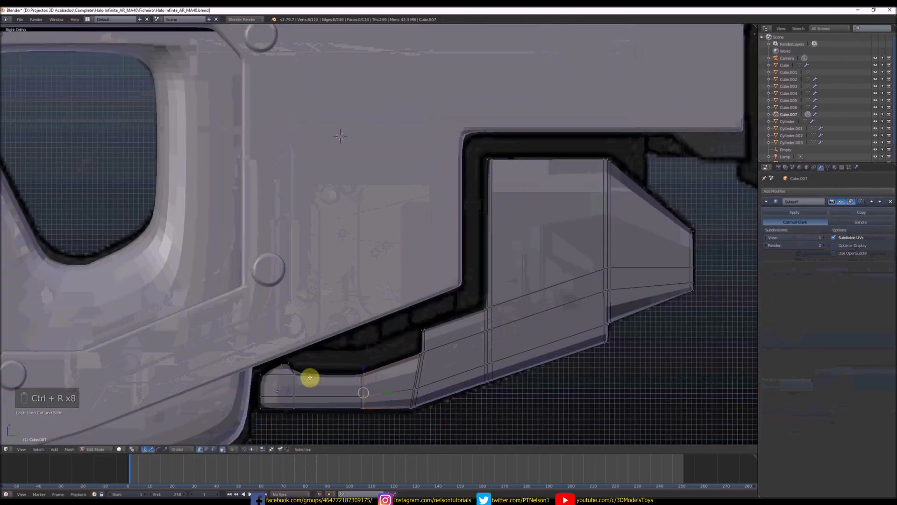
pyautogui.hotkey('ctrl', 'r')
pyautogui.click(311, 377)
pyautogui.click(281, 381)
pyautogui.scroll(3, 272, 374)
pyautogui.scroll(-2, 272, 407)
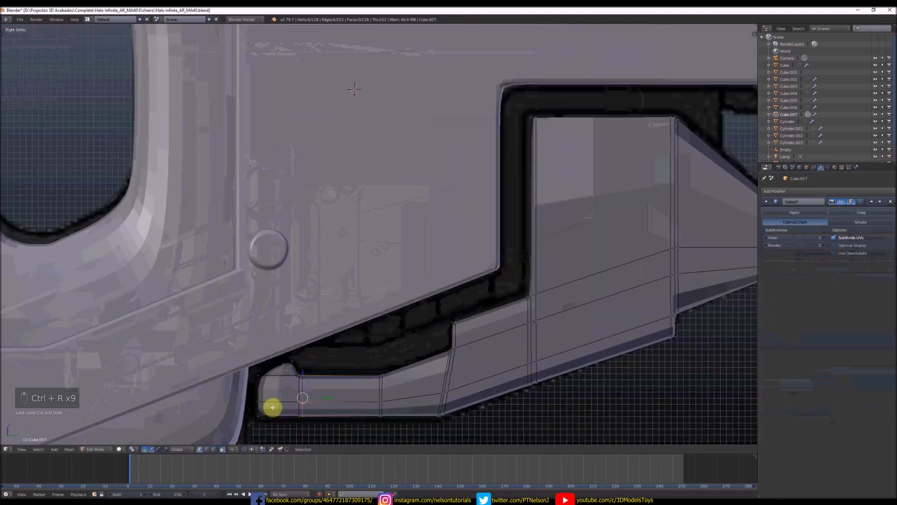
# - Add a lengthwise loop cut close to the bottom edge of the lower rear piece
pyautogui.scroll(3, 313, 409)
pyautogui.hotkey('ctrl', 'r')
pyautogui.click(314, 411)
pyautogui.click(314, 410)
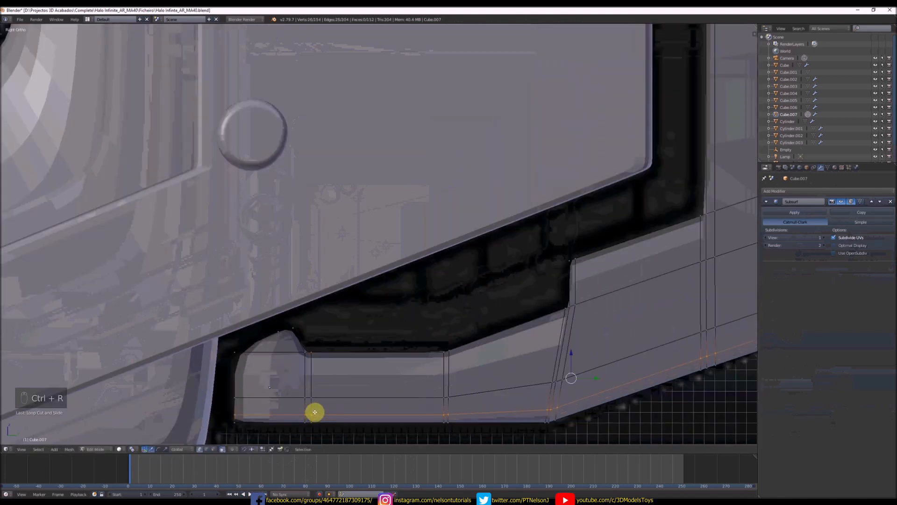
pyautogui.scroll(-4, 314, 411)
# - Move the tip vertices of the arm's front nub to follow the reference outline
pyautogui.scroll(5, 299, 381)
pyautogui.rightClick(292, 366)
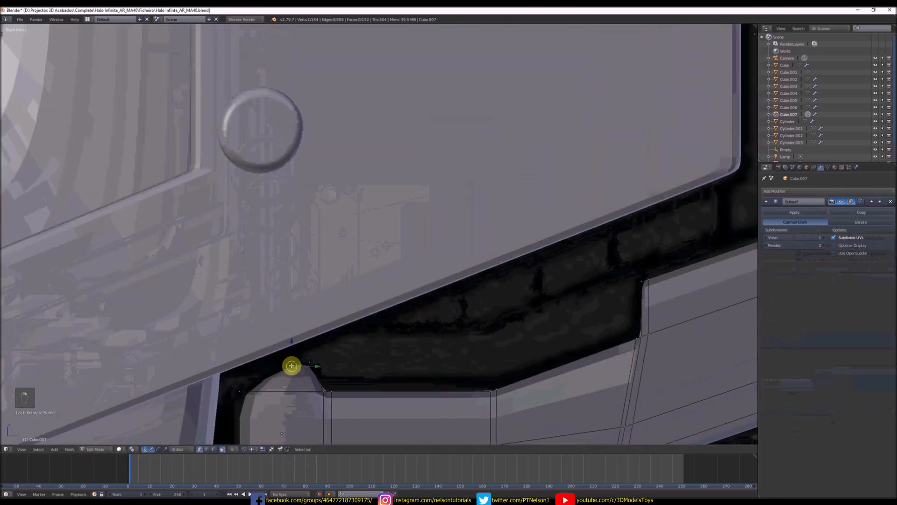
pyautogui.press('c')
pyautogui.rightClick(291, 365)
pyautogui.press('z')
pyautogui.scroll(1, 292, 366)
pyautogui.press('c')
pyautogui.click(290, 366)
pyautogui.rightClick(290, 367)
pyautogui.moveTo(318, 366); pyautogui.dragTo(289, 342)
pyautogui.click(289, 343)
pyautogui.scroll(-3, 290, 356)
pyautogui.press('z')
# - Add two vertical support loops across the front nub, one at its front end and one at its rear
pyautogui.hotkey('ctrl', 'r')
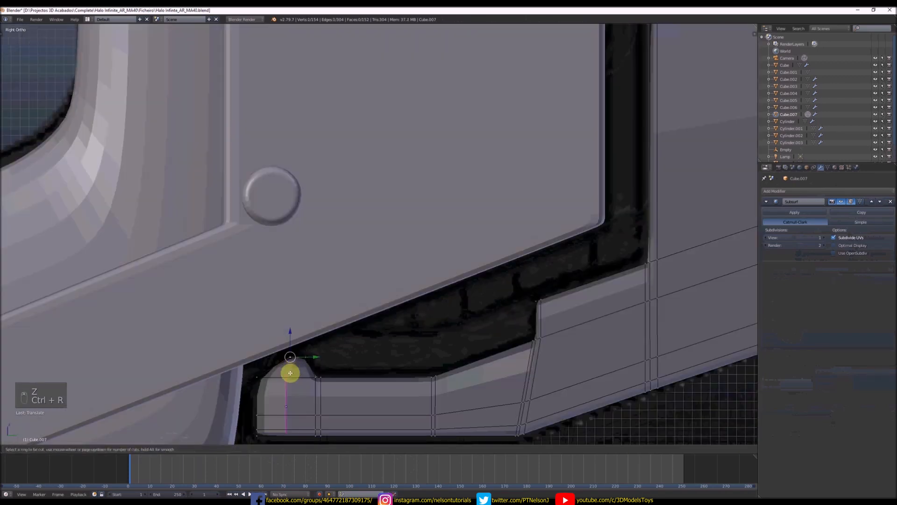
pyautogui.click(278, 374)
pyautogui.click(271, 377)
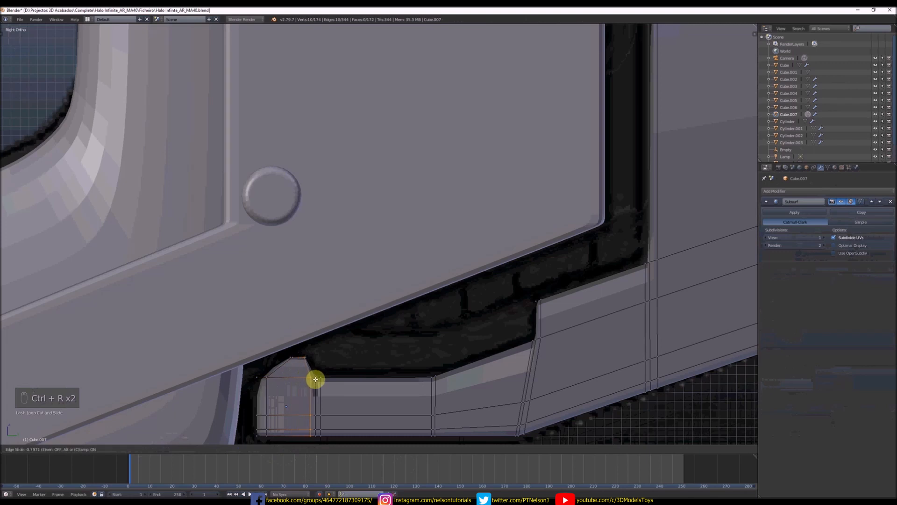
pyautogui.click(315, 379)
# - Add lengthwise support loops just below the forward arm's top edge and along the upright block's upper edge
pyautogui.scroll(-2, 308, 382)
pyautogui.scroll(1, 306, 385)
pyautogui.hotkey('ctrl', 'r')
pyautogui.click(324, 387)
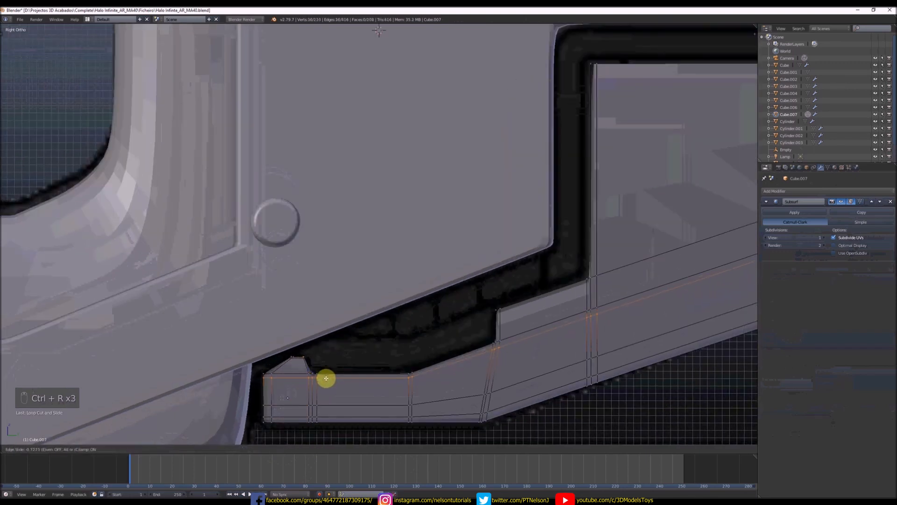
pyautogui.click(327, 377)
pyautogui.scroll(-4, 334, 374)
pyautogui.scroll(3, 550, 296)
pyautogui.hotkey('ctrl', 'r')
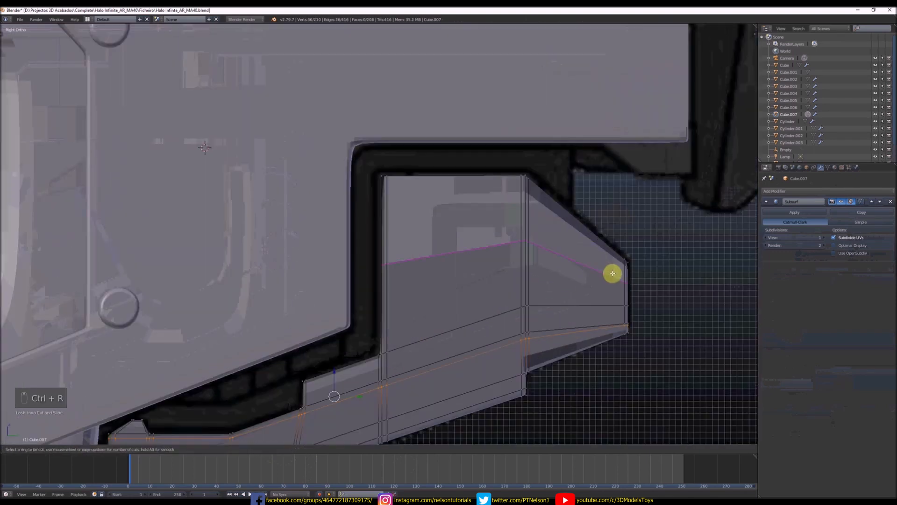
pyautogui.click(613, 272)
pyautogui.click(615, 257)
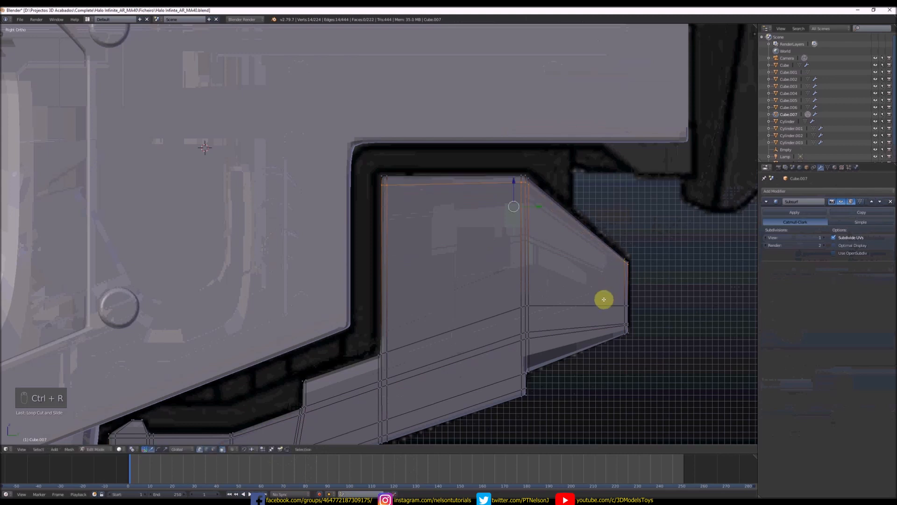
# - Add lengthwise support loops level with the underside step and just below the arm's upper step
pyautogui.keyDown('alt'); pyautogui.rightClick(529, 367); pyautogui.keyUp('alt')
pyautogui.scroll(-4, 537, 322)
pyautogui.press('Tab')
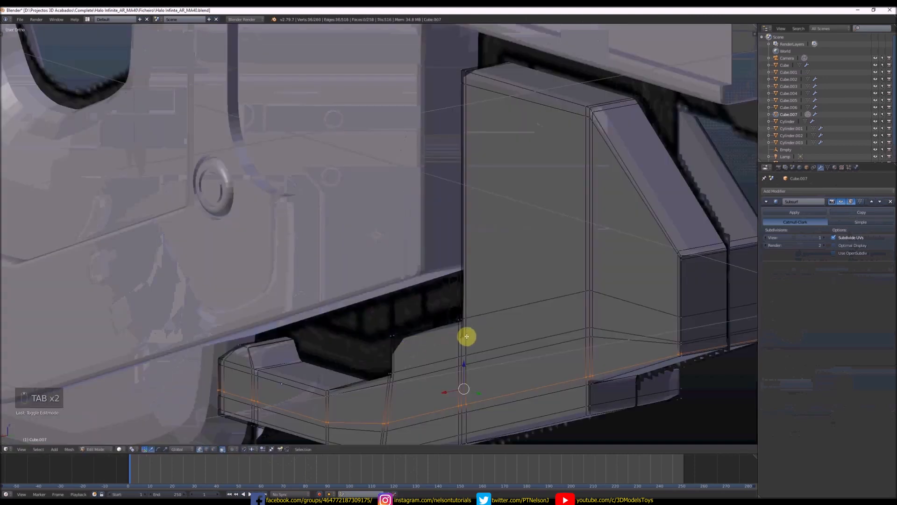
pyautogui.hotkey('ctrl', 'r')
pyautogui.click(466, 335)
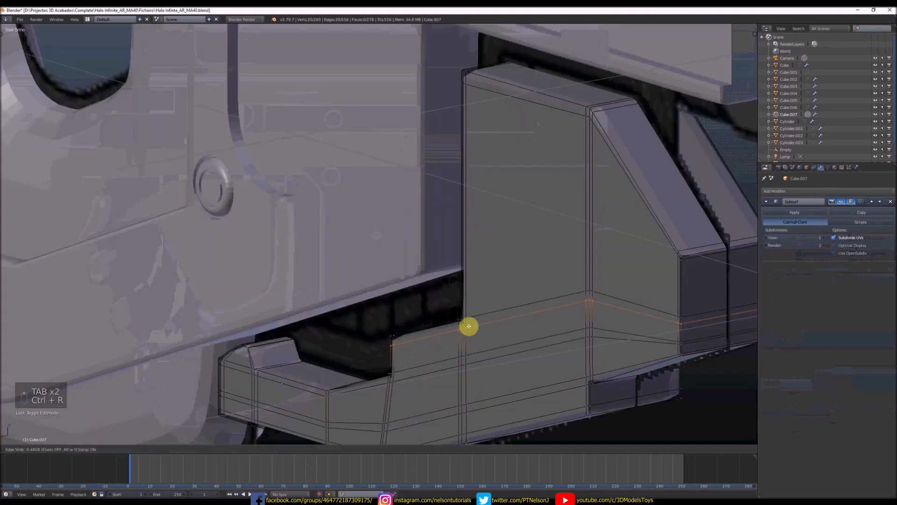
pyautogui.click(469, 326)
# - Set the modifier's viewport subdivisions to 2 and inspect the smoothed piece
pyautogui.scroll(-5, 469, 323)
pyautogui.press('Tab')
pyautogui.click(824, 237)
pyautogui.moveTo(596, 272); pyautogui.dragTo(465, 329, button='middle')
pyautogui.press('Tab')
pyautogui.scroll(4, 566, 295)
pyautogui.scroll(-4, 627, 259)
pyautogui.press('Tab')
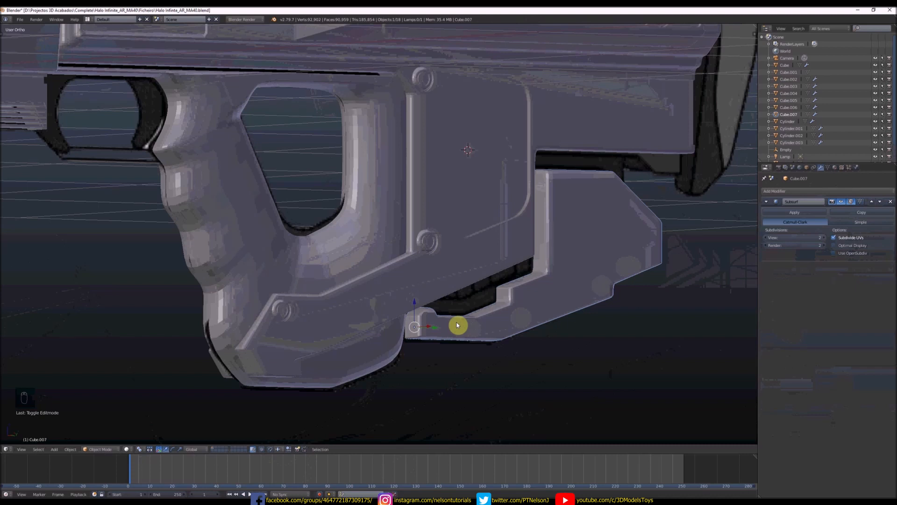
# - Compare the smoothed lower rear piece with the reference from the right side, in wireframe and solid shading
pyautogui.moveTo(496, 304); pyautogui.dragTo(541, 253, button='middle')
pyautogui.press('KP_3')
pyautogui.scroll(3, 567, 216)
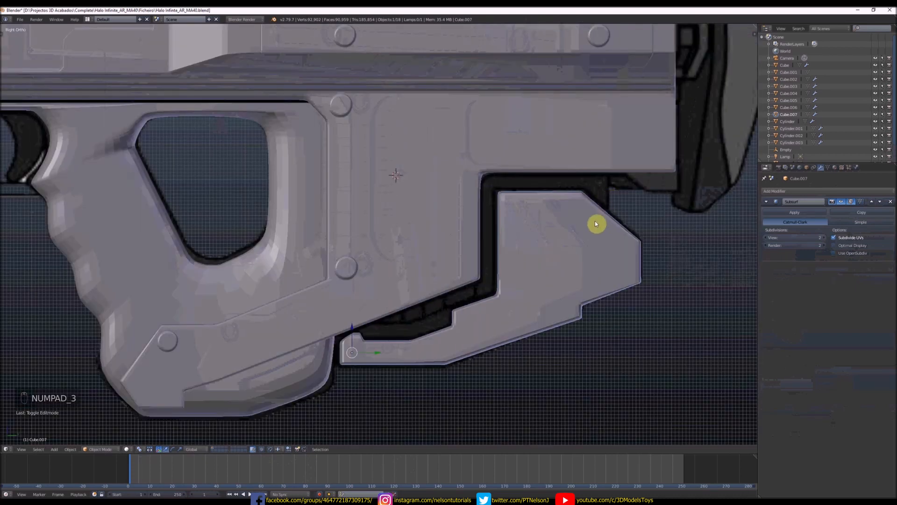
pyautogui.press('z')
pyautogui.press('z')
pyautogui.press('z')
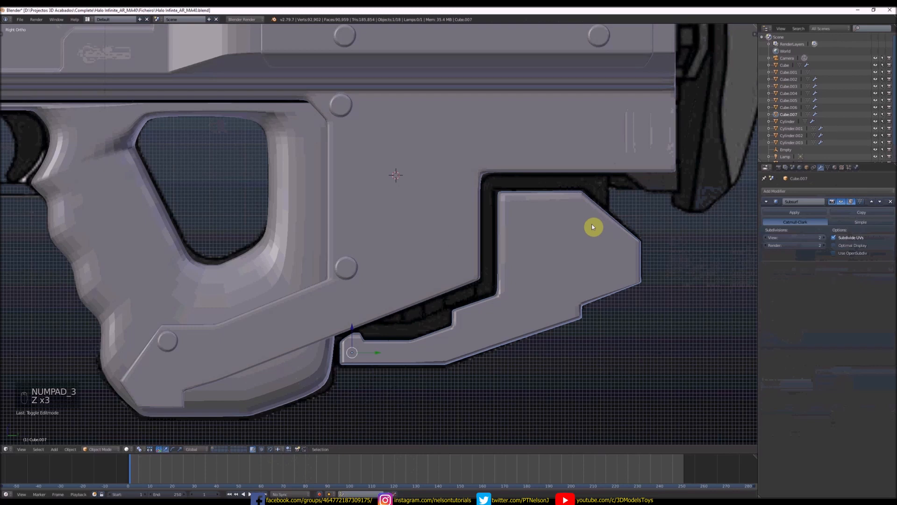
pyautogui.press('z')
pyautogui.press('z')
pyautogui.press('Tab')
pyautogui.press('Tab')
pyautogui.scroll(-1, 639, 270)
# - Add one more centred loop cut to the lower rear piece and apply its Subdivision Surface modifier
pyautogui.press('Tab')
pyautogui.moveTo(639, 270); pyautogui.dragTo(545, 296, button='middle')
pyautogui.hotkey('ctrl', 'r')
pyautogui.click(420, 296)
pyautogui.rightClick(419, 295)
pyautogui.press('Tab')
pyautogui.scroll(-6, 419, 296)
pyautogui.scroll(2, 545, 296)
pyautogui.click(804, 212)
pyautogui.scroll(4, 592, 244)
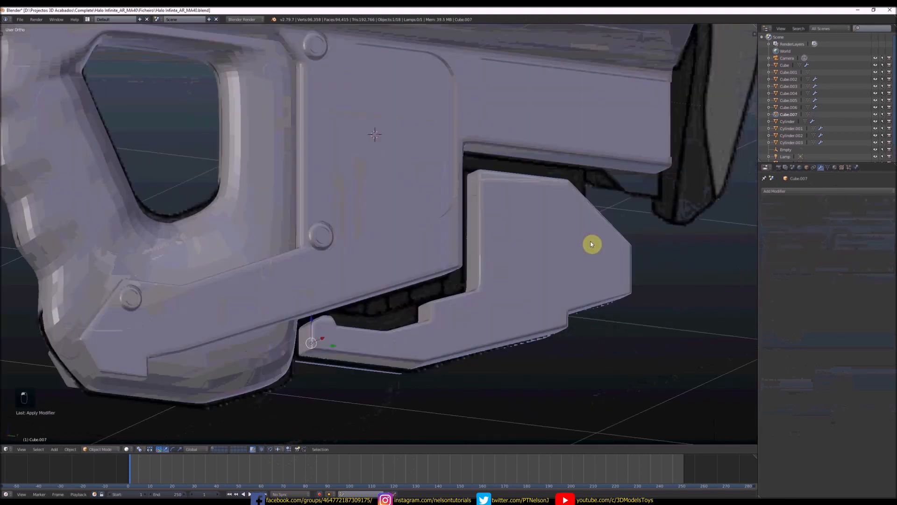
# - Add a cube over the vented panel on the lower rear piece and scale it to about 0.113
pyautogui.press('KP_3')
pyautogui.press('z')
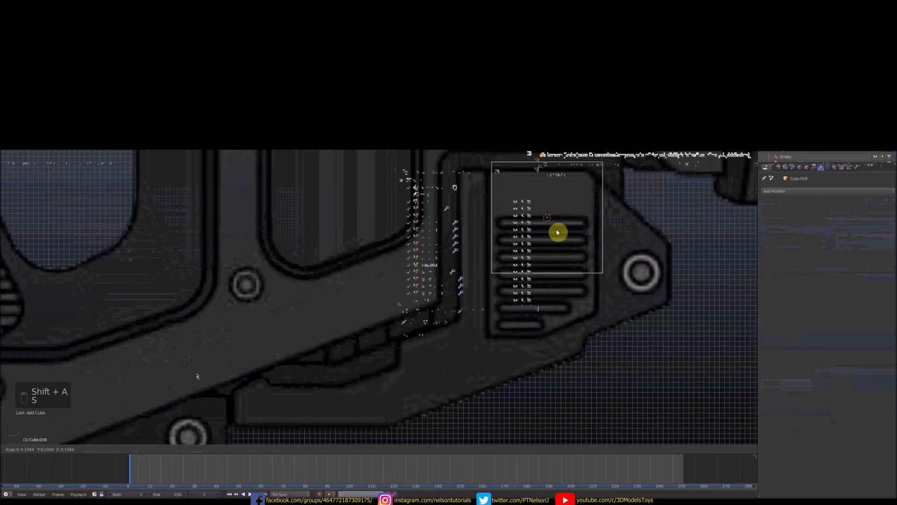
pyautogui.click(558, 233)
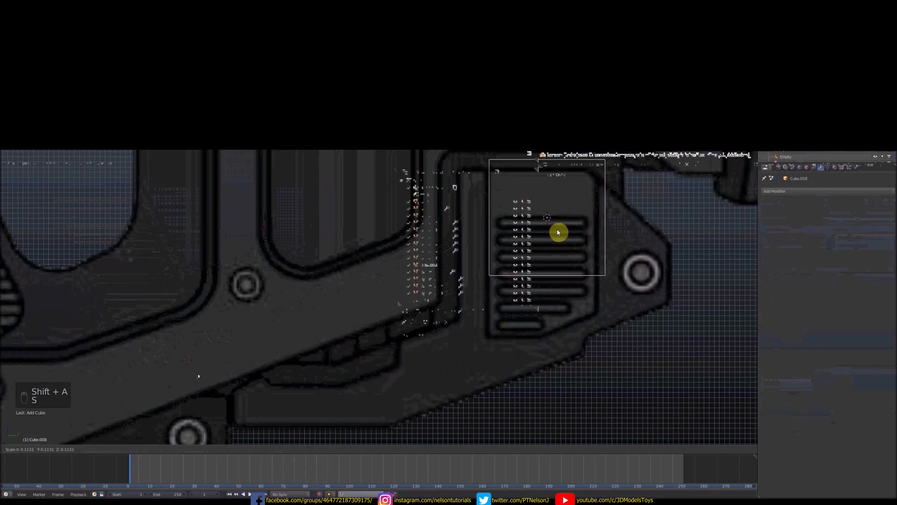
# - Move the cube's rear and bottom faces to match the edges of the vented panel
pyautogui.press('Tab')
pyautogui.hotkey('ctrl', 'Tab')
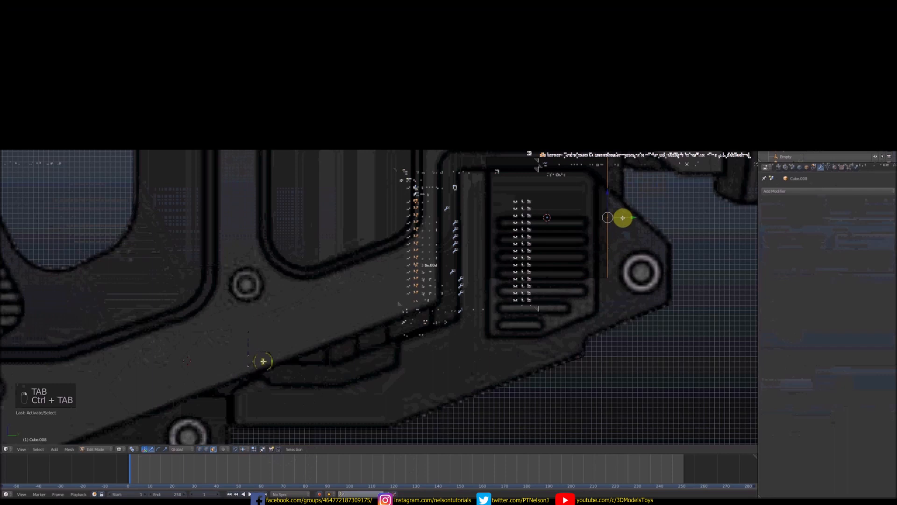
pyautogui.moveTo(623, 217); pyautogui.dragTo(612, 218)
pyautogui.rightClick(546, 281)
pyautogui.moveTo(541, 255); pyautogui.dragTo(548, 315)
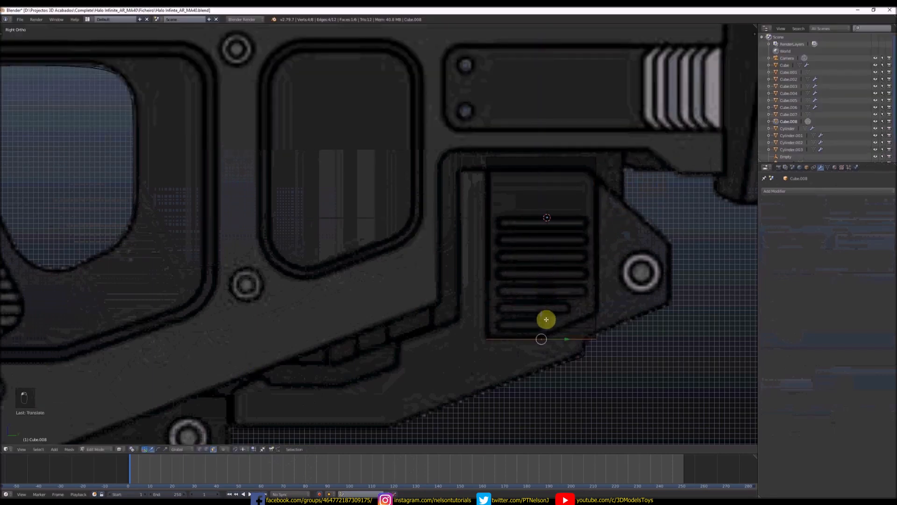
# - Add a centred vertical loop cut to the cube and raise its bottom rear corner vertices to the panel's slanted edge
pyautogui.hotkey('ctrl', 'r')
pyautogui.click(545, 318)
pyautogui.rightClick(545, 318)
pyautogui.hotkey('ctrl', 'Tab')
pyautogui.click(549, 306)
pyautogui.rightClick(588, 332)
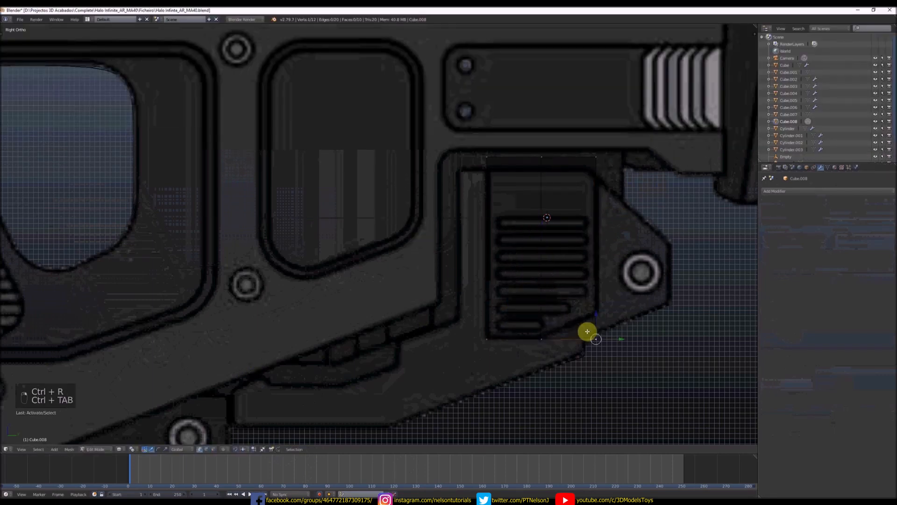
pyautogui.press('c')
pyautogui.click(603, 342)
pyautogui.rightClick(603, 342)
pyautogui.moveTo(597, 318); pyautogui.dragTo(603, 293)
# - Leave mesh editing and compare the panel block with the reference across the rear of the rifle
pyautogui.press('Tab')
pyautogui.press('z')
pyautogui.scroll(-7, 617, 297)
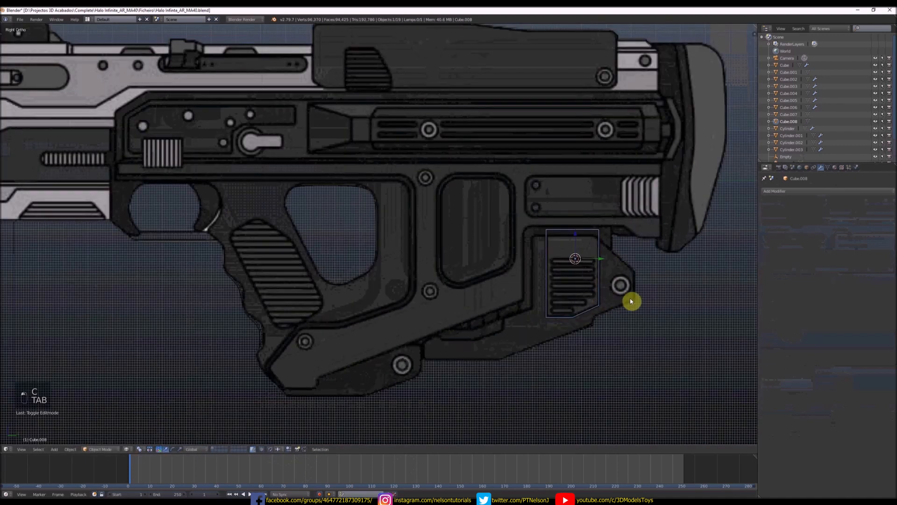
# - Move the panel block sideways along X into the flank of the lower rear piece and scale its thickness along X
pyautogui.scroll(4, 575, 303)
pyautogui.moveTo(574, 279); pyautogui.dragTo(565, 278, button='middle')
pyautogui.moveTo(566, 272); pyautogui.dragTo(541, 273)
pyautogui.press('s')
pyautogui.press('x')
pyautogui.click(511, 285)
pyautogui.moveTo(600, 271)
pyautogui.mouseDown(button='middle')
pyautogui.moveTo(581, 268)
pyautogui.moveTo(608, 269)
pyautogui.mouseUp(button='middle')
# - Mirror the panel block across X using Cube.007 as the mirror object, and apply the Mirror modifier
pyautogui.click(783, 192)
pyautogui.click(767, 261)
pyautogui.click(783, 283)
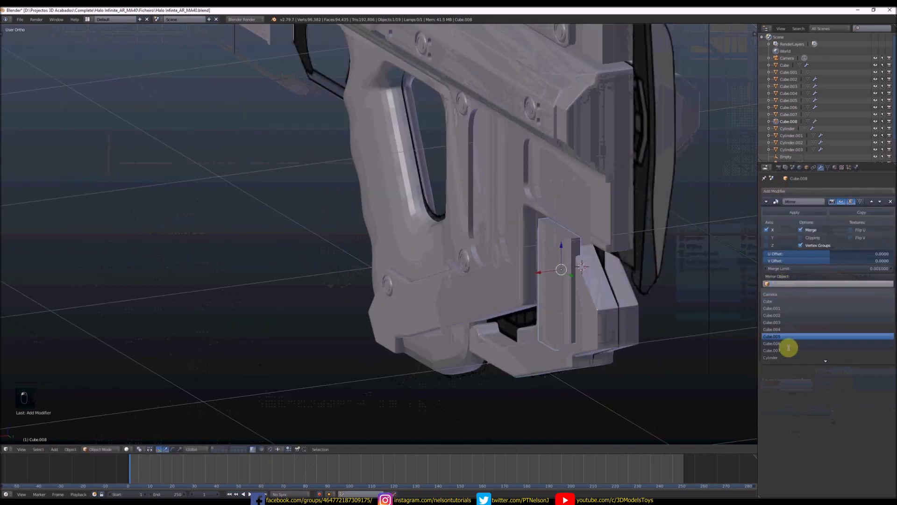
pyautogui.click(783, 349)
pyautogui.click(794, 212)
pyautogui.moveTo(710, 247); pyautogui.dragTo(620, 284, button='middle')
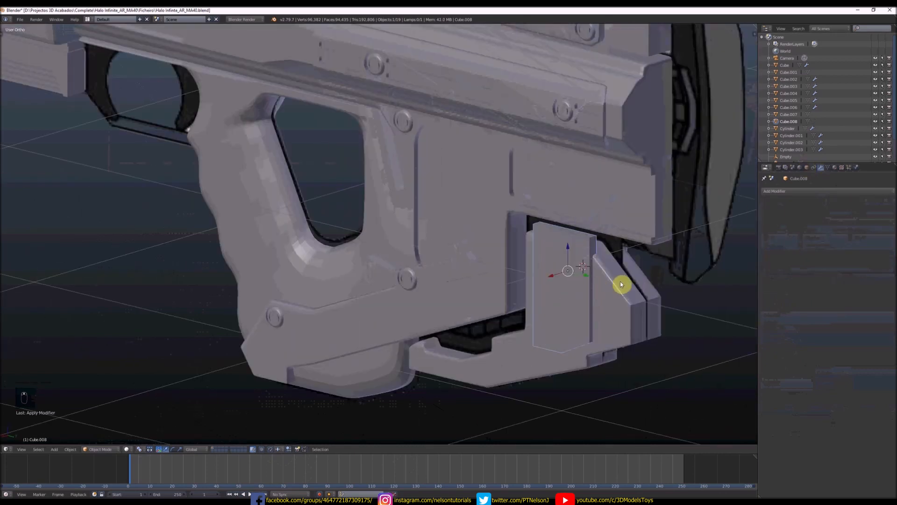
# - Cut the panel recess into the lower rear piece with an applied Boolean modifier, and delete the cutter block
pyautogui.press('z')
pyautogui.rightClick(620, 283)
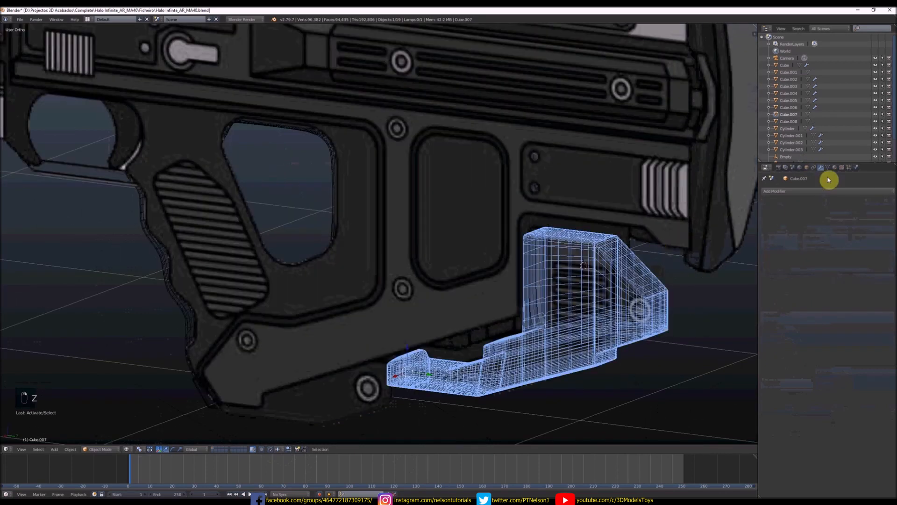
pyautogui.click(828, 191)
pyautogui.click(801, 214)
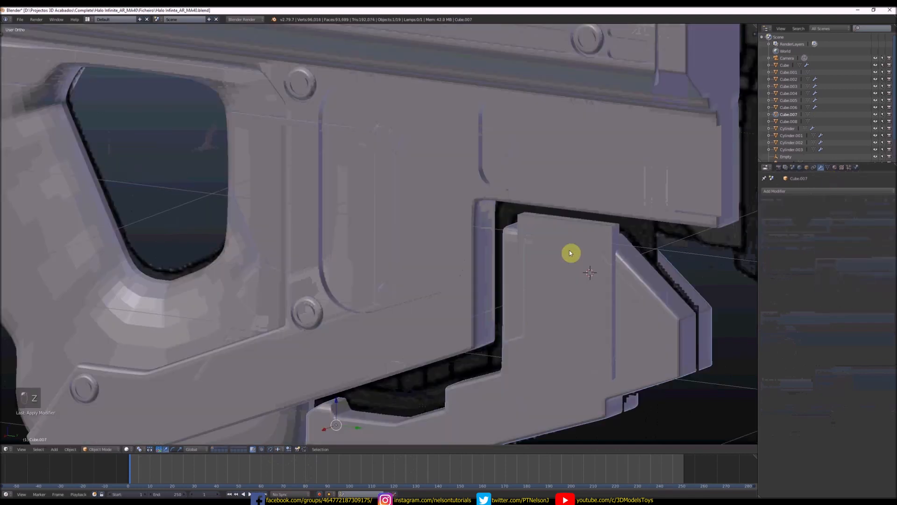
pyautogui.rightClick(569, 251)
pyautogui.press('x')
pyautogui.click(606, 262)
# - Add a cube in the side view and scale it down to the height of the vented panel's top slot
pyautogui.scroll(-3, 620, 270)
pyautogui.moveTo(621, 270); pyautogui.dragTo(621, 289, button='middle')
pyautogui.scroll(-1, 621, 289)
pyautogui.press('KP_3')
pyautogui.scroll(3, 598, 261)
pyautogui.press('z')
pyautogui.scroll(-1, 559, 180)
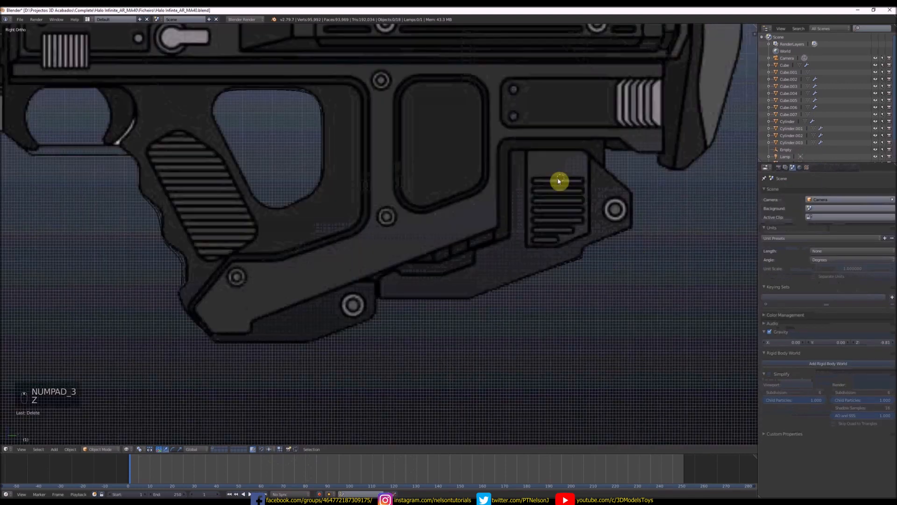
pyautogui.scroll(4, 557, 180)
pyautogui.press('z')
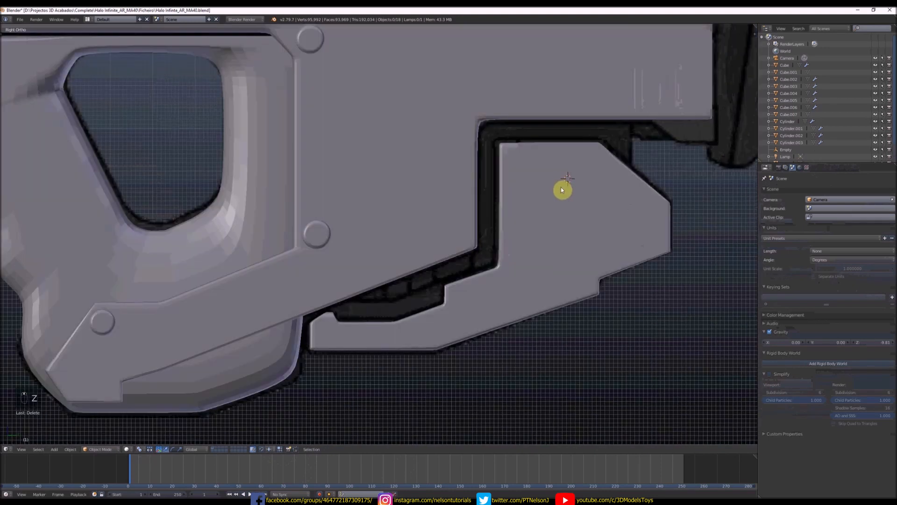
pyautogui.press('z')
pyautogui.hotkey('shift', 'a')
pyautogui.click(616, 193)
pyautogui.press('s')
pyautogui.click(577, 196)
pyautogui.scroll(-2, 577, 196)
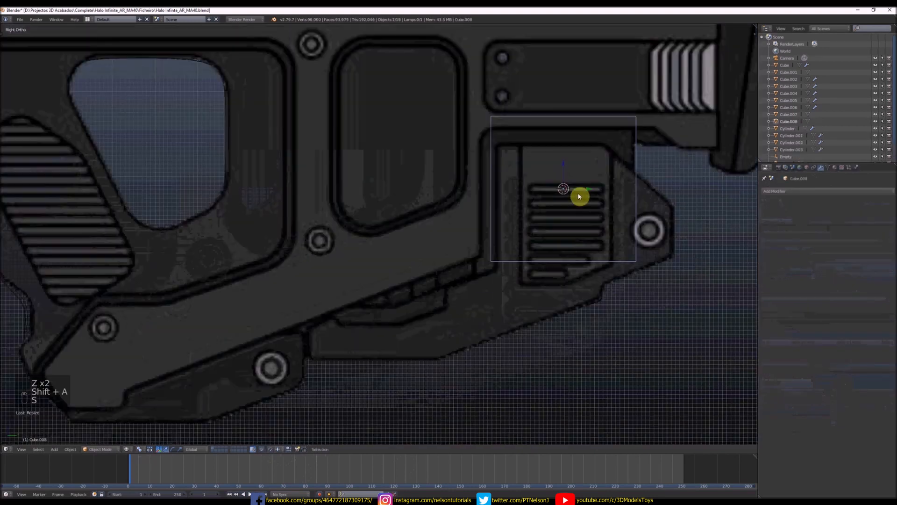
pyautogui.scroll(1, 625, 167)
pyautogui.press('s')
pyautogui.click(567, 187)
pyautogui.press('s')
pyautogui.click(565, 188)
pyautogui.scroll(4, 564, 187)
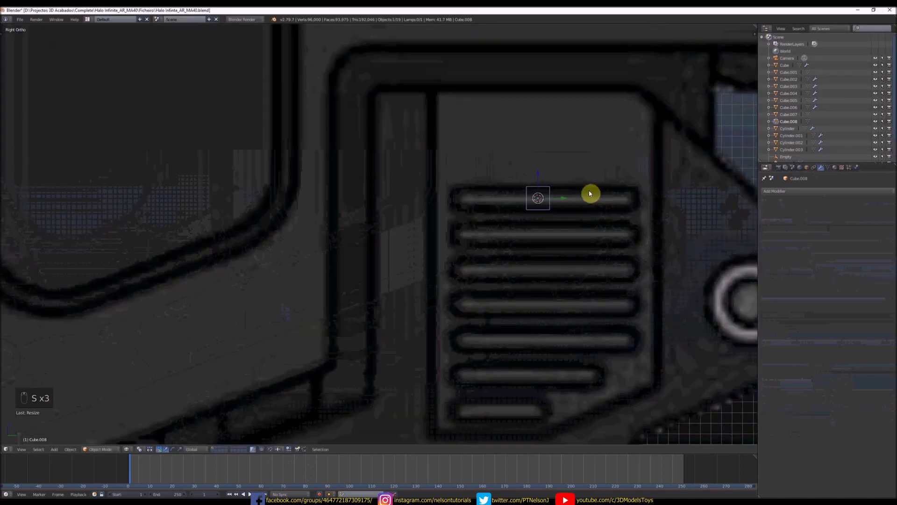
# - Stretch the cube along Y to the length of the top vent slot and align its ends with the reference
pyautogui.press('s')
pyautogui.press('y')
pyautogui.click(196, 135)
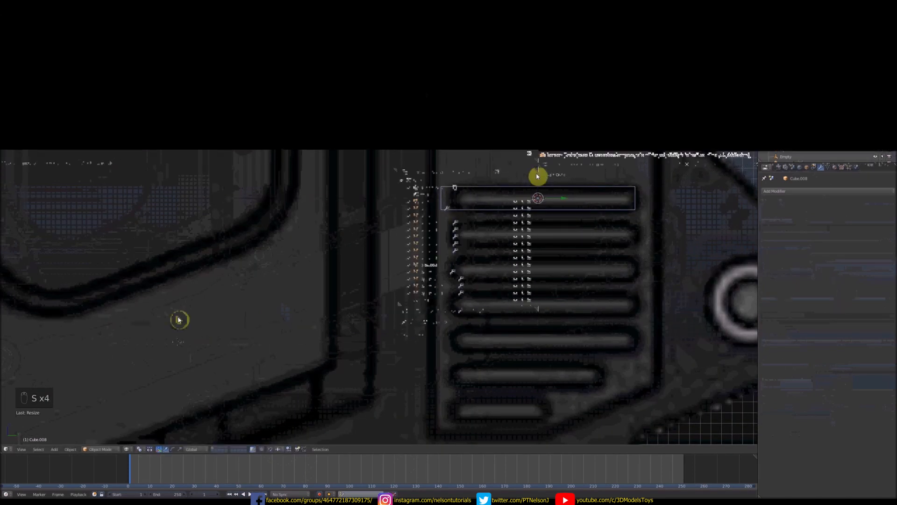
pyautogui.press('g')
pyautogui.press('y')
pyautogui.click(573, 201)
pyautogui.press('s')
pyautogui.click(673, 174)
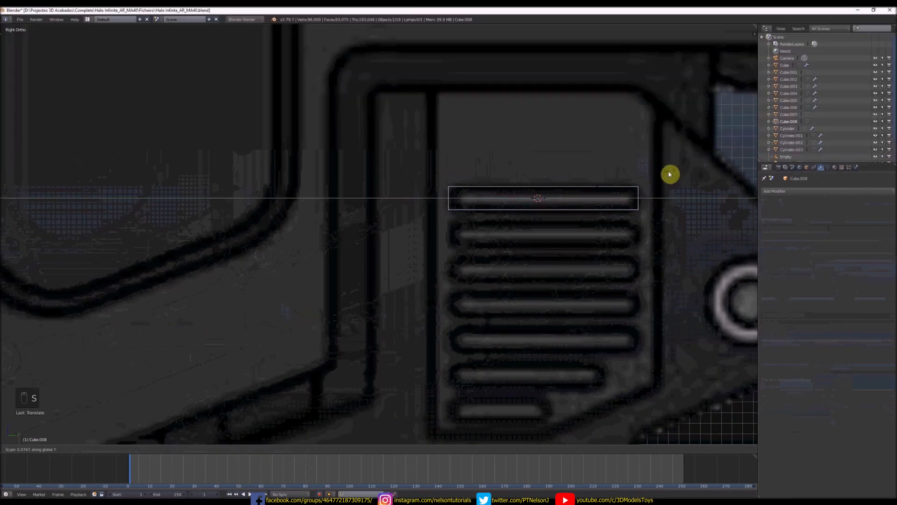
# - Array the slot bar downward into seven copies with a relative Z offset of -1.5, and apply the modifier
pyautogui.press('Tab')
pyautogui.press('Tab')
pyautogui.click(772, 190)
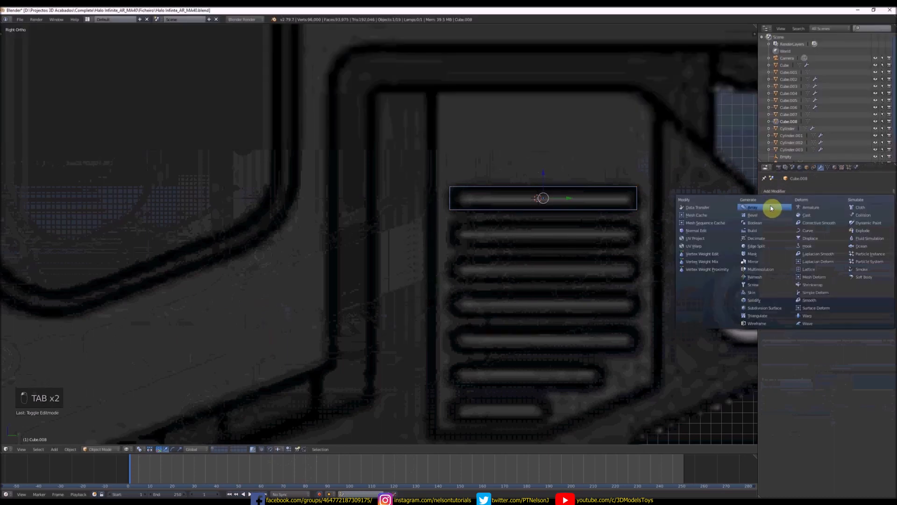
pyautogui.click(769, 207)
pyautogui.moveTo(858, 248); pyautogui.dragTo(835, 264)
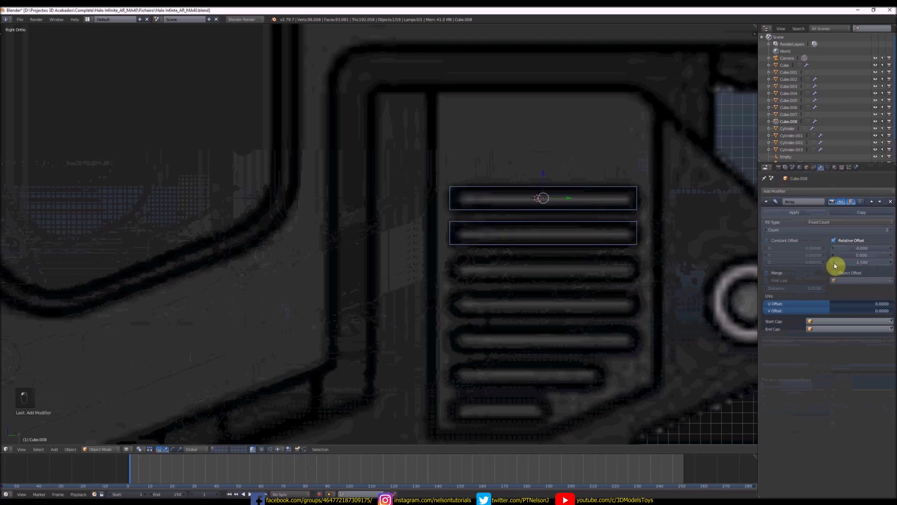
pyautogui.click(891, 231)
pyautogui.click(892, 231)
pyautogui.click(892, 232)
pyautogui.click(892, 232)
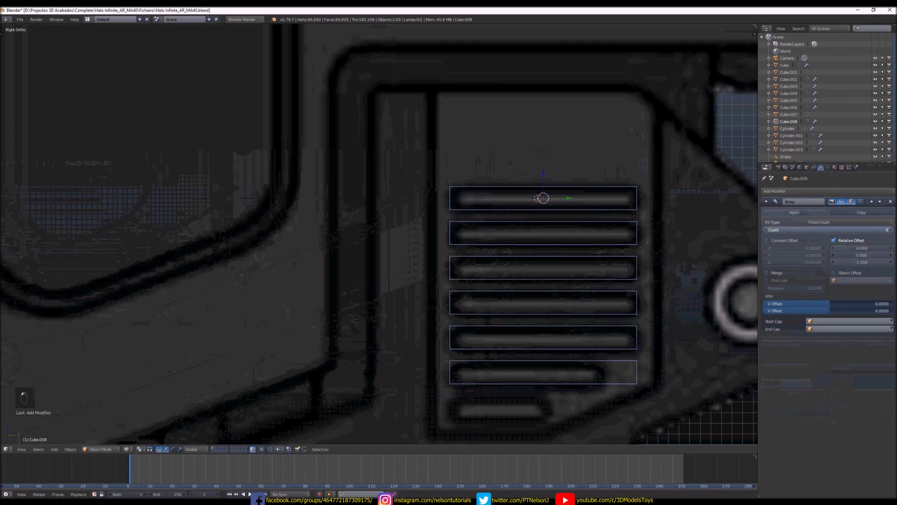
pyautogui.click(802, 214)
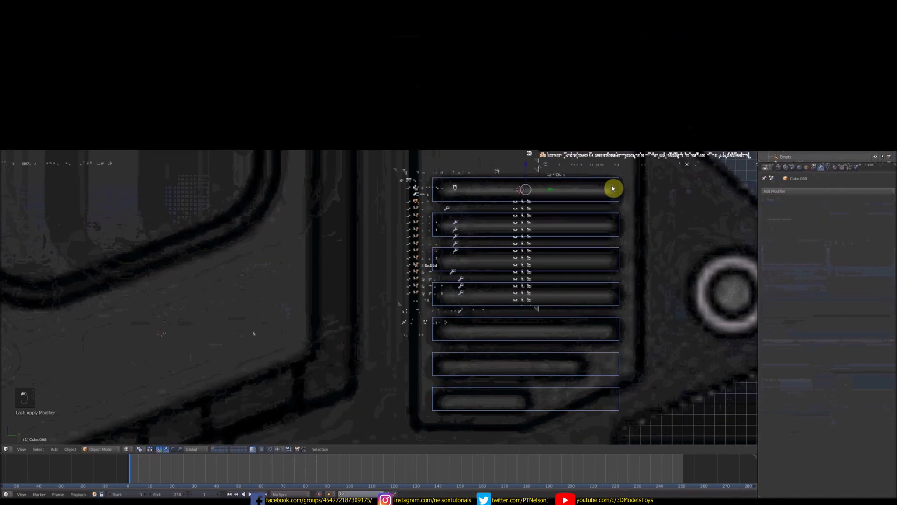
# - Shorten the two lowest bars along Y by moving their rear end faces to match the shorter reference slots
pyautogui.press('Tab')
pyautogui.hotkey('ctrl', 'Tab')
pyautogui.click(620, 364)
pyautogui.rightClick(622, 364)
pyautogui.press('g')
pyautogui.press('y')
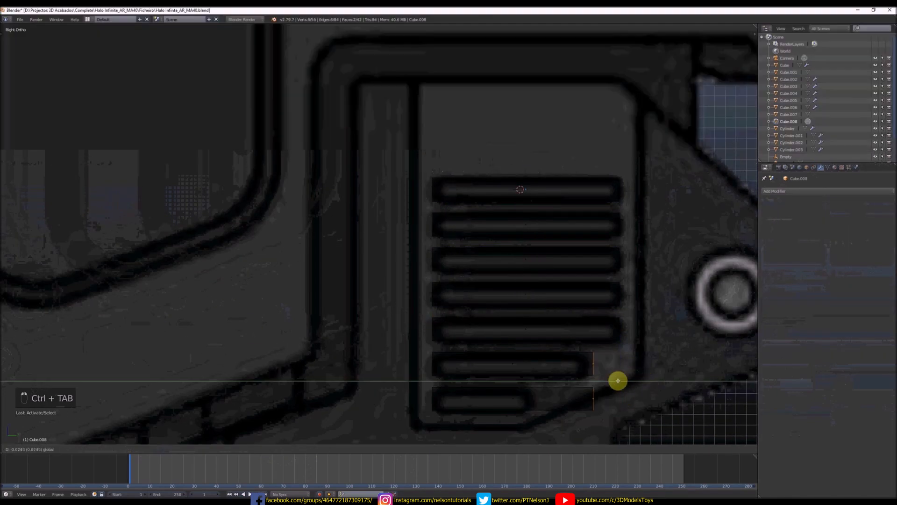
pyautogui.click(588, 396)
pyautogui.rightClick(592, 396)
pyautogui.press('g')
pyautogui.press('y')
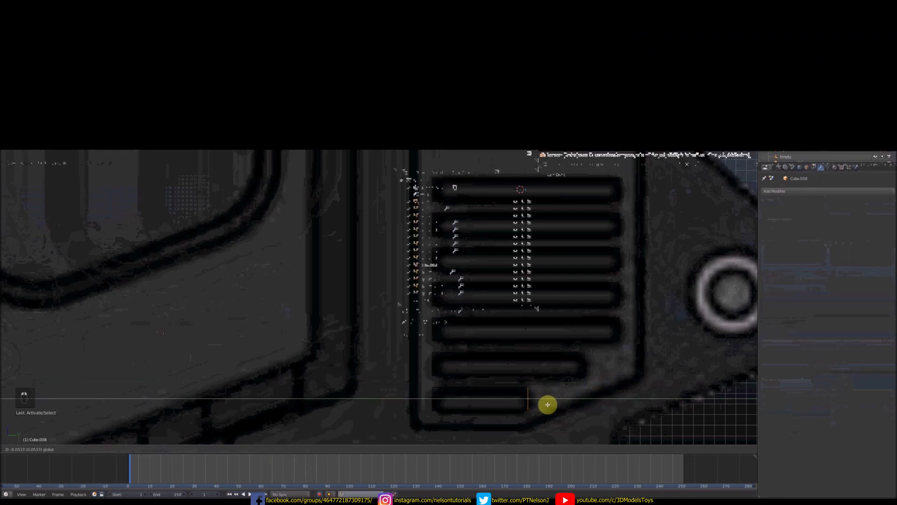
pyautogui.click(547, 405)
# - Select the upper and lower depth edges at the rear ends of all seven slot bars
pyautogui.moveTo(571, 308); pyautogui.dragTo(501, 306, button='middle')
pyautogui.press('z')
pyautogui.press('Tab')
pyautogui.scroll(-8, 537, 312)
pyautogui.scroll(8, 543, 307)
pyautogui.press('Tab')
pyautogui.hotkey('ctrl', 'Tab')
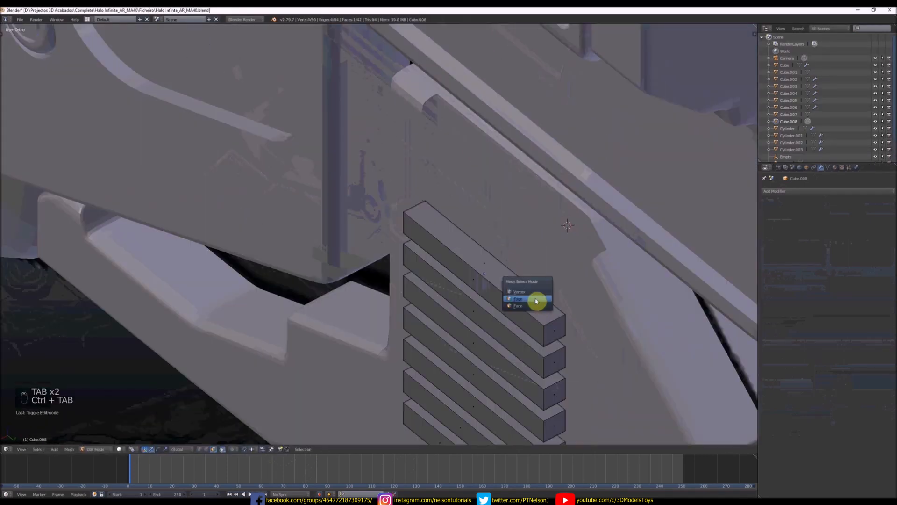
pyautogui.click(536, 301)
pyautogui.rightClick(556, 320)
pyautogui.keyDown('shift'); pyautogui.rightClick(559, 356); pyautogui.keyUp('shift')
pyautogui.keyDown('shift'); pyautogui.rightClick(557, 370); pyautogui.keyUp('shift')
pyautogui.keyDown('shift'); pyautogui.rightClick(557, 387); pyautogui.keyUp('shift')
pyautogui.keyDown('shift'); pyautogui.rightClick(557, 402); pyautogui.keyUp('shift')
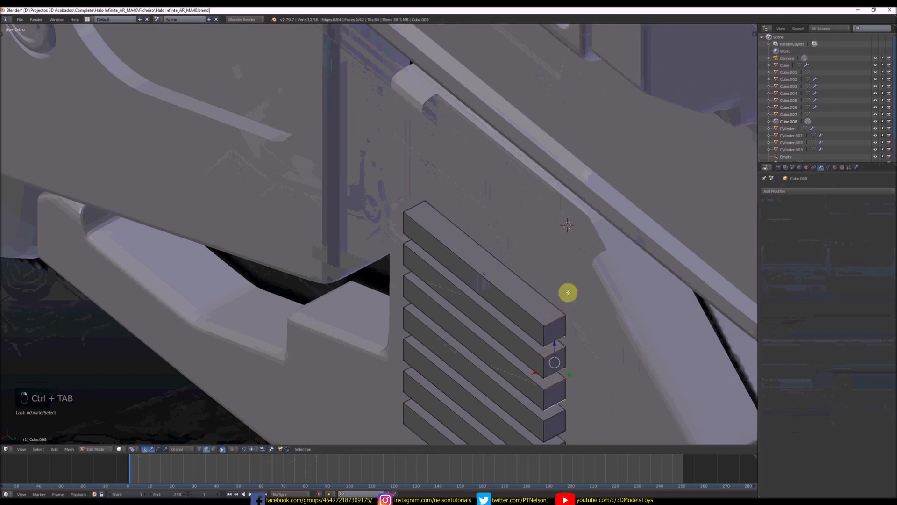
pyautogui.scroll(-3, 569, 252)
pyautogui.scroll(3, 561, 386)
pyautogui.keyDown('shift'); pyautogui.rightClick(565, 366); pyautogui.keyUp('shift')
pyautogui.keyDown('shift'); pyautogui.rightClick(565, 344); pyautogui.keyUp('shift')
pyautogui.keyDown('shift'); pyautogui.rightClick(535, 358); pyautogui.keyUp('shift')
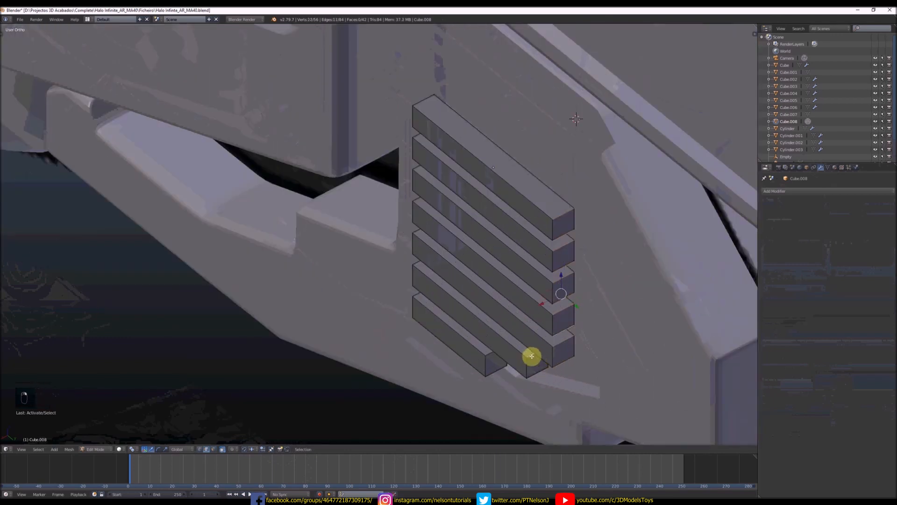
pyautogui.keyDown('shift'); pyautogui.rightClick(533, 374); pyautogui.keyUp('shift')
pyautogui.keyDown('shift'); pyautogui.rightClick(490, 356); pyautogui.keyUp('shift')
pyautogui.keyDown('shift'); pyautogui.rightClick(497, 370); pyautogui.keyUp('shift')
# - Add the upper and lower depth edges at the front ends of the slot bars to the selection
pyautogui.scroll(-3, 532, 244)
pyautogui.moveTo(572, 248); pyautogui.dragTo(472, 235, button='middle')
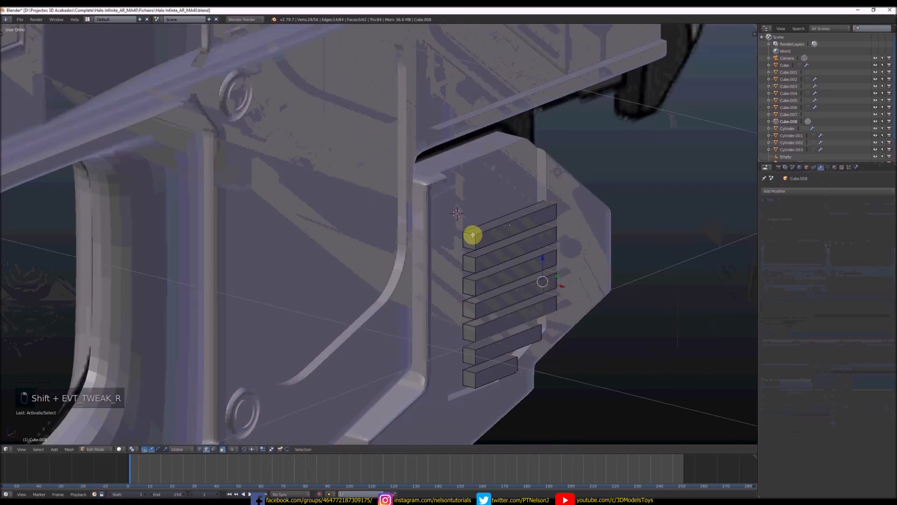
pyautogui.scroll(2, 472, 234)
pyautogui.keyDown('shift'); pyautogui.rightClick(469, 234); pyautogui.keyUp('shift')
pyautogui.keyDown('shift'); pyautogui.rightClick(466, 269); pyautogui.keyUp('shift')
pyautogui.keyDown('shift'); pyautogui.rightClick(466, 289); pyautogui.keyUp('shift')
pyautogui.keyDown('shift'); pyautogui.rightClick(468, 304); pyautogui.keyUp('shift')
pyautogui.keyDown('shift'); pyautogui.rightClick(465, 322); pyautogui.keyUp('shift')
pyautogui.keyDown('shift'); pyautogui.rightClick(467, 336); pyautogui.keyUp('shift')
pyautogui.keyDown('shift'); pyautogui.rightClick(463, 354); pyautogui.keyUp('shift')
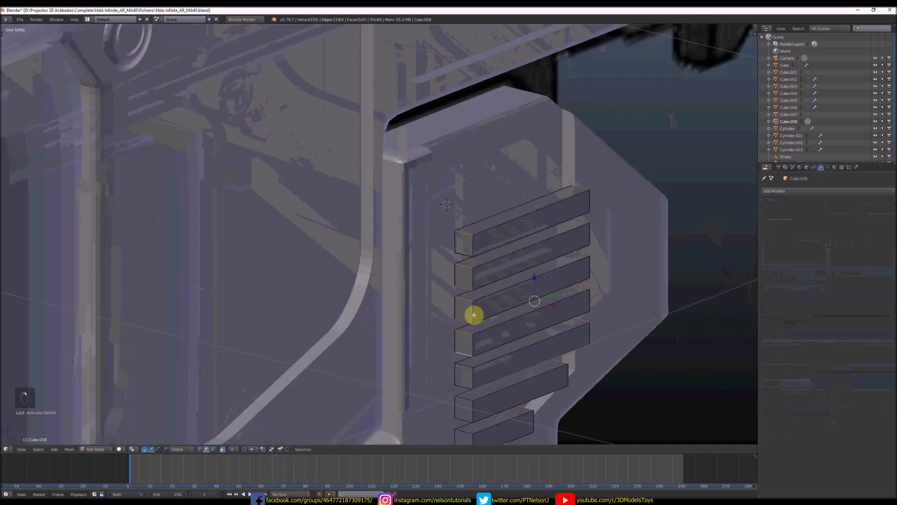
pyautogui.keyDown('shift'); pyautogui.moveTo(473, 315); pyautogui.dragTo(482, 259, button='middle'); pyautogui.keyUp('shift')
pyautogui.keyDown('shift'); pyautogui.rightClick(469, 391); pyautogui.keyUp('shift')
pyautogui.keyDown('shift'); pyautogui.rightClick(472, 375); pyautogui.keyUp('shift')
pyautogui.keyDown('shift'); pyautogui.rightClick(473, 360); pyautogui.keyUp('shift')
pyautogui.keyDown('shift'); pyautogui.rightClick(472, 340); pyautogui.keyUp('shift')
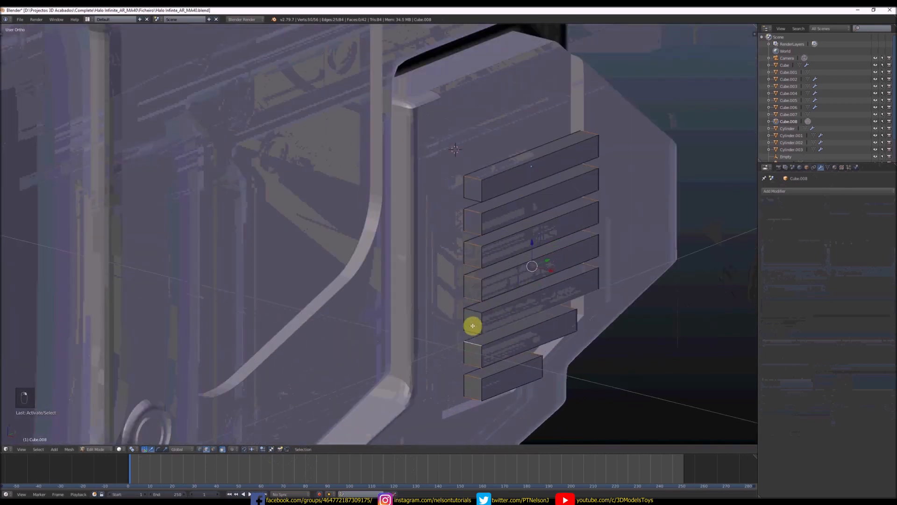
pyautogui.keyDown('shift'); pyautogui.rightClick(472, 326); pyautogui.keyUp('shift')
pyautogui.keyDown('shift'); pyautogui.rightClick(476, 306); pyautogui.keyUp('shift')
pyautogui.keyDown('shift'); pyautogui.rightClick(474, 310); pyautogui.keyUp('shift')
pyautogui.moveTo(524, 286); pyautogui.dragTo(513, 276, button='middle')
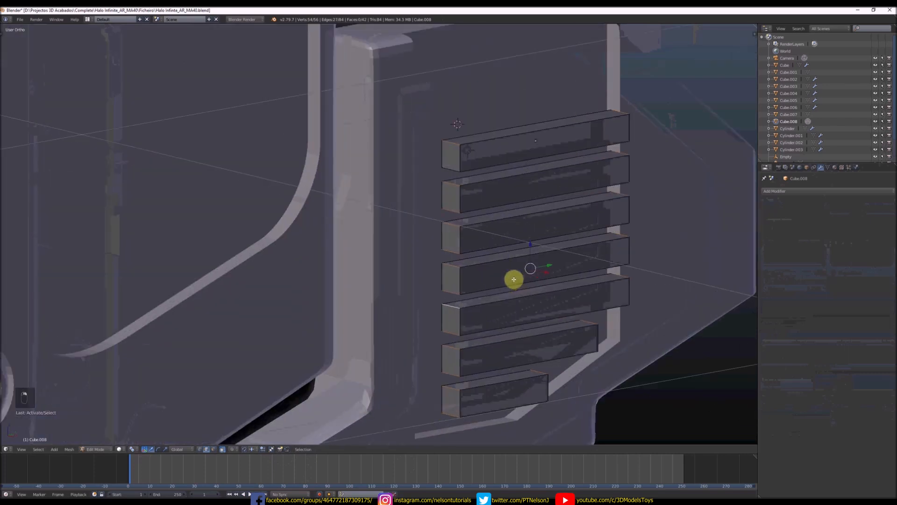
# - Apply the slot bars' scale in object mode and return to editing their mesh
pyautogui.press('KP_3')
pyautogui.scroll(-5, 488, 229)
pyautogui.scroll(4, 507, 223)
pyautogui.press('z')
pyautogui.press('z')
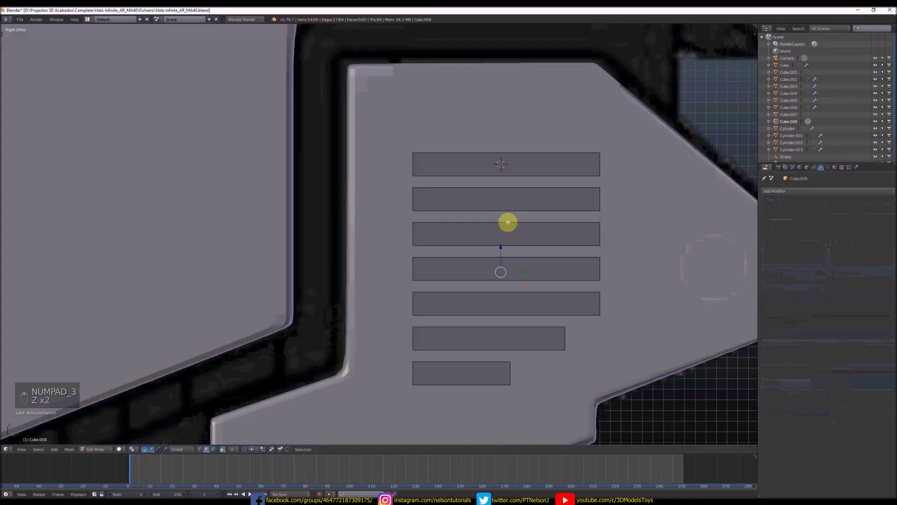
pyautogui.press('Tab')
pyautogui.hotkey('ctrl', 'a')
pyautogui.click(509, 225)
pyautogui.press('Tab')
# - Bevel all the bar end edges, including the missed lower front edge of the top bar, with 24 segments into fully rounded ends
pyautogui.hotkey('ctrl', 'b')
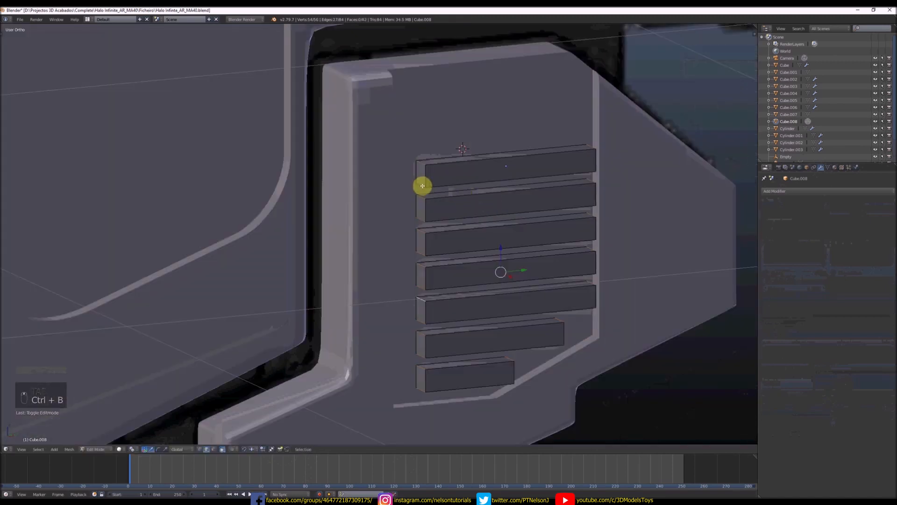
pyautogui.keyDown('shift'); pyautogui.rightClick(422, 186); pyautogui.keyUp('shift')
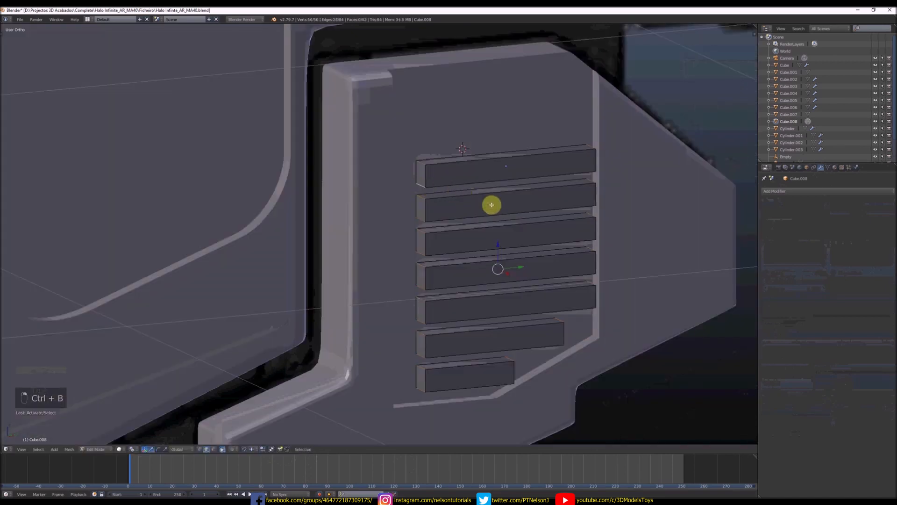
pyautogui.press('KP_3')
pyautogui.hotkey('ctrl', 'b')
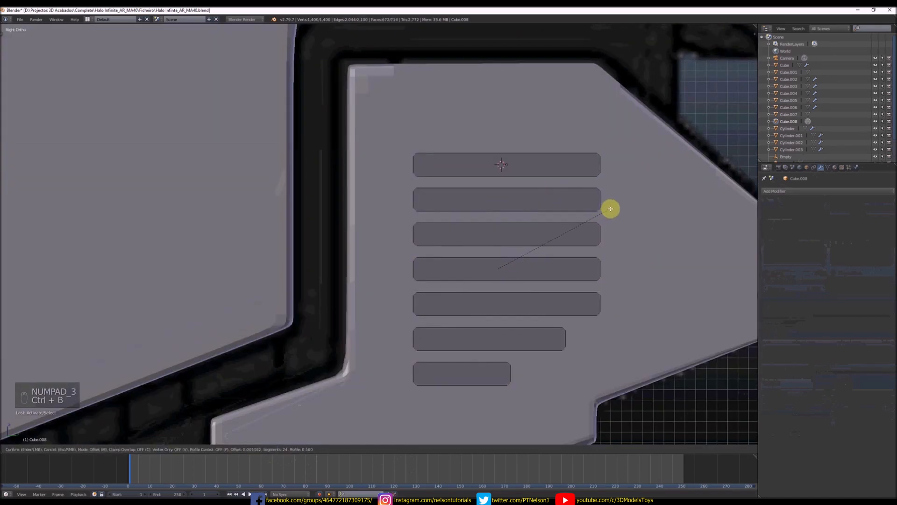
pyautogui.click(614, 204)
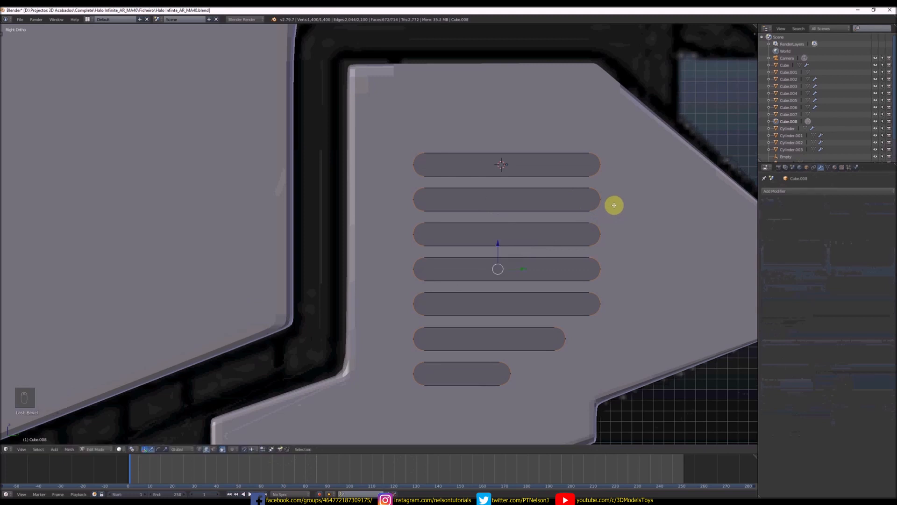
# - Leave mesh editing and move the rounded bars sideways along X into the recessed panel surface
pyautogui.press('z')
pyautogui.press('Tab')
pyautogui.press('z')
pyautogui.scroll(-5, 603, 205)
pyautogui.moveTo(574, 226); pyautogui.dragTo(539, 200, button='middle')
pyautogui.scroll(3, 539, 200)
pyautogui.moveTo(543, 198); pyautogui.dragTo(566, 188)
pyautogui.scroll(-2, 636, 196)
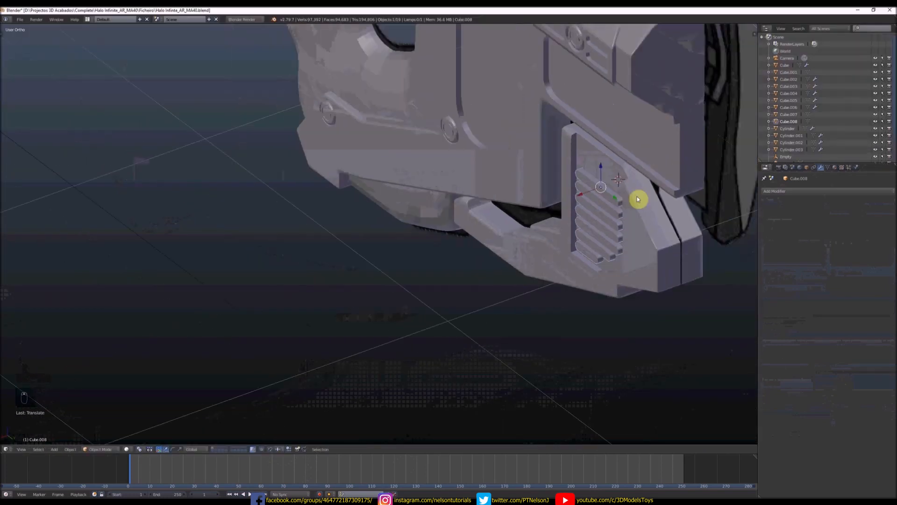
# - Mirror the rounded slot bars to the rifle's other side across X about Cube.007, and apply the modifier
pyautogui.moveTo(638, 197); pyautogui.dragTo(612, 187, button='middle')
pyautogui.click(782, 191)
pyautogui.click(769, 261)
pyautogui.click(794, 284)
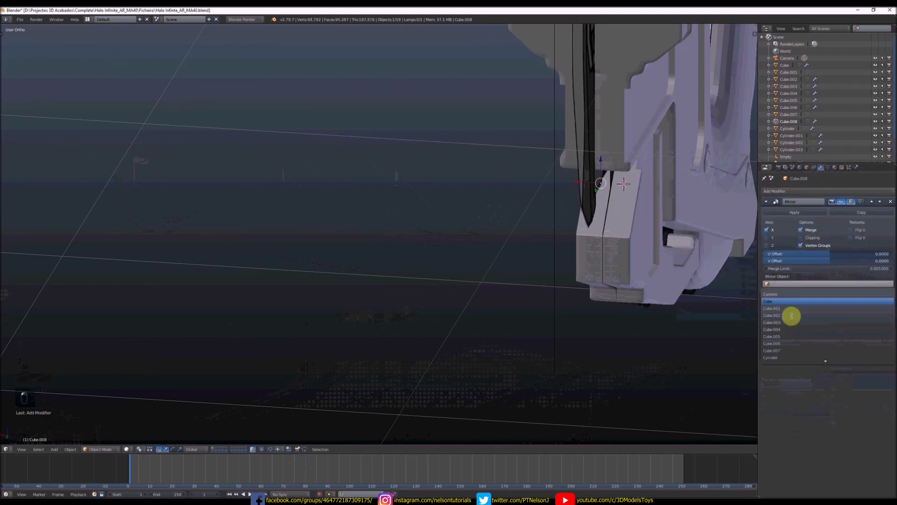
pyautogui.click(796, 351)
pyautogui.click(793, 211)
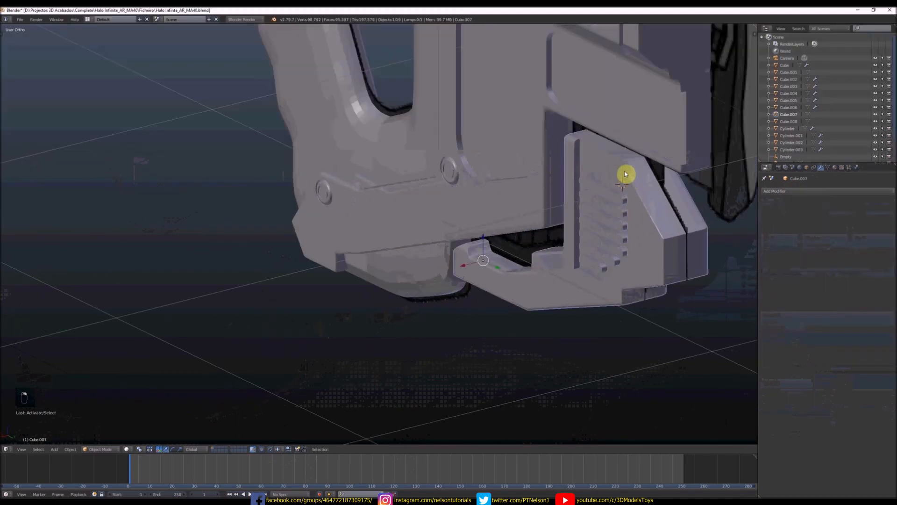
# - Subtract Cube.008 from the lower rear piece with an applied Difference Boolean modifier, and select the cutter bars
pyautogui.click(782, 191)
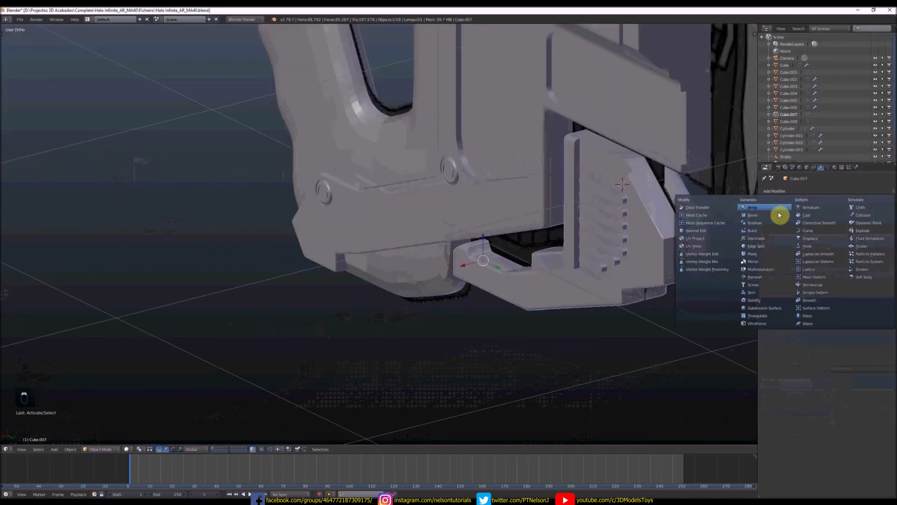
pyautogui.click(777, 215)
pyautogui.click(797, 230)
pyautogui.click(805, 210)
pyautogui.click(862, 230)
pyautogui.click(843, 300)
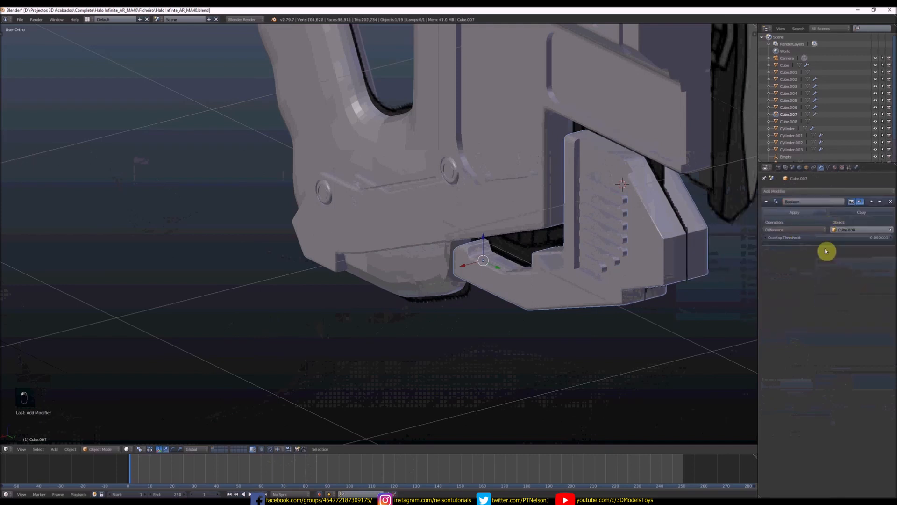
pyautogui.click(804, 213)
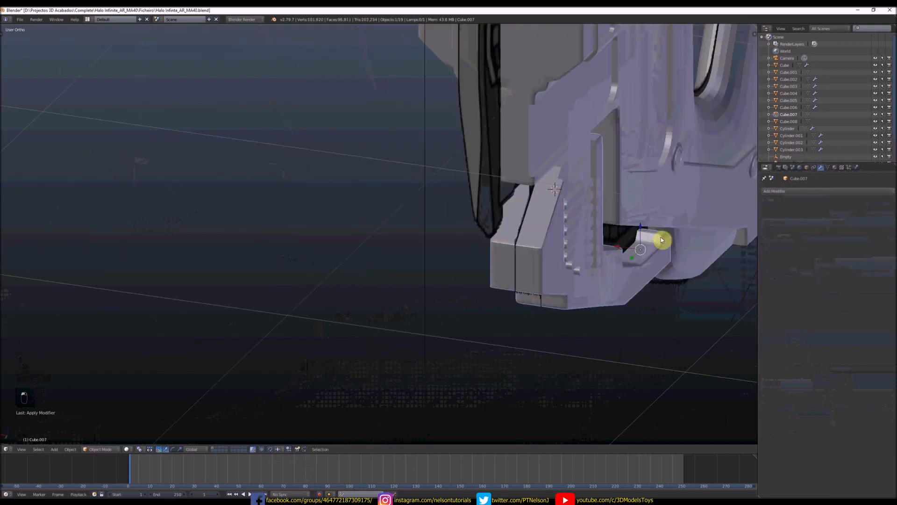
pyautogui.rightClick(581, 205)
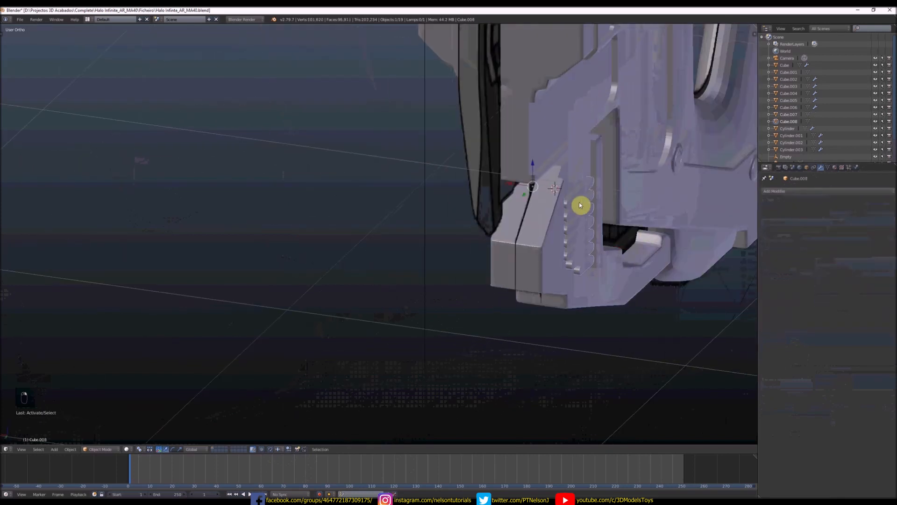
# - Delete the leftover Cube.008 cutter bars from the lower rear piece
pyautogui.press('x')
pyautogui.click(588, 230)
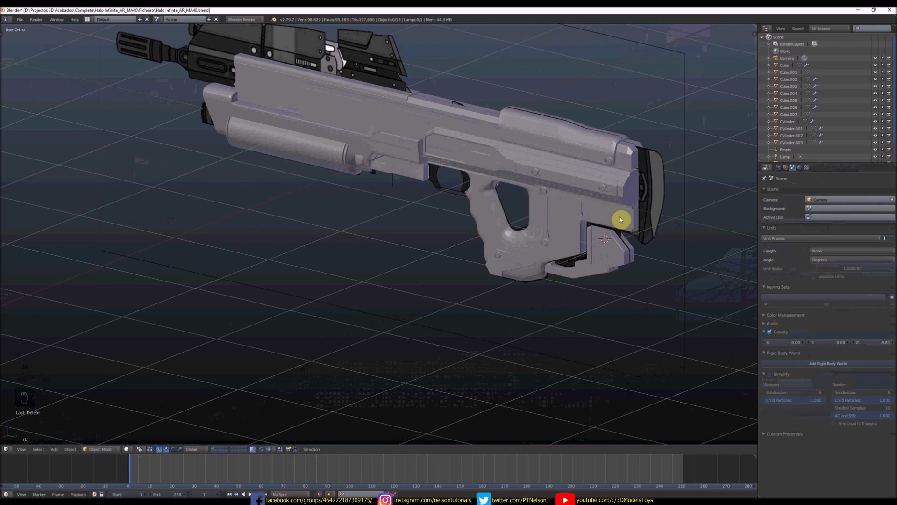
pyautogui.moveTo(599, 200); pyautogui.dragTo(601, 240, button='middle')
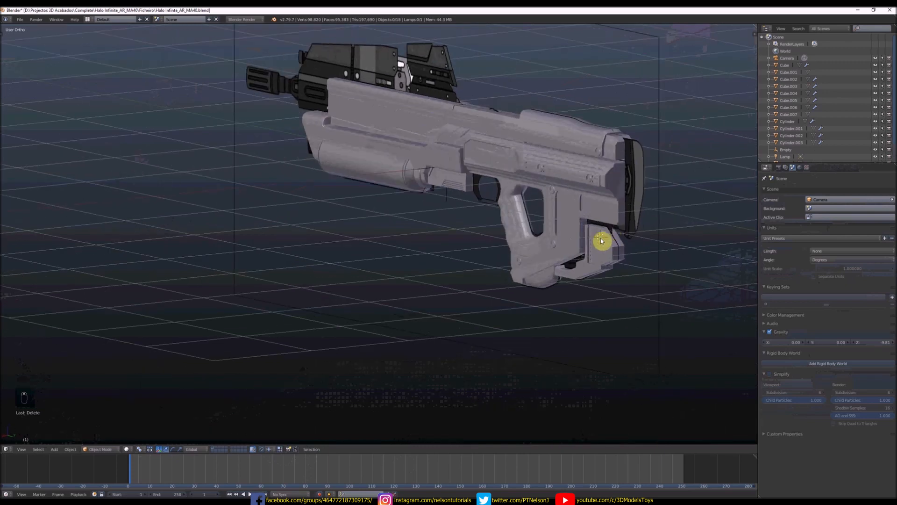
pyautogui.scroll(6, 601, 240)
pyautogui.scroll(2, 634, 248)
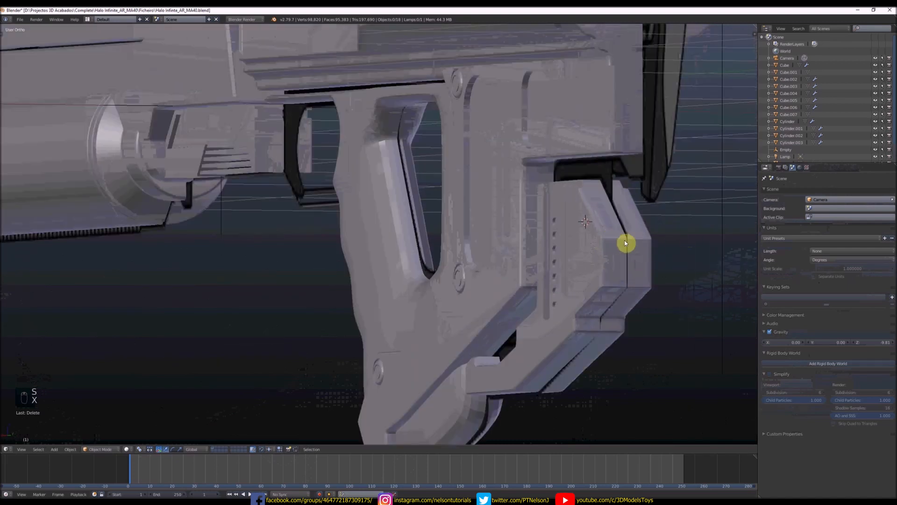
# - Widen the lower rear piece slightly along X and open its mesh for editing
pyautogui.rightClick(585, 244)
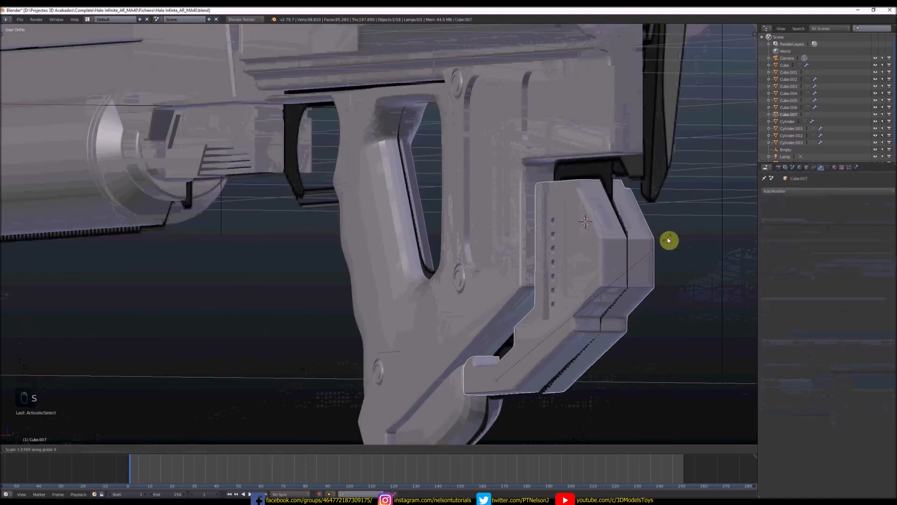
pyautogui.click(669, 240)
pyautogui.moveTo(669, 240); pyautogui.dragTo(565, 234, button='middle')
pyautogui.press('KP_3')
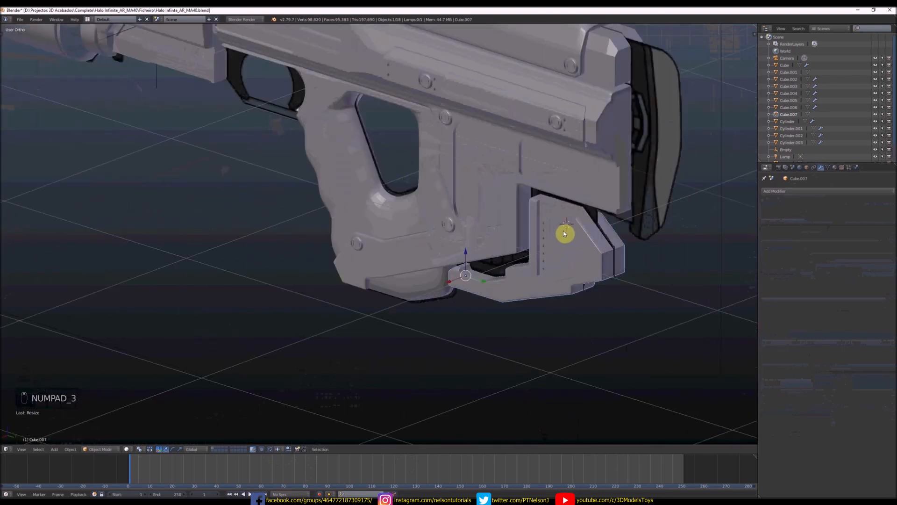
pyautogui.scroll(3, 553, 222)
pyautogui.press('Tab')
pyautogui.press('KP_3')
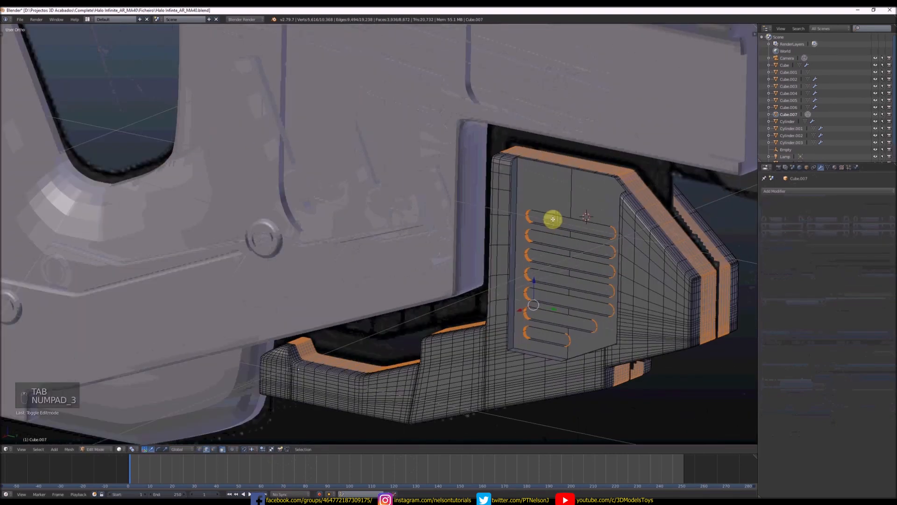
pyautogui.scroll(3, 553, 219)
pyautogui.hotkey('ctrl', 'Tab')
pyautogui.hotkey('ctrl', 'Tab')
pyautogui.keyDown('shift'); pyautogui.rightClick(587, 318); pyautogui.keyUp('shift')
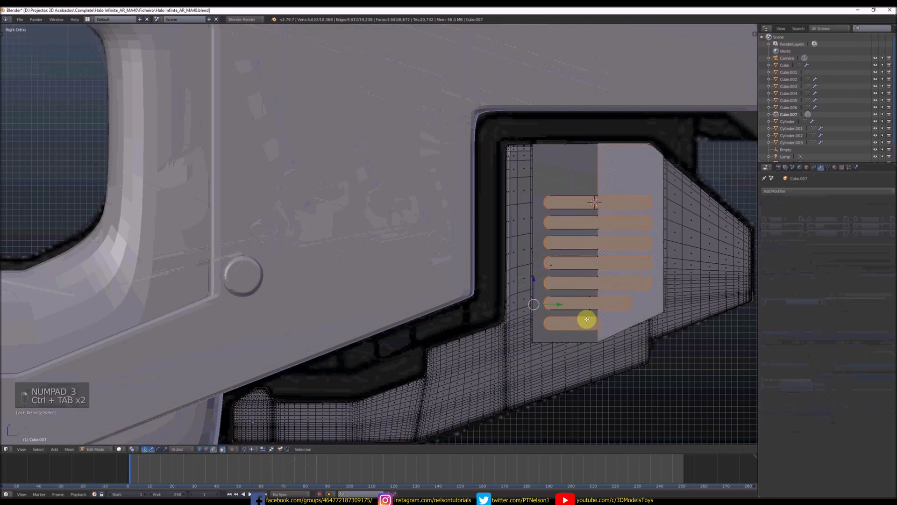
pyautogui.keyDown('shift'); pyautogui.rightClick(579, 318); pyautogui.keyUp('shift')
pyautogui.moveTo(579, 318); pyautogui.dragTo(534, 186, button='middle')
pyautogui.keyDown('shift'); pyautogui.rightClick(534, 186); pyautogui.keyUp('shift')
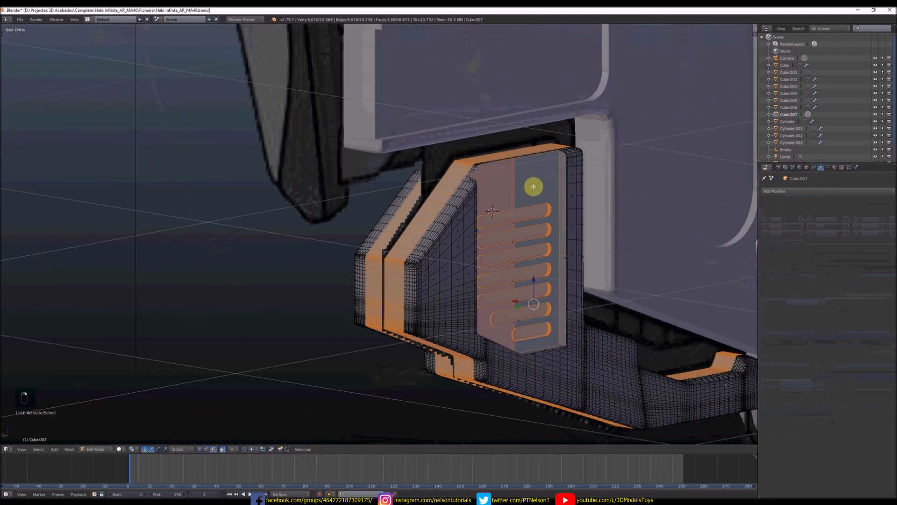
# - Circle-select the vertices of all seven rounded vent slots through the mesh in side-view wireframe
pyautogui.press('KP_3')
pyautogui.hotkey('ctrl', 'Tab')
pyautogui.press('z')
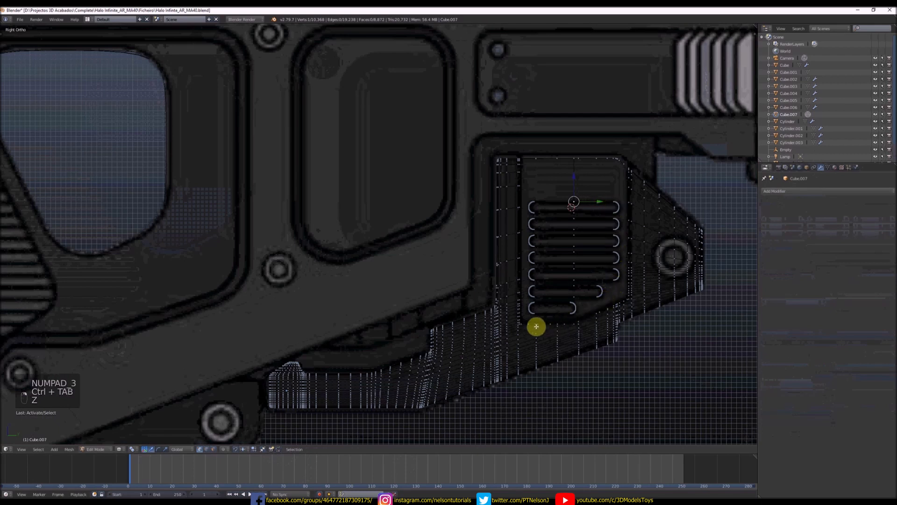
pyautogui.scroll(1, 532, 276)
pyautogui.press('c')
pyautogui.moveTo(531, 276)
pyautogui.mouseDown()
pyautogui.moveTo(527, 263)
pyautogui.moveTo(542, 266)
pyautogui.mouseUp()
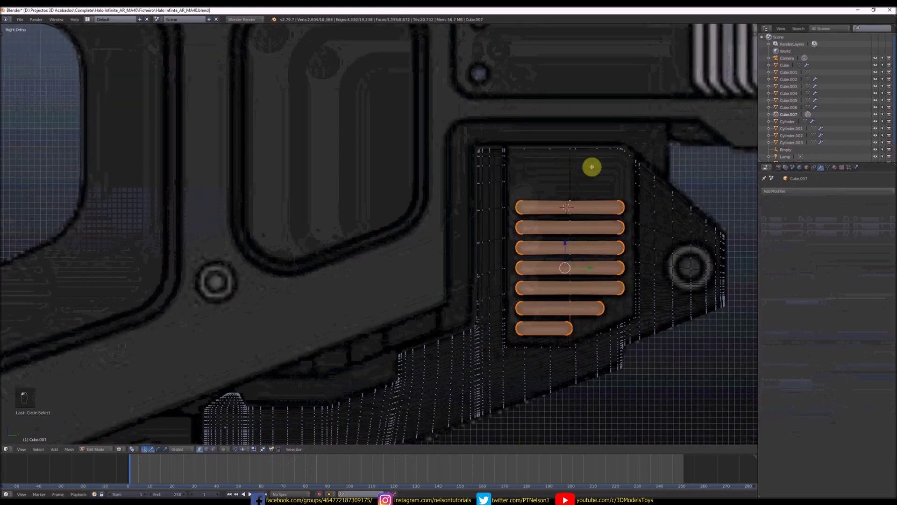
# - Switch to face selection and add the recessed panel faces around the slots to the selection, returning to solid shading
pyautogui.hotkey('ctrl', 'Tab')
pyautogui.click(587, 181)
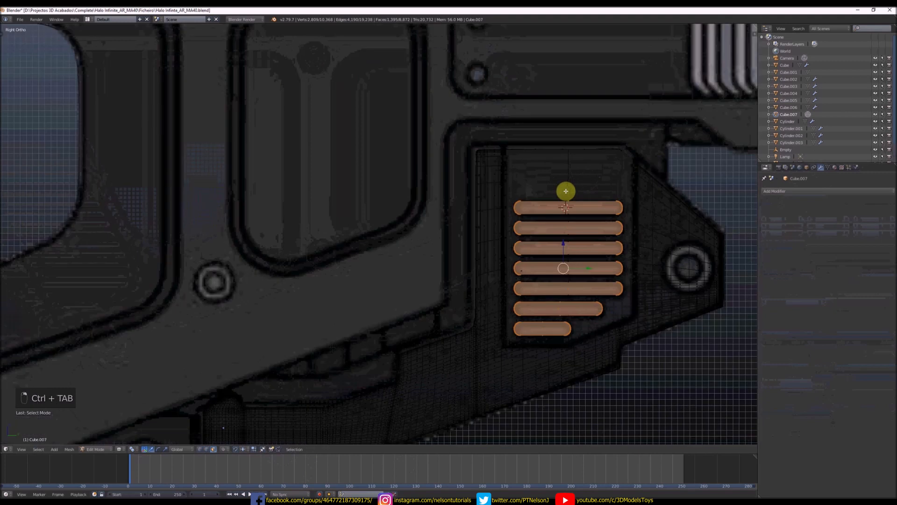
pyautogui.press('c')
pyautogui.click(597, 209)
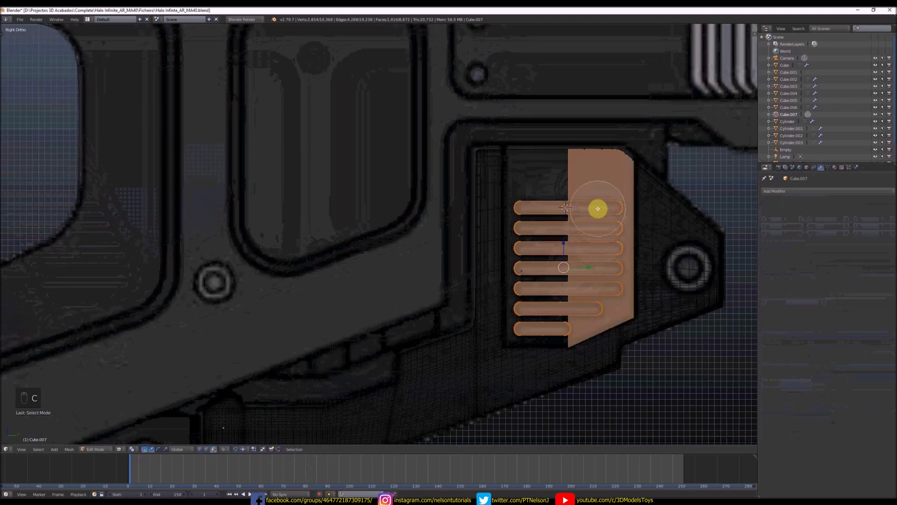
pyautogui.click(542, 266)
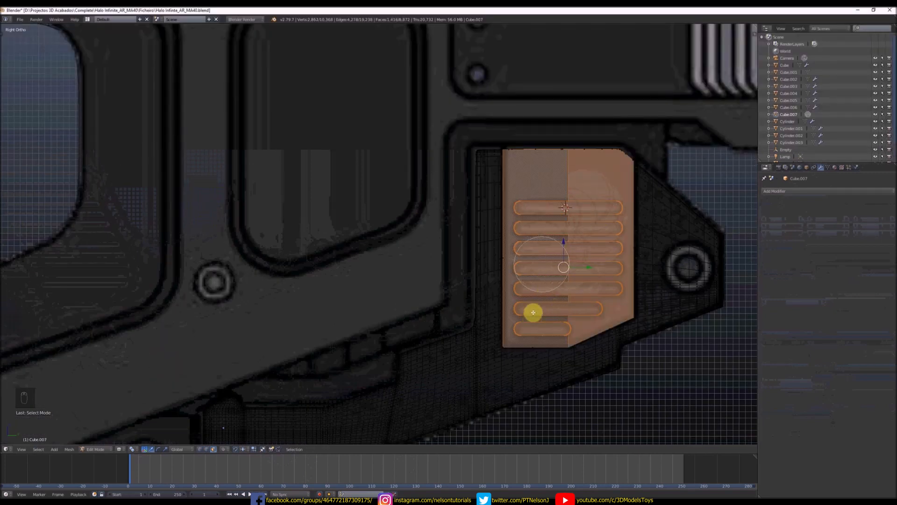
pyautogui.moveTo(585, 224)
pyautogui.mouseDown(button='middle')
pyautogui.moveTo(577, 246)
pyautogui.moveTo(586, 228)
pyautogui.mouseUp(button='middle')
pyautogui.scroll(2, 578, 239)
pyautogui.press('z')
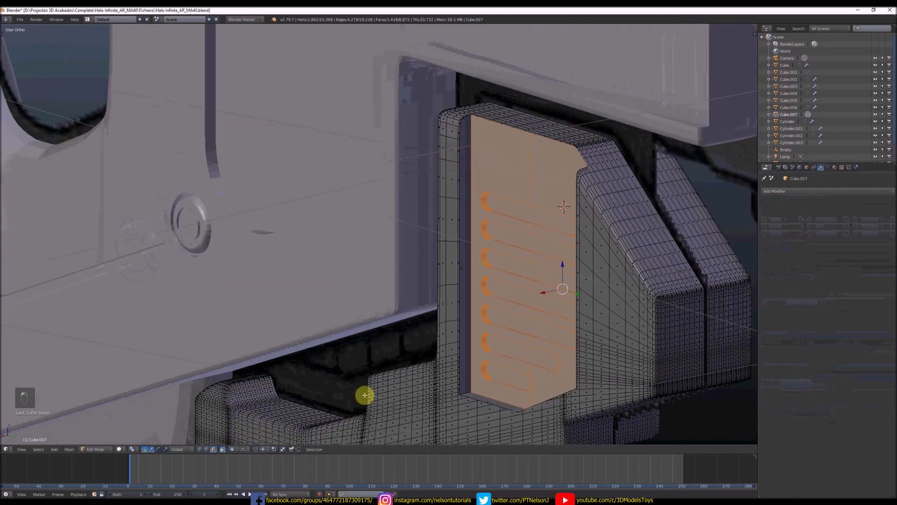
# - Try to scale the selected panel and slot faces with proportional editing, first uniformly and again along X
pyautogui.press('s')
pyautogui.scroll(20, 623, 281)
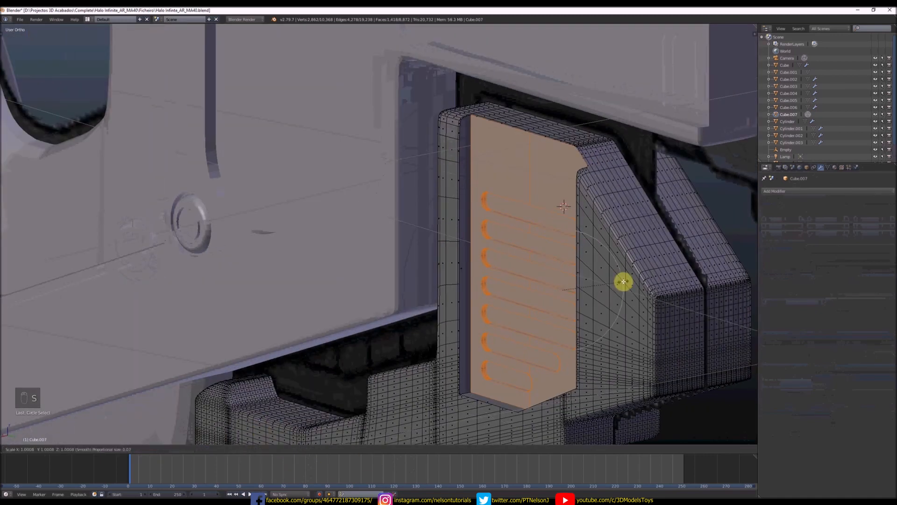
pyautogui.click(625, 282)
pyautogui.press('s')
pyautogui.press('x')
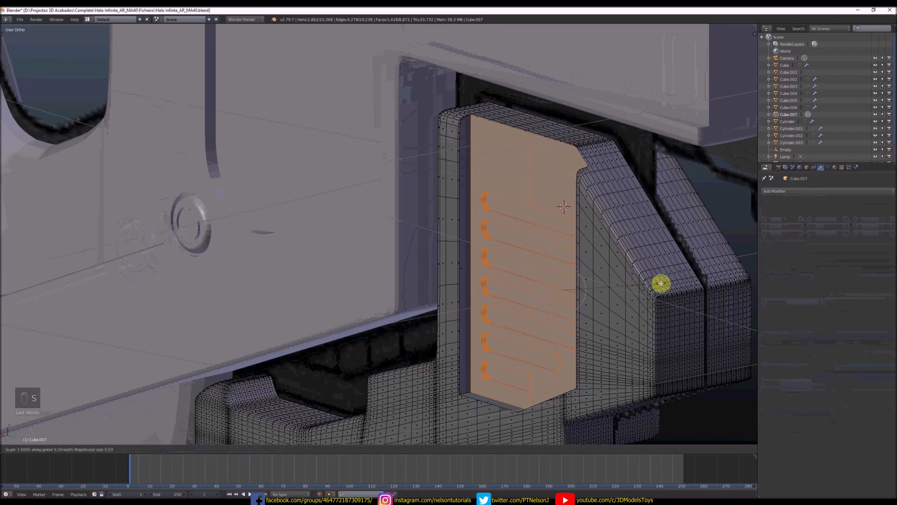
pyautogui.click(668, 280)
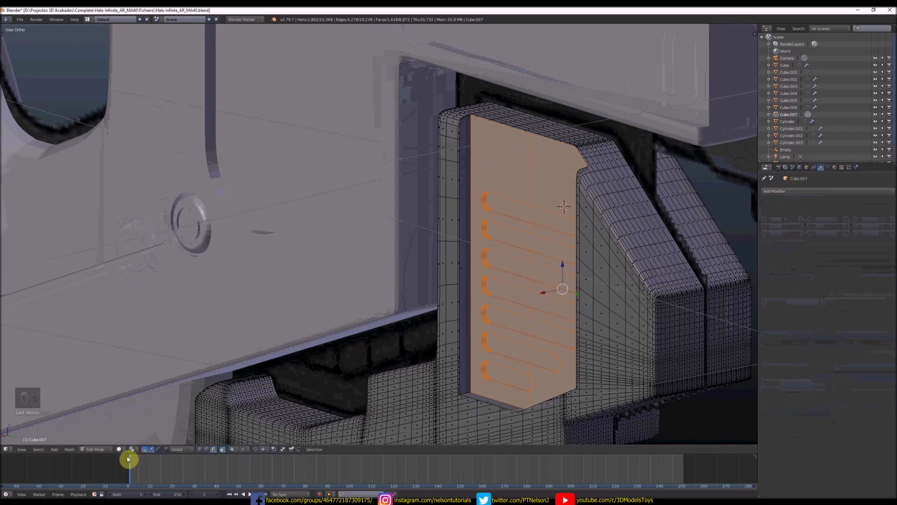
# - Change the pivot point, scale the selected panel and slot faces along X, and leave mesh editing to check the piece
pyautogui.click(132, 449)
pyautogui.click(140, 423)
pyautogui.press('s')
pyautogui.press('x')
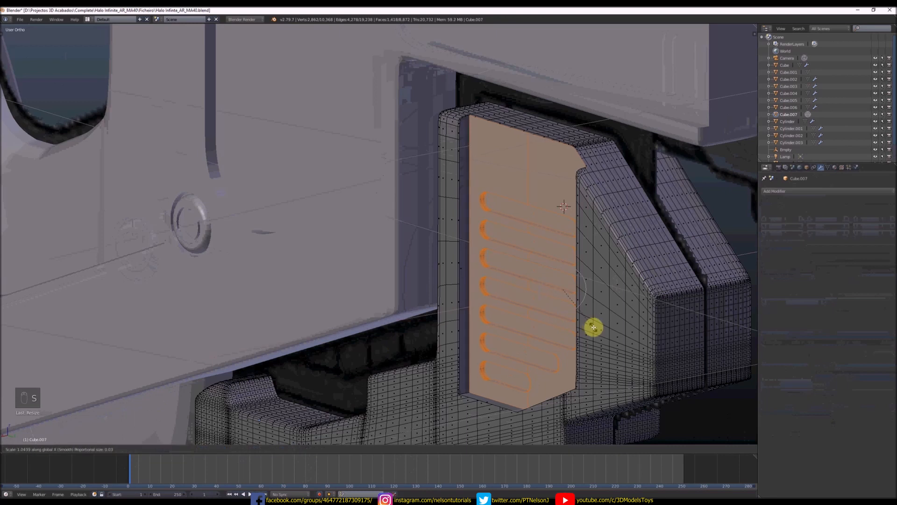
pyautogui.click(598, 328)
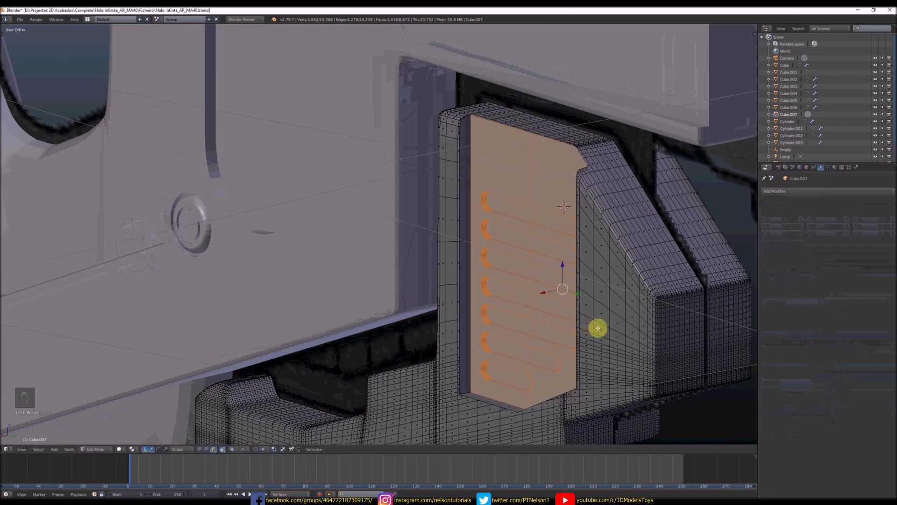
pyautogui.press('Tab')
pyautogui.scroll(-6, 590, 334)
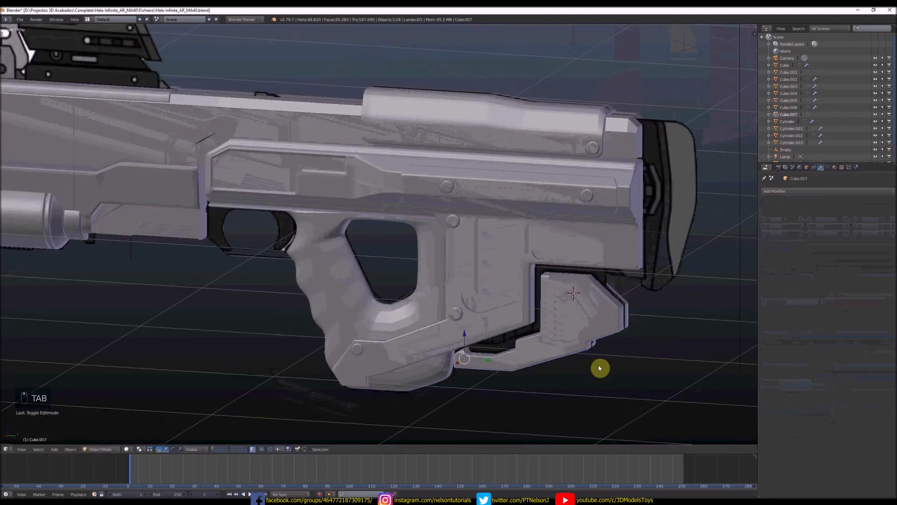
pyautogui.scroll(3, 593, 356)
pyautogui.moveTo(587, 343); pyautogui.dragTo(527, 310, button='middle')
# - Try to scale the lower rear piece's whole mesh, and undo back to the panel and slot selection
pyautogui.press('Tab')
pyautogui.scroll(3, 533, 306)
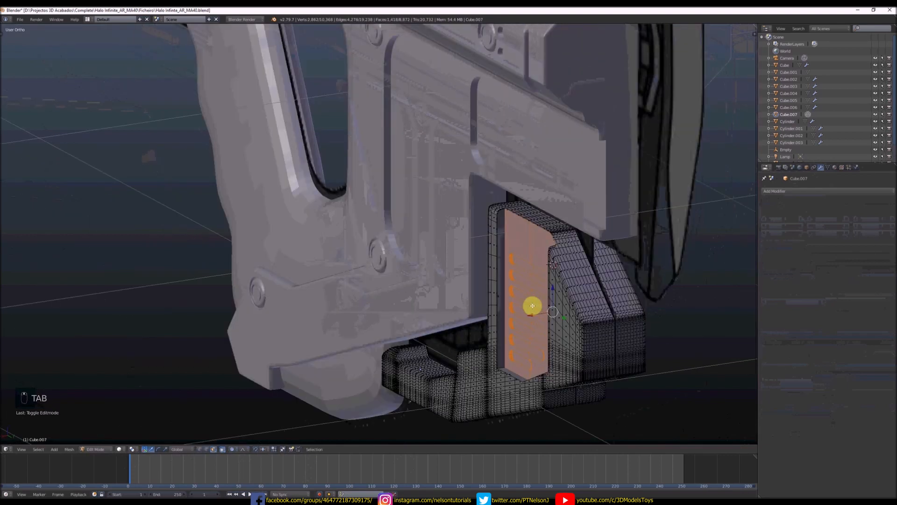
pyautogui.press('a')
pyautogui.press('a')
pyautogui.press('a')
pyautogui.press('a')
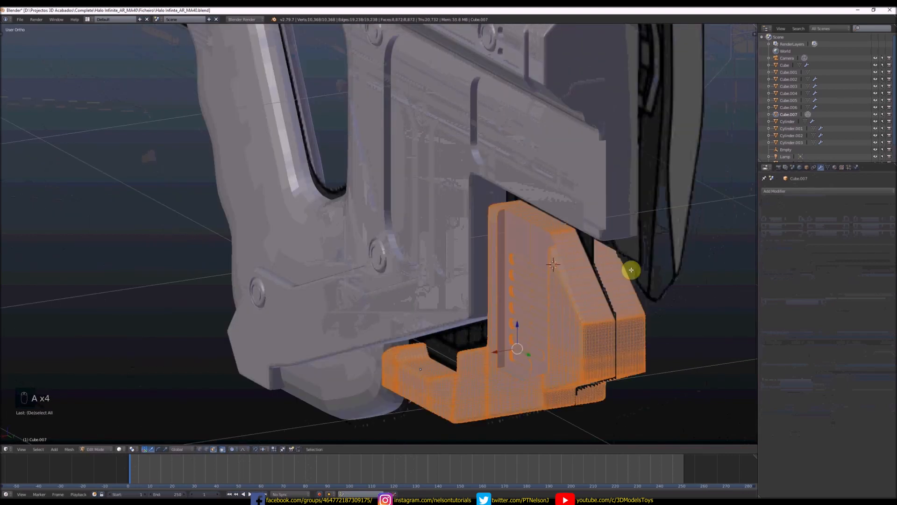
pyautogui.press('s')
pyautogui.hotkey('ctrl', 'z')
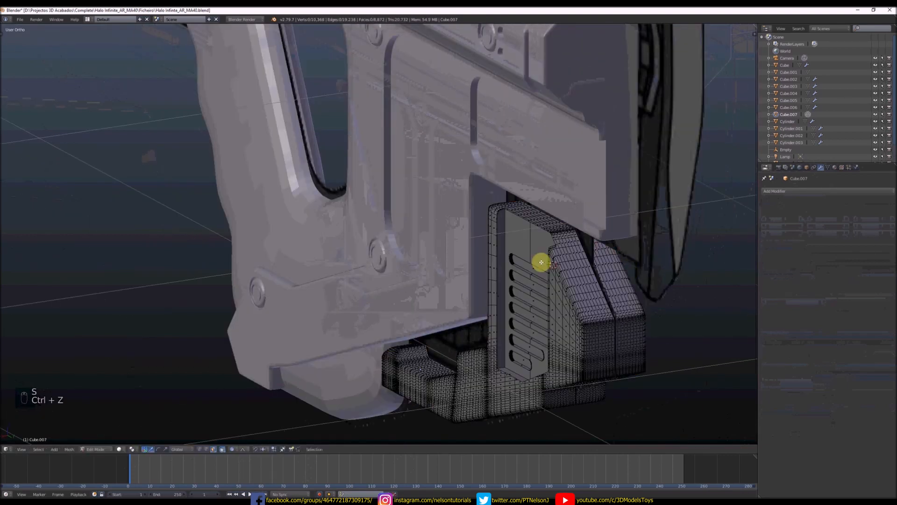
pyautogui.hotkey('ctrl', 'z')
pyautogui.scroll(1, 541, 262)
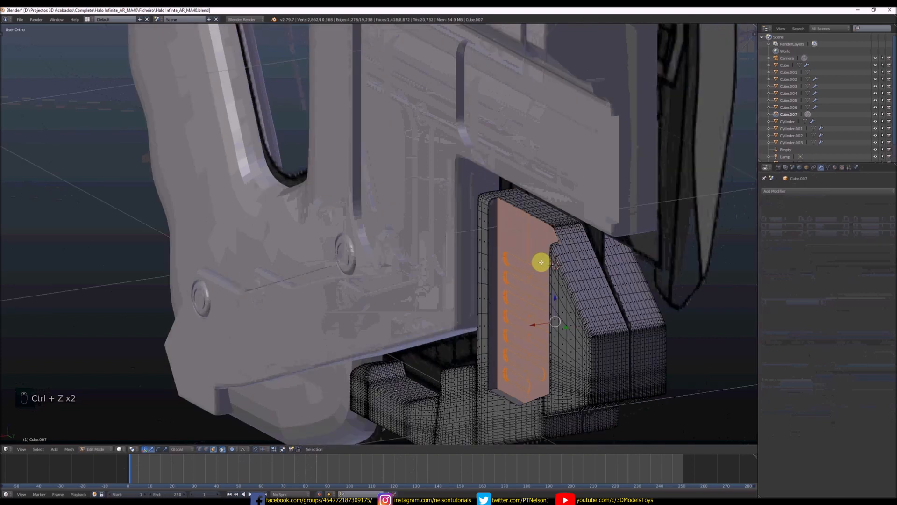
# - Try scaling the panel and slot faces with proportional editing still on, check the piece, and undo the scaling
pyautogui.press('s')
pyautogui.click(545, 256)
pyautogui.press('Tab')
pyautogui.moveTo(545, 256); pyautogui.dragTo(552, 301, button='middle')
pyautogui.press('Tab')
pyautogui.hotkey('ctrl', 'z')
pyautogui.hotkey('ctrl', 'z')
pyautogui.hotkey('ctrl', 'z')
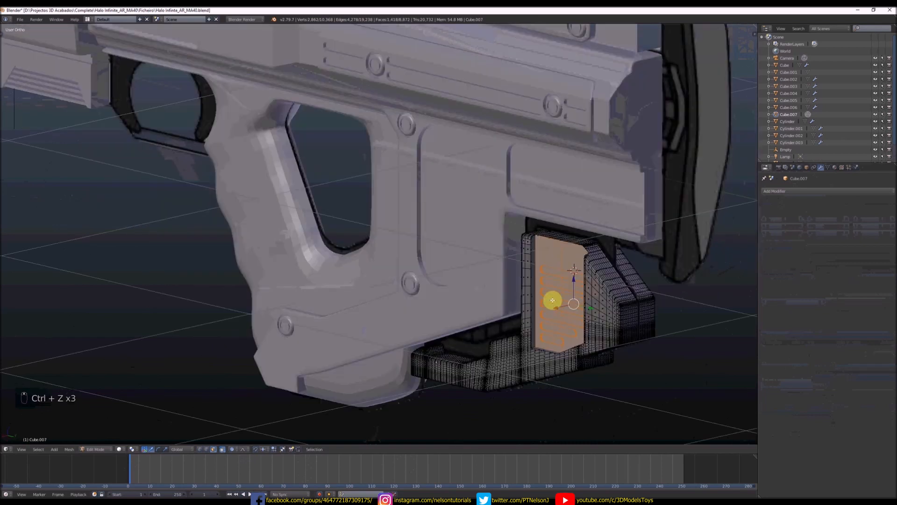
# - Turn off proportional editing, scale the selected panel and slot faces slightly outward along X, and leave mesh editing
pyautogui.press('Tab')
pyautogui.moveTo(569, 268); pyautogui.dragTo(571, 278, button='middle')
pyautogui.press('Tab')
pyautogui.scroll(3, 568, 275)
pyautogui.scroll(4, 515, 203)
pyautogui.moveTo(515, 203); pyautogui.dragTo(483, 383, button='middle')
pyautogui.click(231, 451)
pyautogui.click(239, 434)
pyautogui.scroll(4, 568, 238)
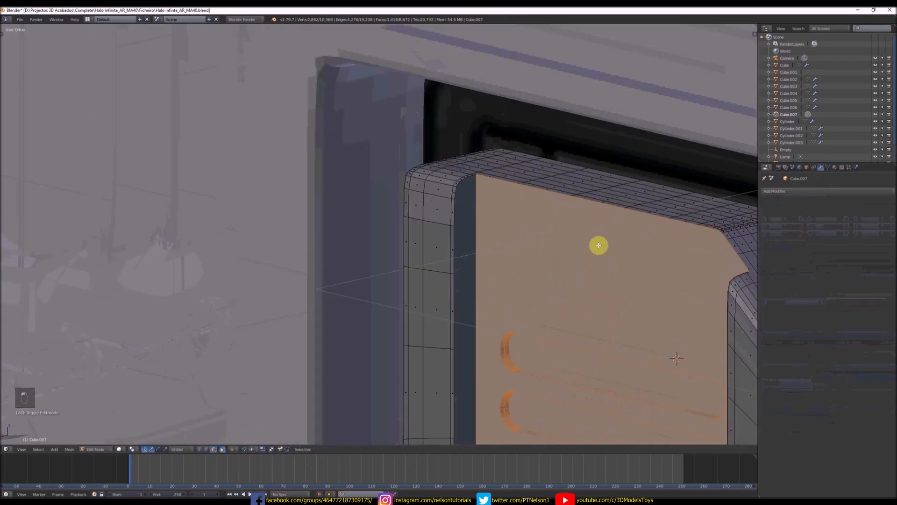
pyautogui.moveTo(598, 244); pyautogui.dragTo(595, 237, button='middle')
pyautogui.press('s')
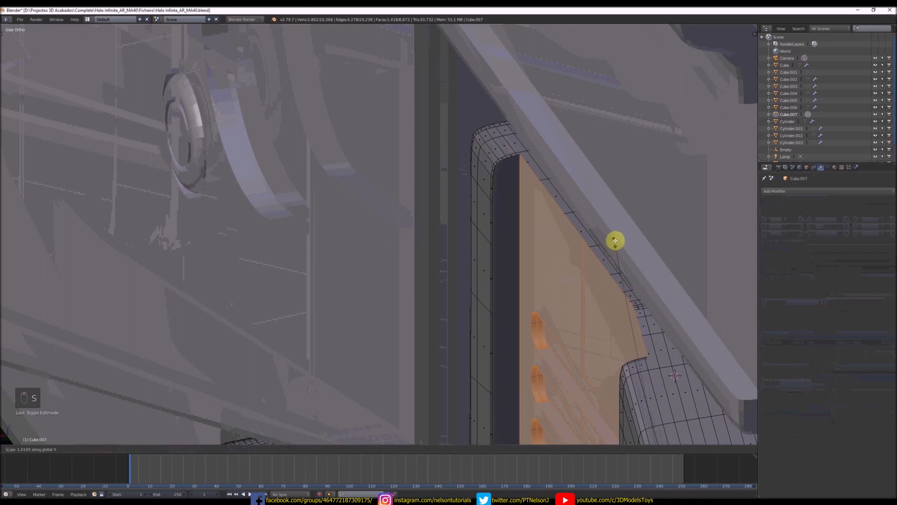
pyautogui.click(615, 240)
pyautogui.scroll(-7, 512, 169)
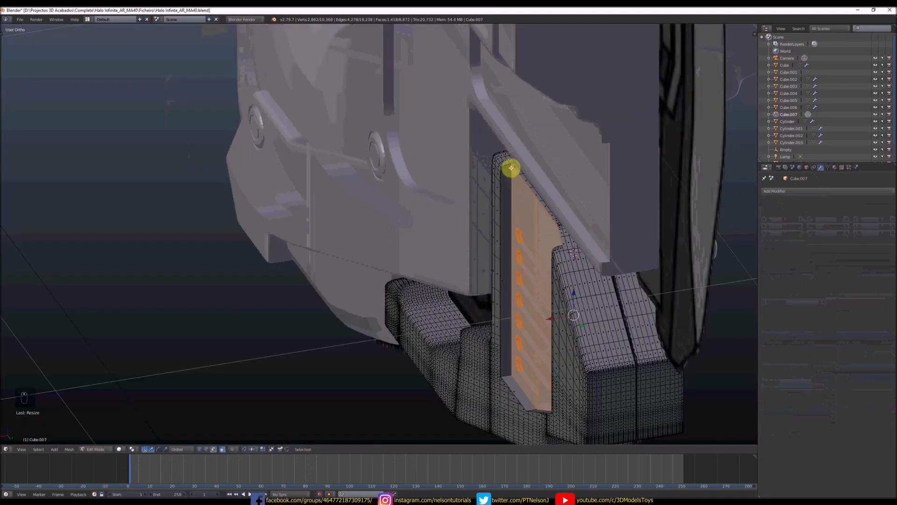
pyautogui.moveTo(511, 169); pyautogui.dragTo(514, 179, button='middle')
pyautogui.press('Tab')
# - Compare the lower rear piece and the rest of the rifle with the reference drawing in side view
pyautogui.moveTo(527, 334); pyautogui.dragTo(535, 256, button='middle')
pyautogui.scroll(-2, 541, 236)
pyautogui.press('KP_3')
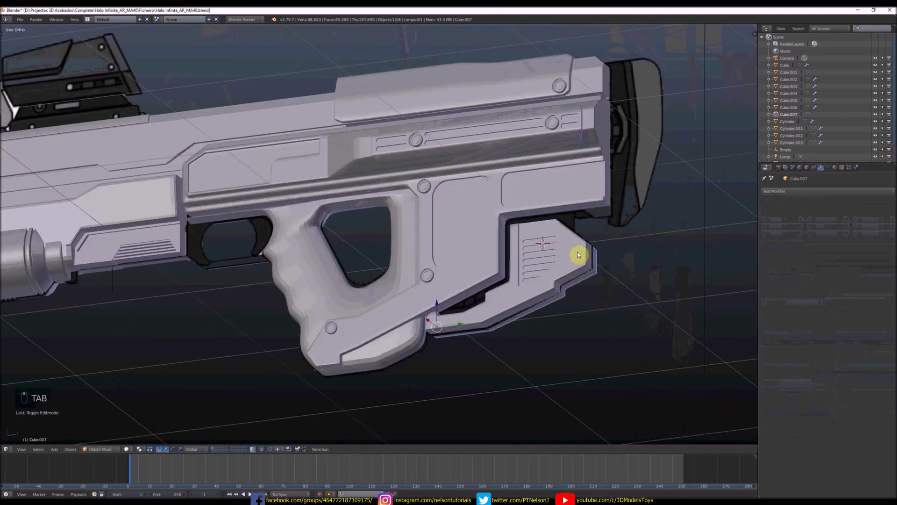
pyautogui.scroll(4, 575, 253)
pyautogui.press('z')
pyautogui.scroll(-5, 489, 263)
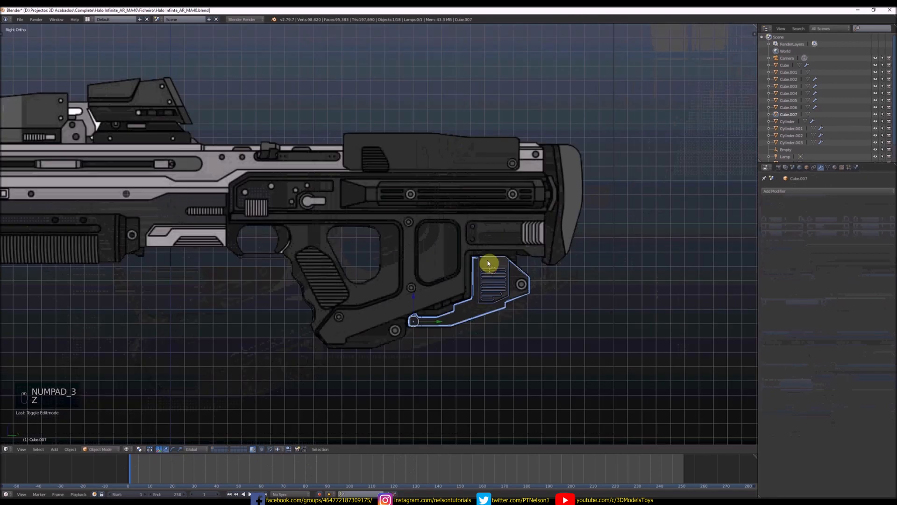
pyautogui.press('z')
pyautogui.moveTo(518, 284)
pyautogui.mouseDown(button='middle')
pyautogui.moveTo(527, 266)
pyautogui.moveTo(524, 276)
pyautogui.moveTo(502, 270)
pyautogui.mouseUp(button='middle')
pyautogui.press('KP_3')
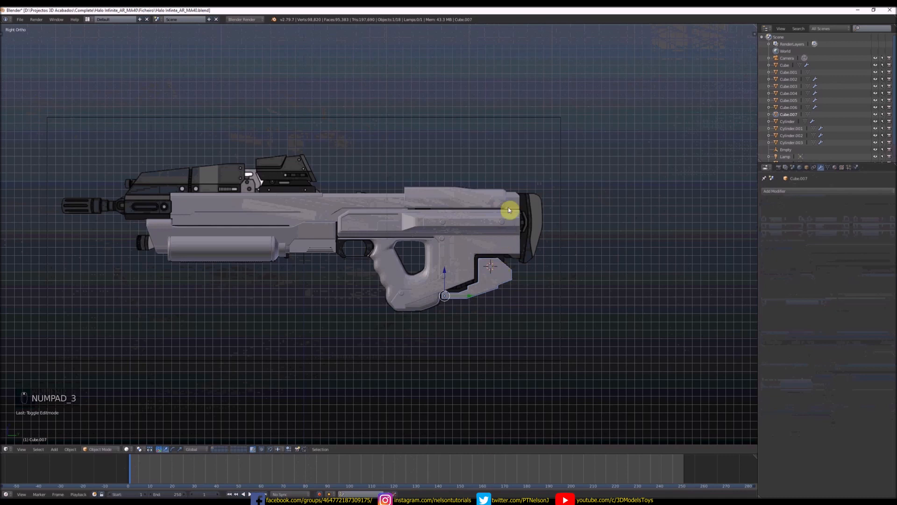
pyautogui.press('z')
pyautogui.press('z')
pyautogui.scroll(4, 498, 265)
pyautogui.rightClick(384, 211)
pyautogui.press('Tab')
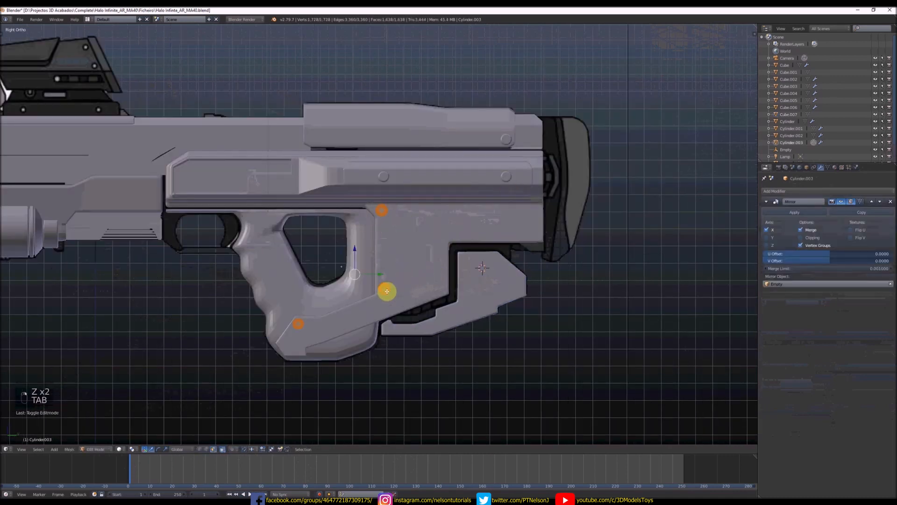
pyautogui.press('z')
pyautogui.rightClick(384, 292)
pyautogui.press('c')
pyautogui.click(385, 291)
pyautogui.rightClick(386, 291)
pyautogui.press('z')
pyautogui.scroll(2, 360, 335)
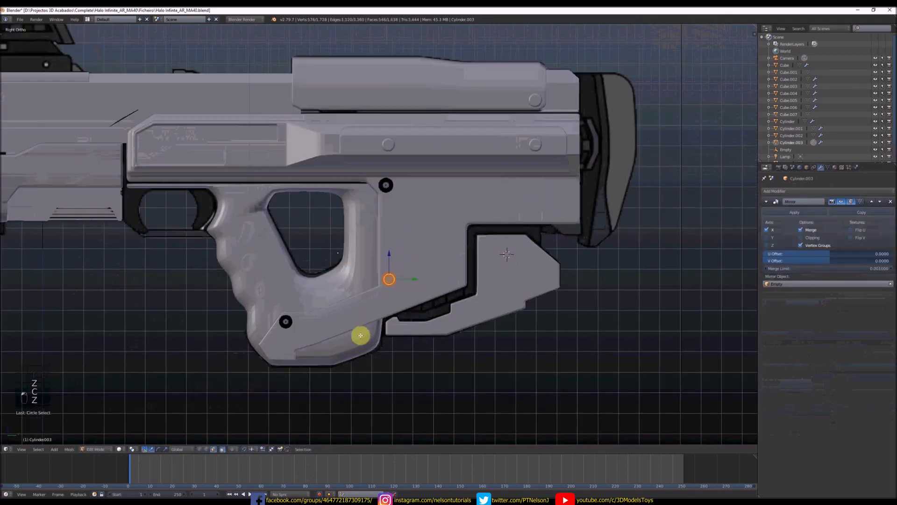
pyautogui.press('z')
pyautogui.press('z')
pyautogui.moveTo(333, 307); pyautogui.dragTo(322, 323, button='middle')
pyautogui.scroll(-1, 336, 325)
pyautogui.press('Tab')
# - On the grip, cut one edge loop across its lower rear section and another running along its outer rim
pyautogui.rightClick(362, 345)
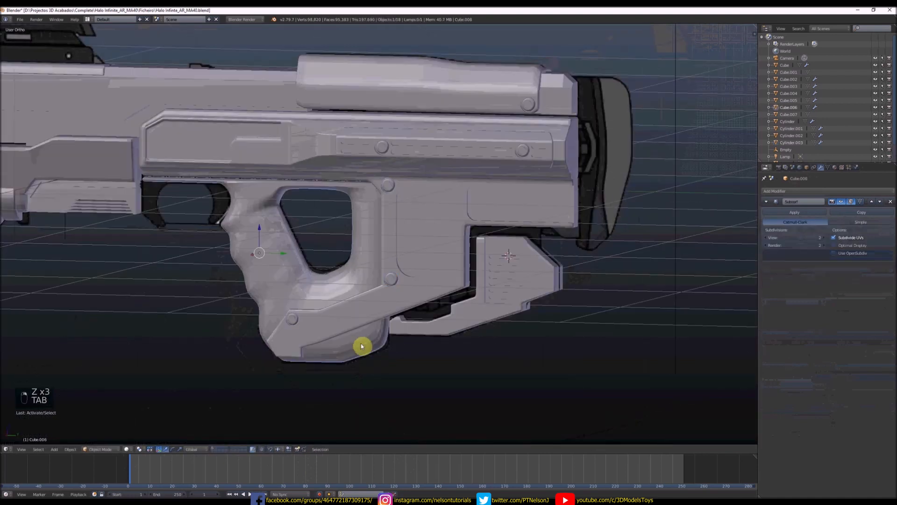
pyautogui.press('Tab')
pyautogui.scroll(2, 364, 342)
pyautogui.hotkey('ctrl', 'r')
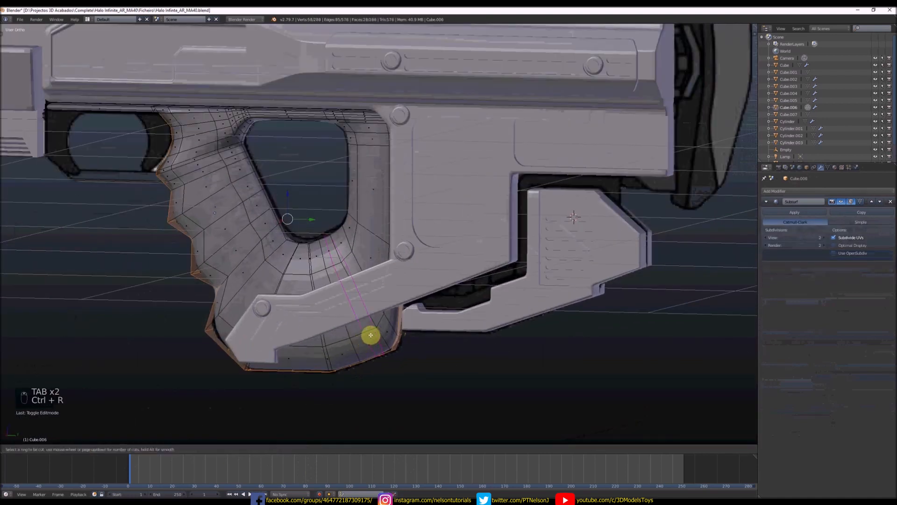
pyautogui.click(379, 334)
pyautogui.hotkey('ctrl', 'r')
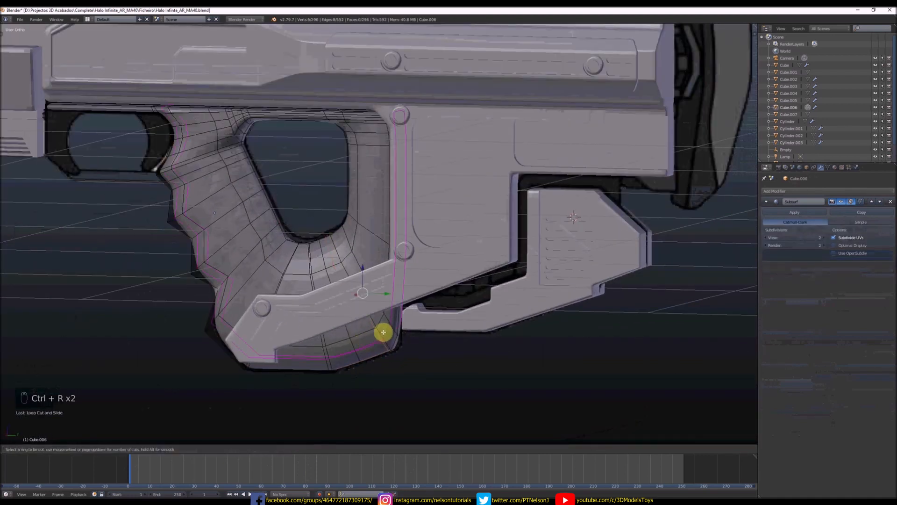
pyautogui.click(382, 334)
pyautogui.click(387, 340)
pyautogui.press('Tab')
pyautogui.scroll(-5, 389, 340)
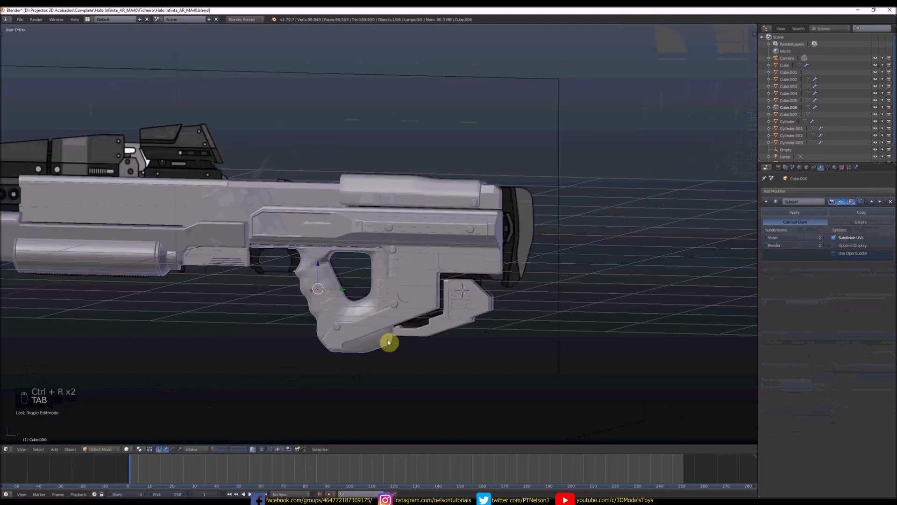
# - Select the edge loops around the inside of the grip's opening and scale them outward along X
pyautogui.moveTo(388, 341); pyautogui.dragTo(313, 258, button='middle')
pyautogui.scroll(4, 345, 299)
pyautogui.scroll(3, 315, 263)
pyautogui.press('Tab')
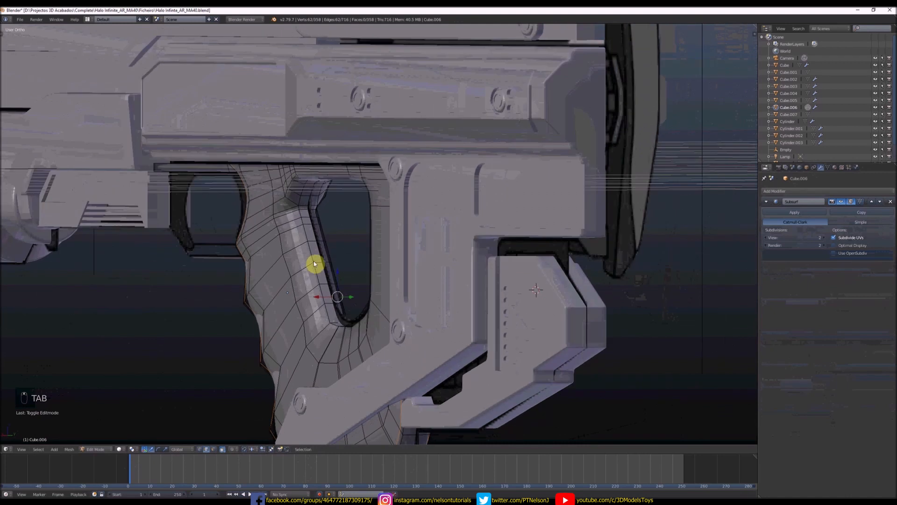
pyautogui.hotkey('ctrl', 'Tab')
pyautogui.click(311, 257)
pyautogui.keyDown('alt'); pyautogui.rightClick(303, 233); pyautogui.keyUp('alt')
pyautogui.keyDown('alt'); pyautogui.keyDown('shift'); pyautogui.rightClick(328, 251); pyautogui.keyUp('shift'); pyautogui.keyUp('alt')
pyautogui.press('s')
pyautogui.press('x')
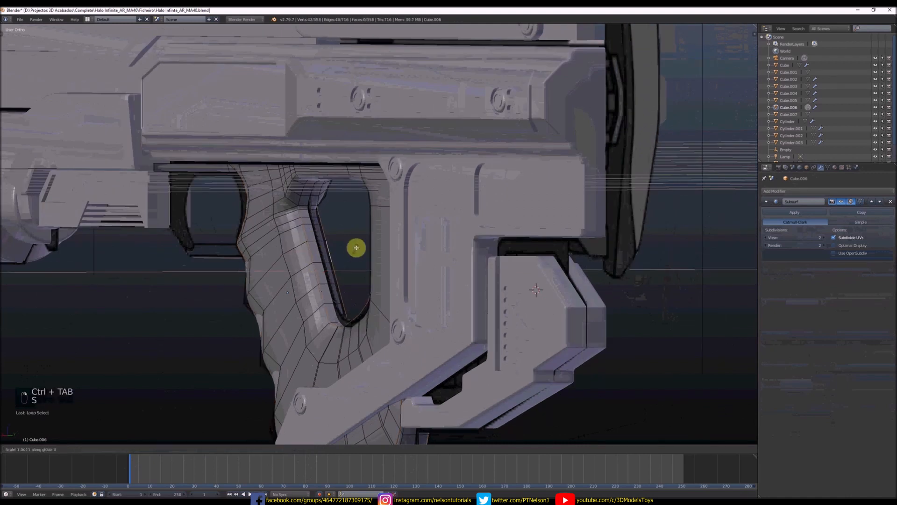
pyautogui.click(362, 239)
pyautogui.hotkey('ctrl', 'z')
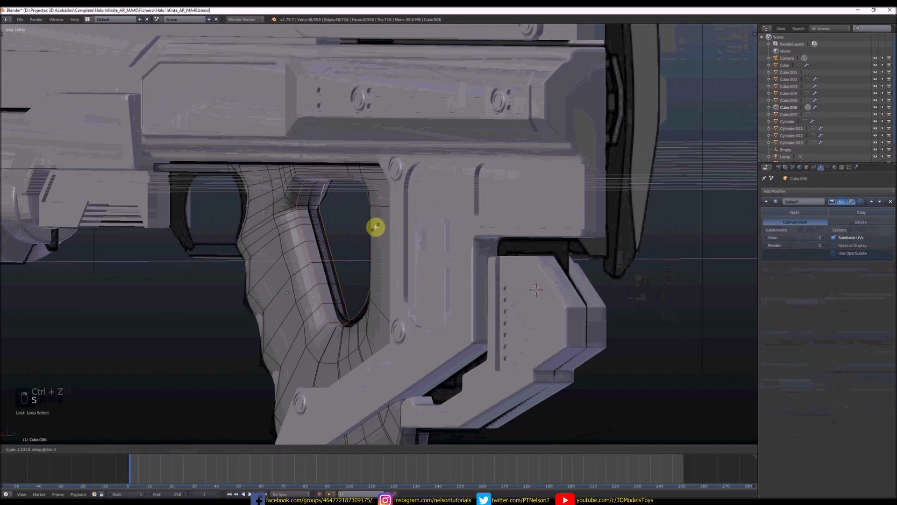
pyautogui.press('Tab')
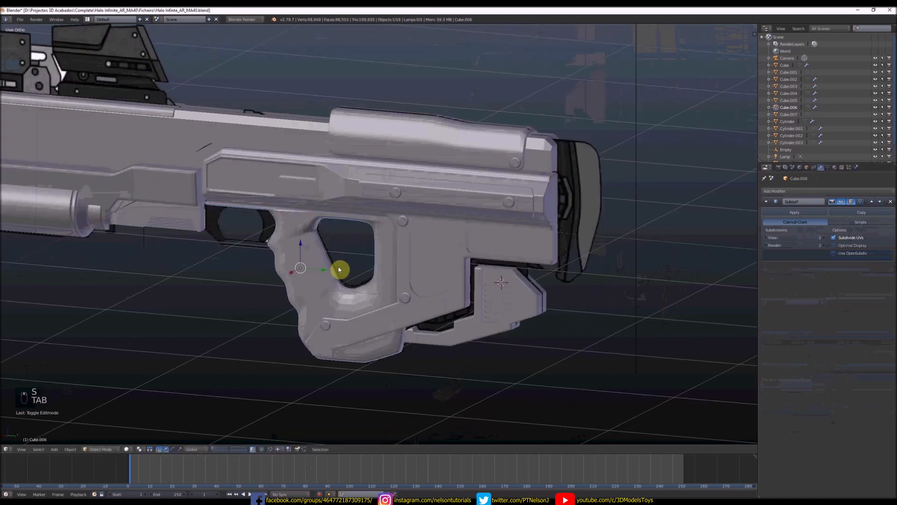
pyautogui.moveTo(339, 270); pyautogui.dragTo(365, 245, button='middle')
pyautogui.press('Tab')
pyautogui.scroll(1, 407, 327)
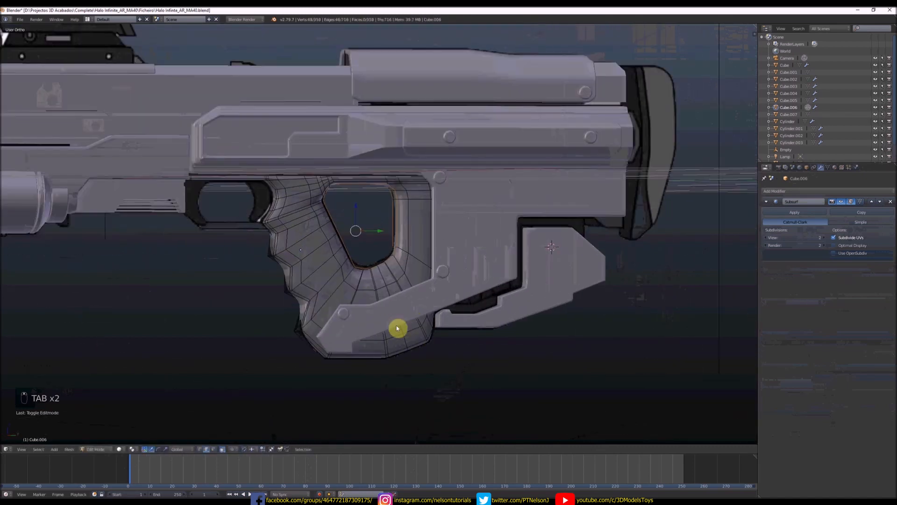
# - Apply the grip's Subdivision Surface modifier and compare the grip and lower rear piece with the reference in side view
pyautogui.press('Tab')
pyautogui.moveTo(397, 328); pyautogui.dragTo(446, 314, button='middle')
pyautogui.click(796, 212)
pyautogui.moveTo(496, 257); pyautogui.dragTo(347, 320, button='middle')
pyautogui.press('KP_3')
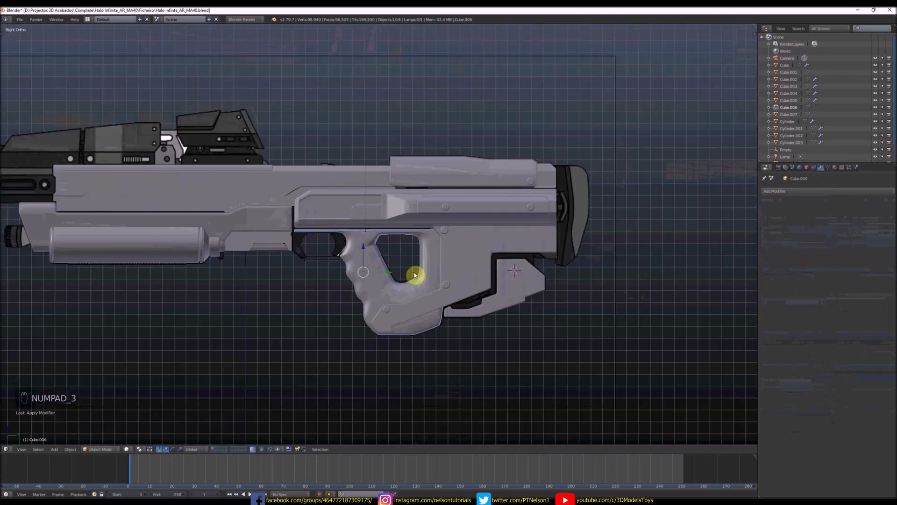
pyautogui.scroll(3, 527, 281)
pyautogui.press('z')
pyautogui.press('z')
pyautogui.rightClick(550, 283)
pyautogui.moveTo(548, 285)
pyautogui.mouseDown(button='middle')
pyautogui.moveTo(527, 297)
pyautogui.moveTo(470, 291)
pyautogui.moveTo(532, 263)
pyautogui.mouseUp(button='middle')
pyautogui.scroll(2, 414, 264)
# - Duplicate a round bolt head within the bolts' mesh and place it over the reference circle on the lower rear piece
pyautogui.rightClick(440, 274)
pyautogui.press('KP_3')
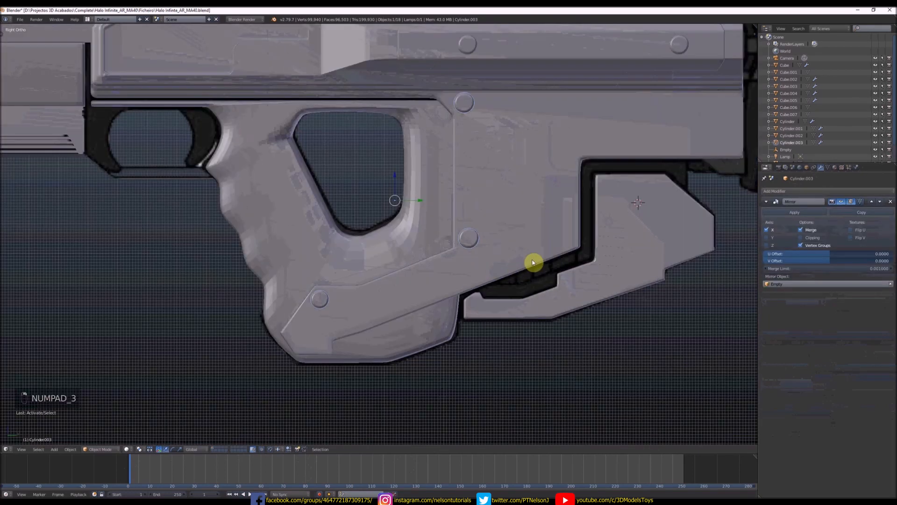
pyautogui.scroll(-3, 534, 262)
pyautogui.press('Tab')
pyautogui.press('z')
pyautogui.hotkey('shift', 'd')
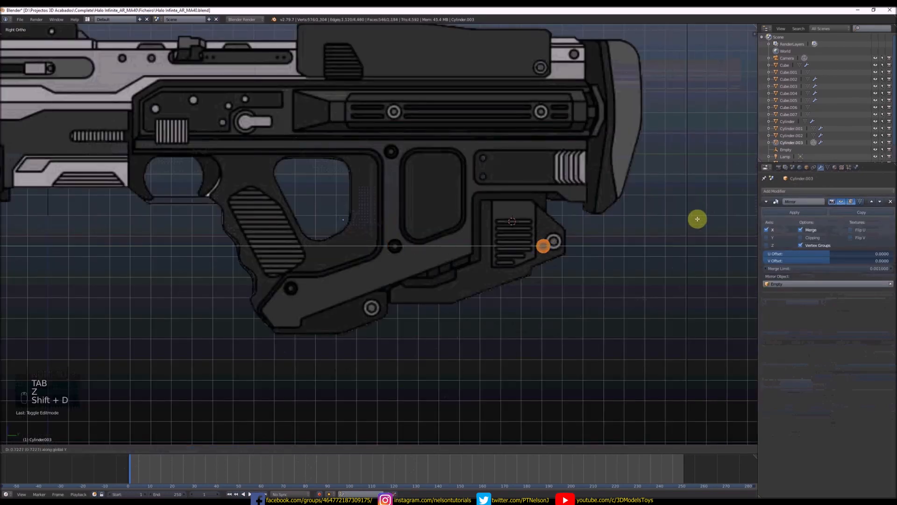
pyautogui.click(706, 215)
pyautogui.scroll(2, 583, 239)
pyautogui.moveTo(546, 229); pyautogui.dragTo(559, 243)
pyautogui.scroll(2, 555, 238)
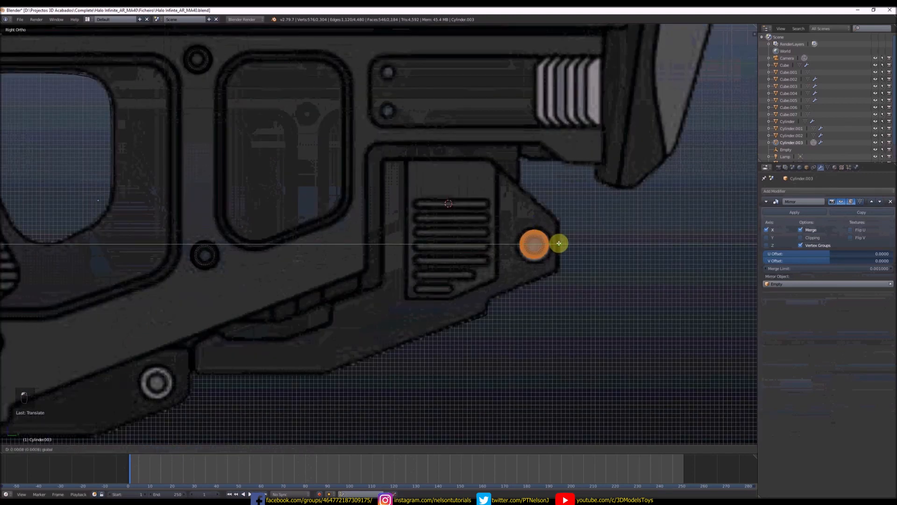
# - Scale the duplicated bolt head and move it along X onto the side surface of the lower rear piece
pyautogui.press('z')
pyautogui.press('s')
pyautogui.moveTo(559, 243)
pyautogui.mouseDown(button='middle')
pyautogui.moveTo(581, 233)
pyautogui.moveTo(534, 254)
pyautogui.moveTo(522, 246)
pyautogui.mouseUp(button='middle')
pyautogui.click(579, 233)
pyautogui.scroll(2, 523, 247)
pyautogui.moveTo(534, 245); pyautogui.dragTo(525, 247)
pyautogui.scroll(-3, 526, 246)
pyautogui.moveTo(525, 246); pyautogui.dragTo(545, 230, button='middle')
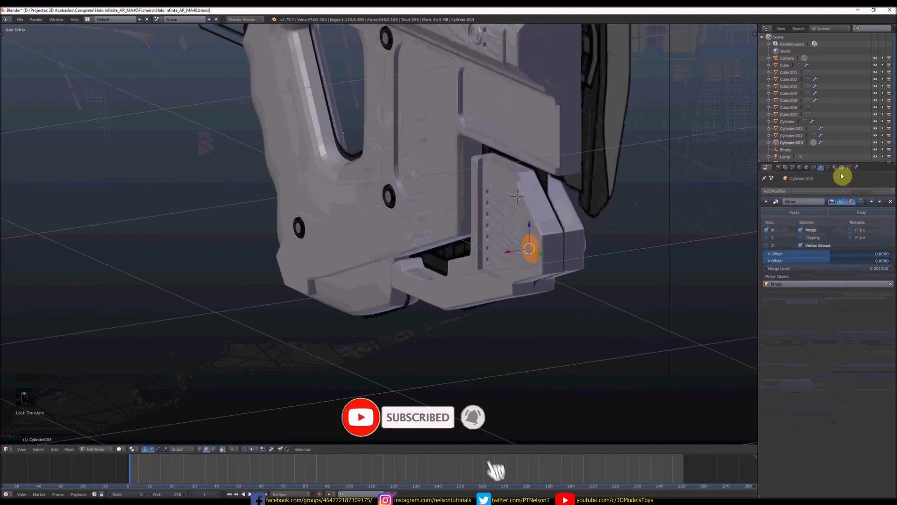
# - Add a second Mirror modifier to the bolts with the Empty as its mirror object, and check the opposite side
pyautogui.click(801, 191)
pyautogui.click(772, 266)
pyautogui.click(791, 382)
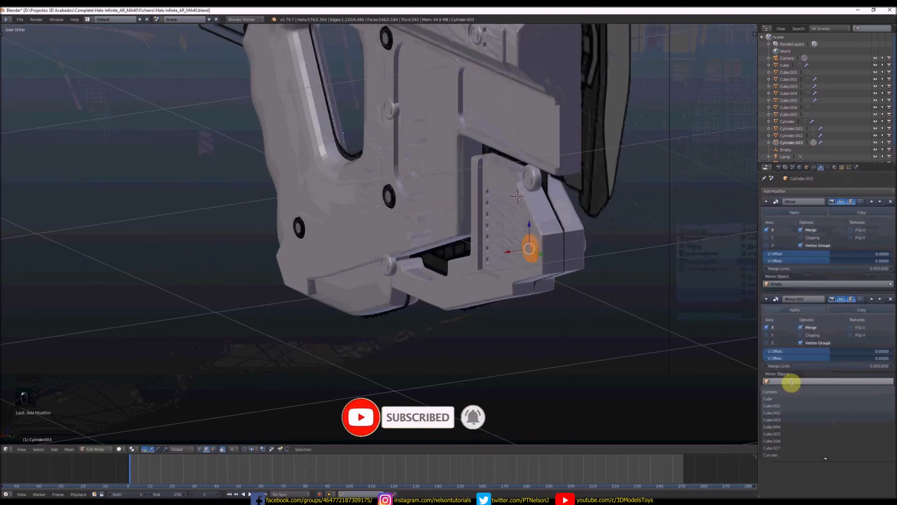
pyautogui.scroll(-5, 803, 453)
pyautogui.click(799, 436)
pyautogui.moveTo(517, 306); pyautogui.dragTo(467, 304, button='middle')
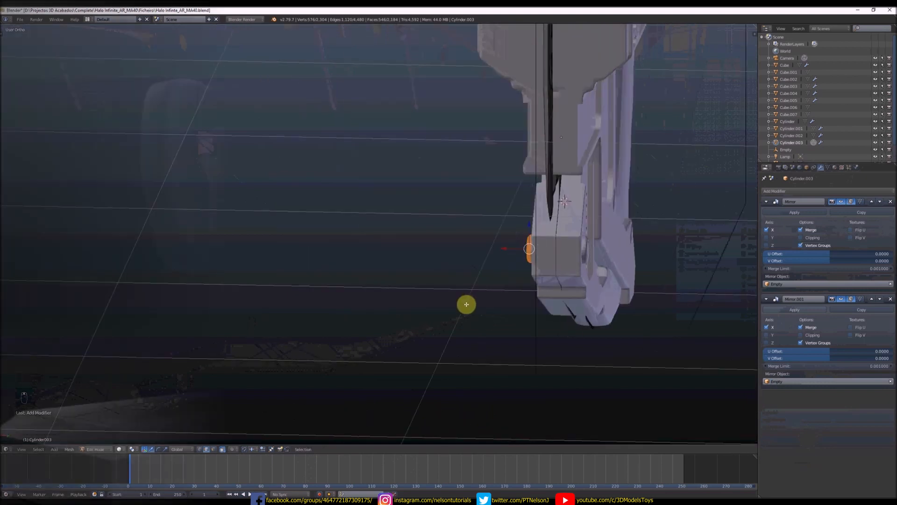